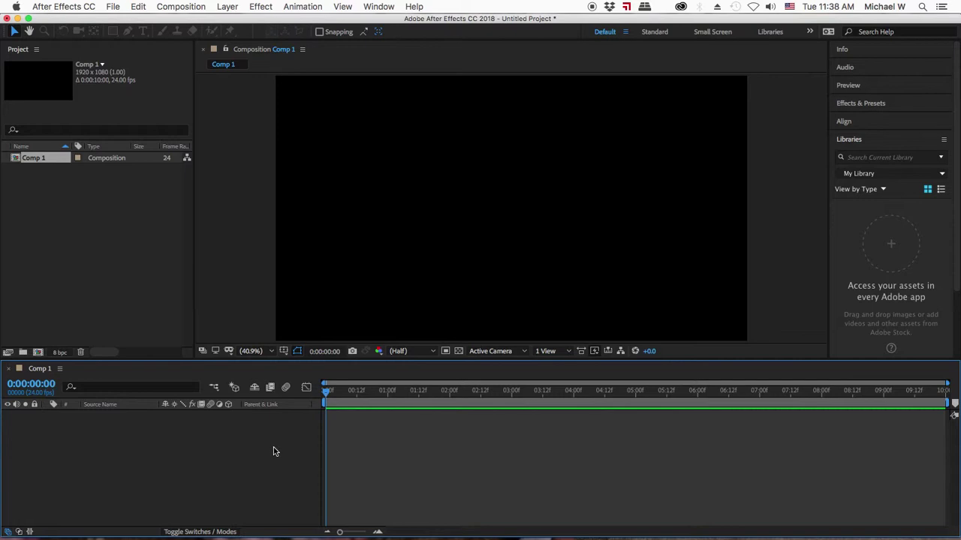
Draw a tall red rounded rectangle about 176 by 358 px near the centre of the composition.
{"action": "left_click_drag", "start_coordinate": [112, 31], "coordinate": [155, 47]}
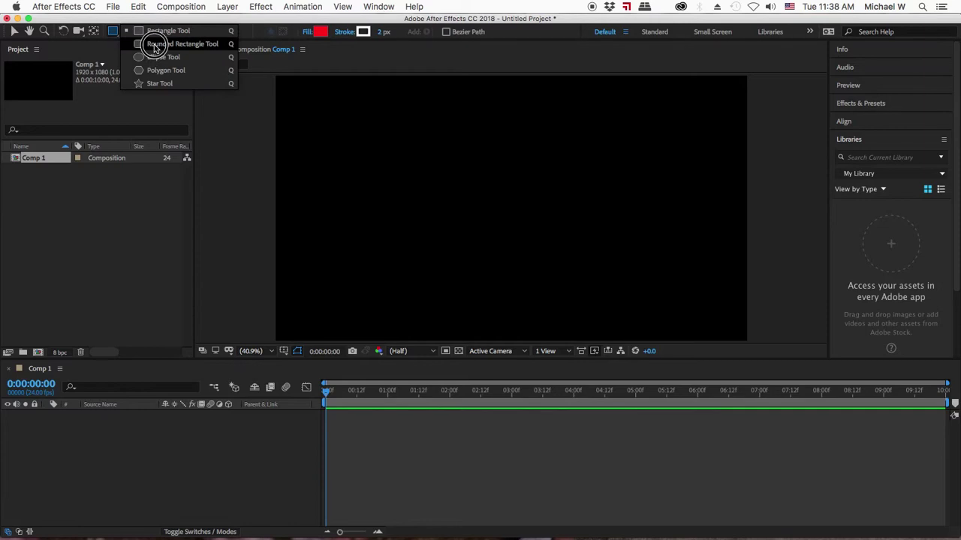
{"action": "left_click_drag", "start_coordinate": [155, 45], "coordinate": [154, 45]}
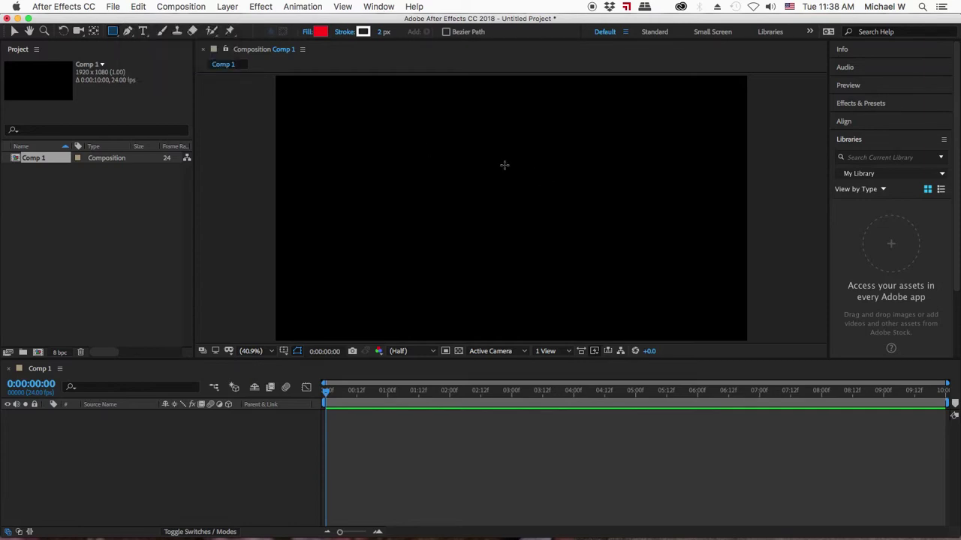
{"action": "left_click_drag", "start_coordinate": [480, 165], "coordinate": [523, 254]}
{"action": "left_click_drag", "start_coordinate": [517, 361], "coordinate": [523, 384]}
Set the roundness of the rectangle's path to 42 and collapse the layer's properties.
{"action": "left_click", "coordinate": [67, 449]}
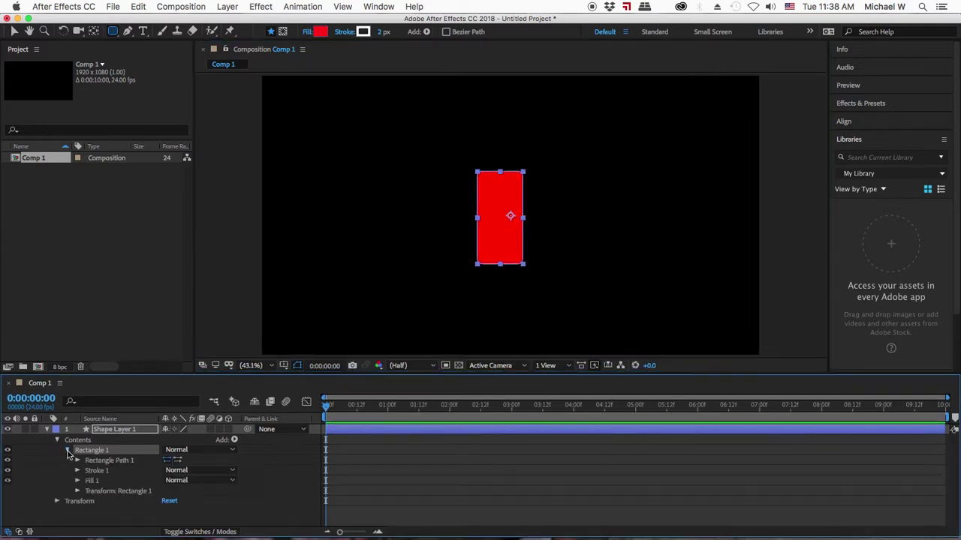
{"action": "left_click", "coordinate": [77, 460]}
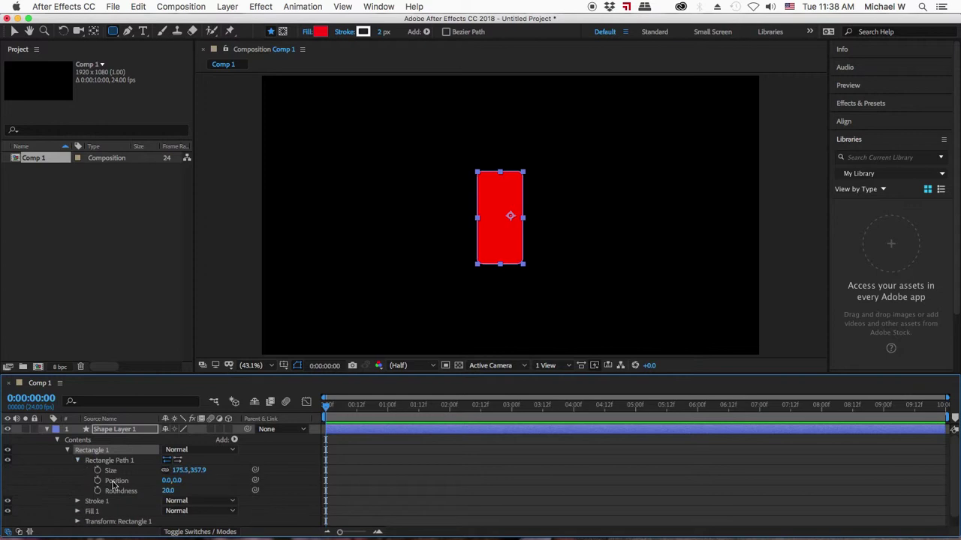
{"action": "mouse_move", "coordinate": [168, 493]}
{"action": "left_mouse_down"}
{"action": "mouse_move", "coordinate": [213, 488]}
{"action": "mouse_move", "coordinate": [161, 489]}
{"action": "mouse_move", "coordinate": [172, 489]}
{"action": "left_mouse_up"}
{"action": "left_click", "coordinate": [463, 468]}
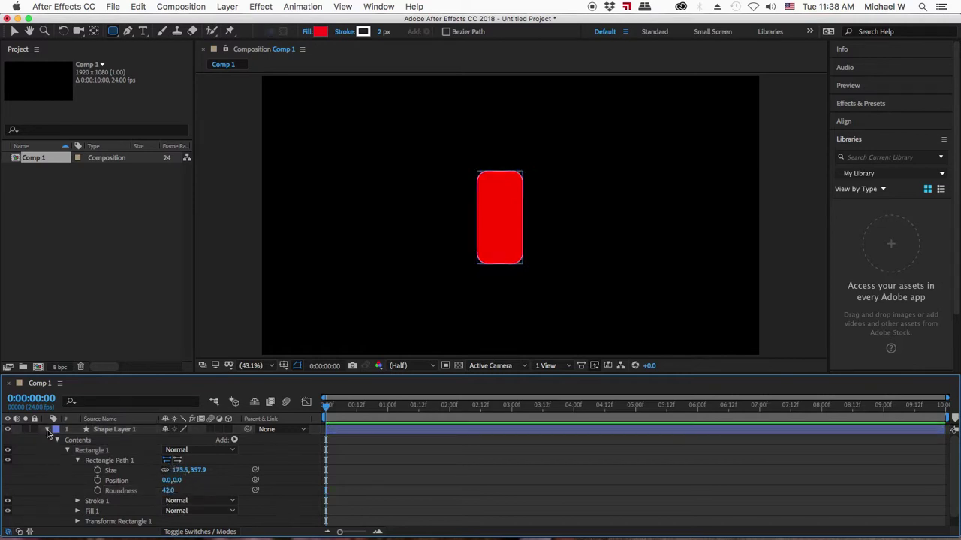
{"action": "left_click", "coordinate": [47, 430]}
Remove the stroke from the tall rounded rectangle by setting it to None.
{"action": "left_click", "coordinate": [418, 427]}
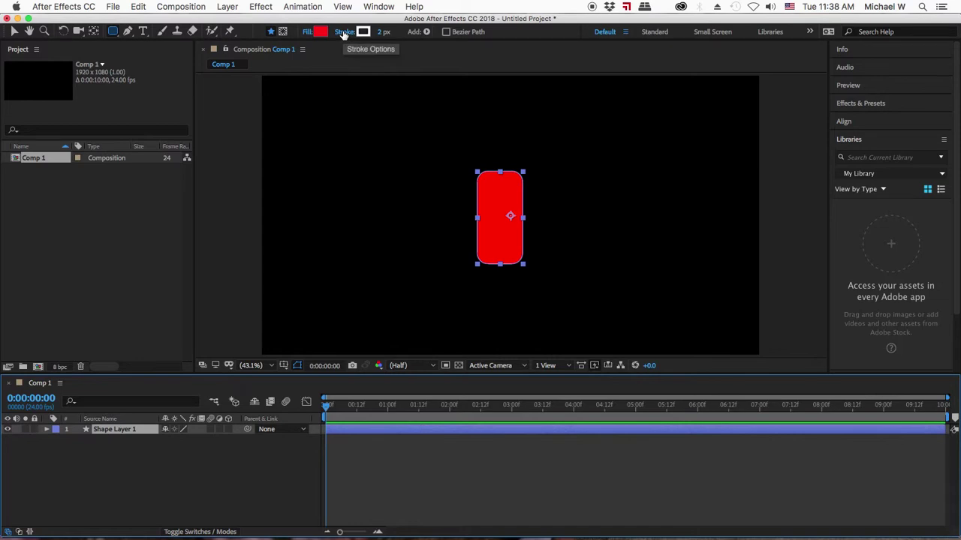
{"action": "left_click", "coordinate": [344, 33]}
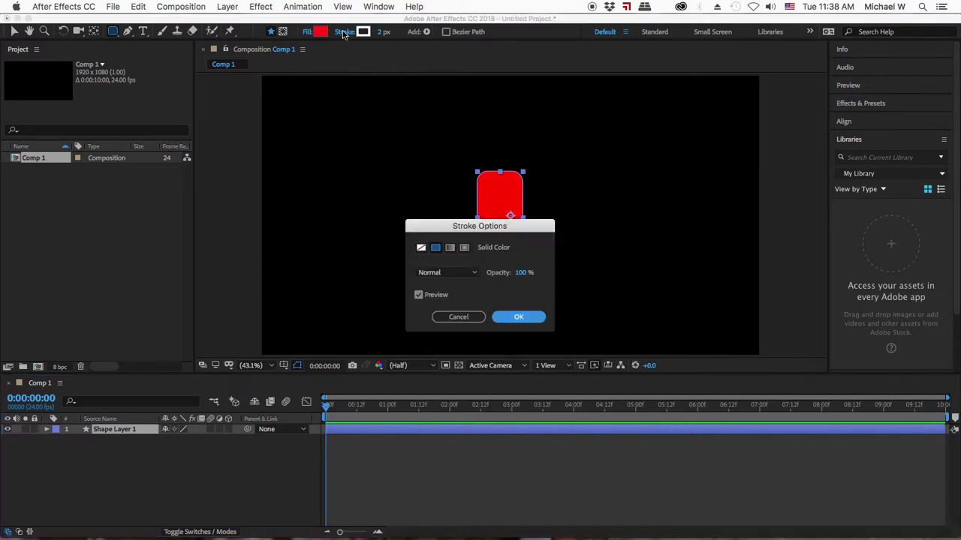
{"action": "left_click", "coordinate": [420, 249]}
{"action": "left_click", "coordinate": [512, 317]}
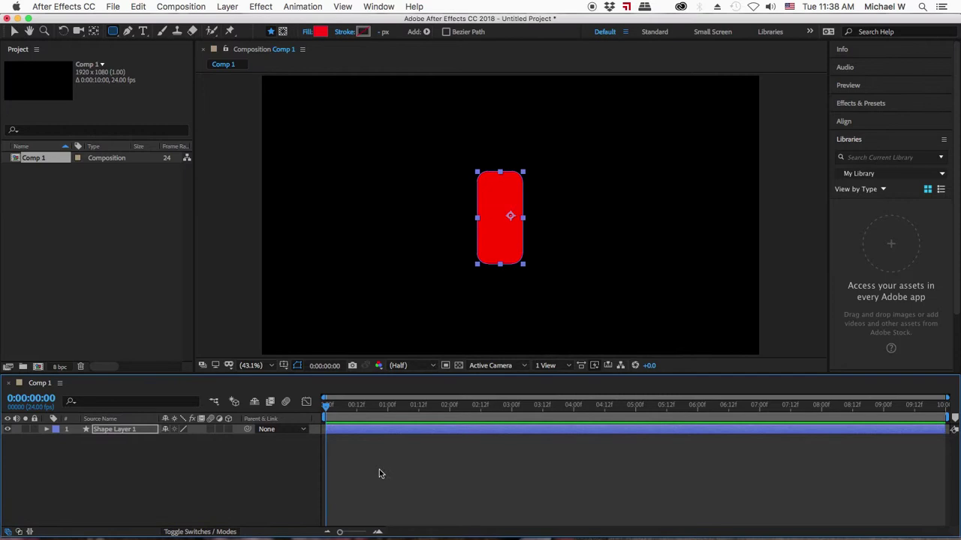
Move the tall rectangle's anchor point to the middle of its bottom edge and deselect the layer.
{"action": "left_click", "coordinate": [173, 467]}
{"action": "left_click", "coordinate": [98, 429]}
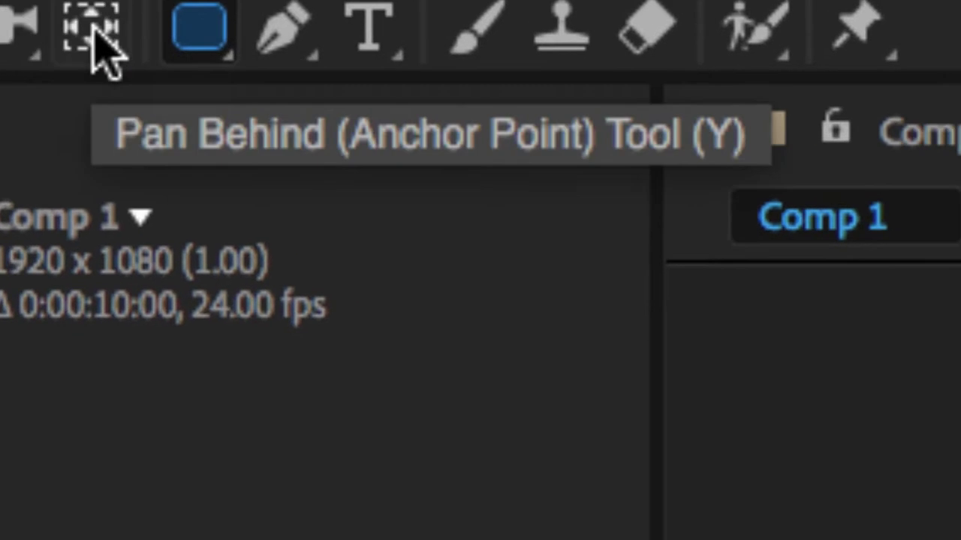
{"action": "left_click", "coordinate": [98, 34]}
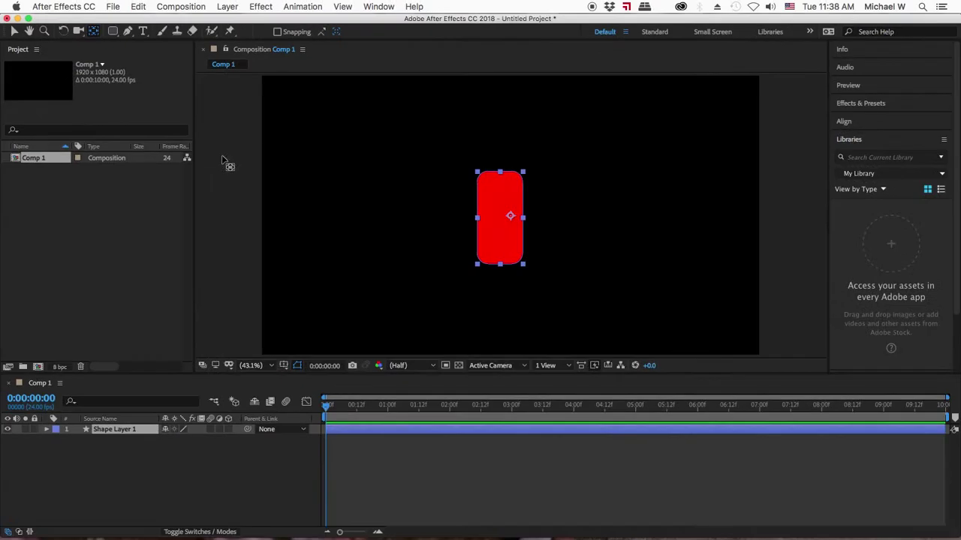
{"action": "left_click", "coordinate": [512, 218]}
{"action": "left_click_drag", "start_coordinate": [512, 218], "coordinate": [500, 265]}
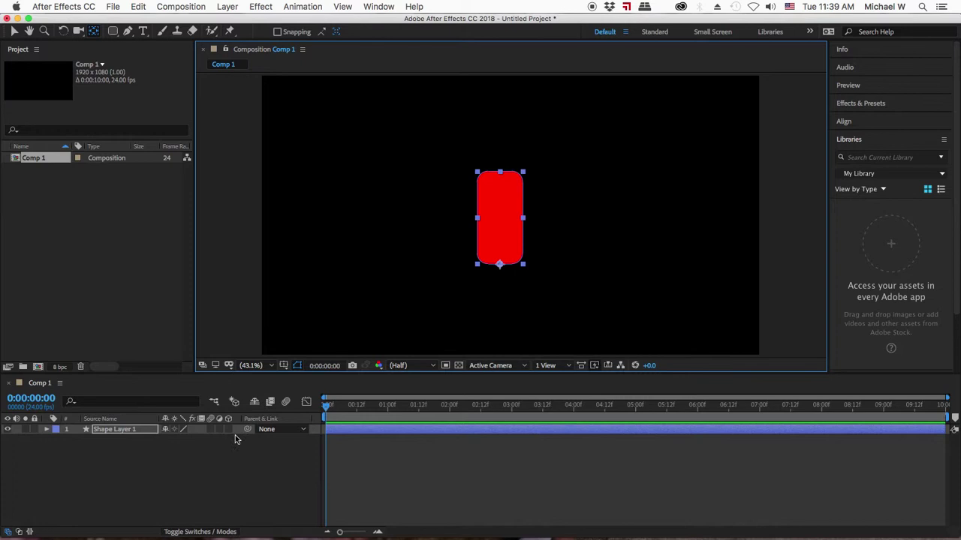
{"action": "left_click", "coordinate": [217, 468]}
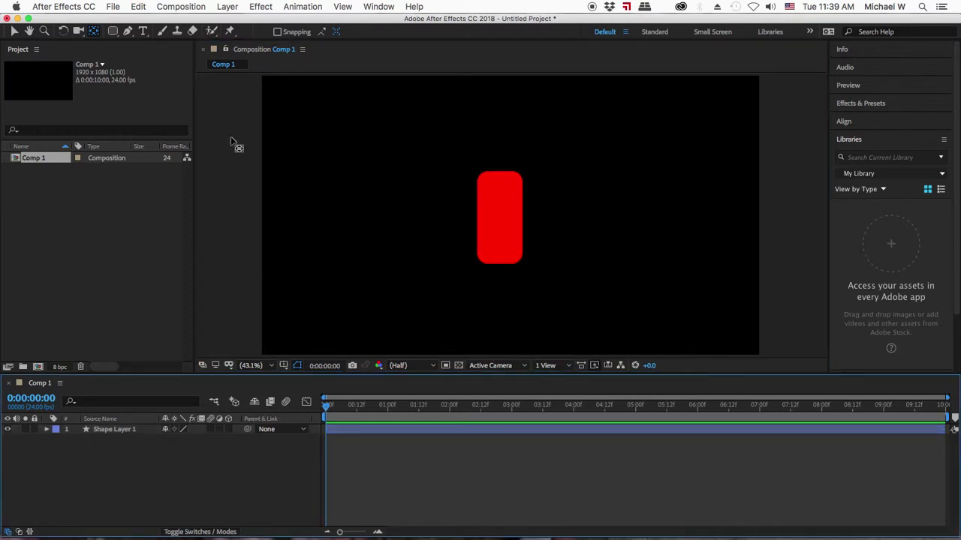
Draw a small horizontal rounded rectangle on its own layer, just left of the tall shape's upper part.
{"action": "left_click_drag", "start_coordinate": [112, 30], "coordinate": [154, 45]}
{"action": "mouse_move", "coordinate": [433, 184]}
{"action": "left_mouse_down"}
{"action": "mouse_move", "coordinate": [485, 197]}
{"action": "mouse_move", "coordinate": [476, 198]}
{"action": "left_mouse_up"}
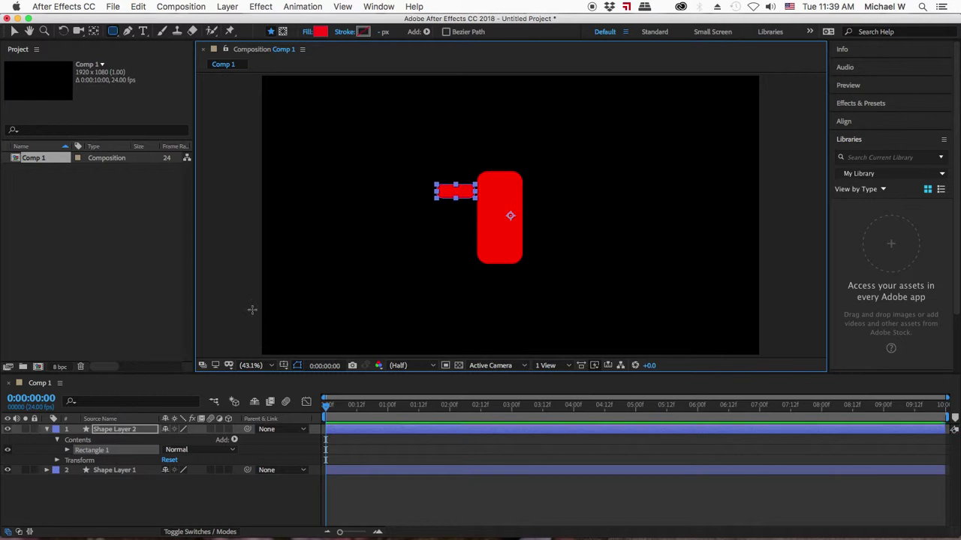
{"action": "left_click", "coordinate": [94, 491]}
Move the small rectangle's anchor point to the middle of its right edge, beside the tall shape.
{"action": "left_click", "coordinate": [116, 430]}
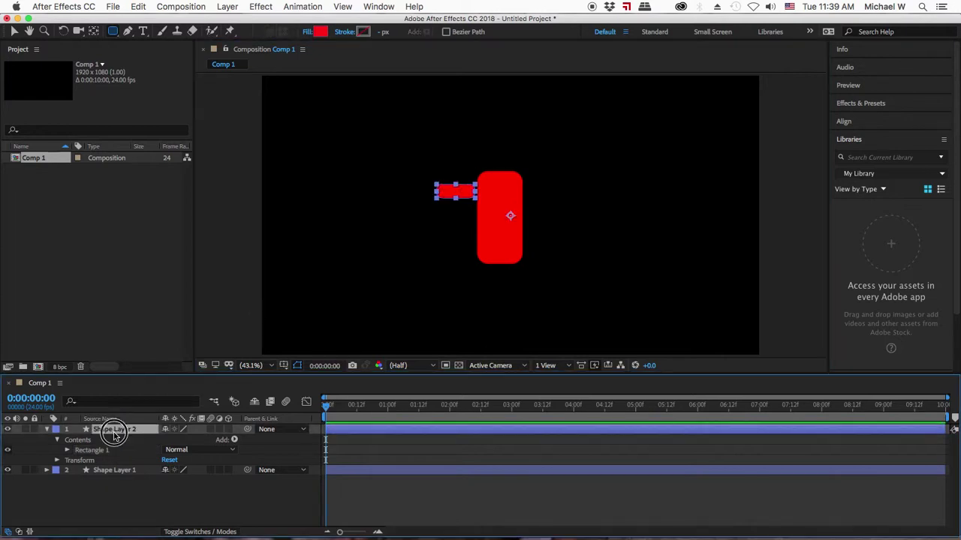
{"action": "left_click", "coordinate": [94, 31]}
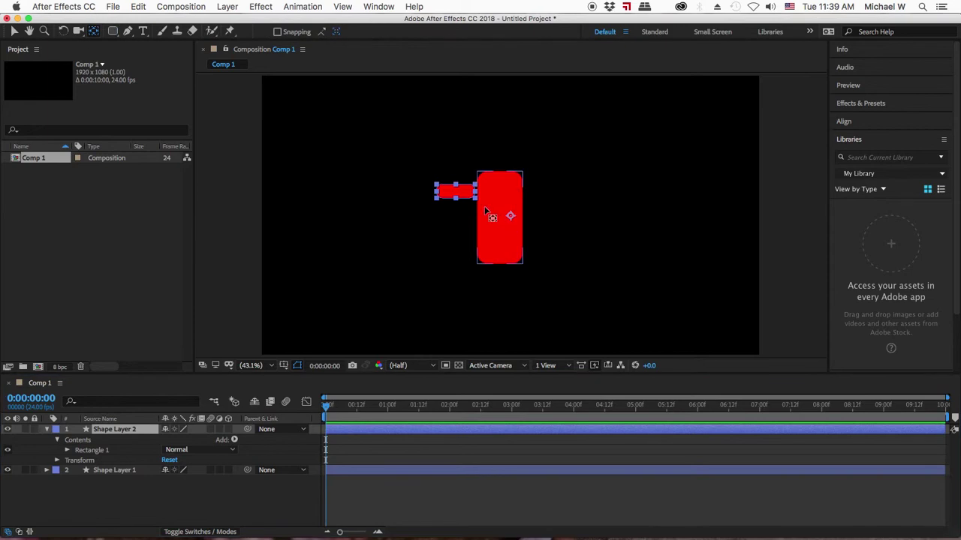
{"action": "scroll", "coordinate": [486, 212], "scroll_direction": "up", "scroll_amount": 4}
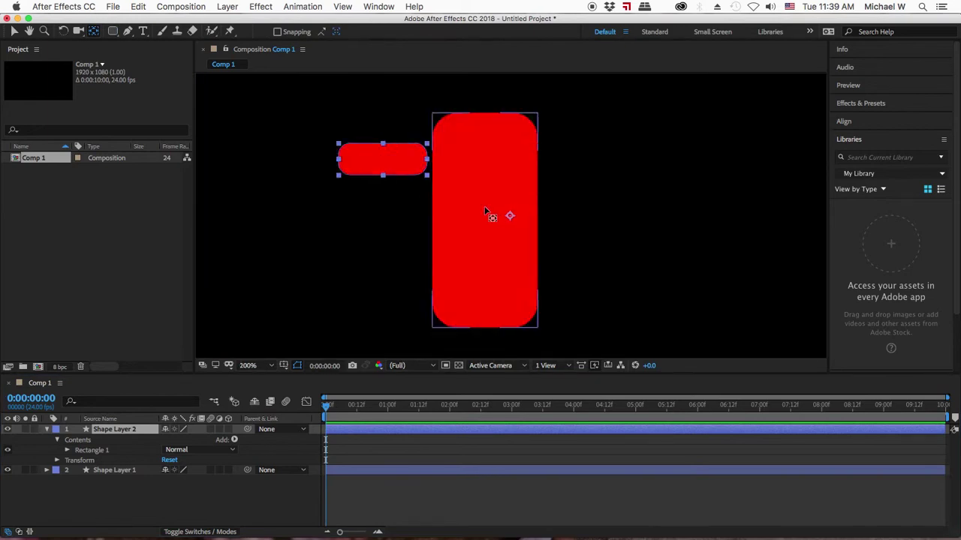
{"action": "left_click_drag", "start_coordinate": [399, 165], "coordinate": [496, 241]}
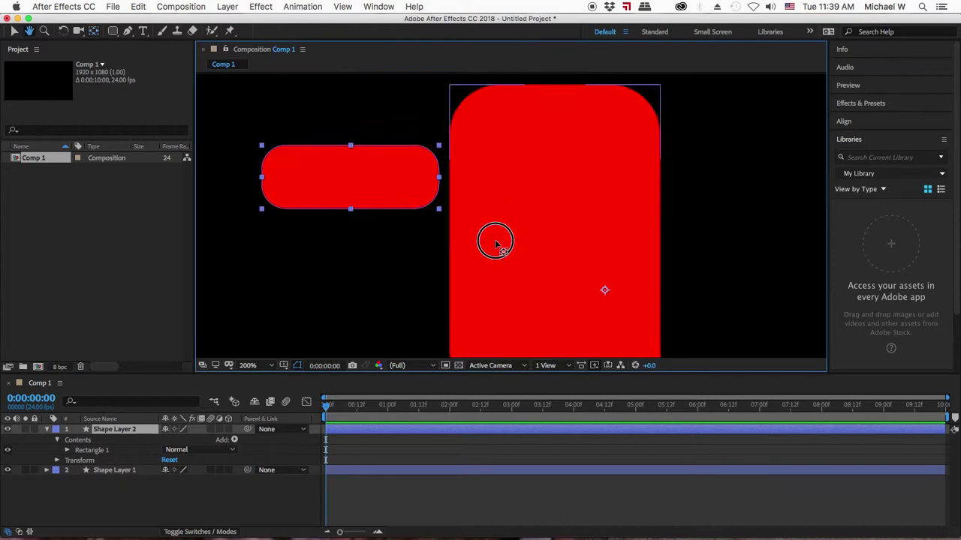
{"action": "left_click", "coordinate": [356, 429]}
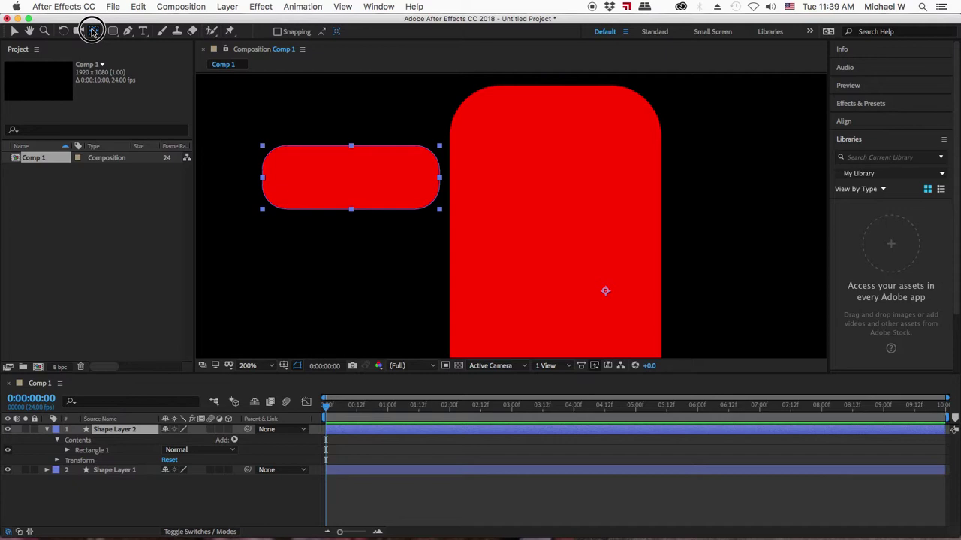
{"action": "left_click_drag", "start_coordinate": [604, 291], "coordinate": [441, 178]}
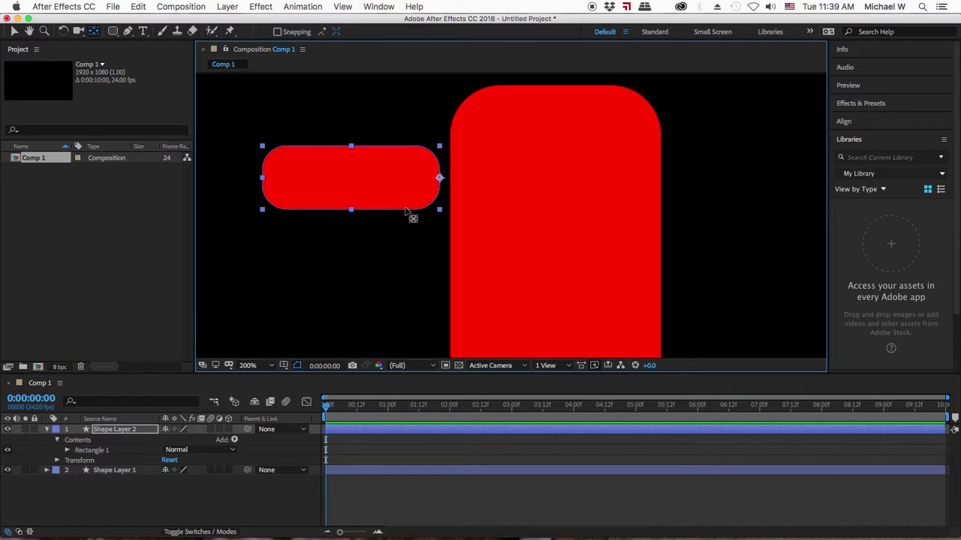
Rename the small horizontal rectangle's layer as bicep.
{"action": "left_click", "coordinate": [113, 431]}
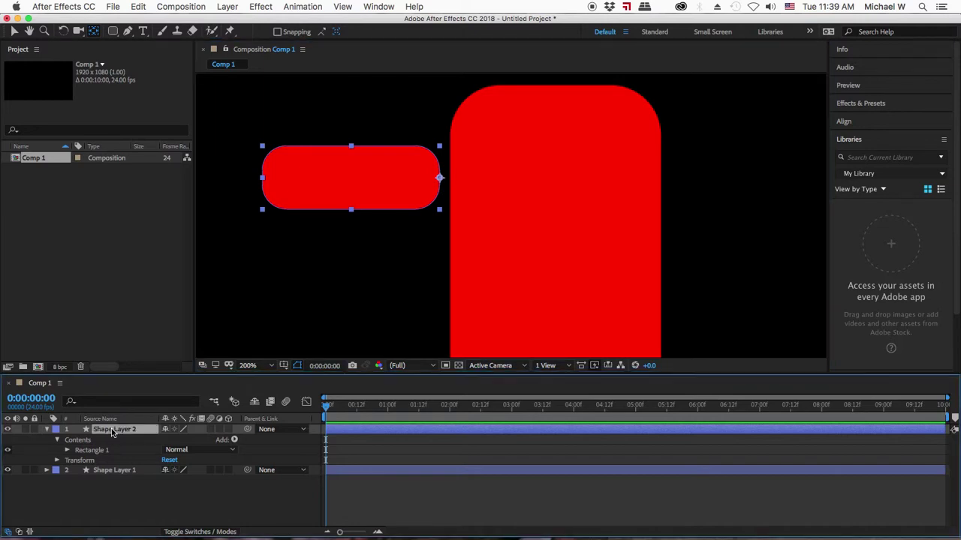
{"action": "key", "text": "Return"}
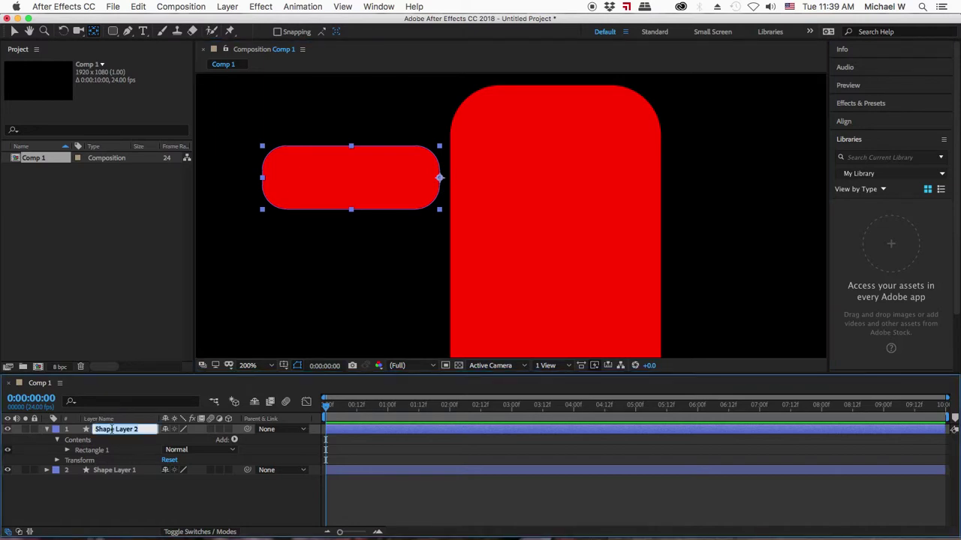
{"action": "type", "text": "bicep"}
{"action": "key", "text": "Return"}
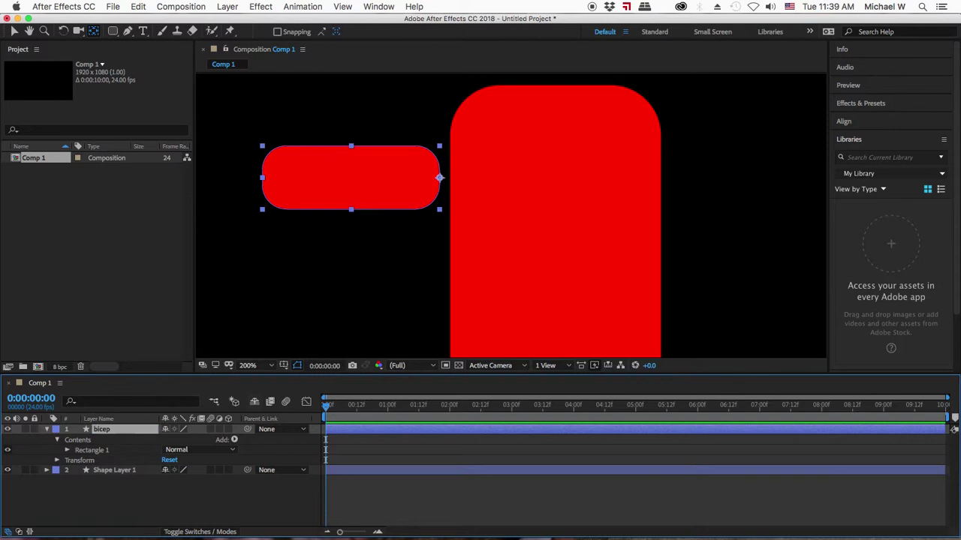
Rename the tall rectangle's layer as torso and deselect it.
{"action": "left_click", "coordinate": [114, 470]}
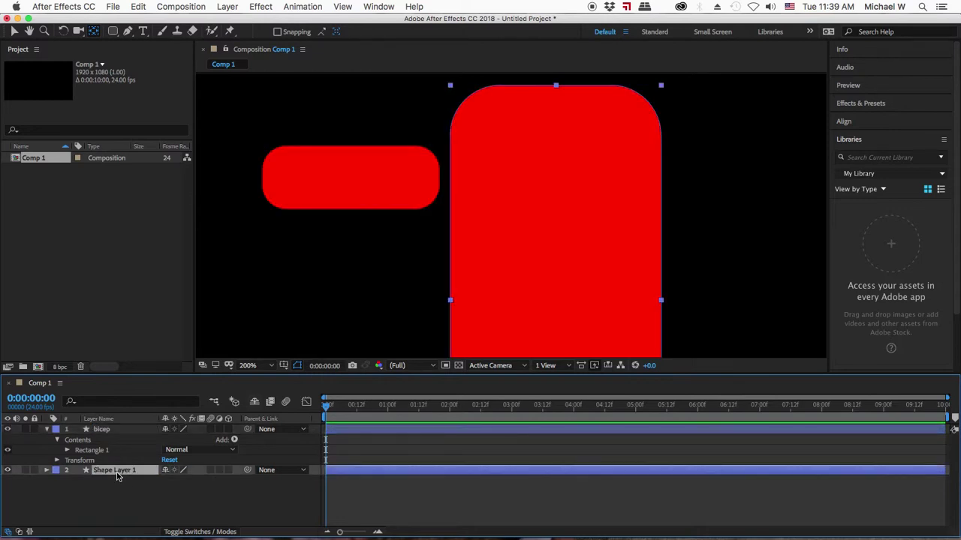
{"action": "key", "text": "Return"}
{"action": "type", "text": "torso"}
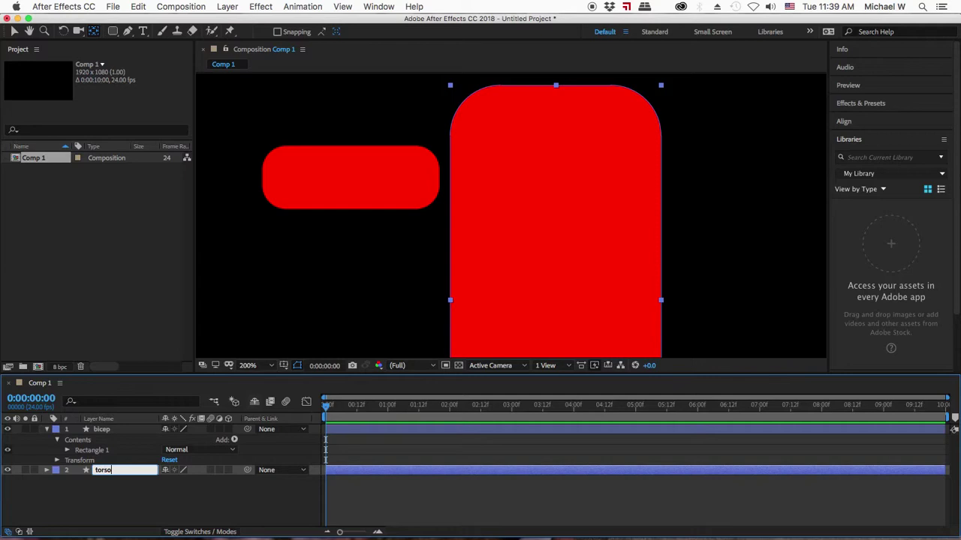
{"action": "key", "text": "Return"}
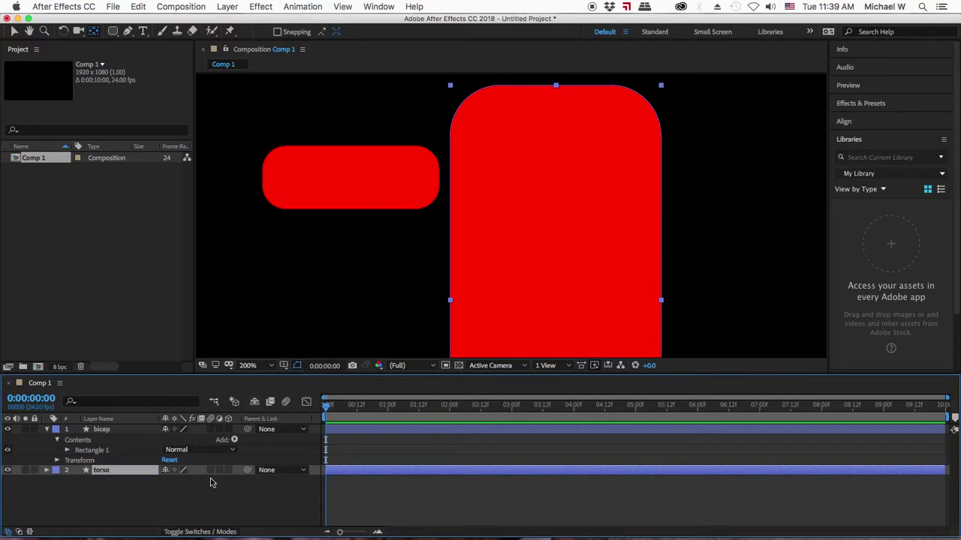
{"action": "left_click", "coordinate": [148, 519]}
Duplicate the bicep layer and rename the copy as forearm.
{"action": "left_click", "coordinate": [101, 431]}
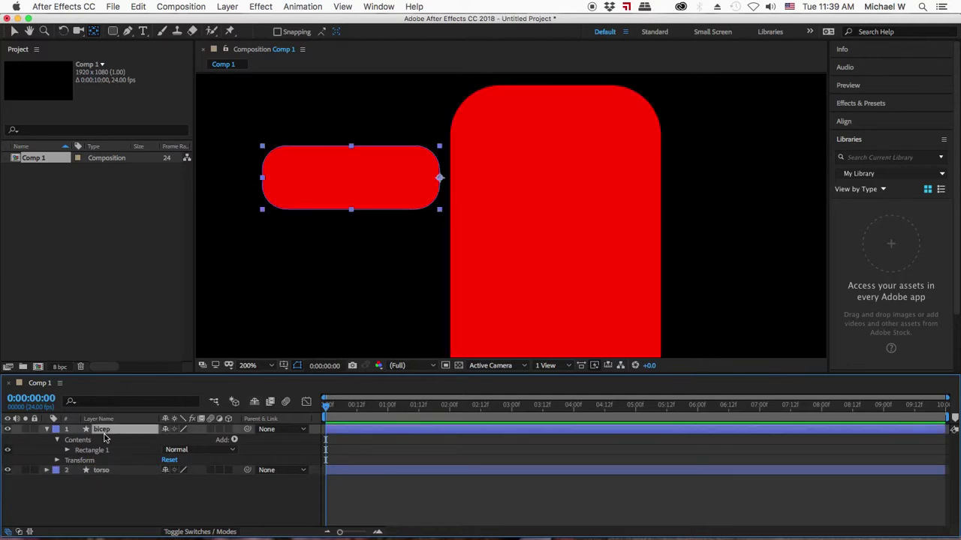
{"action": "key", "text": "super+d"}
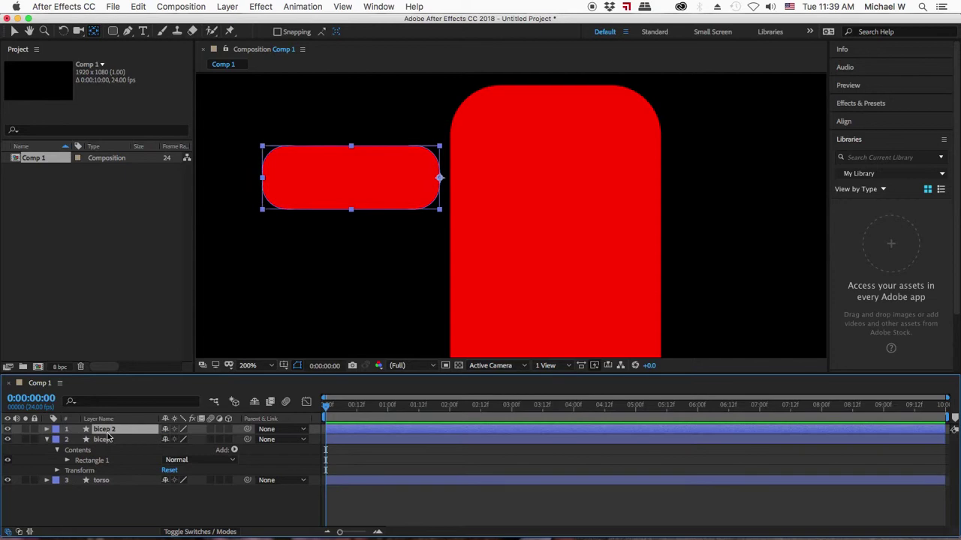
{"action": "key", "text": "Return"}
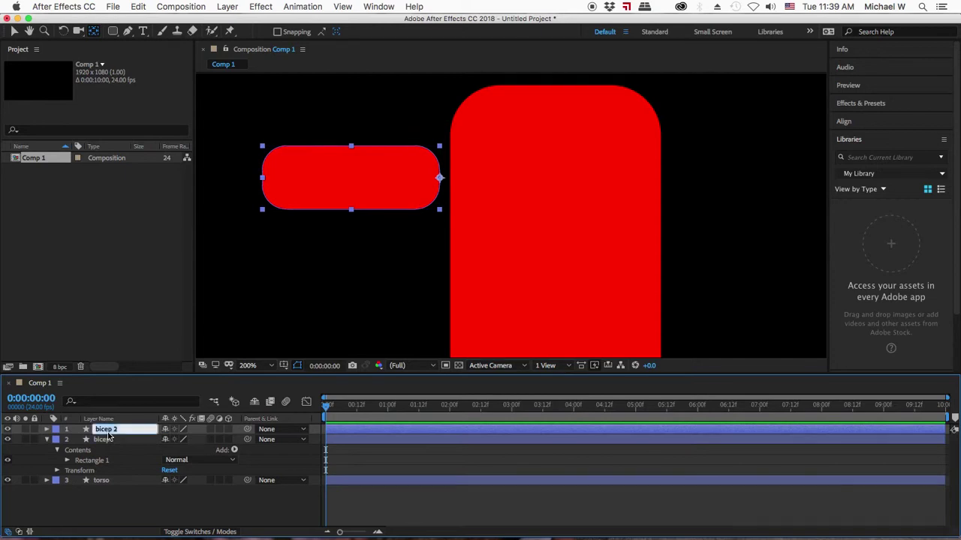
{"action": "type", "text": "forearm"}
{"action": "key", "text": "Return"}
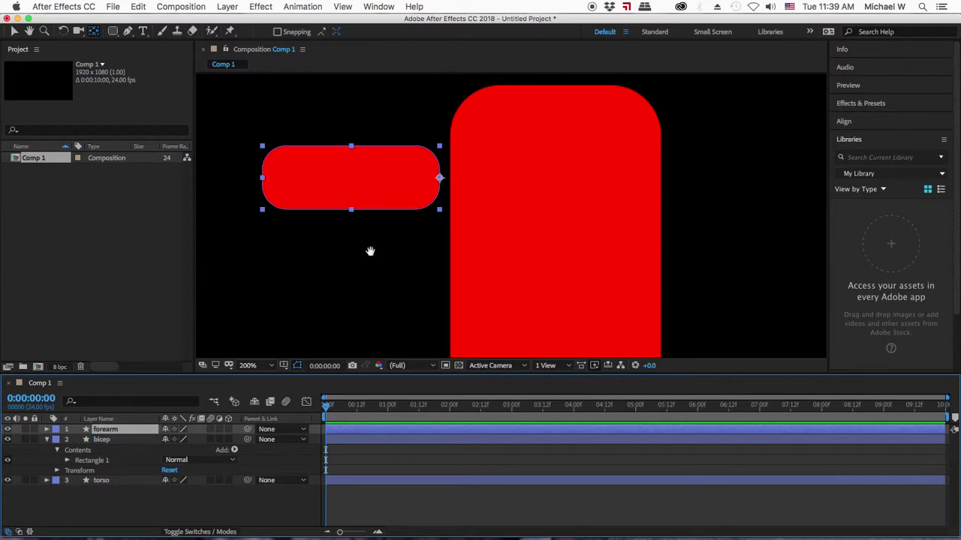
Shift the forearm horizontally to the left until it sits just beyond the bicep's outer end with a small gap, then deselect it.
{"action": "left_click_drag", "start_coordinate": [371, 250], "coordinate": [523, 264]}
{"action": "key", "text": "shift+Left"}
{"action": "key", "text": "shift+Left"}
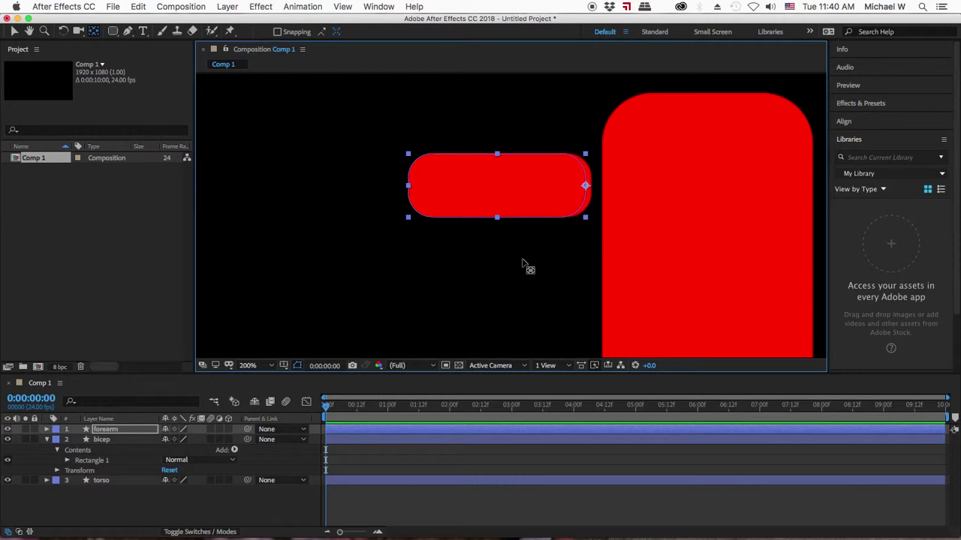
{"action": "key", "text": "shift+Left"}
{"action": "key", "text": "shift+Left"}
{"action": "key", "text": "shift+Left"}
{"action": "key", "text": "shift+Left"}
{"action": "key", "text": "shift+Left"}
{"action": "key", "text": "shift+Left"}
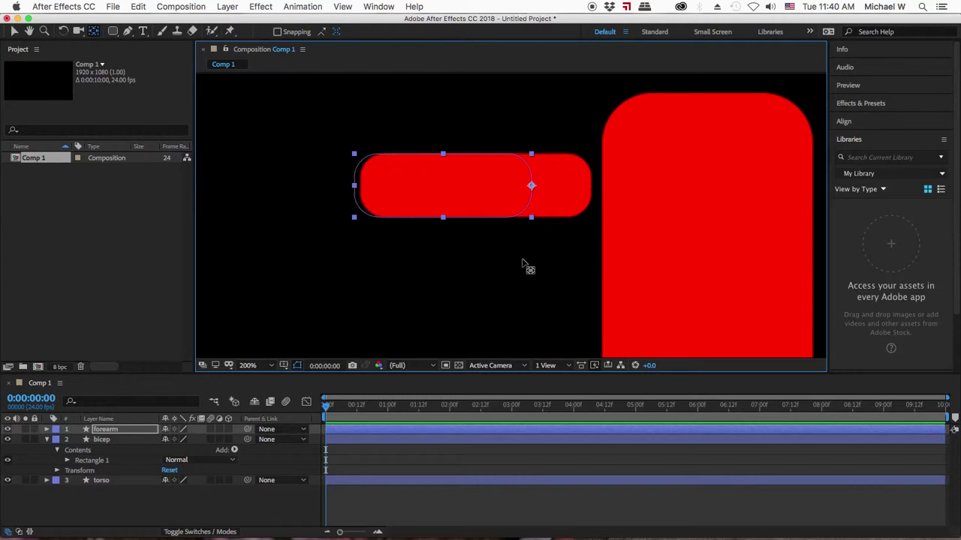
{"action": "key", "text": "shift+Left"}
{"action": "key", "text": "shift+Left"}
{"action": "key", "text": "shift+Left"}
{"action": "key", "text": "shift+Left"}
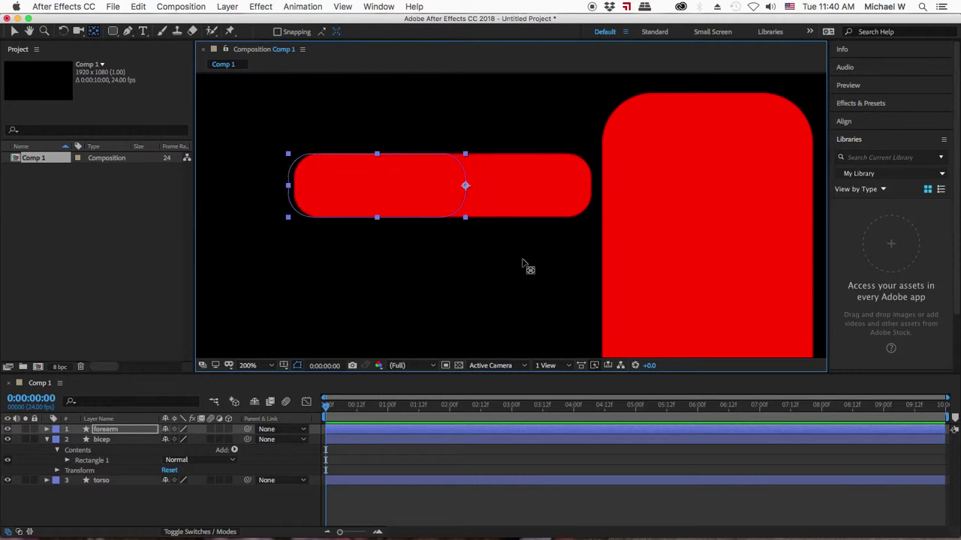
{"action": "key", "text": "shift+Left"}
{"action": "key", "text": "shift+Left"}
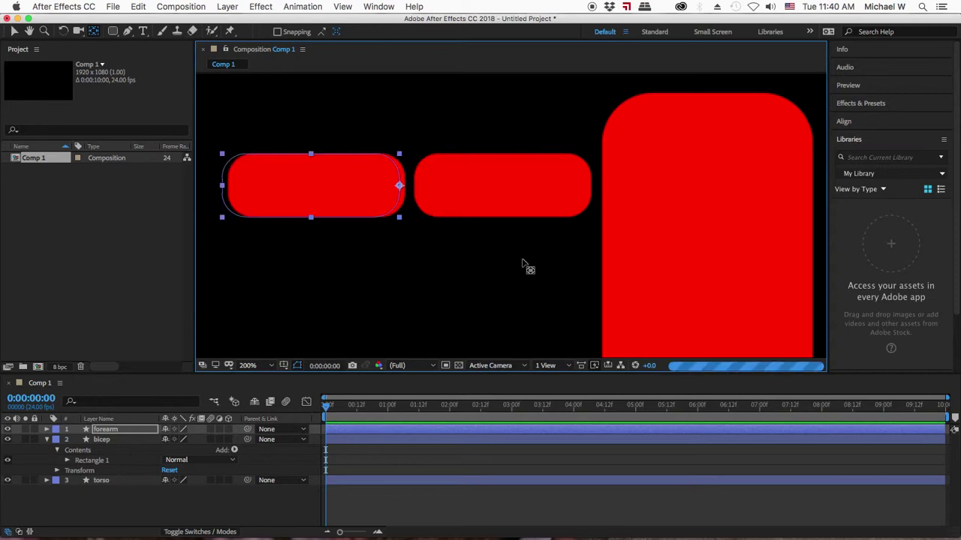
{"action": "key", "text": "space"}
{"action": "left_click_drag", "start_coordinate": [504, 268], "coordinate": [626, 279]}
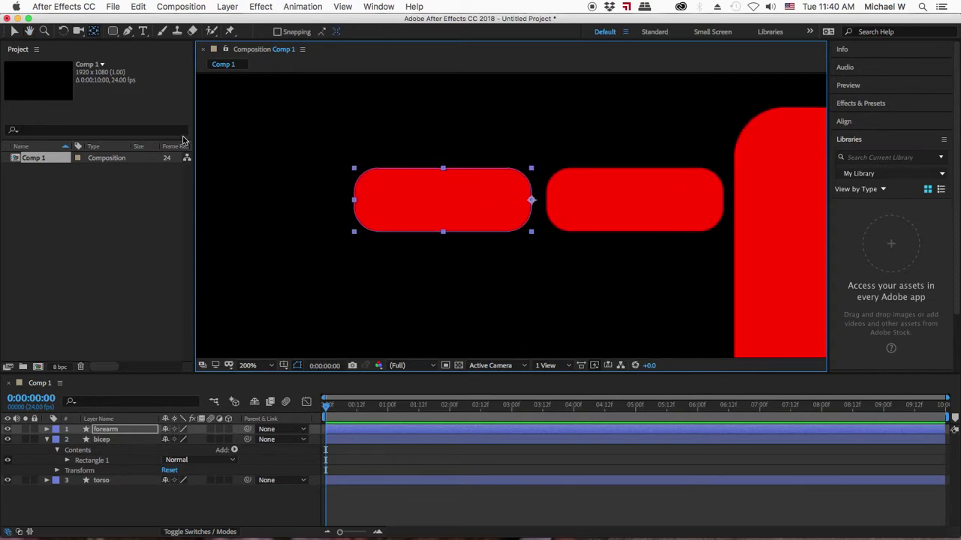
{"action": "left_click", "coordinate": [208, 517]}
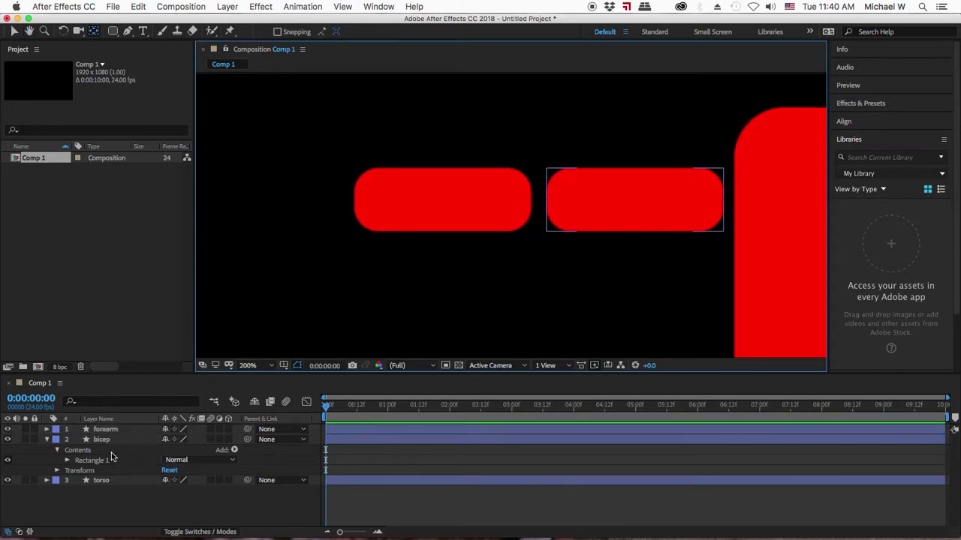
Collapse the bicep layer's properties in the layer list and clear the selection.
{"action": "left_click", "coordinate": [105, 439]}
{"action": "left_click", "coordinate": [45, 429]}
{"action": "left_click", "coordinate": [49, 442]}
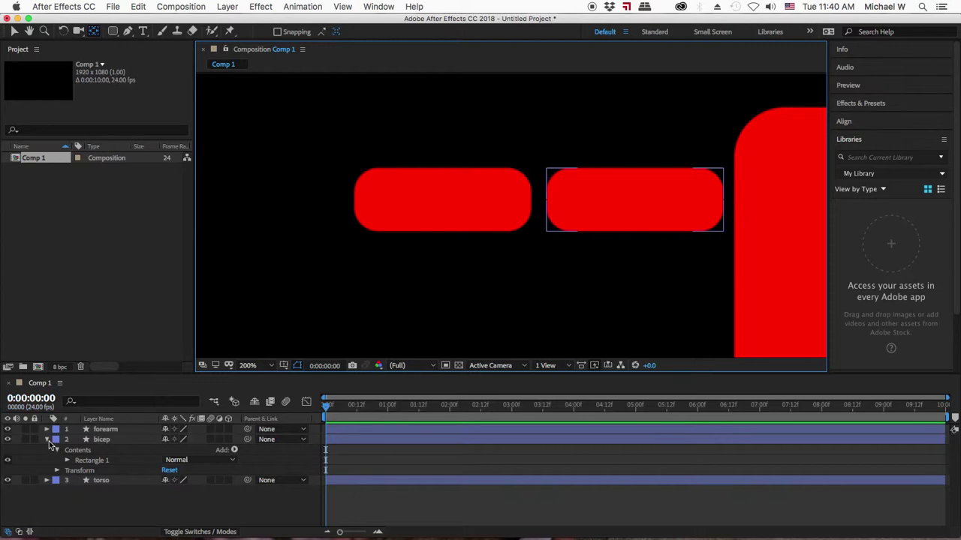
{"action": "left_click", "coordinate": [372, 199]}
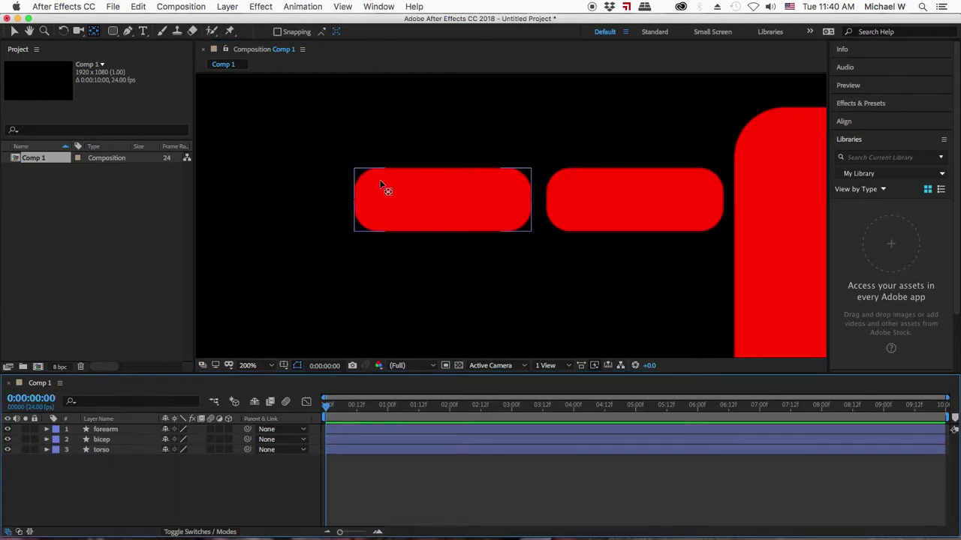
{"action": "left_click", "coordinate": [300, 316]}
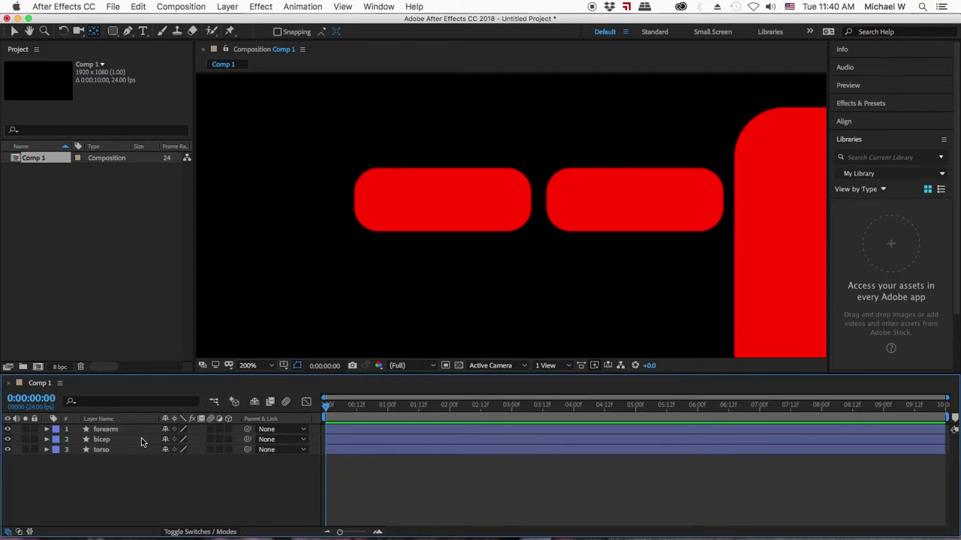
Draw a red circle with the Ellipse tool as a hand and position it at the forearm's outer end, roughly centred on the arm's height.
{"action": "left_click_drag", "start_coordinate": [113, 31], "coordinate": [146, 58]}
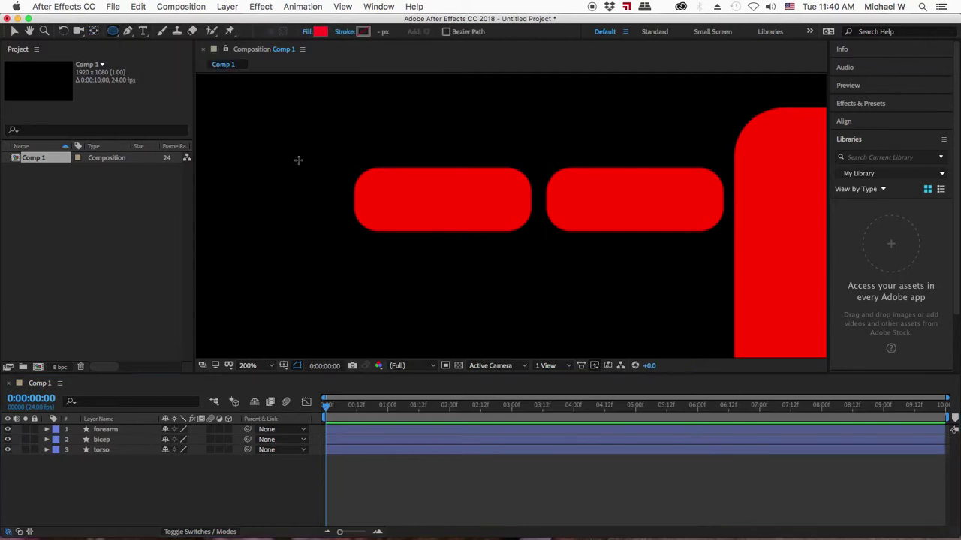
{"action": "left_click_drag", "start_coordinate": [290, 148], "coordinate": [360, 233]}
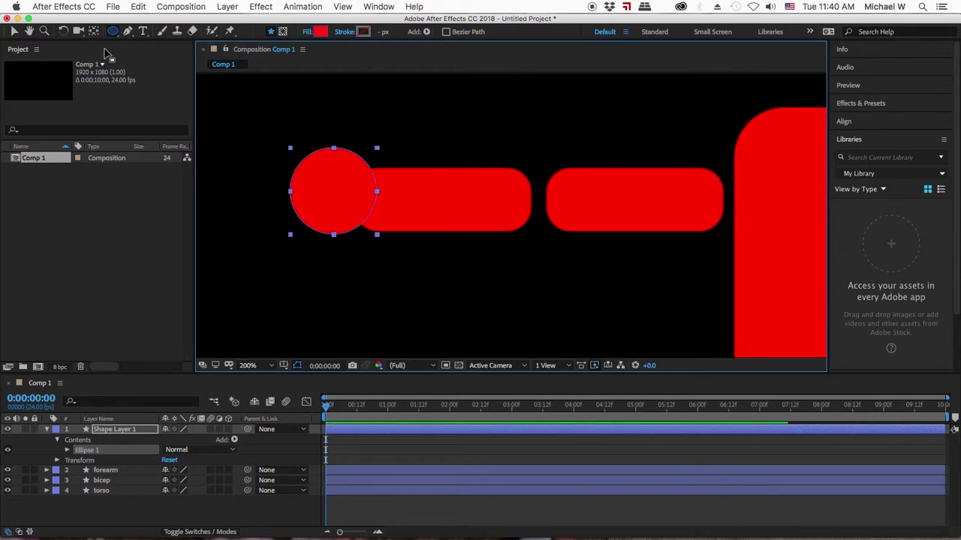
{"action": "key", "text": "v"}
{"action": "mouse_move", "coordinate": [347, 193]}
{"action": "left_mouse_down"}
{"action": "mouse_move", "coordinate": [324, 193]}
{"action": "mouse_move", "coordinate": [334, 193]}
{"action": "left_mouse_up"}
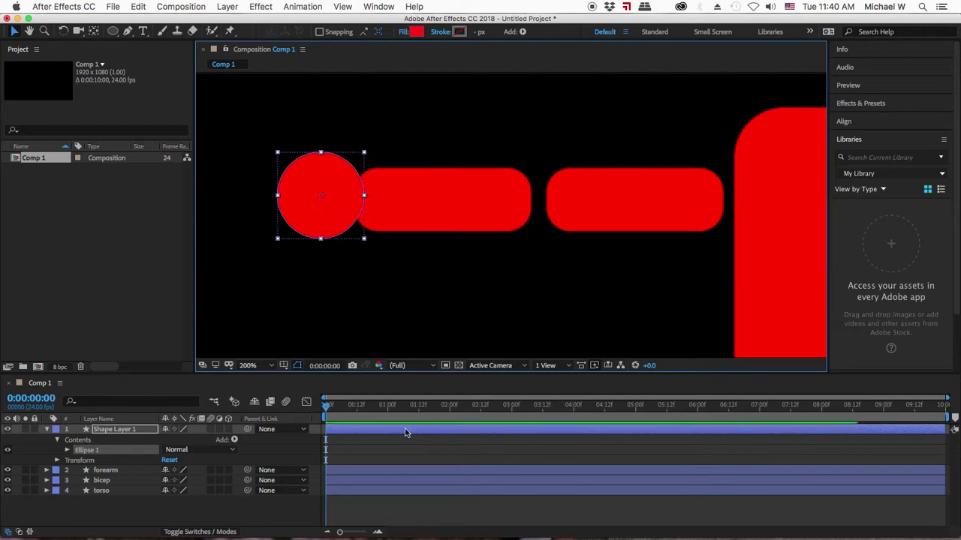
Move the circle layer's anchor point to the wrist where it meets the forearm, then deselect the layer.
{"action": "left_click", "coordinate": [378, 467]}
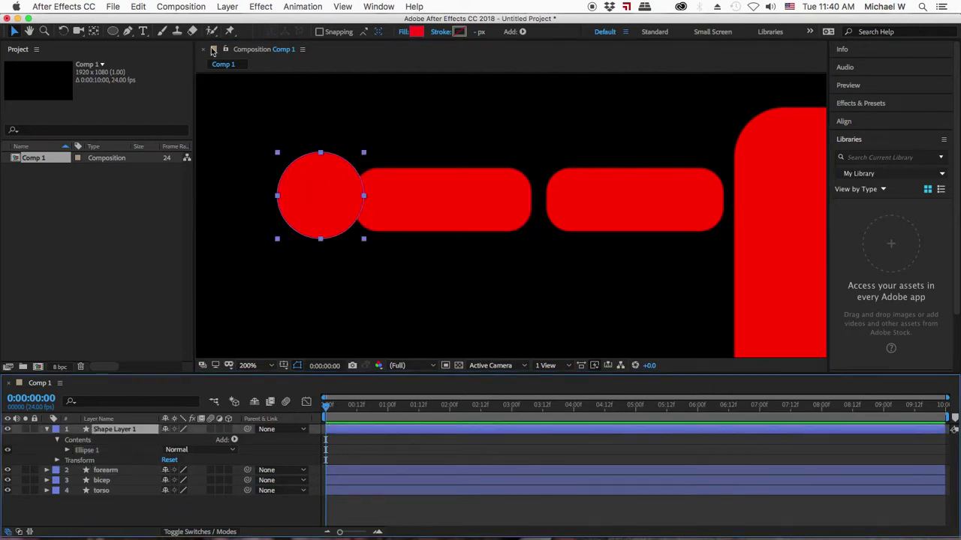
{"action": "left_click", "coordinate": [93, 31]}
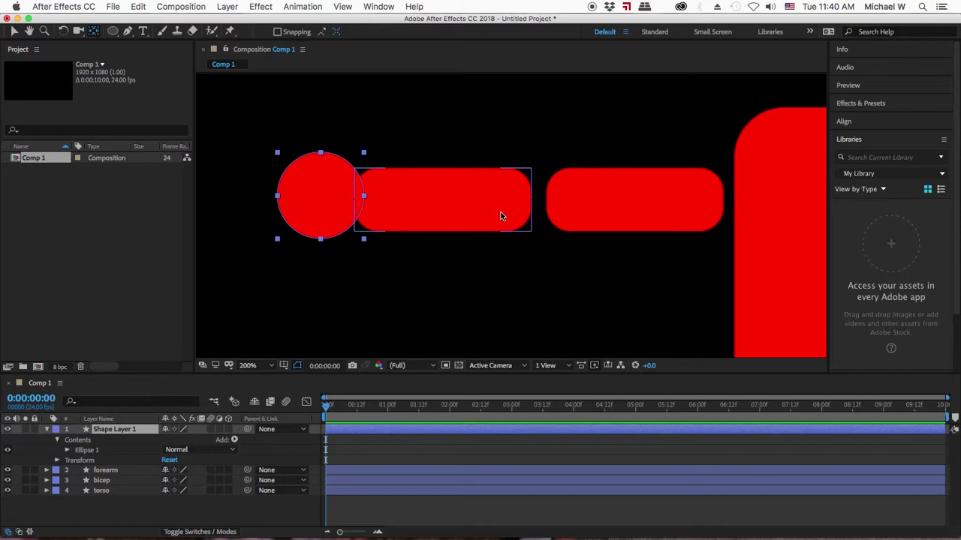
{"action": "scroll", "coordinate": [502, 216], "scroll_direction": "down", "scroll_amount": 4}
{"action": "left_click_drag", "start_coordinate": [607, 243], "coordinate": [487, 223]}
{"action": "key", "text": "super+z"}
{"action": "left_click", "coordinate": [465, 214]}
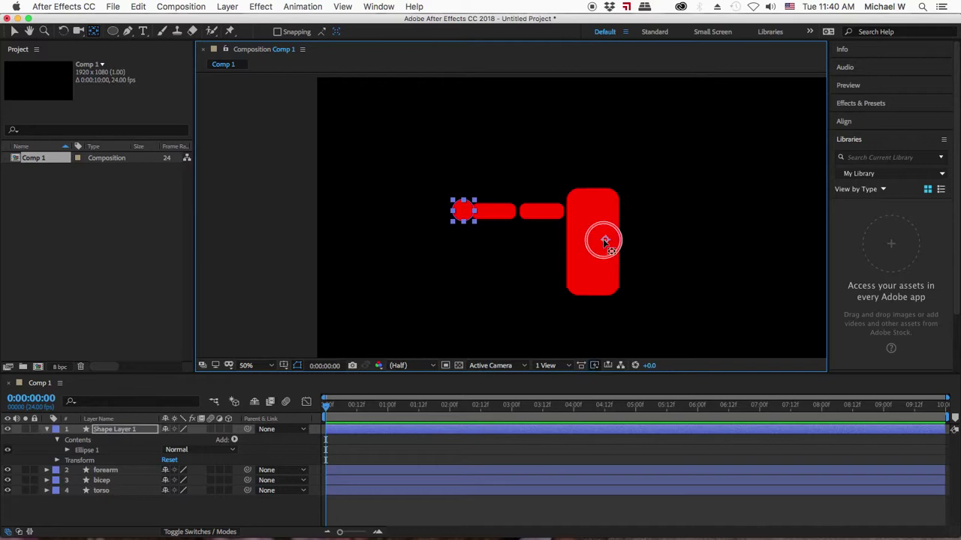
{"action": "left_click_drag", "start_coordinate": [483, 225], "coordinate": [457, 211]}
{"action": "left_click", "coordinate": [449, 438]}
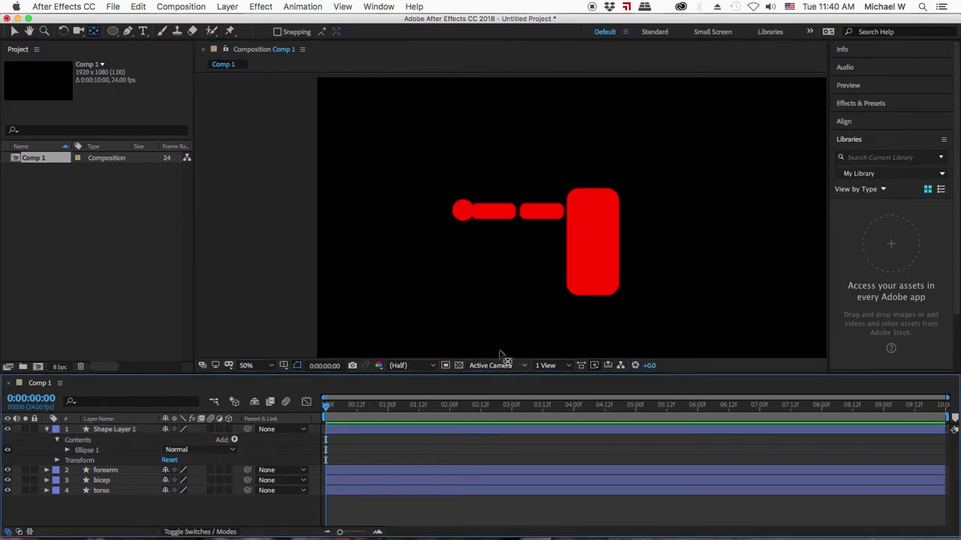
{"action": "left_click", "coordinate": [523, 217]}
{"action": "left_click", "coordinate": [582, 213]}
{"action": "left_click", "coordinate": [543, 210]}
{"action": "left_click", "coordinate": [591, 258]}
Move the bicep inward and up so its inner end overlaps the torso's upper side at the shoulder.
{"action": "key", "text": "slash"}
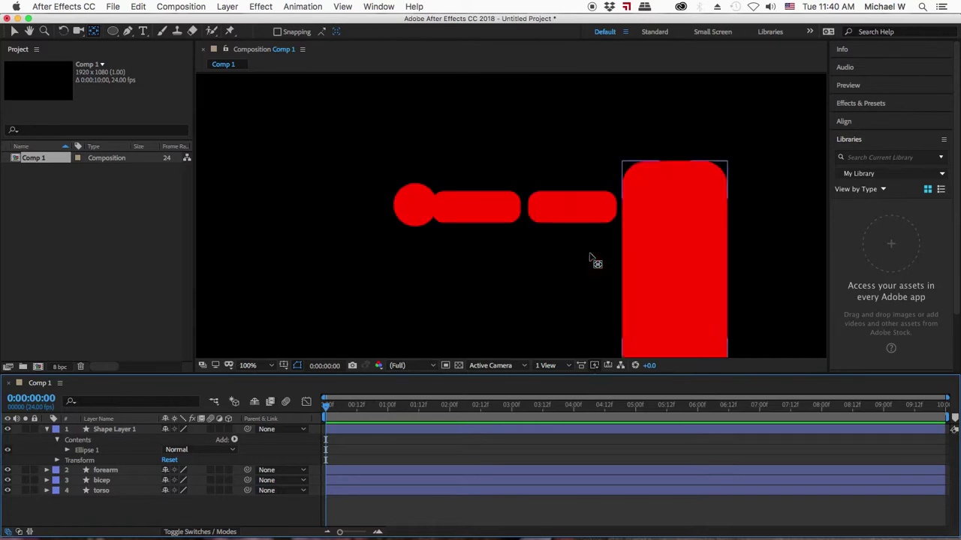
{"action": "scroll", "coordinate": [532, 218], "scroll_direction": "right", "scroll_amount": 5}
{"action": "scroll", "coordinate": [532, 217], "scroll_direction": "down", "scroll_amount": 2}
{"action": "left_click", "coordinate": [467, 159]}
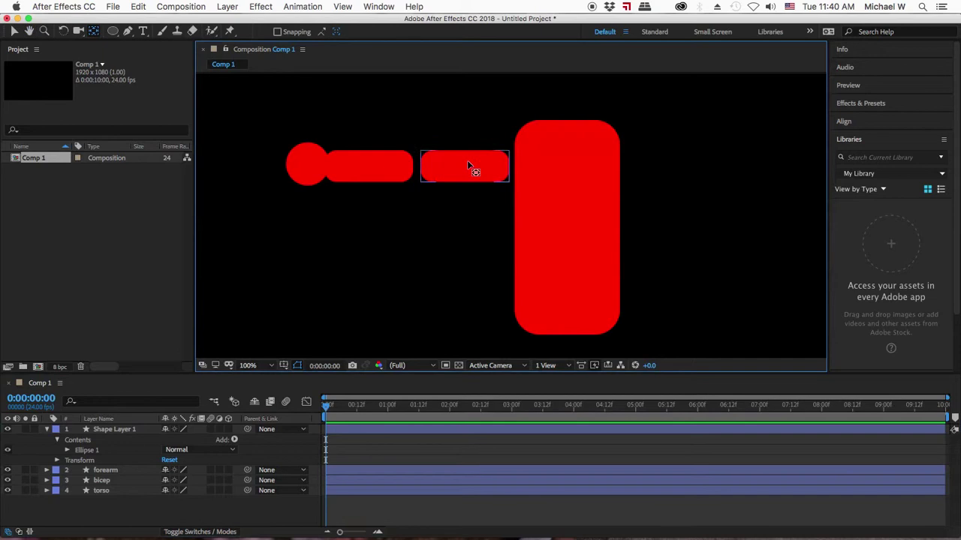
{"action": "left_click", "coordinate": [491, 165]}
{"action": "left_click_drag", "start_coordinate": [492, 165], "coordinate": [500, 153]}
{"action": "left_click", "coordinate": [13, 30]}
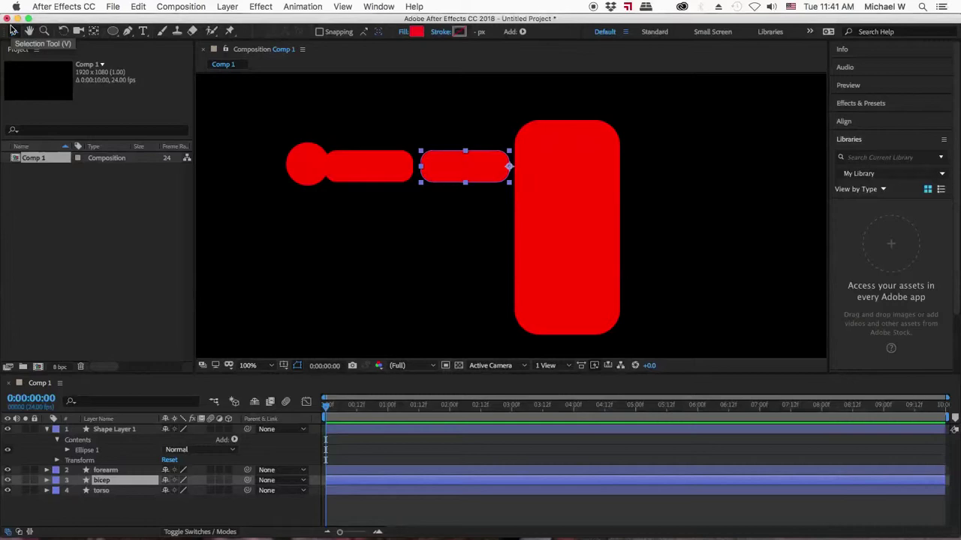
{"action": "left_click_drag", "start_coordinate": [490, 171], "coordinate": [507, 150]}
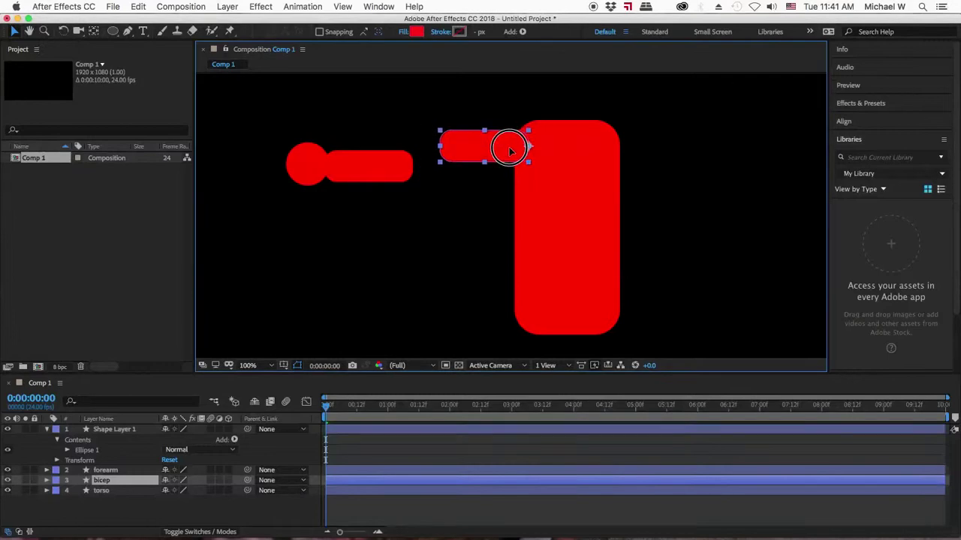
Move the forearm to overlap the bicep's outer end, and the circle to overlap the forearm's outer end.
{"action": "left_click_drag", "start_coordinate": [388, 171], "coordinate": [420, 152]}
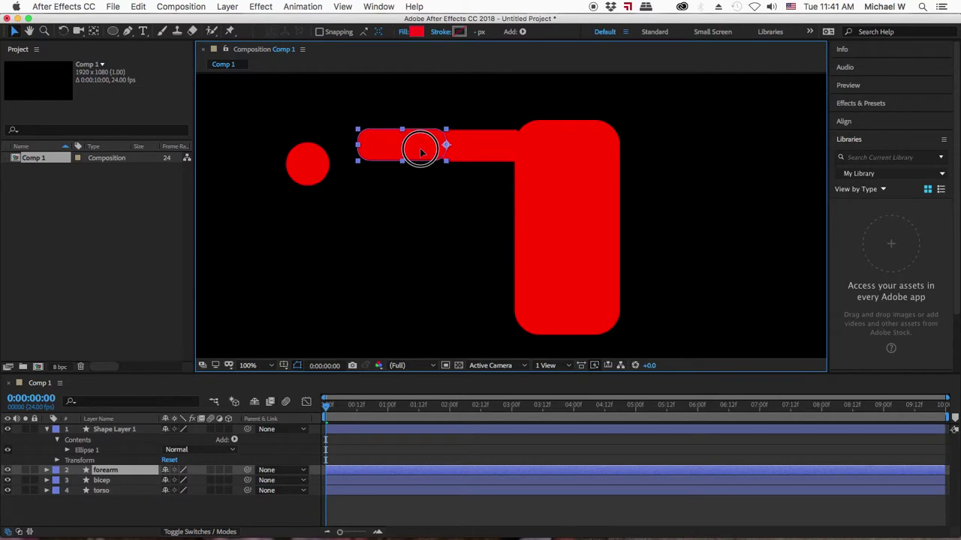
{"action": "left_click", "coordinate": [323, 171]}
{"action": "left_click_drag", "start_coordinate": [348, 159], "coordinate": [374, 140]}
Align the circle, forearm and bicep layers to each other on their vertical centres, then deselect them.
{"action": "left_click", "coordinate": [398, 147], "text": "shift"}
{"action": "left_click", "coordinate": [480, 146], "text": "shift"}
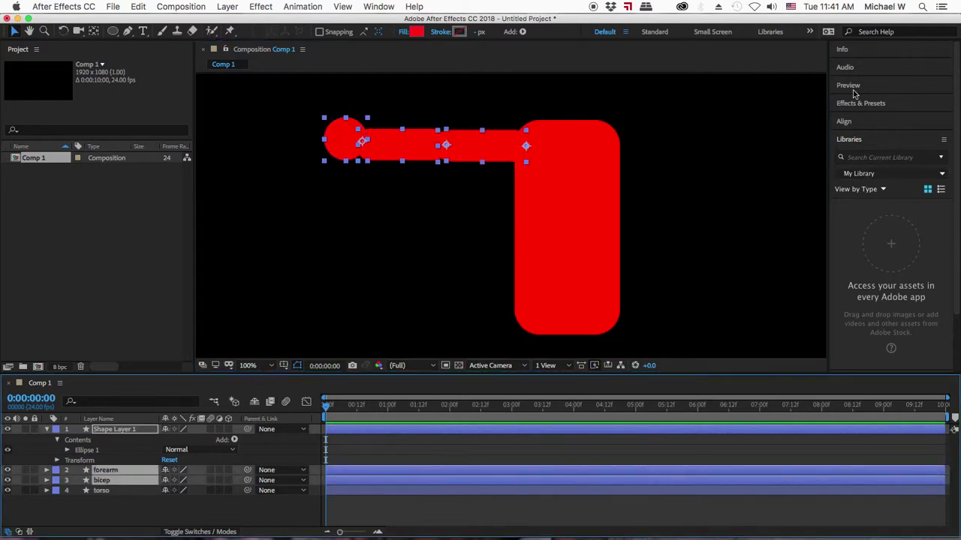
{"action": "left_click", "coordinate": [851, 124]}
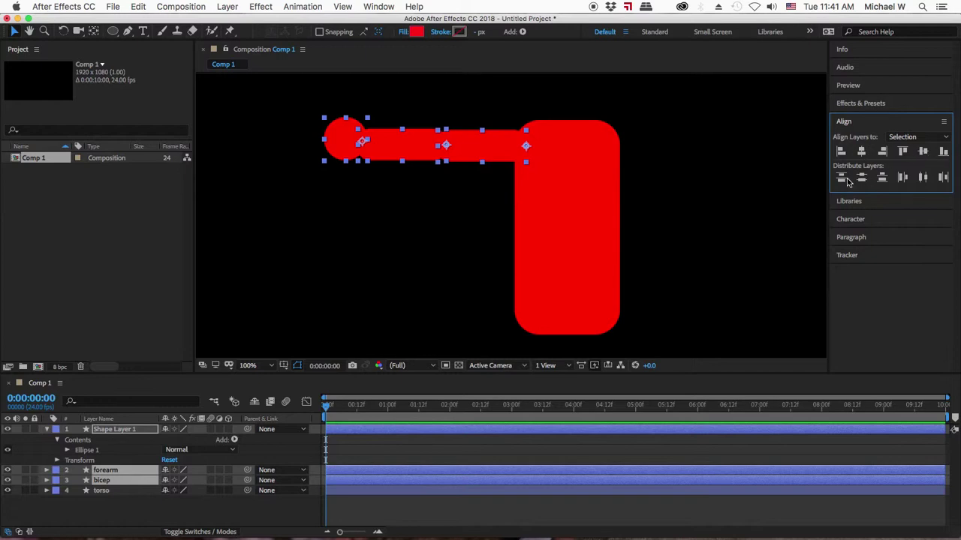
{"action": "left_click", "coordinate": [922, 152]}
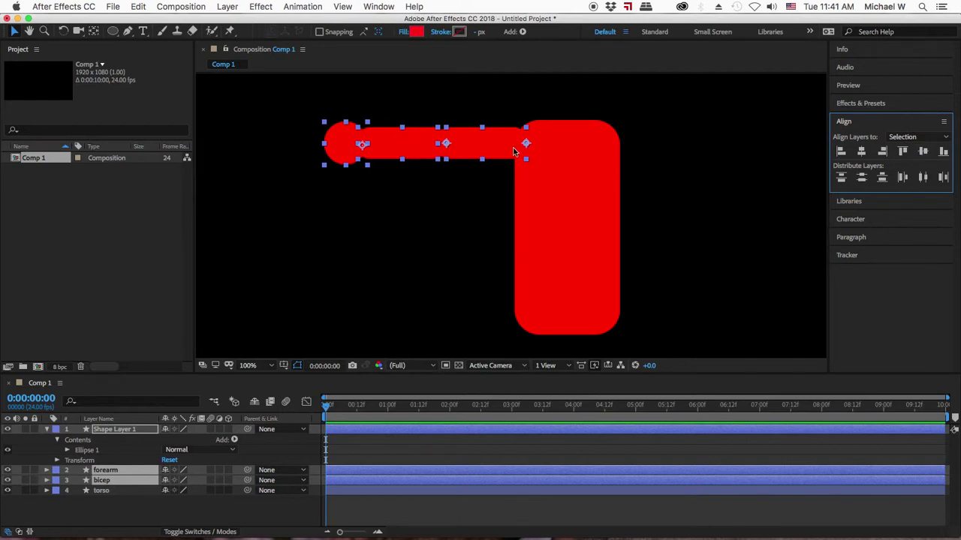
{"action": "left_click", "coordinate": [409, 457]}
Parent the bicep layer to the torso layer with the parent pick whip.
{"action": "left_click", "coordinate": [475, 152]}
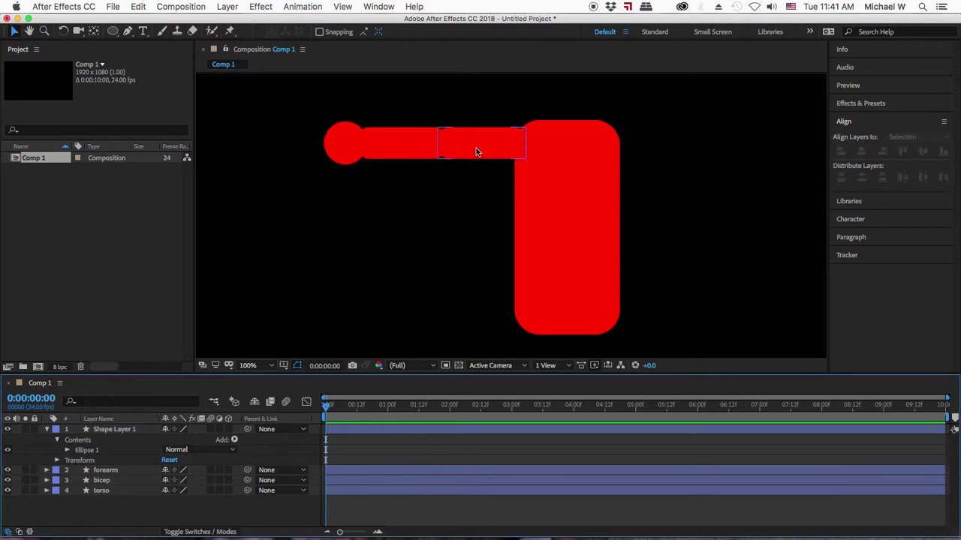
{"action": "left_click", "coordinate": [476, 152]}
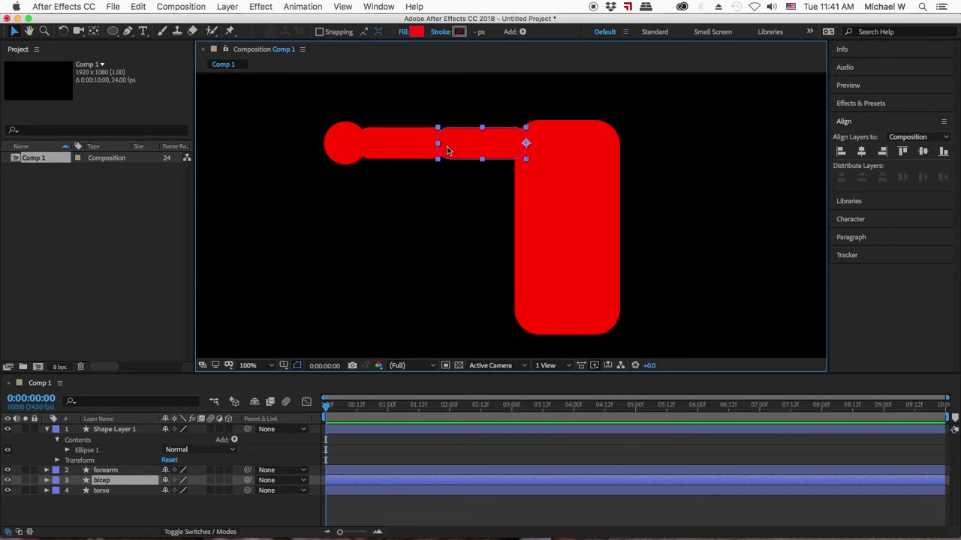
{"action": "left_click", "coordinate": [489, 148]}
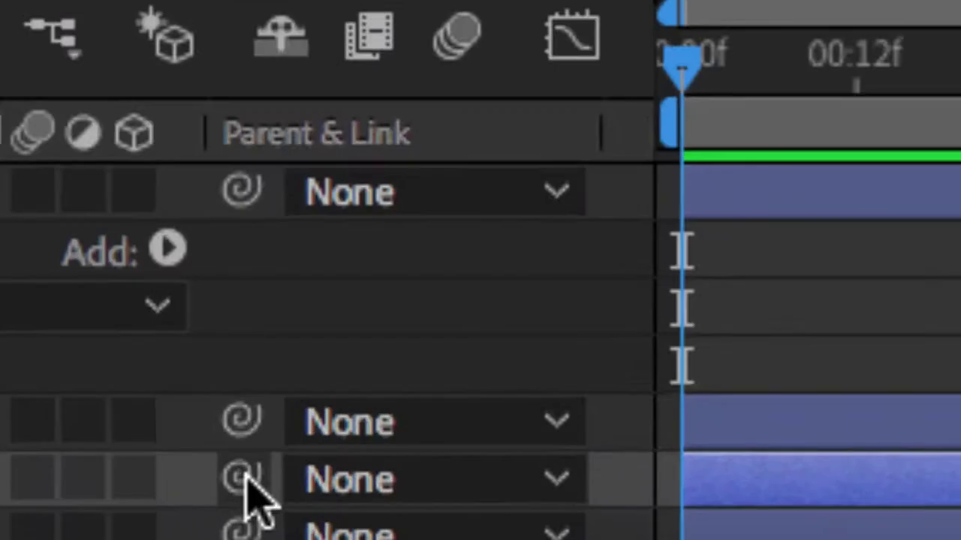
{"action": "left_click_drag", "start_coordinate": [246, 484], "coordinate": [0, 532]}
{"action": "left_click_drag", "start_coordinate": [117, 484], "coordinate": [172, 482]}
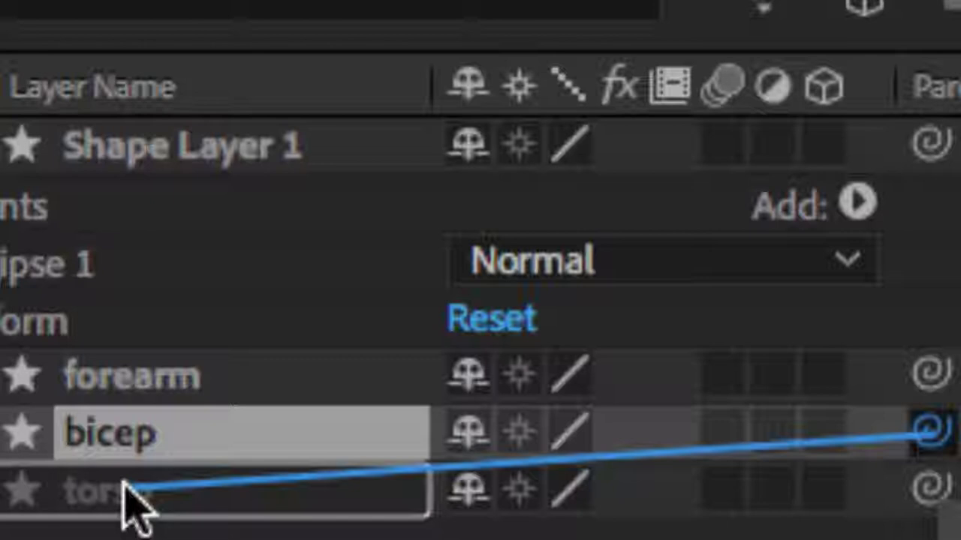
{"action": "left_click_drag", "start_coordinate": [127, 511], "coordinate": [515, 500]}
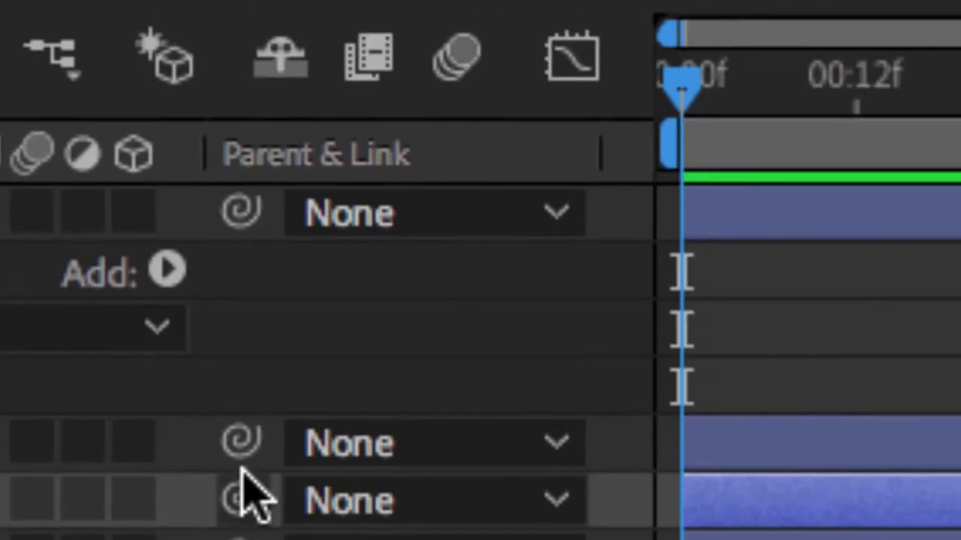
{"action": "left_click_drag", "start_coordinate": [244, 486], "coordinate": [90, 424]}
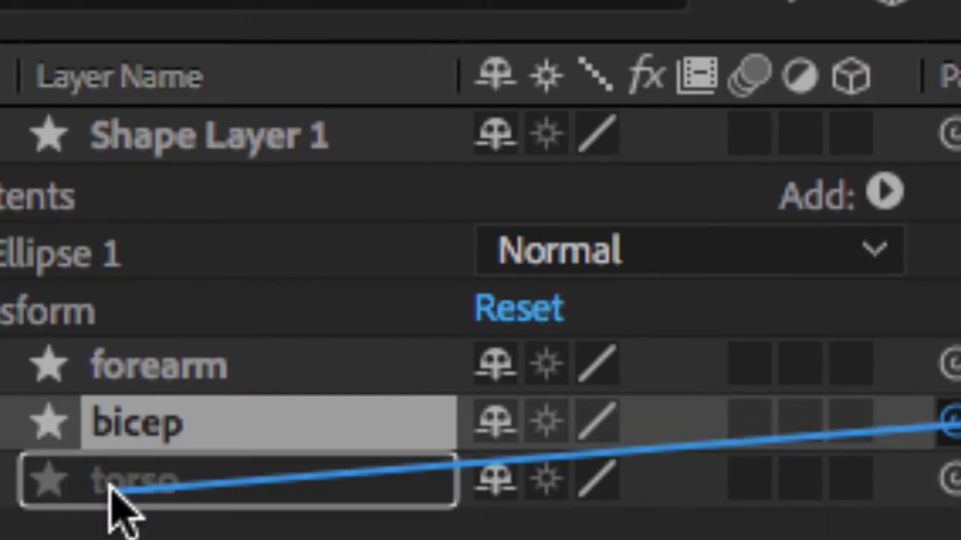
{"action": "left_click_drag", "start_coordinate": [111, 487], "coordinate": [111, 488]}
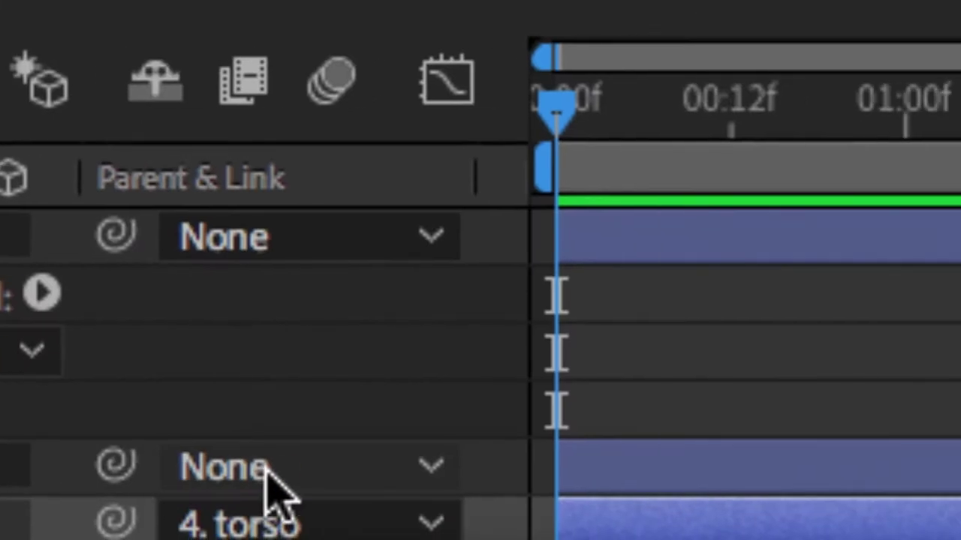
Parent the forearm layer to bicep, and the circle's Shape Layer 1 to forearm.
{"action": "left_click", "coordinate": [268, 472]}
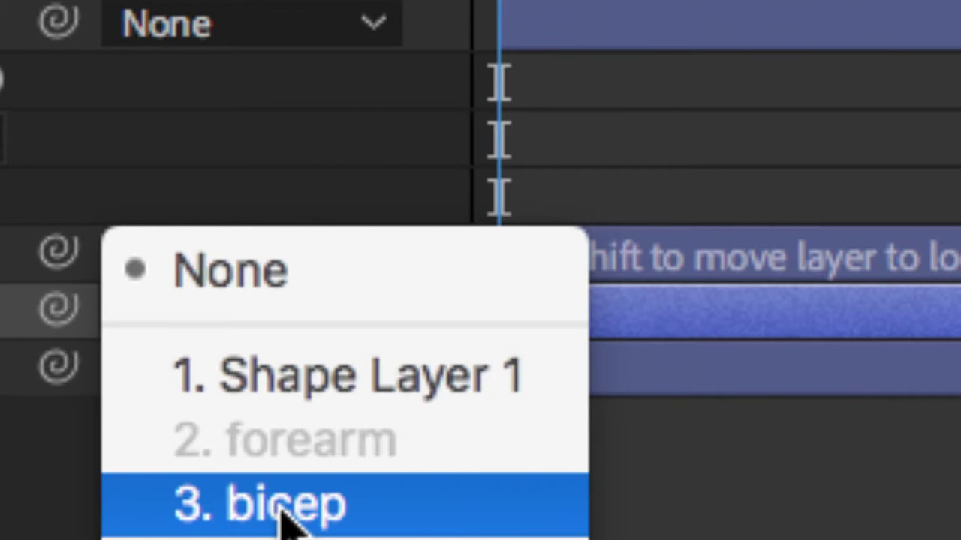
{"action": "key", "text": "Escape"}
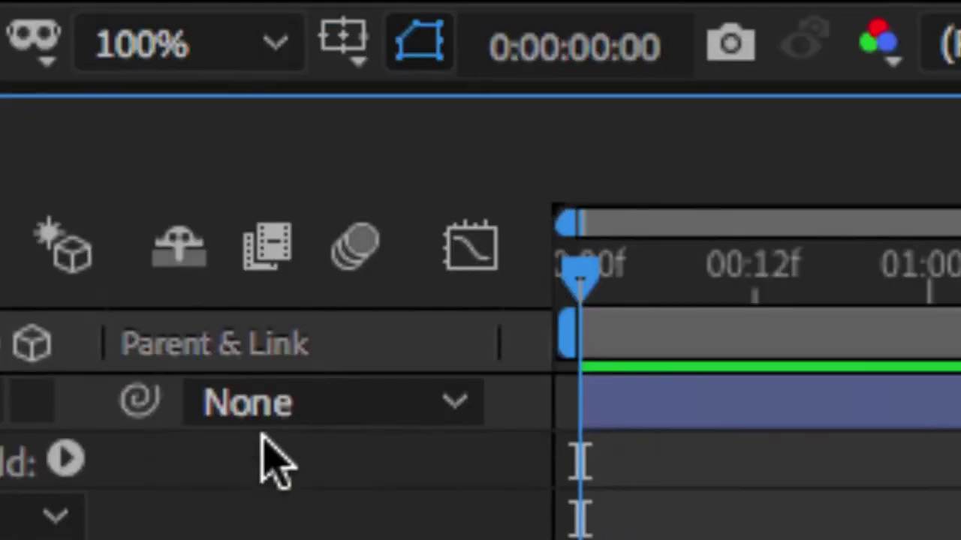
{"action": "left_click", "coordinate": [268, 405]}
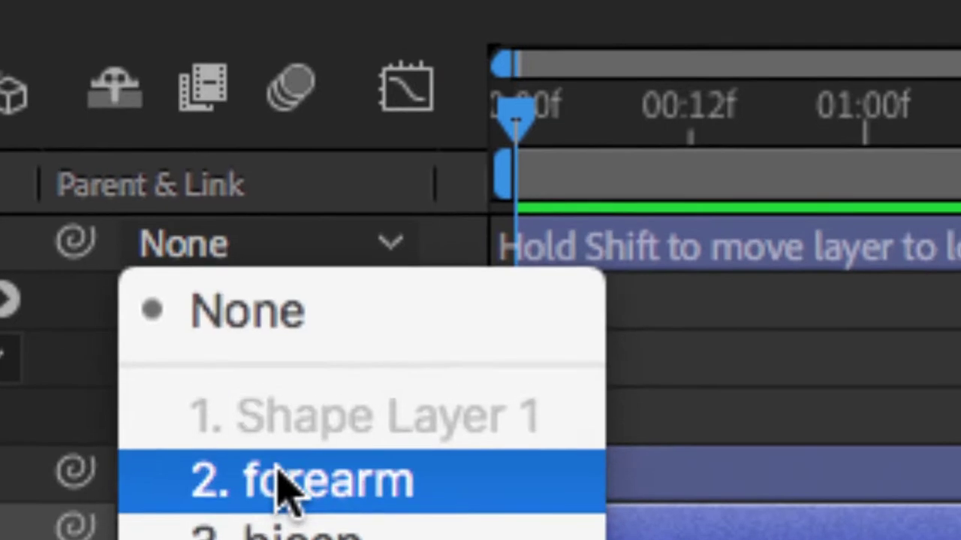
{"action": "left_click", "coordinate": [282, 476]}
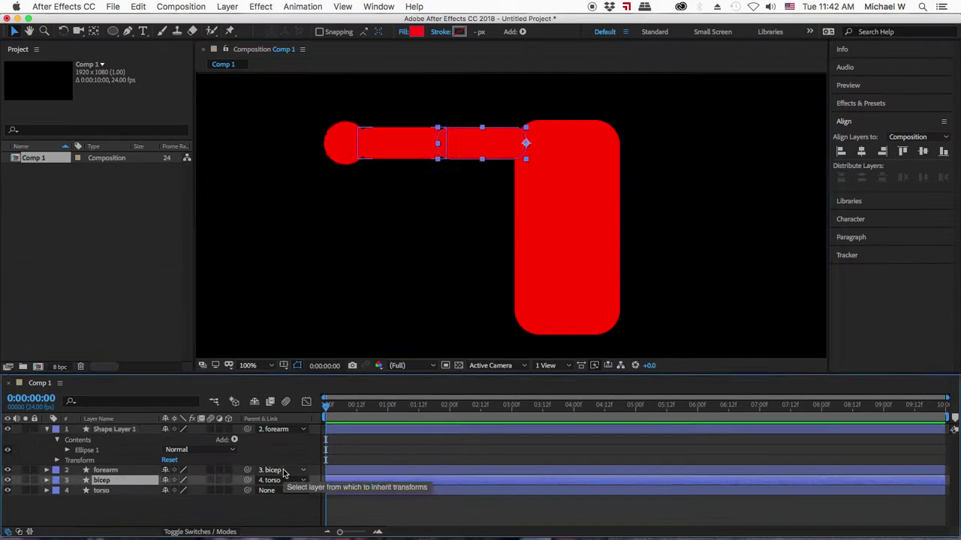
Select each body part from hand to torso in turn, then reveal the bicep layer's Rotation property.
{"action": "left_click", "coordinate": [334, 150]}
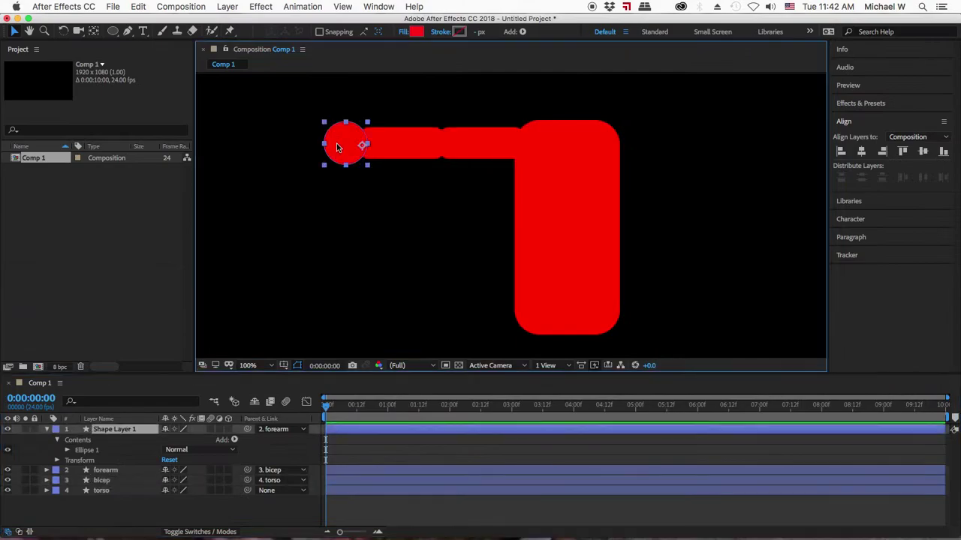
{"action": "left_click", "coordinate": [376, 146]}
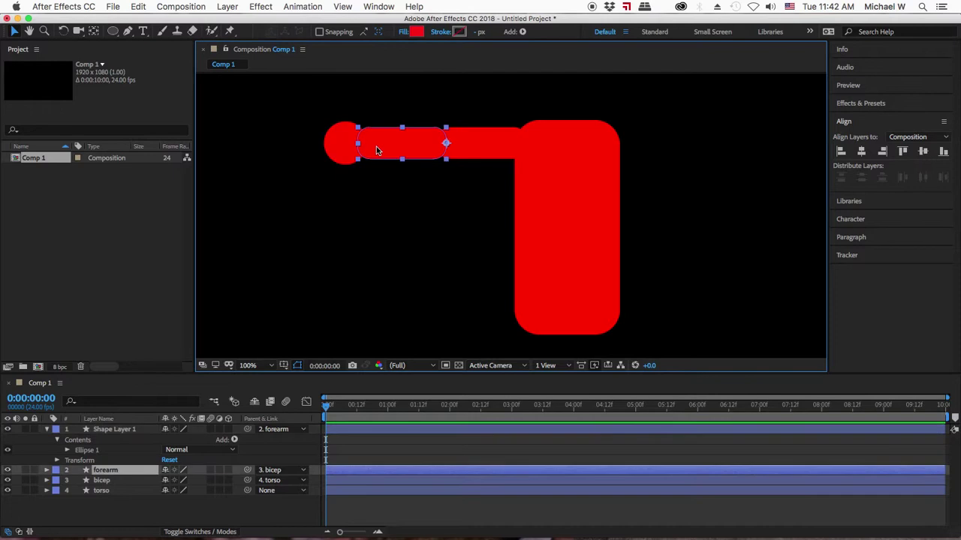
{"action": "left_click", "coordinate": [468, 148]}
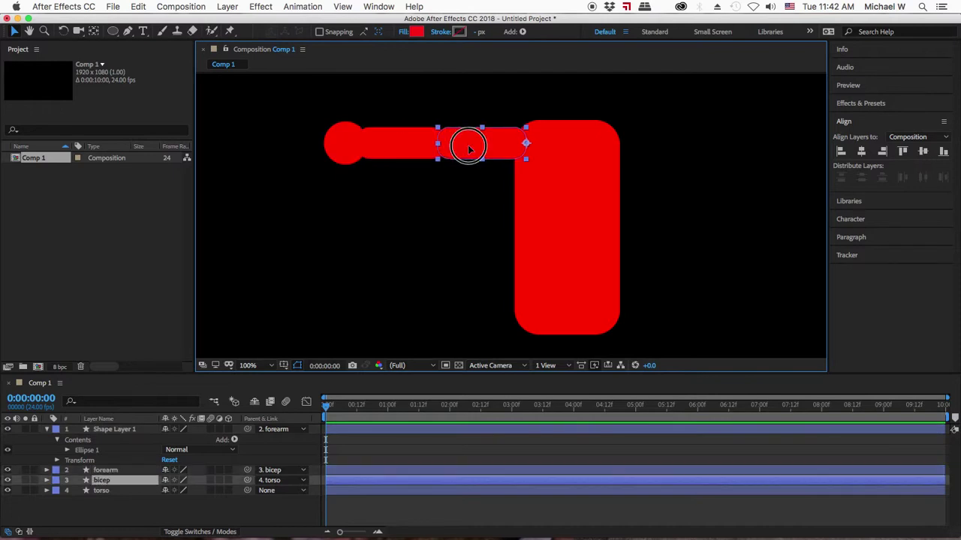
{"action": "left_click", "coordinate": [568, 151]}
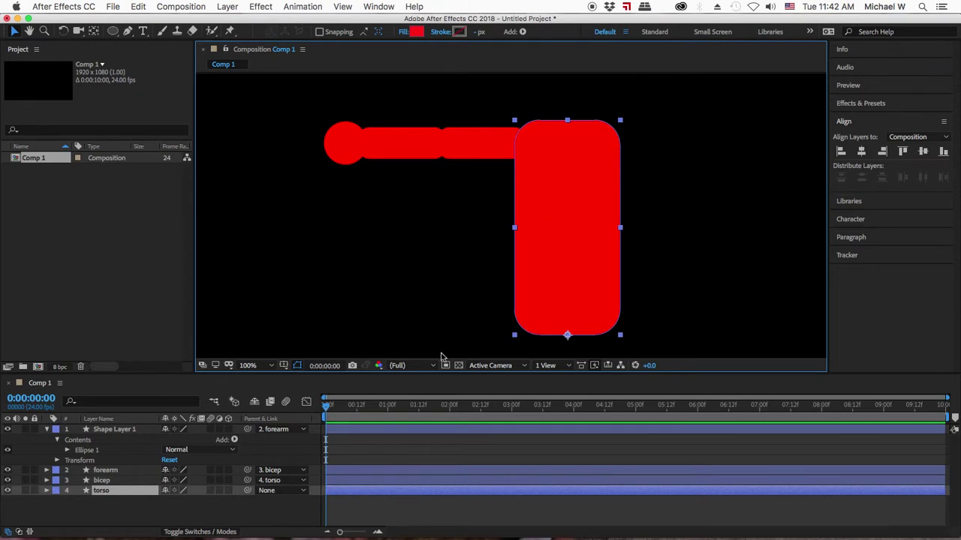
{"action": "left_click", "coordinate": [102, 481]}
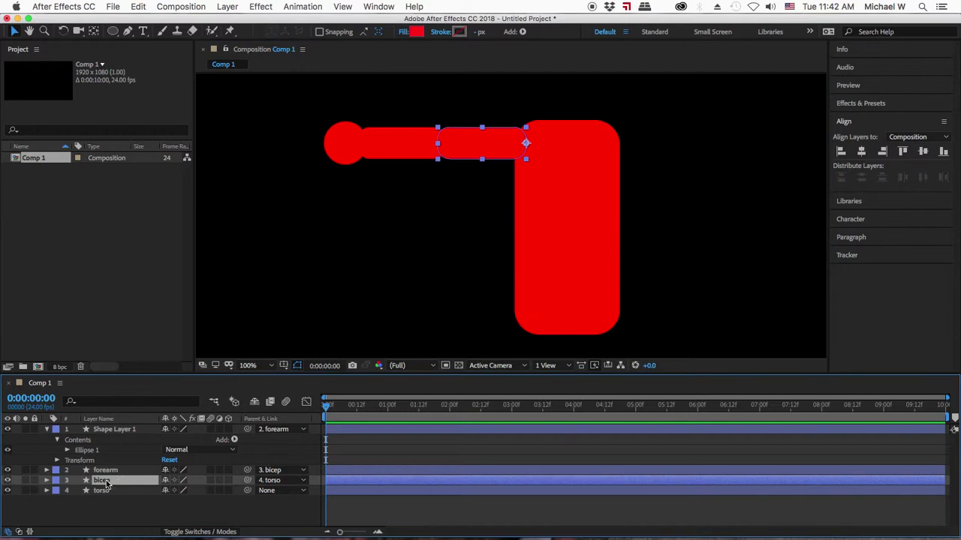
{"action": "key", "text": "r"}
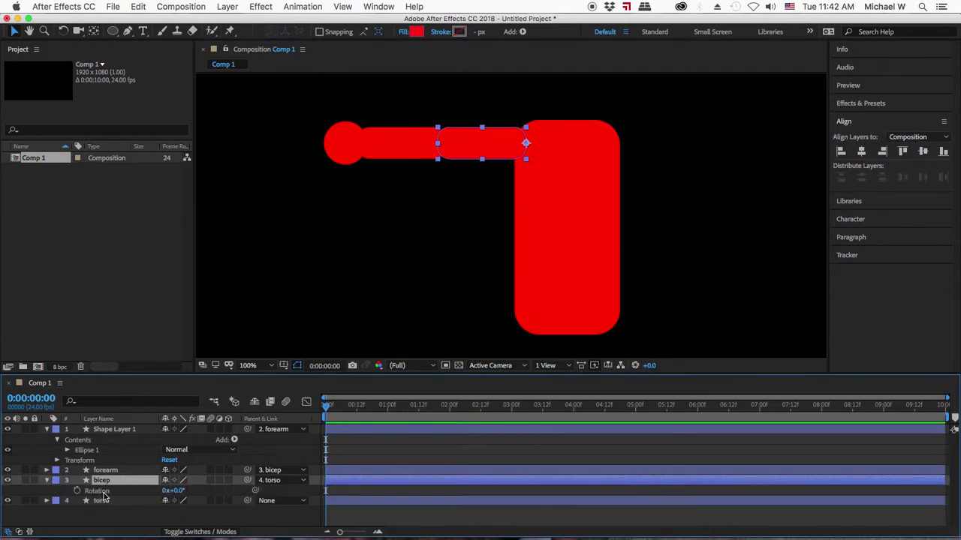
Set the bicep layer's Rotation to -48° and collapse the property.
{"action": "left_click", "coordinate": [179, 491]}
{"action": "left_click_drag", "start_coordinate": [180, 495], "coordinate": [147, 495]}
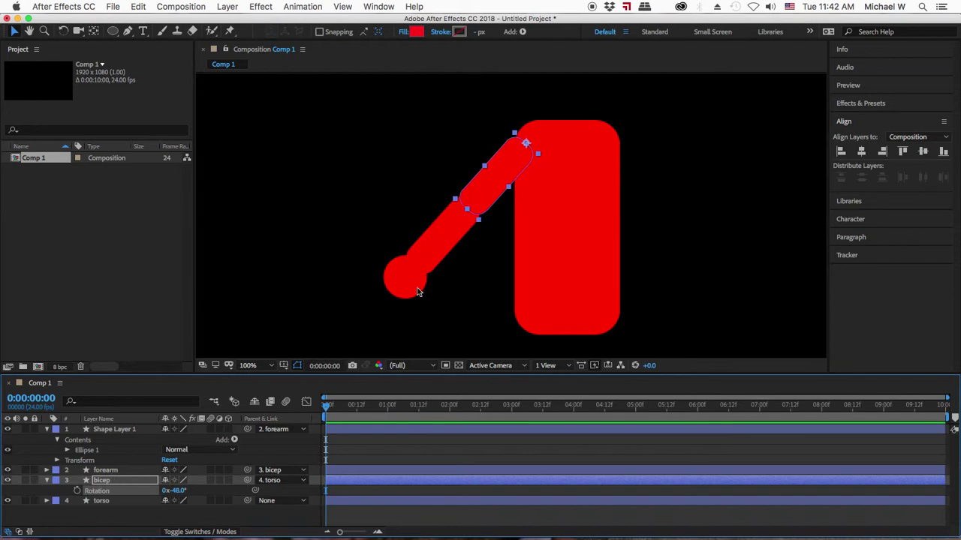
{"action": "key", "text": "r"}
Set the forearm layer's Rotation to -60° and deselect the layer.
{"action": "left_click", "coordinate": [105, 470]}
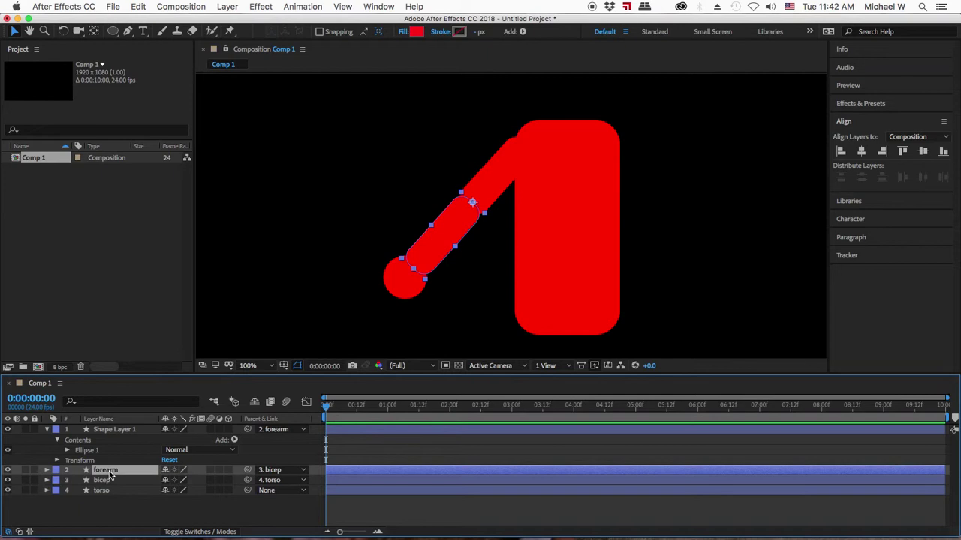
{"action": "key", "text": "r"}
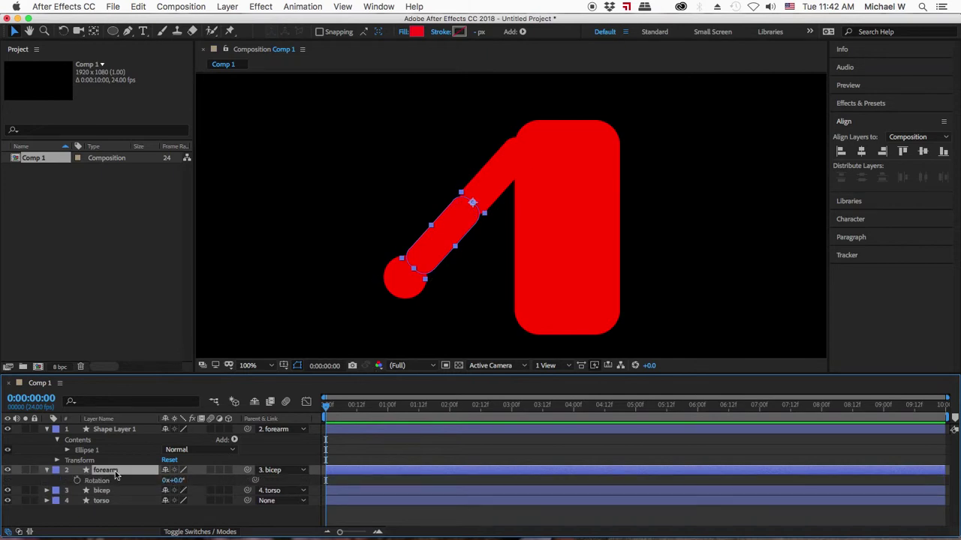
{"action": "left_click", "coordinate": [175, 482]}
{"action": "left_click_drag", "start_coordinate": [178, 486], "coordinate": [132, 474]}
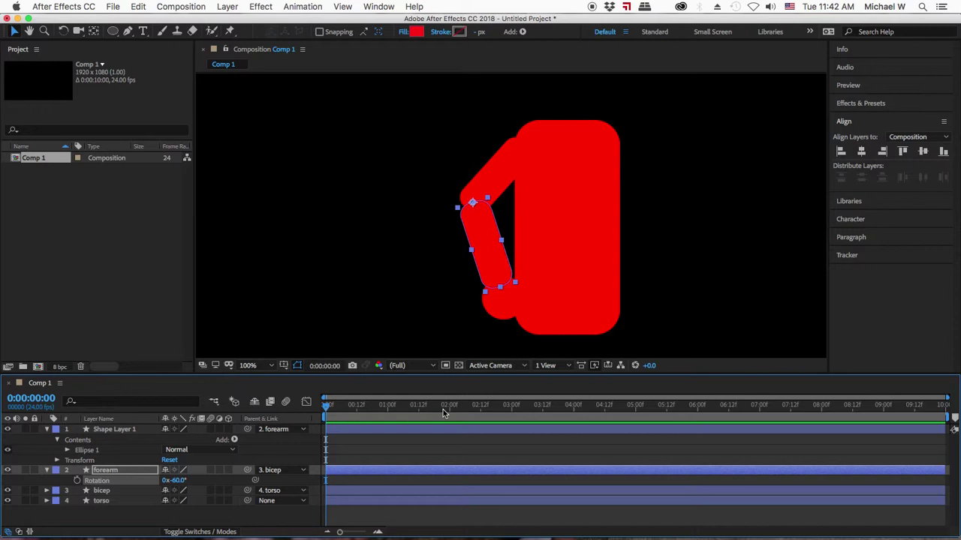
{"action": "left_click", "coordinate": [439, 440]}
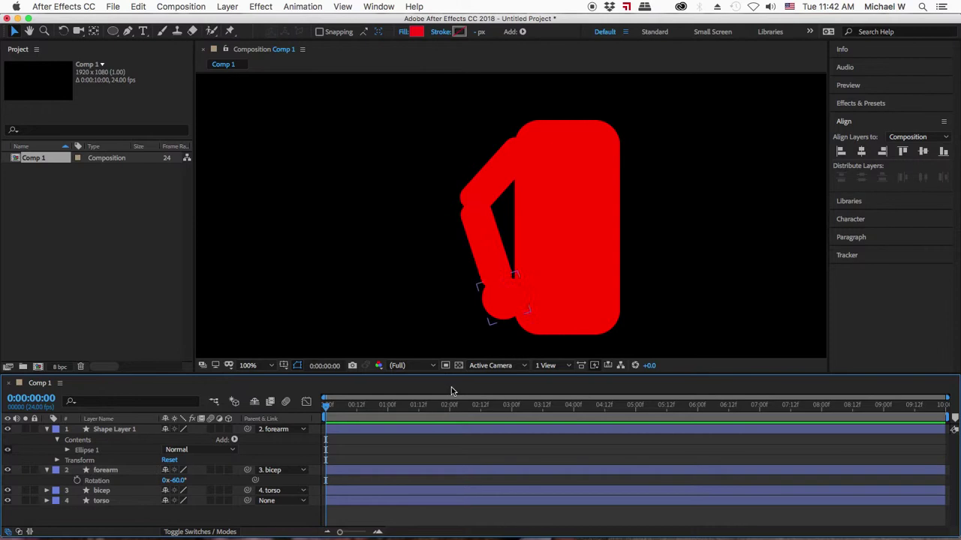
Nudge the forearm up onto the elbow and the bicep up toward the torso's shoulder, then deselect.
{"action": "left_click", "coordinate": [478, 225]}
{"action": "left_click_drag", "start_coordinate": [480, 232], "coordinate": [475, 216]}
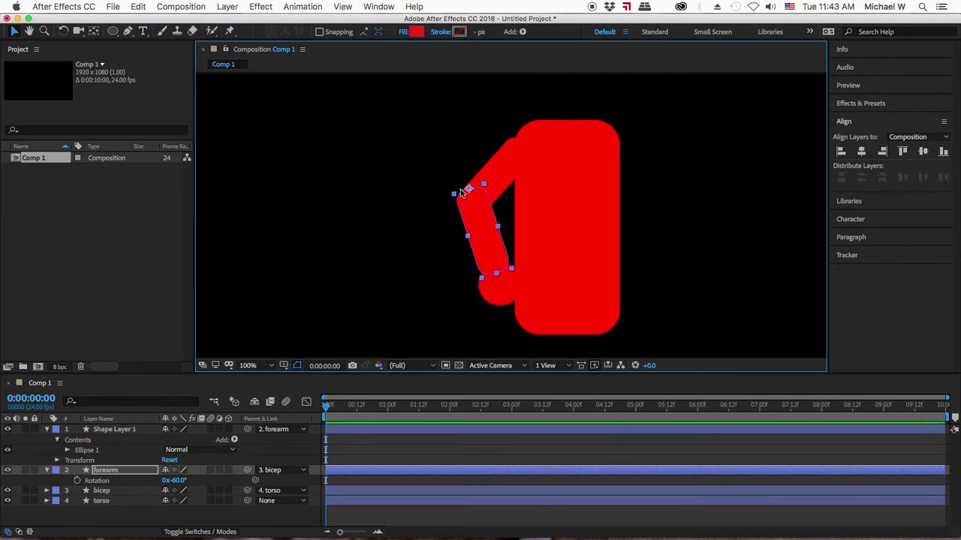
{"action": "left_click", "coordinate": [423, 442]}
{"action": "left_click", "coordinate": [507, 170]}
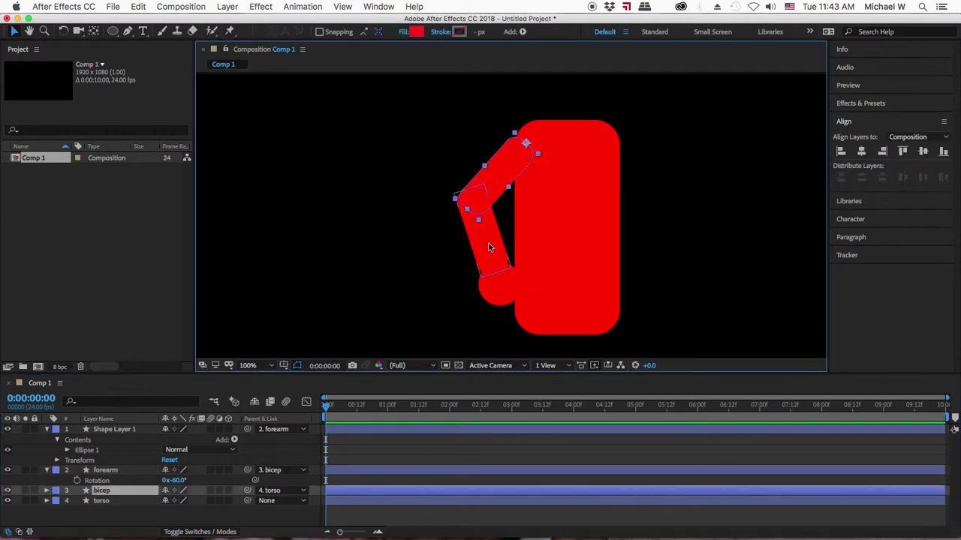
{"action": "left_click_drag", "start_coordinate": [501, 179], "coordinate": [508, 169]}
{"action": "left_click", "coordinate": [411, 446]}
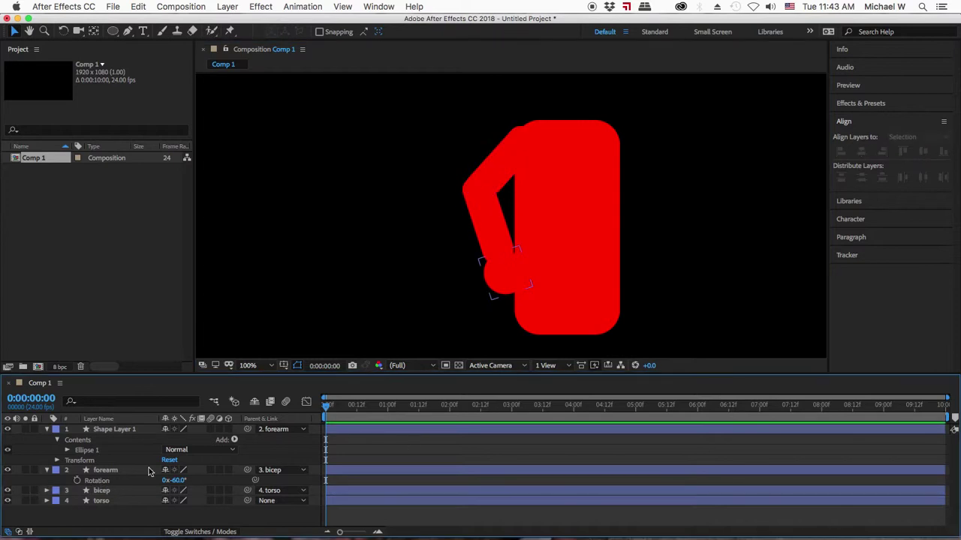
Repose the arm by setting the forearm's Rotation to -37° and the bicep's Rotation to -26°.
{"action": "left_click", "coordinate": [173, 481]}
{"action": "mouse_move", "coordinate": [172, 481]}
{"action": "left_mouse_down"}
{"action": "mouse_move", "coordinate": [144, 475]}
{"action": "mouse_move", "coordinate": [199, 473]}
{"action": "mouse_move", "coordinate": [155, 474]}
{"action": "mouse_move", "coordinate": [188, 477]}
{"action": "left_mouse_up"}
{"action": "left_click", "coordinate": [105, 492]}
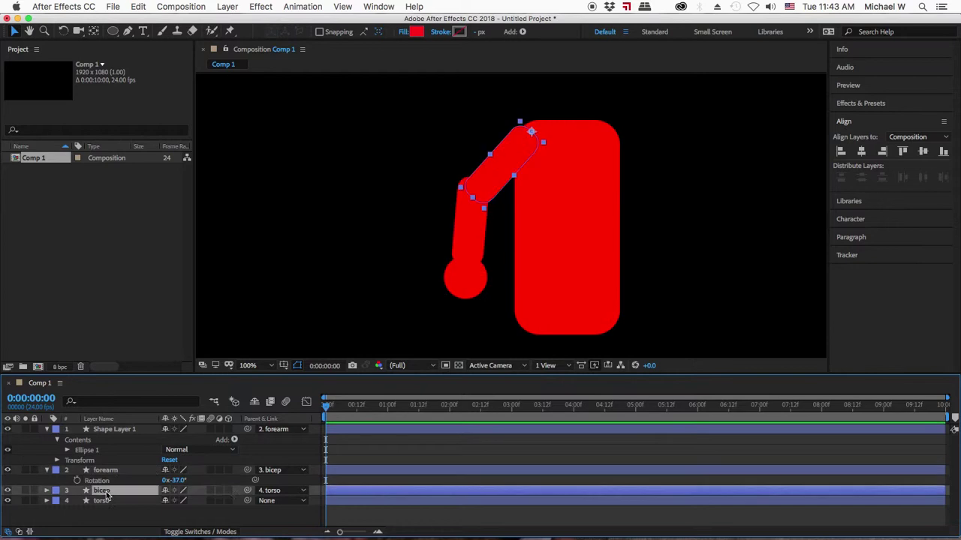
{"action": "key", "text": "r"}
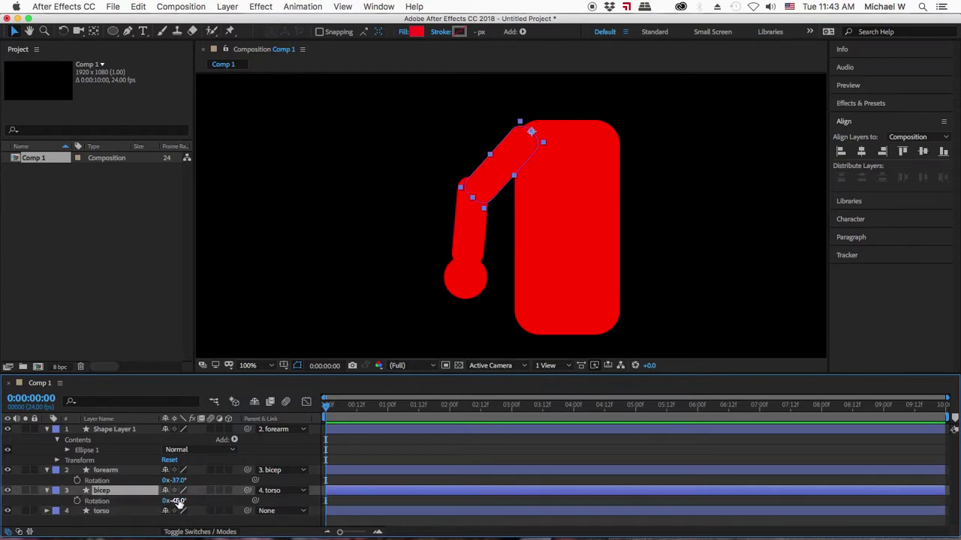
{"action": "mouse_move", "coordinate": [172, 501]}
{"action": "left_mouse_down"}
{"action": "mouse_move", "coordinate": [161, 502]}
{"action": "mouse_move", "coordinate": [208, 497]}
{"action": "mouse_move", "coordinate": [184, 498]}
{"action": "left_mouse_up"}
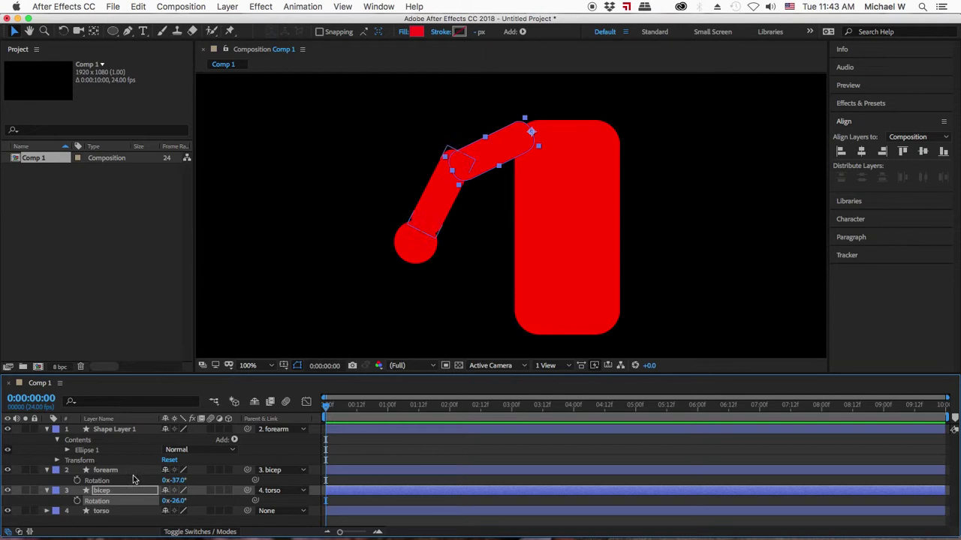
Keyframe the bicep's Rotation from -26° at 0:00:00:00 to -58° at 0:00:01:00.
{"action": "left_click", "coordinate": [78, 501]}
{"action": "left_click", "coordinate": [325, 406]}
{"action": "left_click_drag", "start_coordinate": [325, 406], "coordinate": [387, 406]}
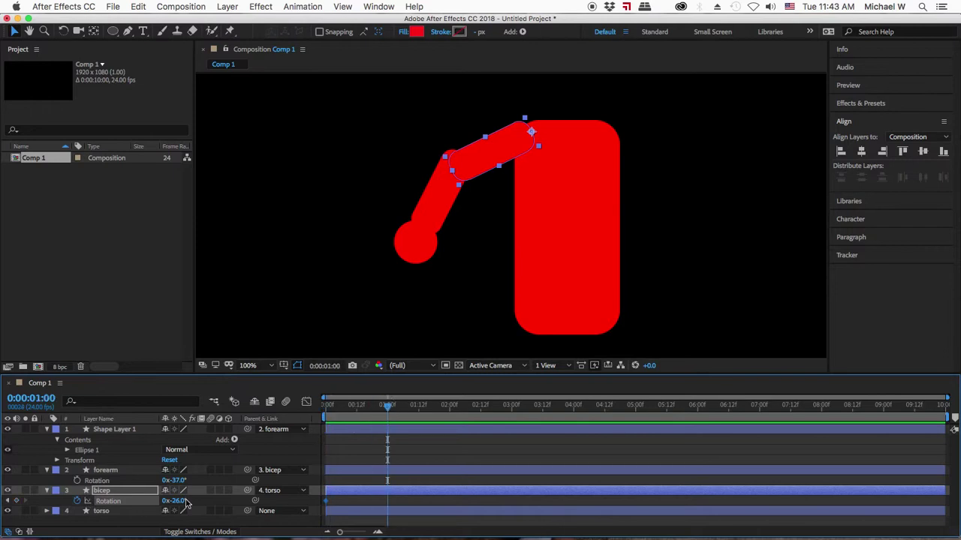
{"action": "left_click_drag", "start_coordinate": [186, 504], "coordinate": [170, 515]}
Keyframe the forearm's Rotation from -37° to 57° at 0:00:01:08, and reposition the forearm over the elbow.
{"action": "left_click", "coordinate": [105, 469]}
{"action": "left_click_drag", "start_coordinate": [387, 409], "coordinate": [409, 408]}
{"action": "left_click", "coordinate": [77, 480]}
{"action": "left_click_drag", "start_coordinate": [172, 484], "coordinate": [229, 477]}
{"action": "left_click_drag", "start_coordinate": [446, 180], "coordinate": [461, 196]}
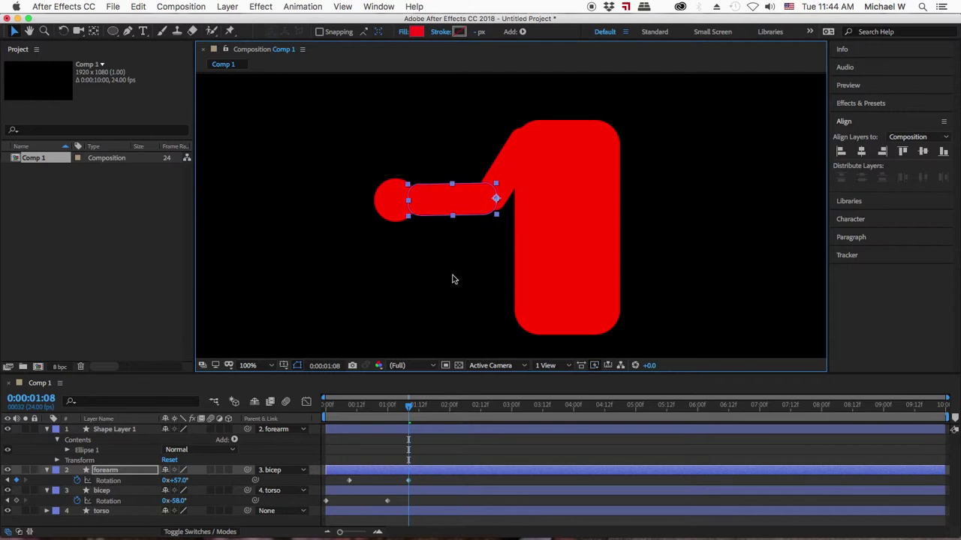
Keyframe the hand's Shape Layer 1 Rotation from 0° at 0:00:00:20 to 40° at 0:00:01:19.
{"action": "left_click_drag", "start_coordinate": [406, 408], "coordinate": [376, 406]}
{"action": "key", "text": "super+Up"}
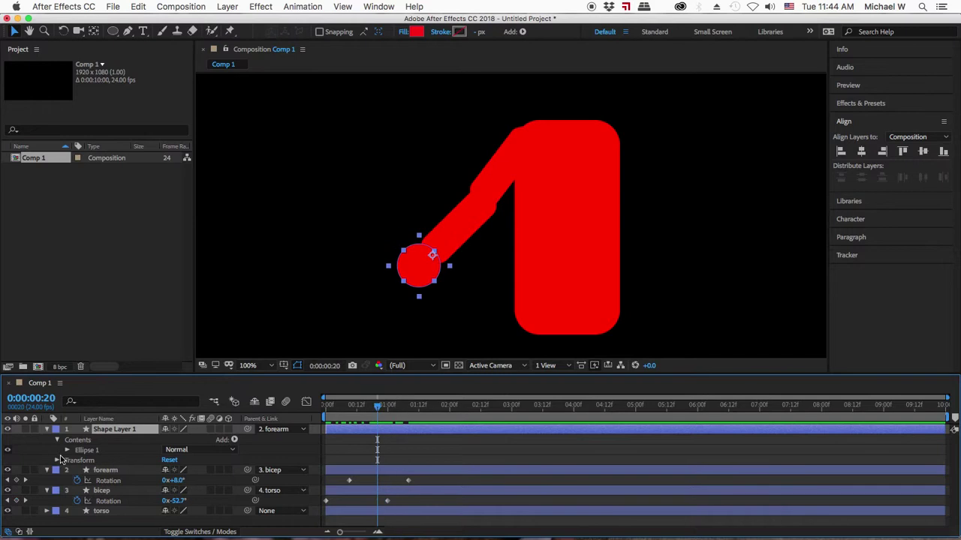
{"action": "key", "text": "r"}
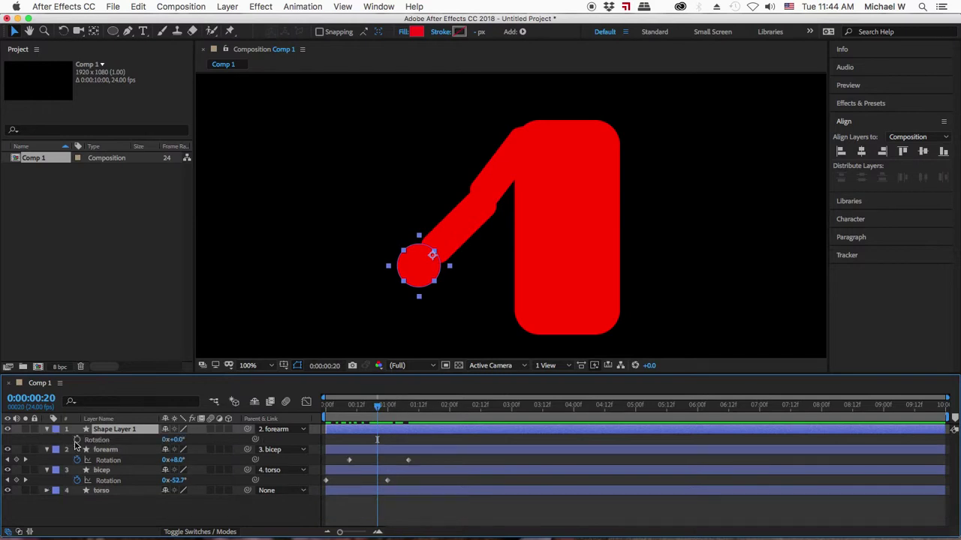
{"action": "left_click", "coordinate": [76, 440]}
{"action": "left_click_drag", "start_coordinate": [370, 410], "coordinate": [437, 406]}
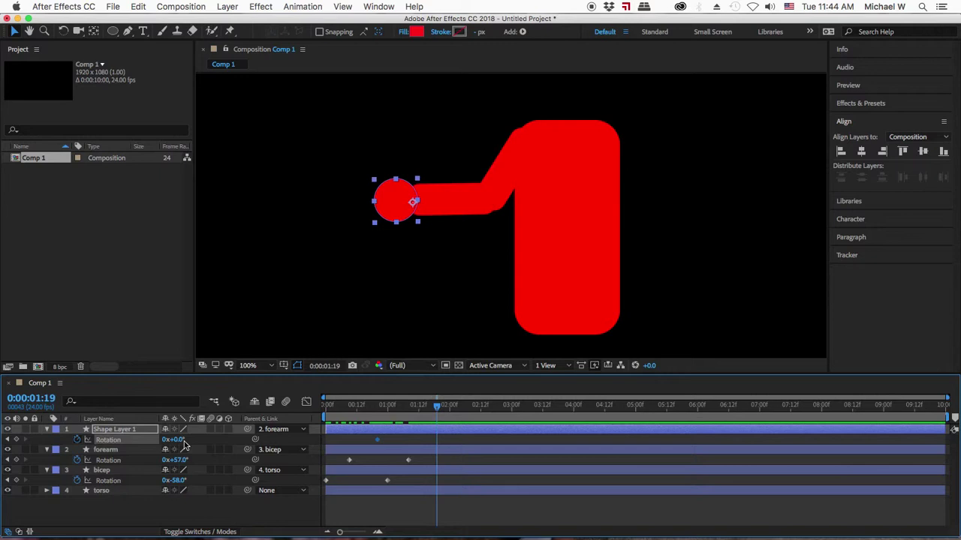
{"action": "left_click_drag", "start_coordinate": [184, 444], "coordinate": [200, 440]}
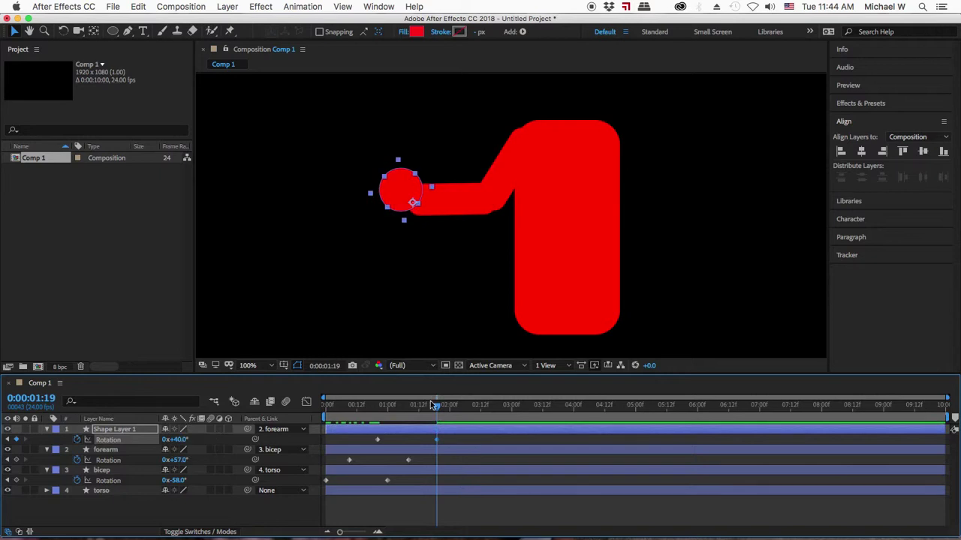
Scrub back through the arm animation to the start of the timeline, selecting the bicep.
{"action": "left_click_drag", "start_coordinate": [437, 406], "coordinate": [413, 409]}
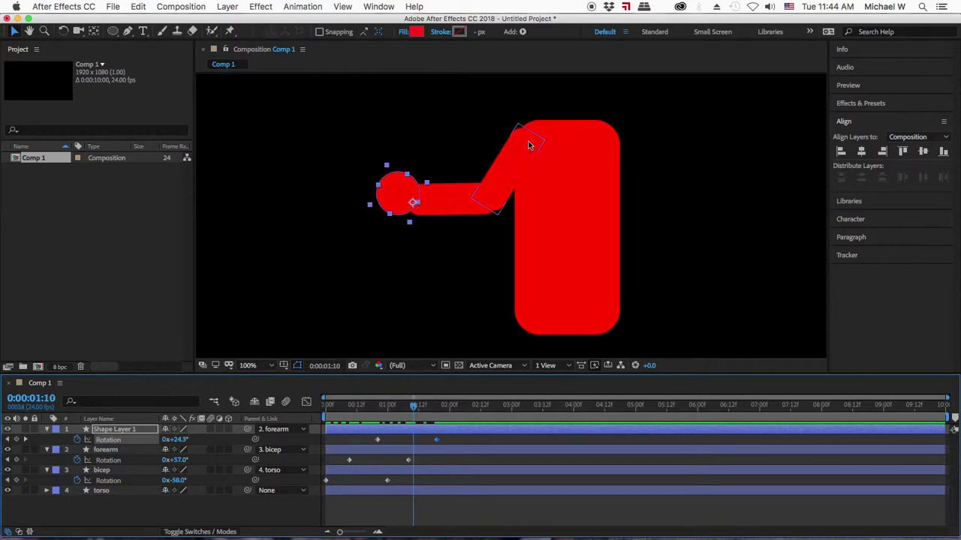
{"action": "left_click", "coordinate": [522, 152]}
{"action": "left_click_drag", "start_coordinate": [413, 406], "coordinate": [326, 407]}
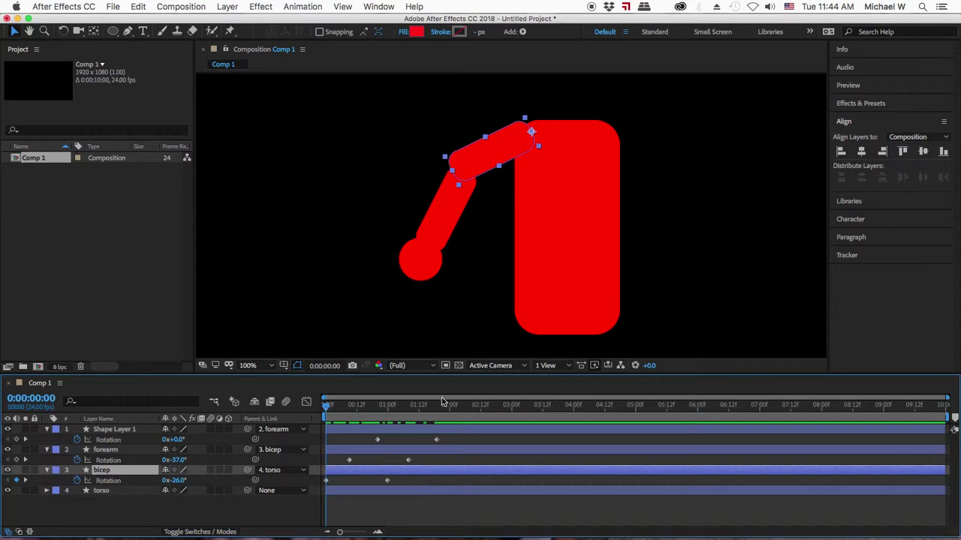
Move the torso with its attached arm slightly up and to the left, then deselect all layers.
{"action": "left_click_drag", "start_coordinate": [554, 285], "coordinate": [550, 240]}
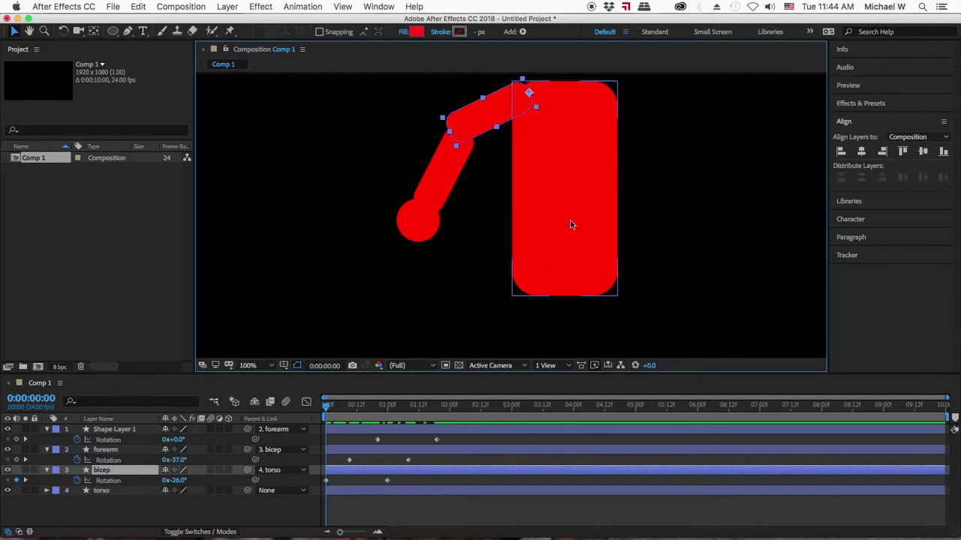
{"action": "left_click_drag", "start_coordinate": [562, 204], "coordinate": [551, 228]}
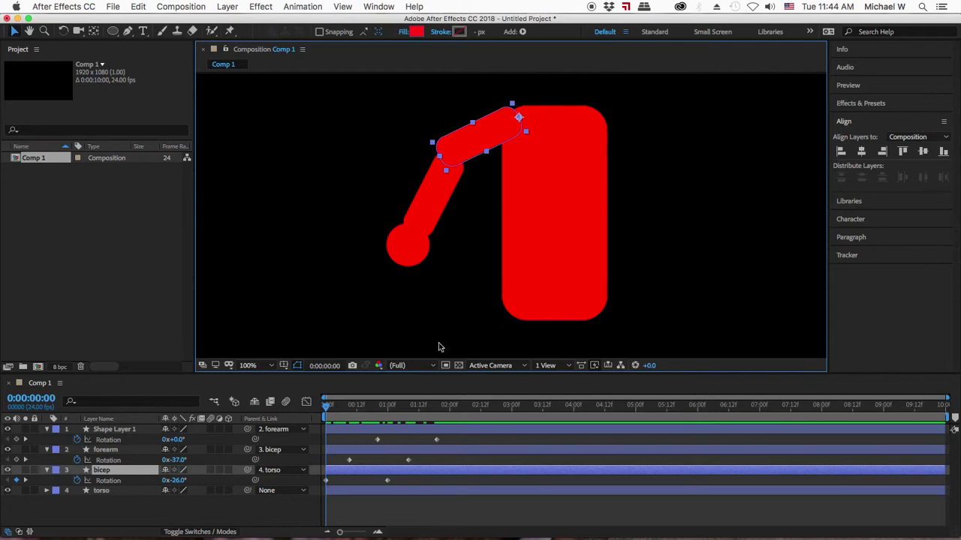
{"action": "left_click", "coordinate": [376, 513]}
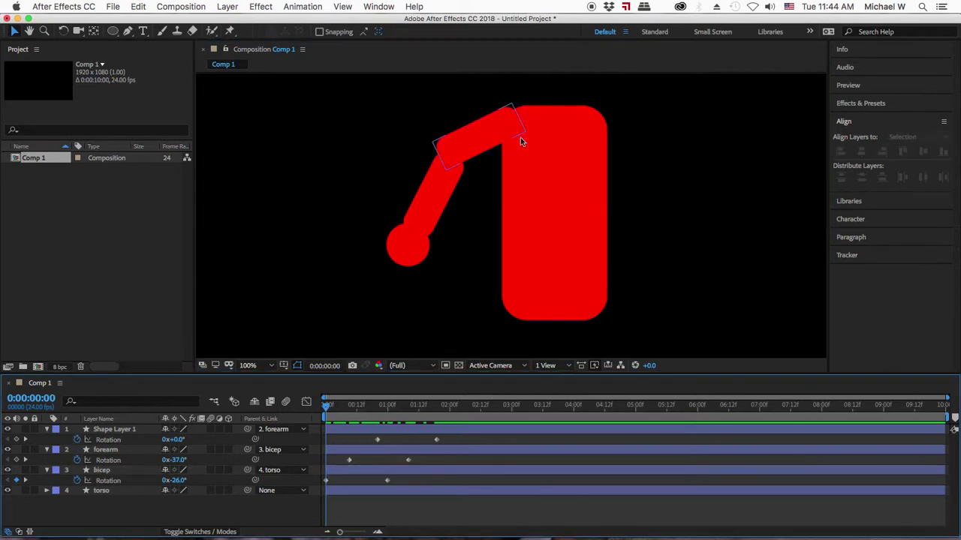
{"action": "left_click", "coordinate": [553, 166]}
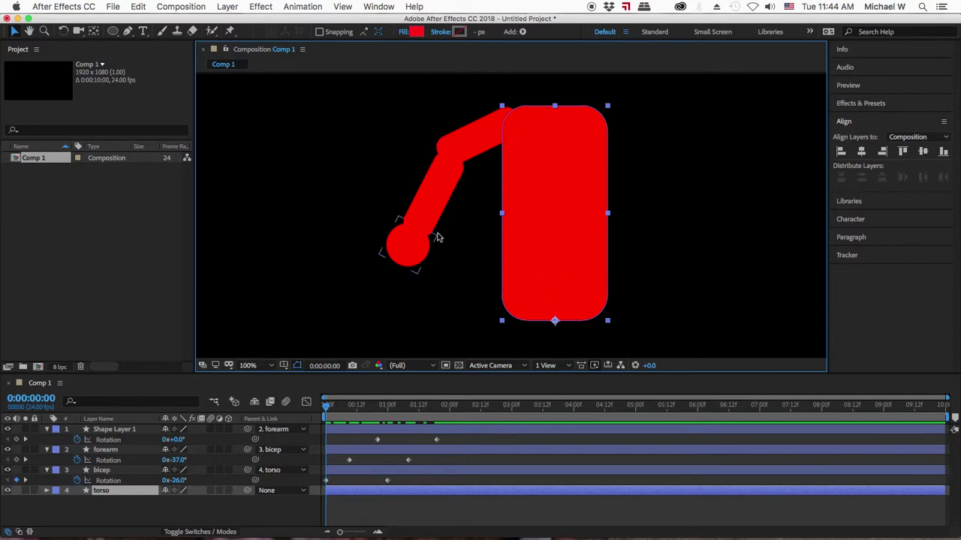
{"action": "left_click", "coordinate": [433, 506]}
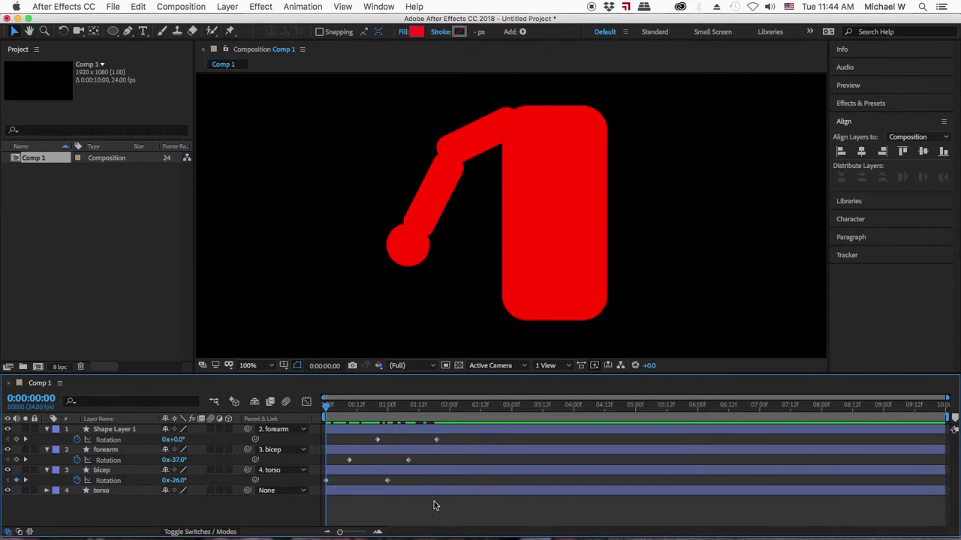
Delete the bicep, forearm and Shape Layer 1 layers, leaving the torso deselected.
{"action": "left_click", "coordinate": [101, 470]}
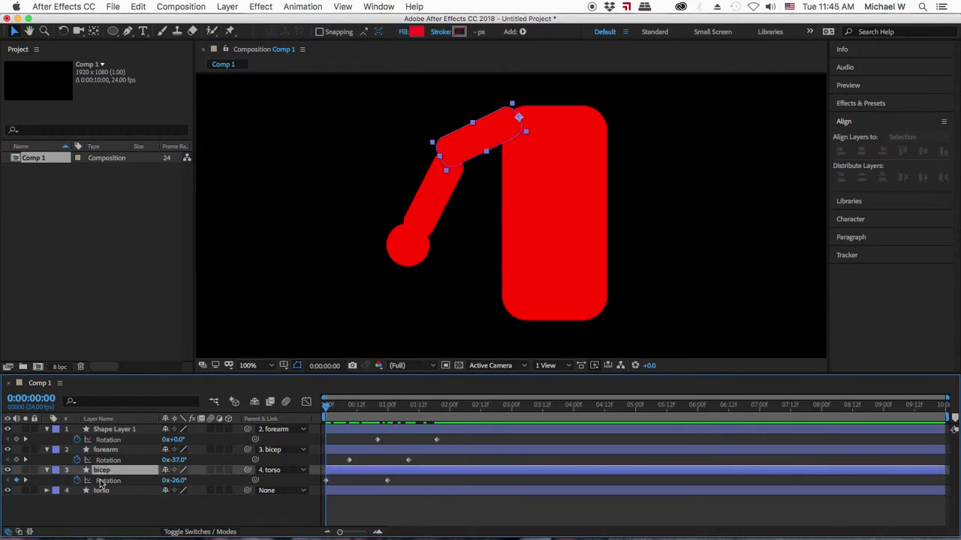
{"action": "left_click", "coordinate": [105, 429], "text": "shift"}
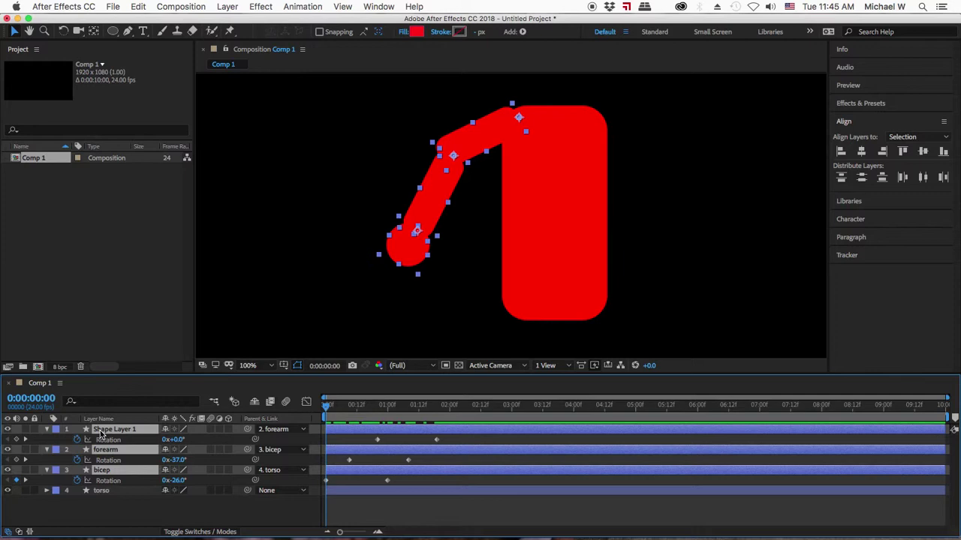
{"action": "key", "text": "Delete"}
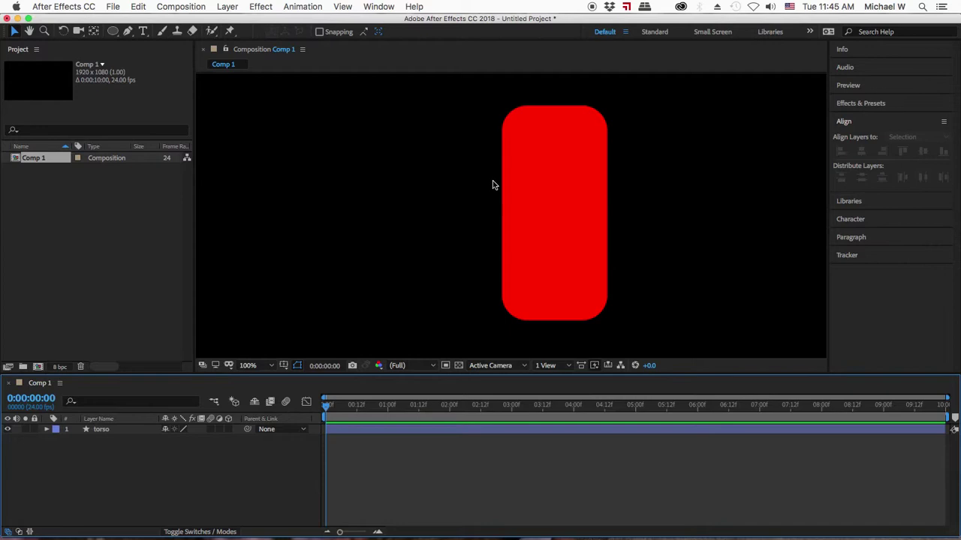
{"action": "left_click", "coordinate": [531, 159]}
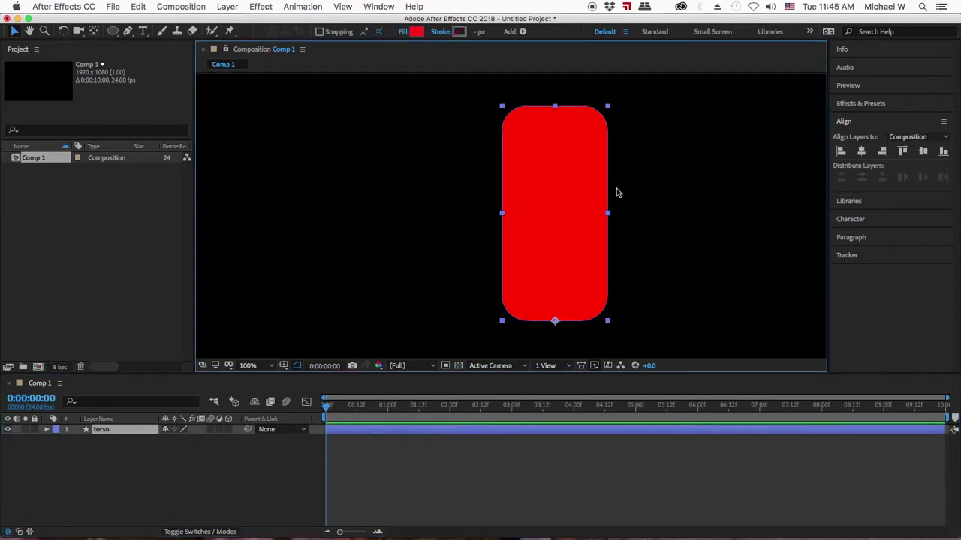
{"action": "left_click", "coordinate": [428, 500]}
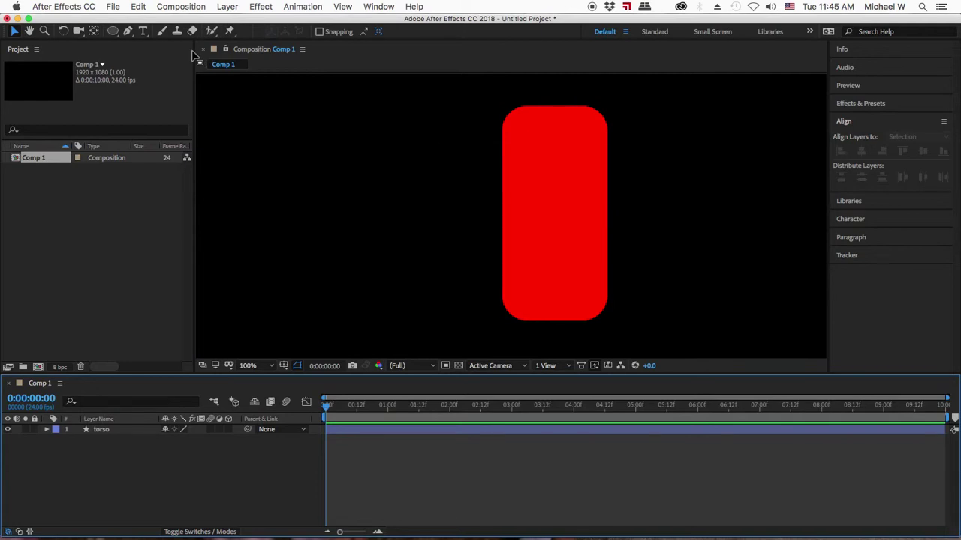
Draw a curved two-point arm path with the Pen tool from the torso's upper-left shoulder outward to the left.
{"action": "left_click", "coordinate": [128, 34]}
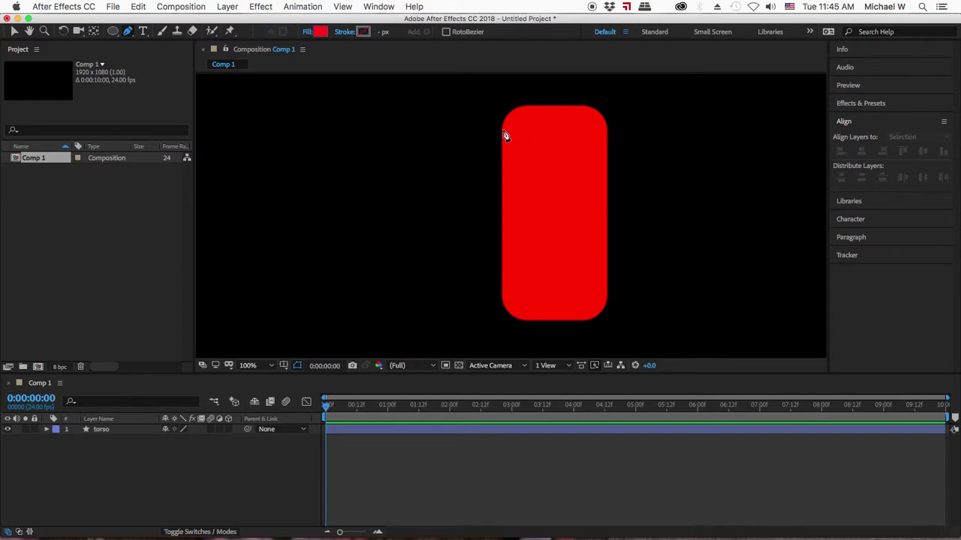
{"action": "left_click_drag", "start_coordinate": [504, 133], "coordinate": [493, 137]}
{"action": "left_click", "coordinate": [400, 172]}
{"action": "left_click_drag", "start_coordinate": [400, 172], "coordinate": [354, 126]}
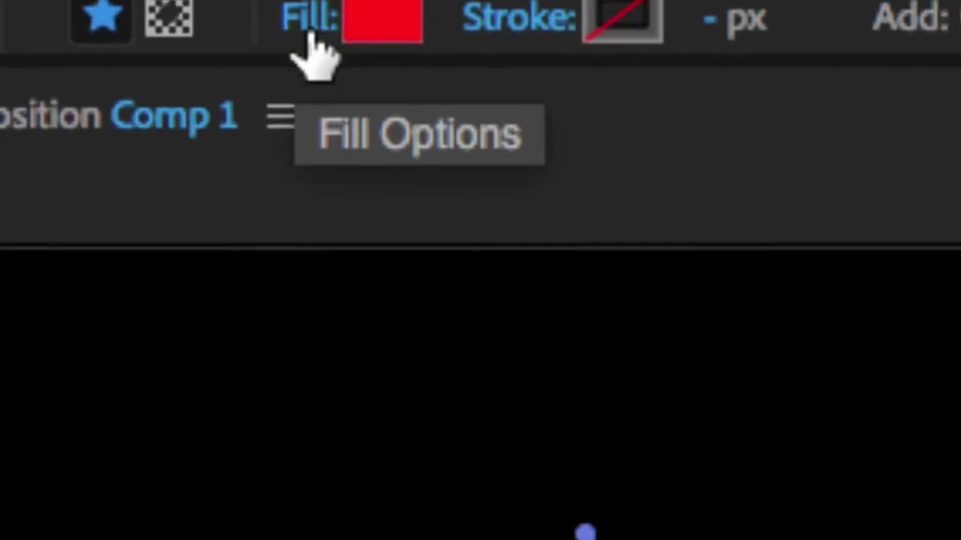
Set the arm path's fill to None and give it a white 52 px stroke, then return to the Selection tool.
{"action": "left_click", "coordinate": [316, 53]}
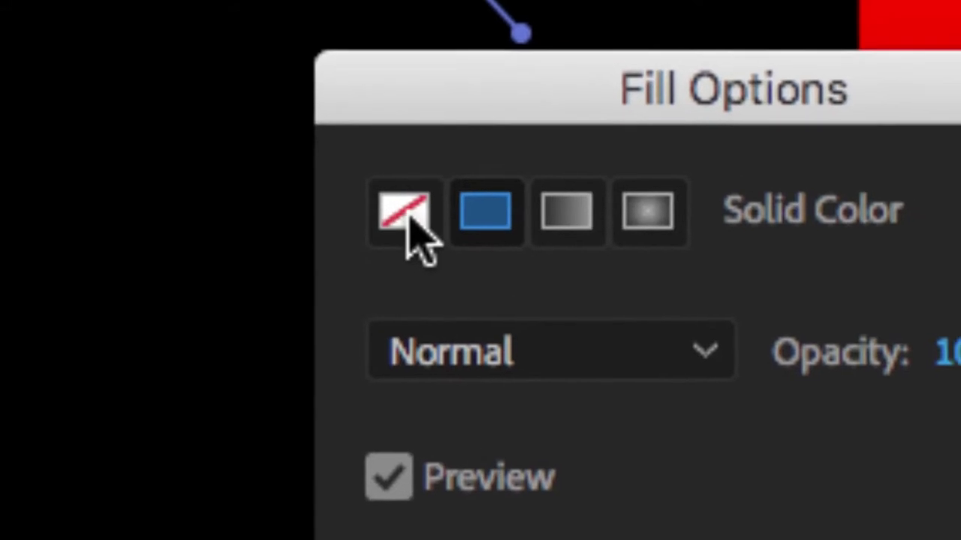
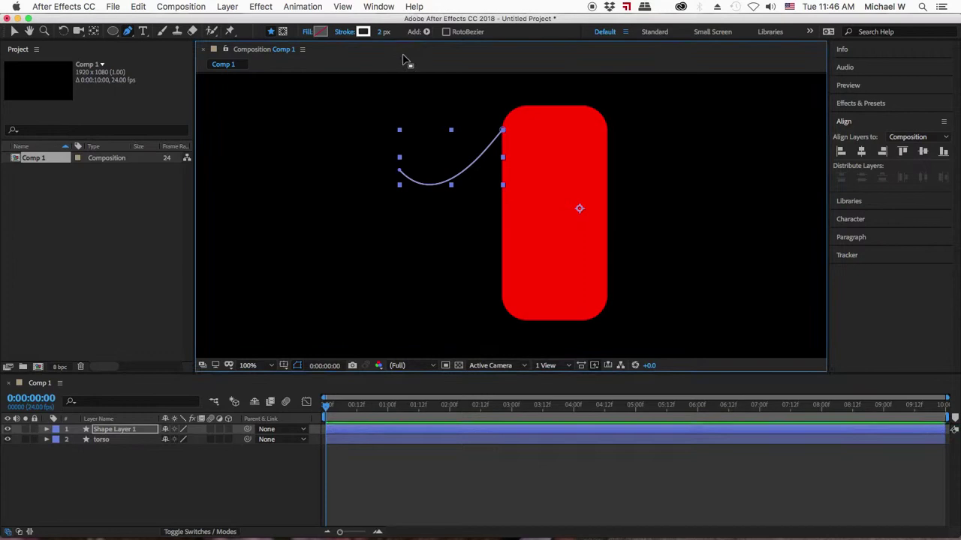
{"action": "mouse_move", "coordinate": [382, 32]}
{"action": "left_mouse_down"}
{"action": "mouse_move", "coordinate": [420, 33]}
{"action": "mouse_move", "coordinate": [407, 31]}
{"action": "left_mouse_up"}
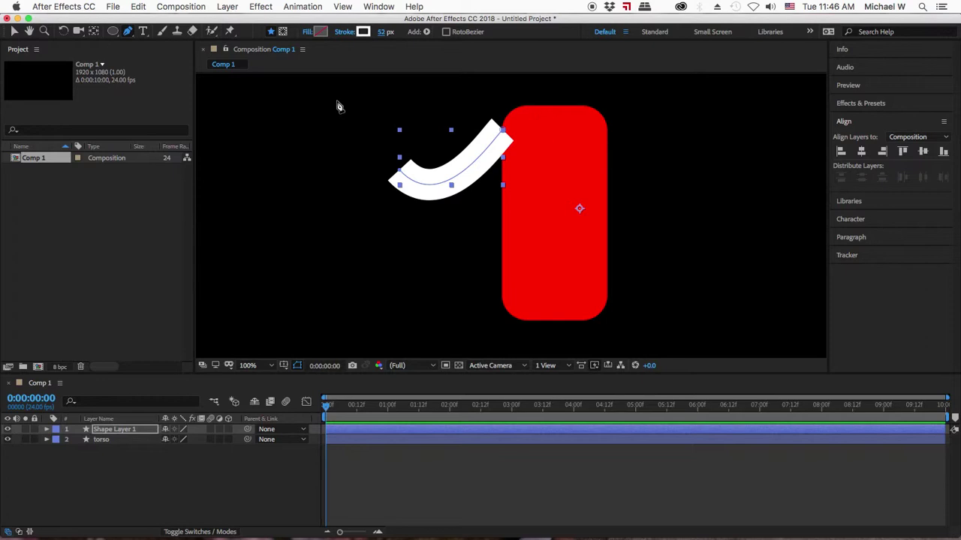
{"action": "left_click", "coordinate": [13, 31]}
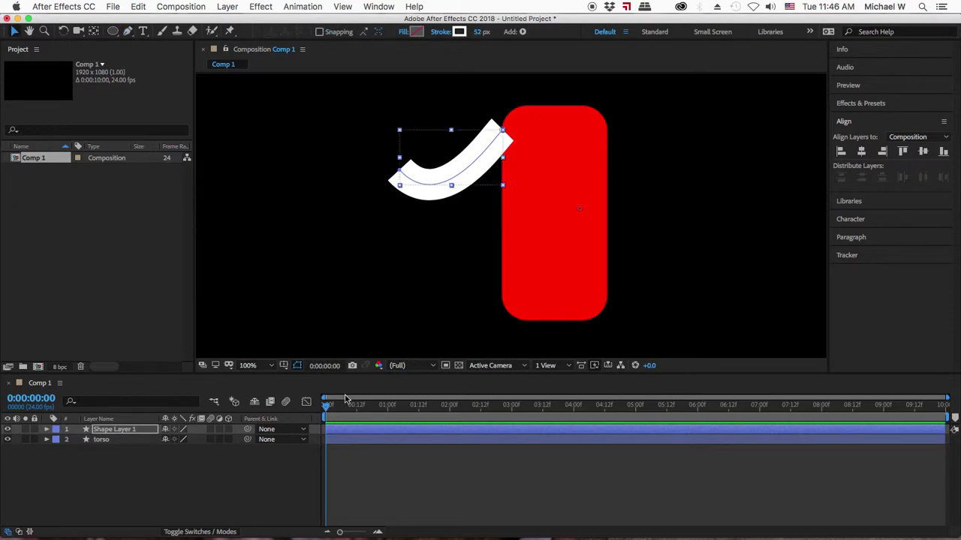
Move the anchor point of the curved arm's shape layer to the arm's shoulder end with the Pan Behind tool.
{"action": "left_click", "coordinate": [362, 450]}
{"action": "left_click", "coordinate": [436, 201]}
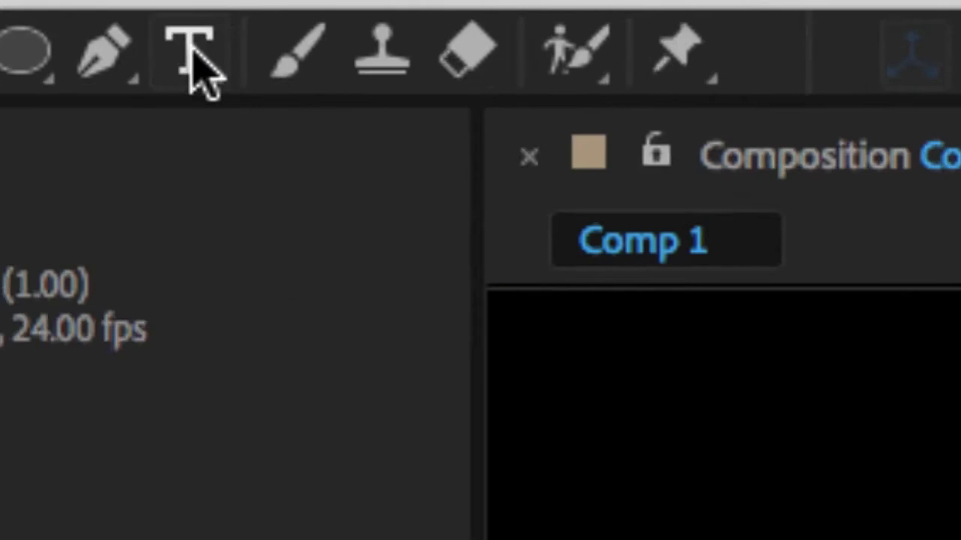
{"action": "left_click", "coordinate": [149, 53]}
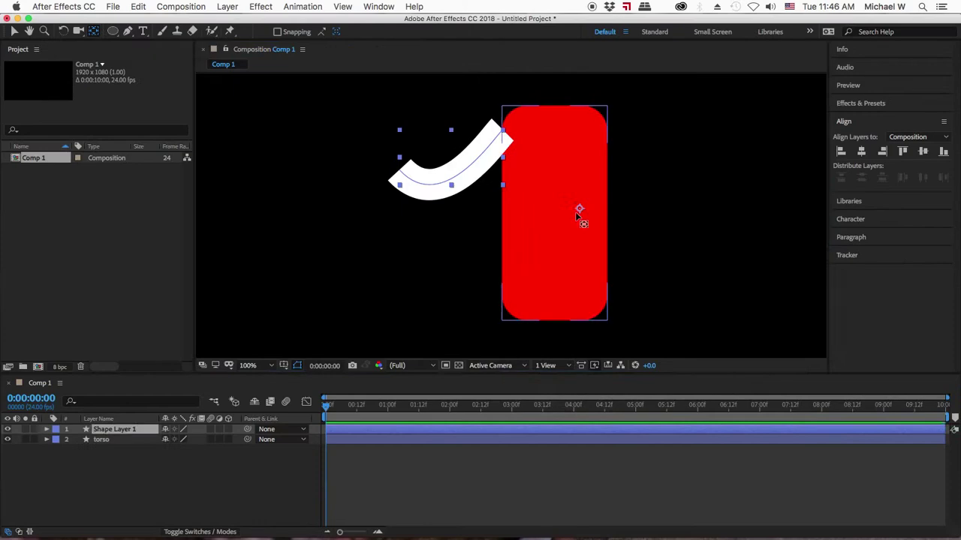
{"action": "left_click_drag", "start_coordinate": [581, 211], "coordinate": [501, 132]}
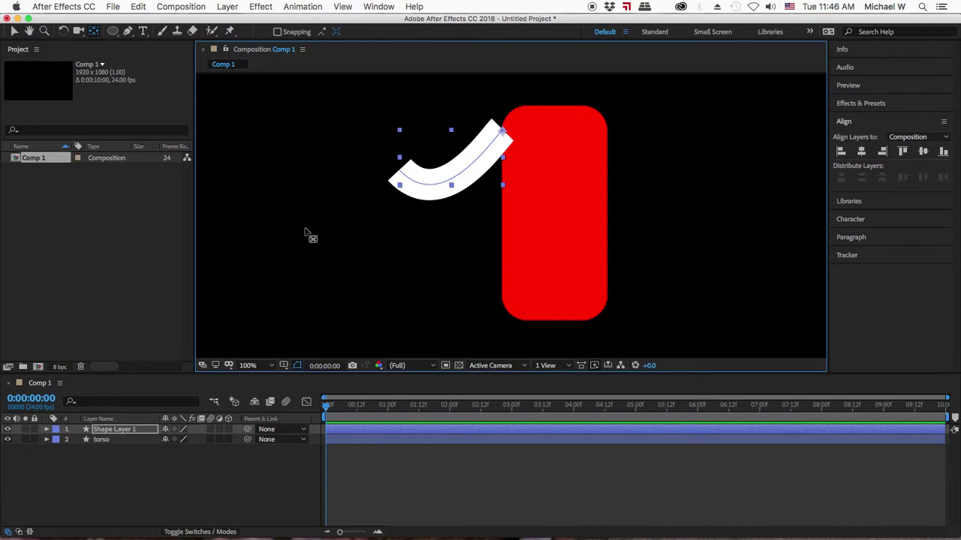
Set the arm stroke's Line Cap to Round Cap and its Line Join to Round Join.
{"action": "left_click", "coordinate": [47, 429]}
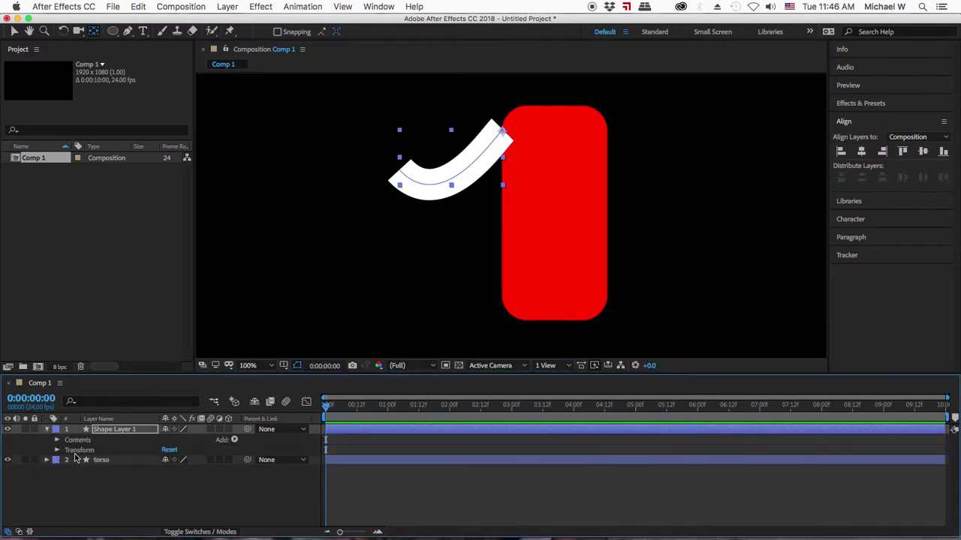
{"action": "left_click", "coordinate": [57, 441]}
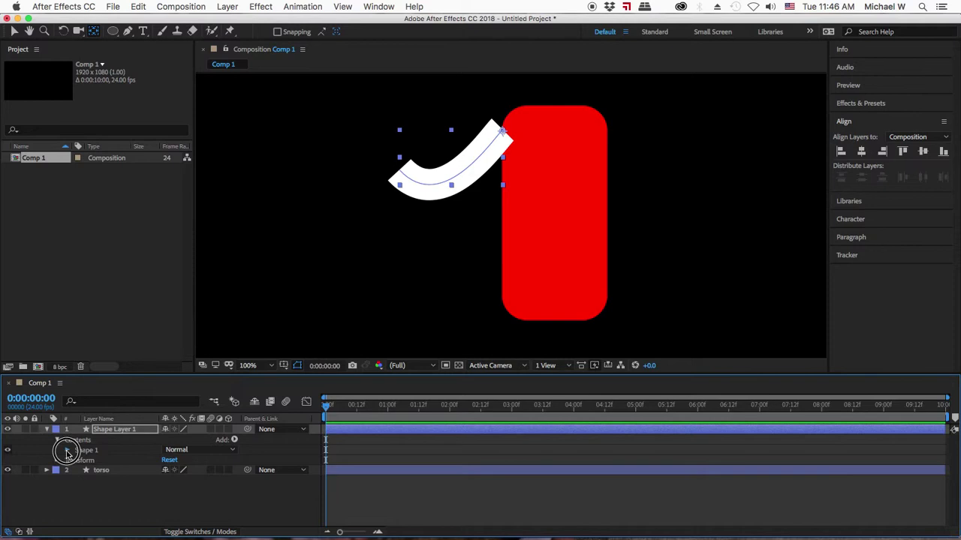
{"action": "left_click", "coordinate": [67, 450]}
{"action": "left_click", "coordinate": [76, 470]}
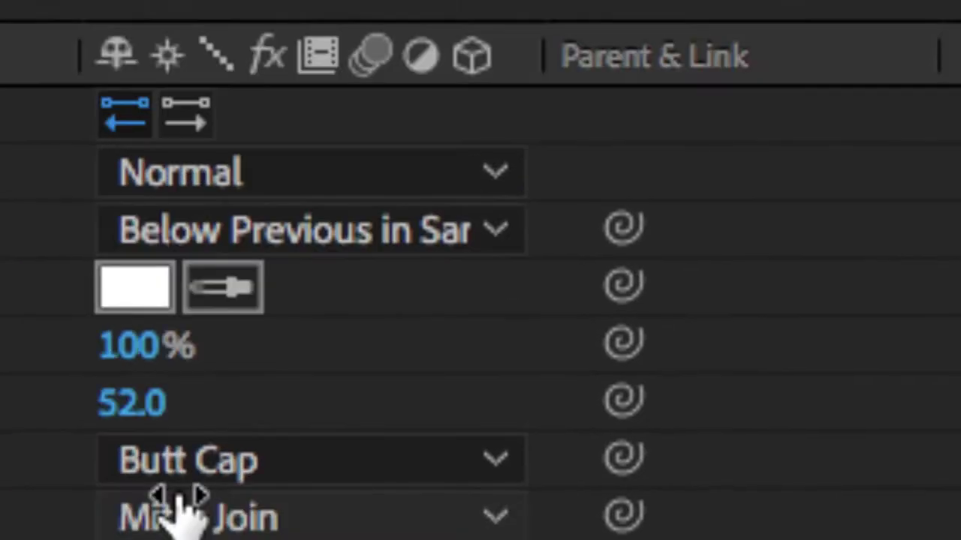
{"action": "left_click", "coordinate": [325, 355]}
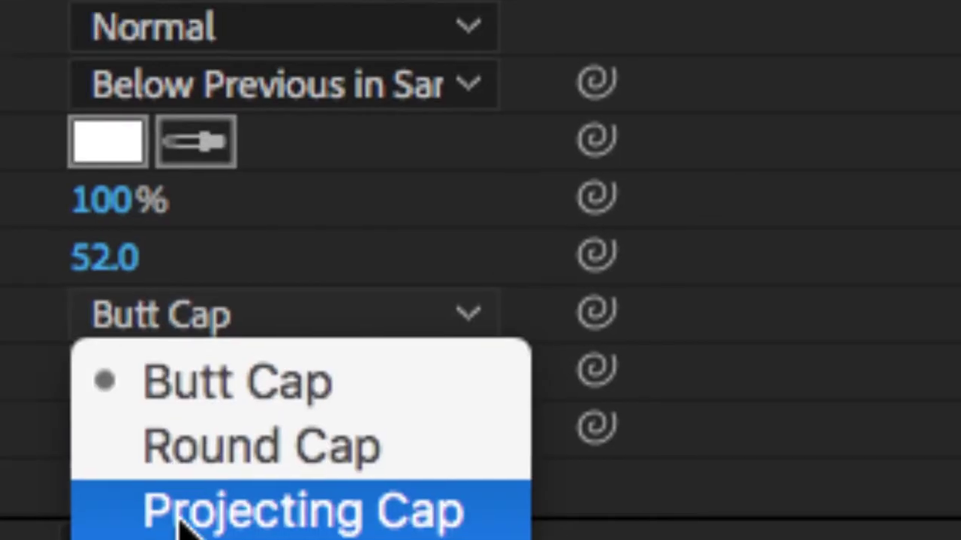
{"action": "left_click", "coordinate": [218, 426]}
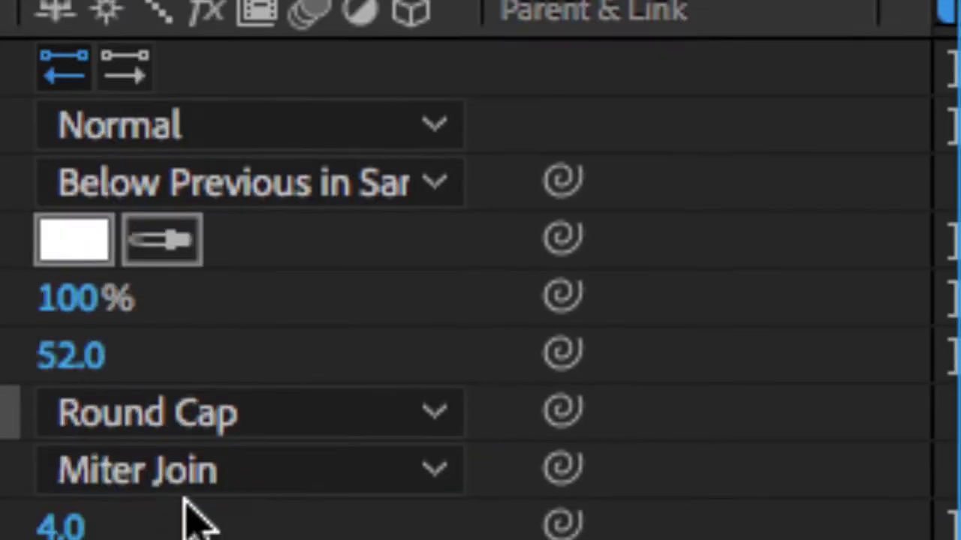
{"action": "left_click", "coordinate": [186, 481]}
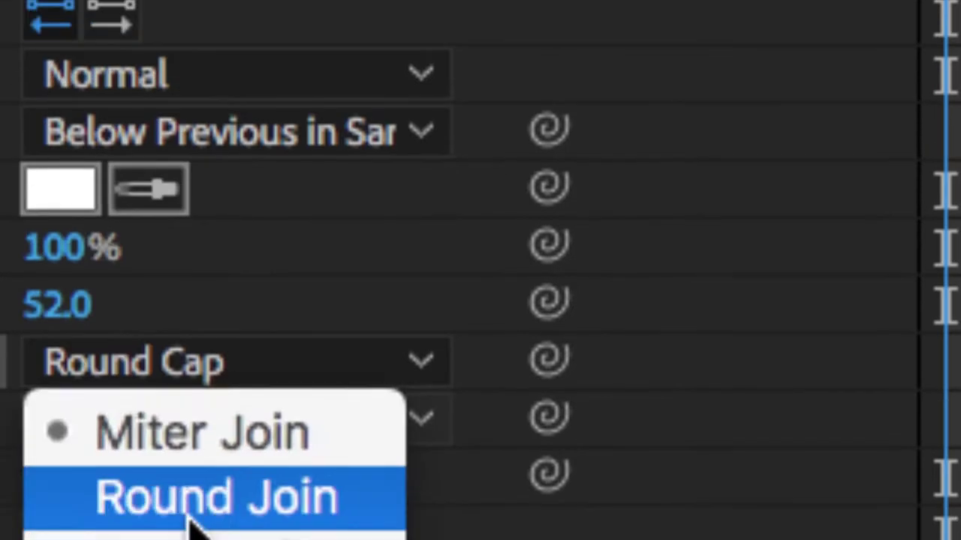
{"action": "left_click", "coordinate": [192, 526]}
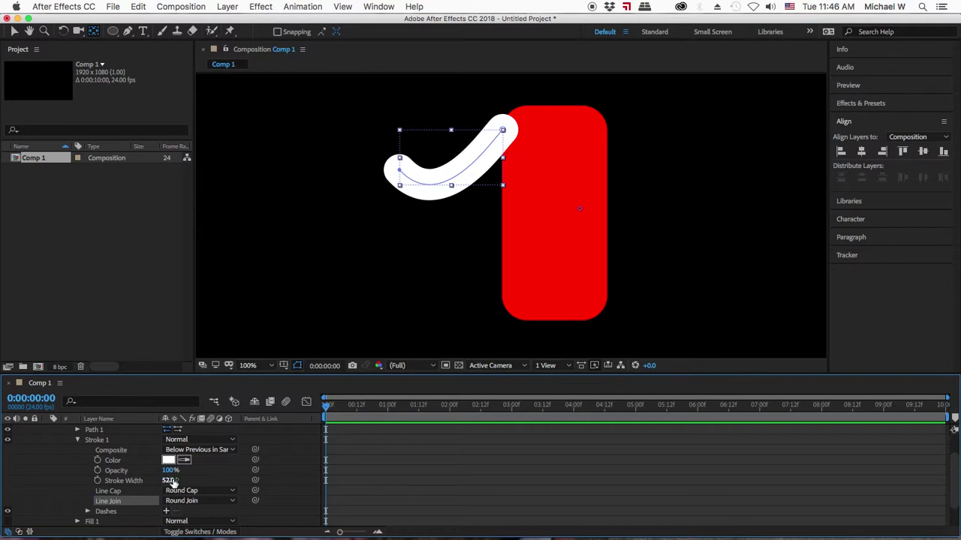
Rename Shape Layer 1 to "left arm noodle".
{"action": "scroll", "coordinate": [113, 465], "scroll_direction": "up", "scroll_amount": 3}
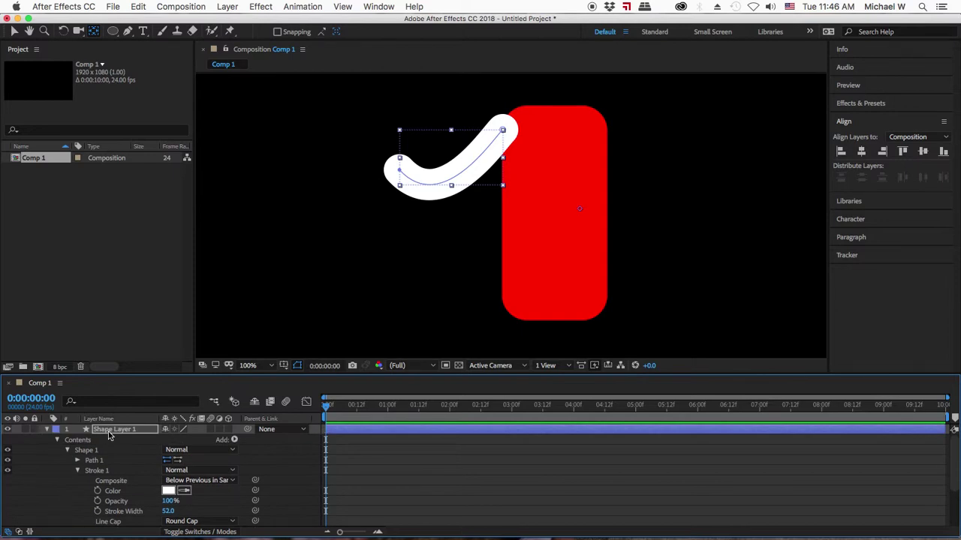
{"action": "left_click", "coordinate": [109, 432]}
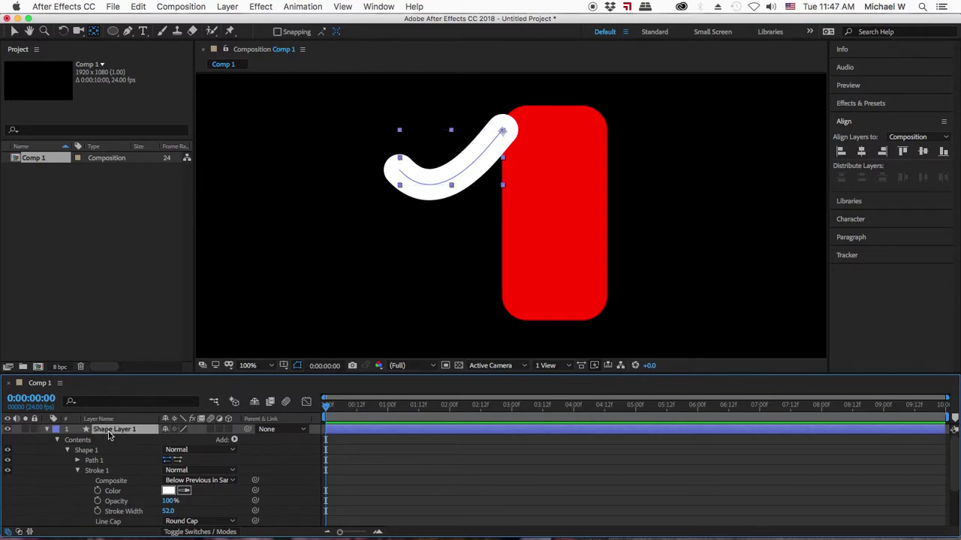
{"action": "key", "text": "Return"}
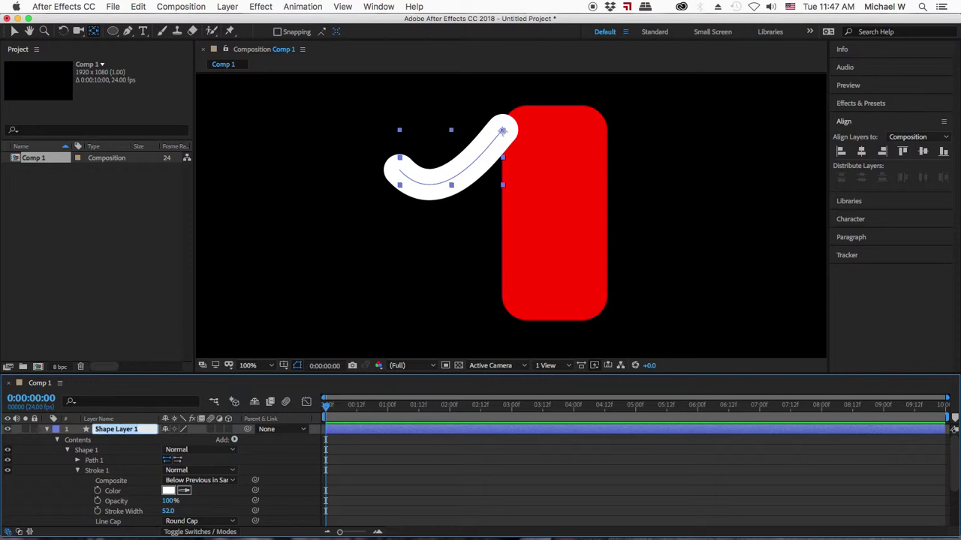
{"action": "type", "text": "left arm noodle"}
{"action": "key", "text": "Return"}
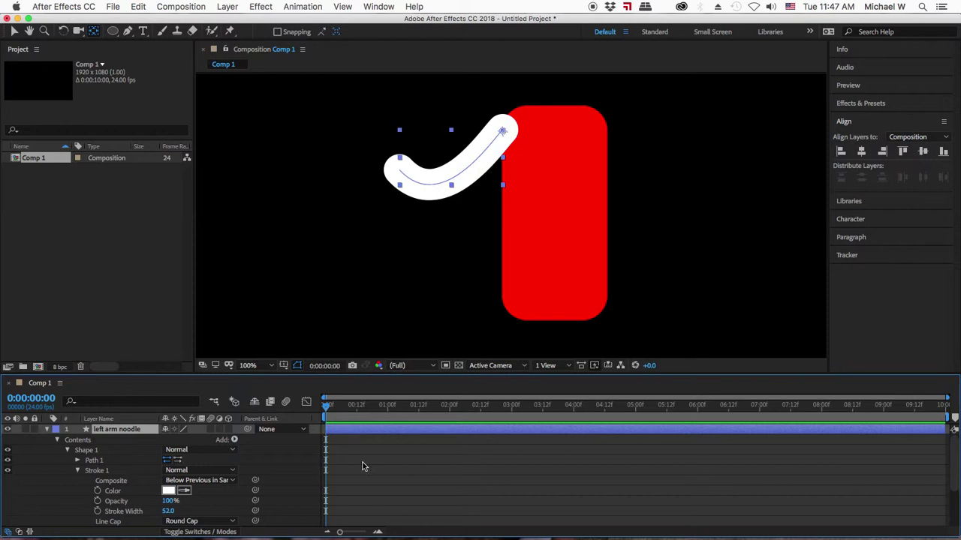
Select the left arm noodle's path and enable keyframing on its Path property at 0:00:00:00.
{"action": "left_click", "coordinate": [364, 434]}
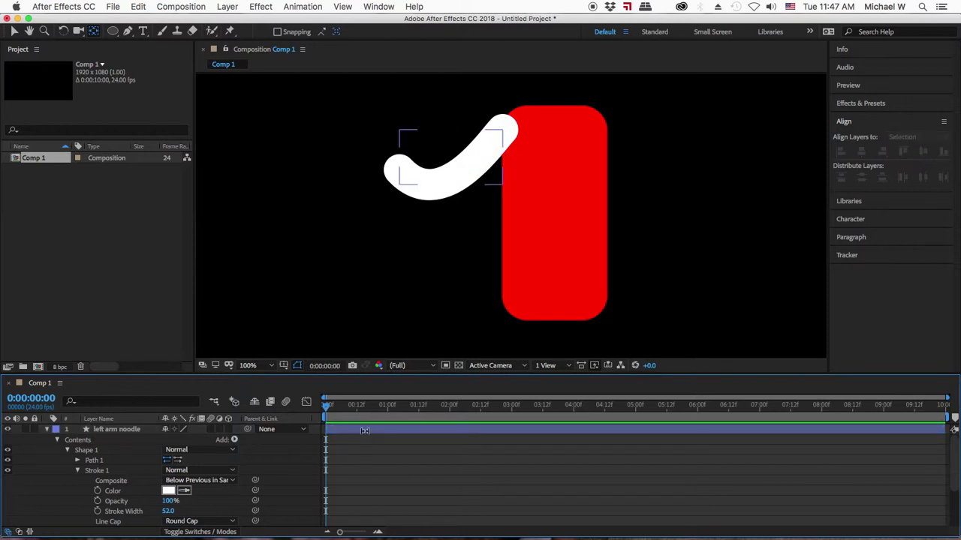
{"action": "left_click", "coordinate": [365, 429]}
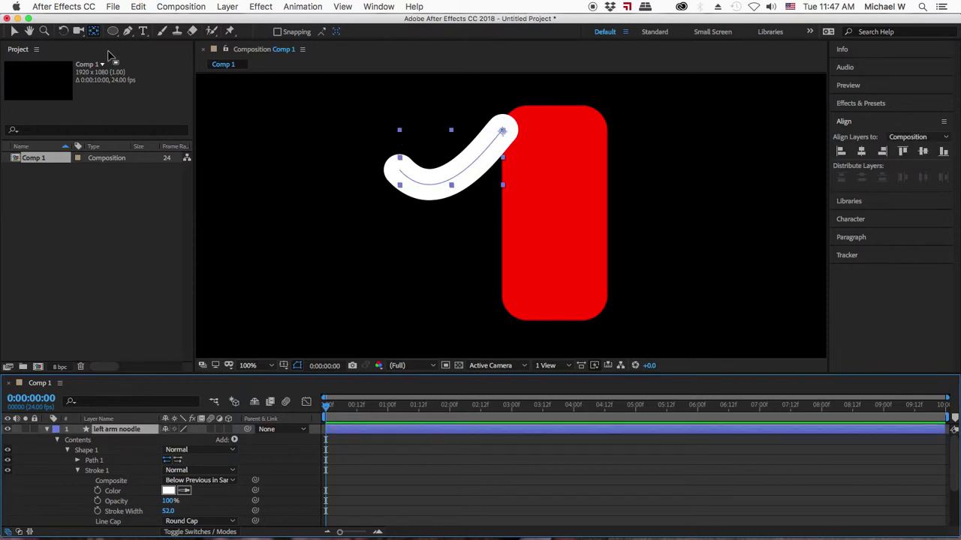
{"action": "left_click", "coordinate": [128, 31]}
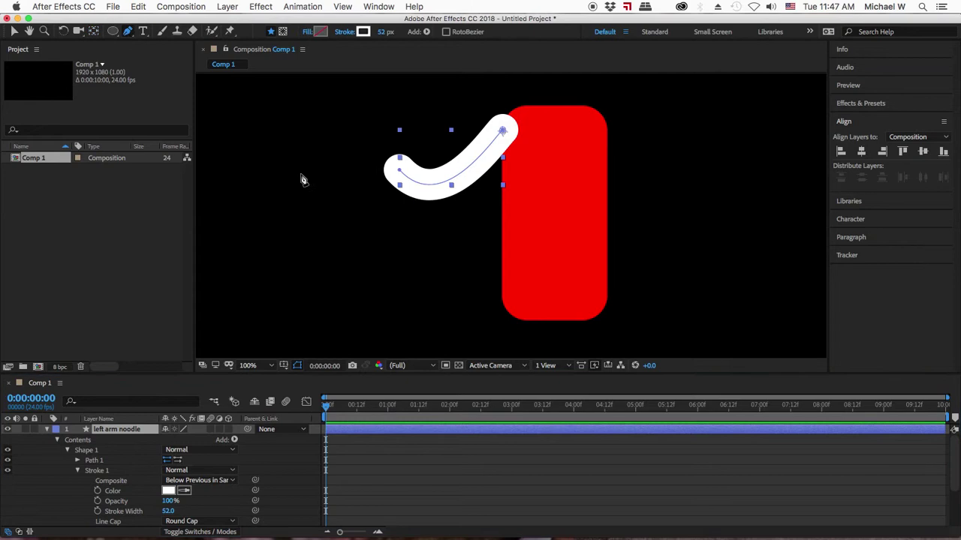
{"action": "left_click", "coordinate": [399, 172]}
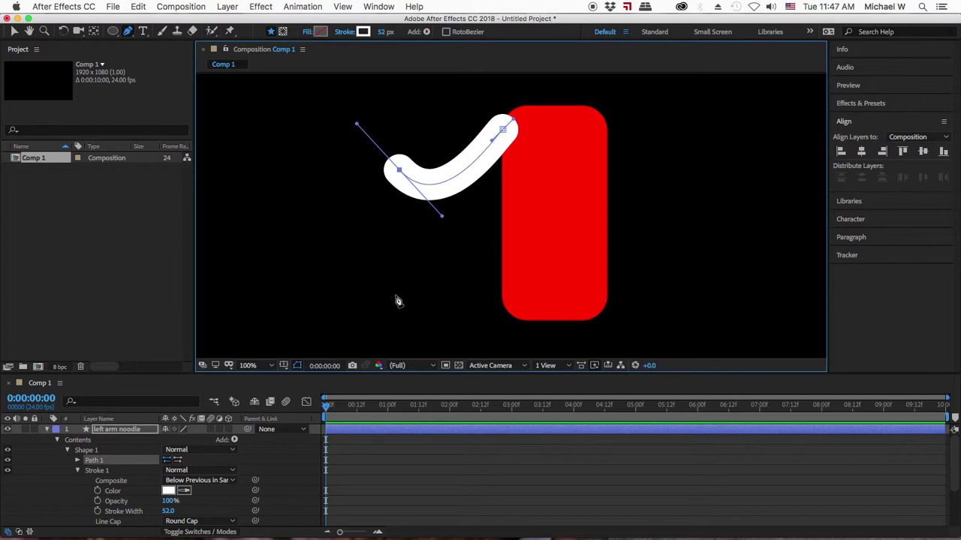
{"action": "left_click", "coordinate": [78, 471]}
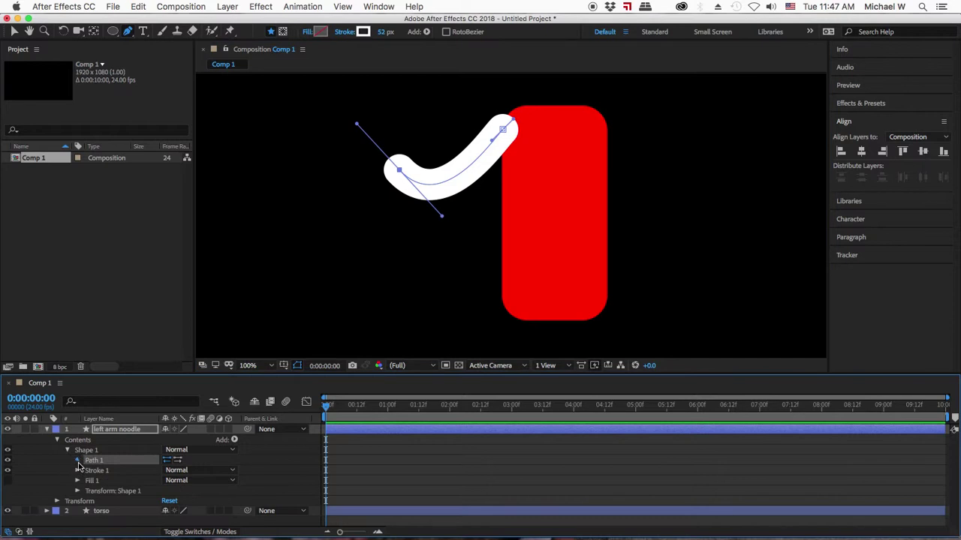
{"action": "left_click", "coordinate": [78, 461]}
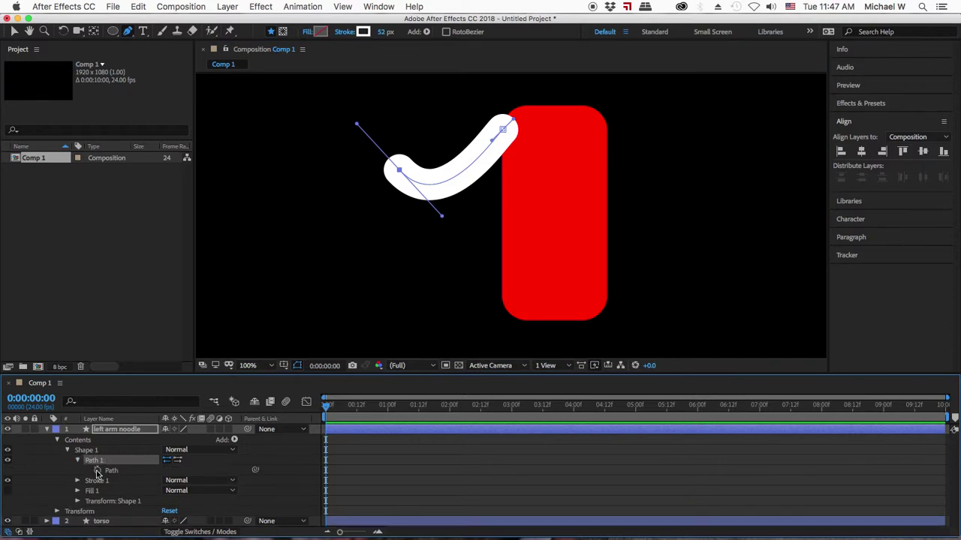
{"action": "left_click", "coordinate": [96, 471]}
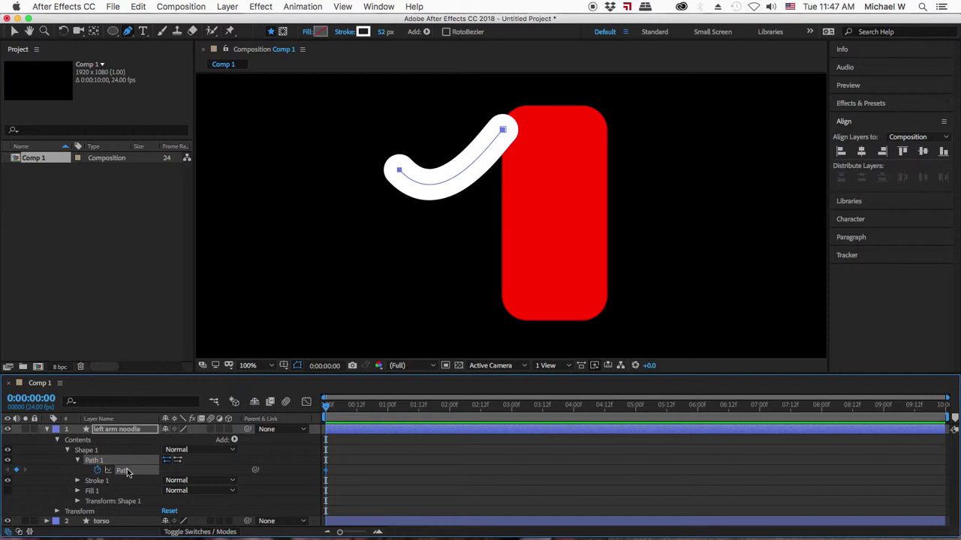
At 0:00:01:02, move the arm path's hand point outward and slightly down, and lengthen its lower handle to deepen the bend.
{"action": "left_click_drag", "start_coordinate": [375, 405], "coordinate": [392, 406]}
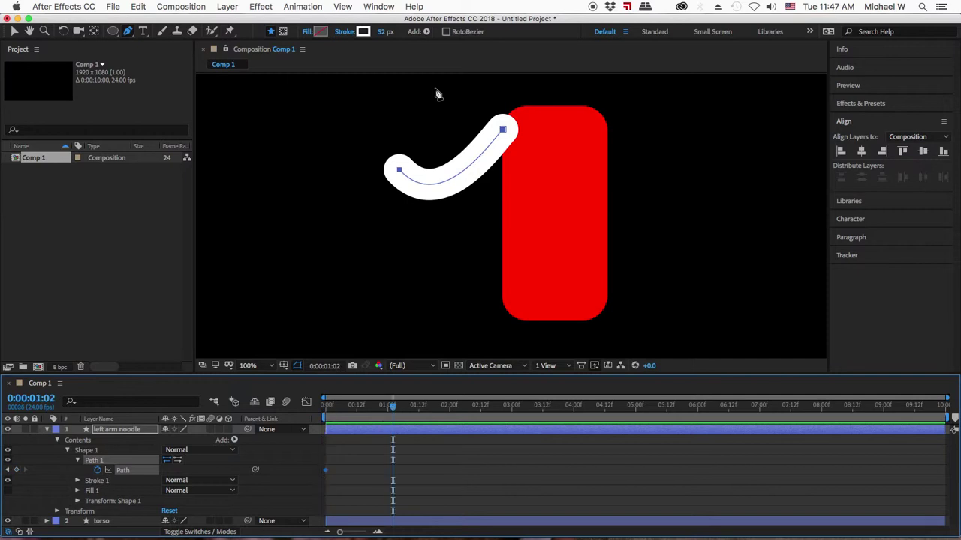
{"action": "left_click", "coordinate": [503, 132]}
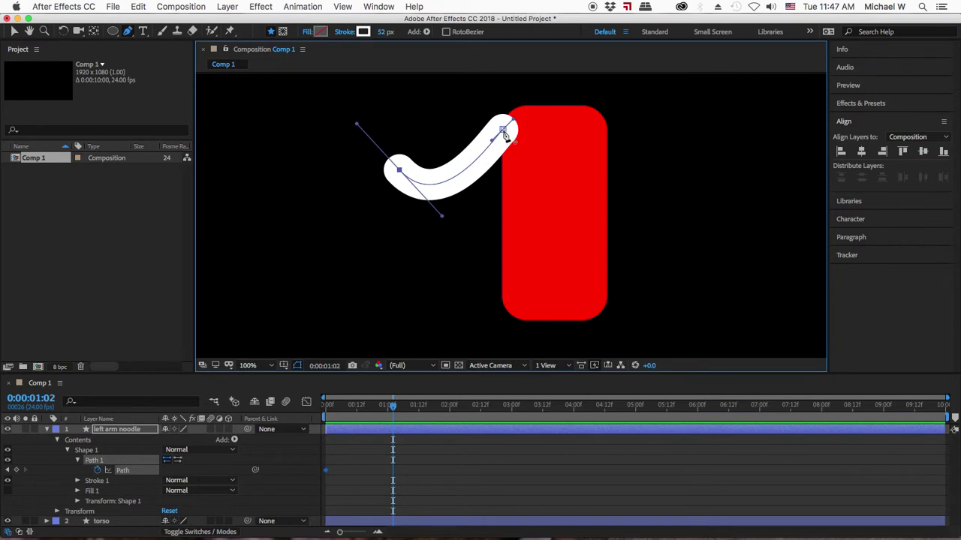
{"action": "mouse_move", "coordinate": [505, 135]}
{"action": "left_mouse_down"}
{"action": "mouse_move", "coordinate": [497, 129]}
{"action": "mouse_move", "coordinate": [507, 133]}
{"action": "mouse_move", "coordinate": [511, 121]}
{"action": "left_mouse_up"}
{"action": "left_click", "coordinate": [11, 30]}
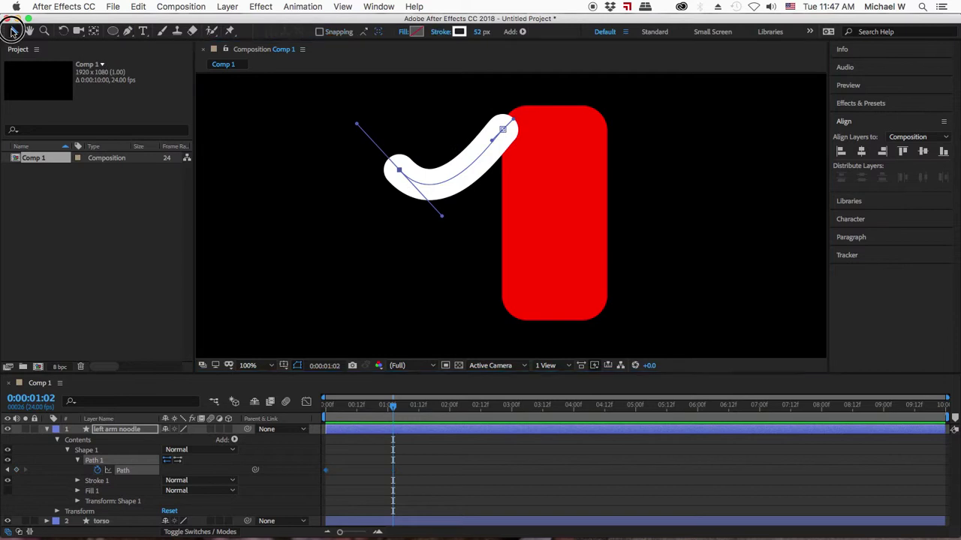
{"action": "left_click", "coordinate": [502, 133]}
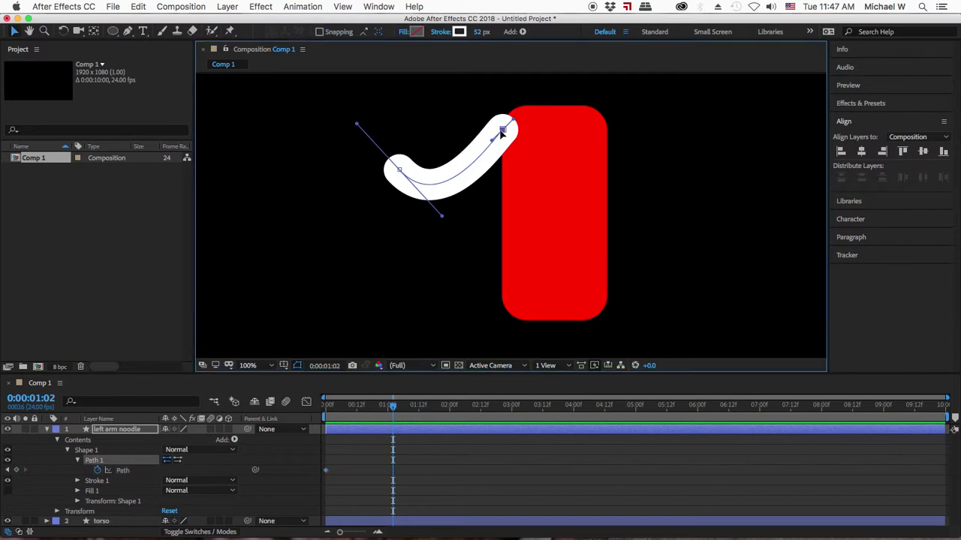
{"action": "left_click", "coordinate": [400, 171]}
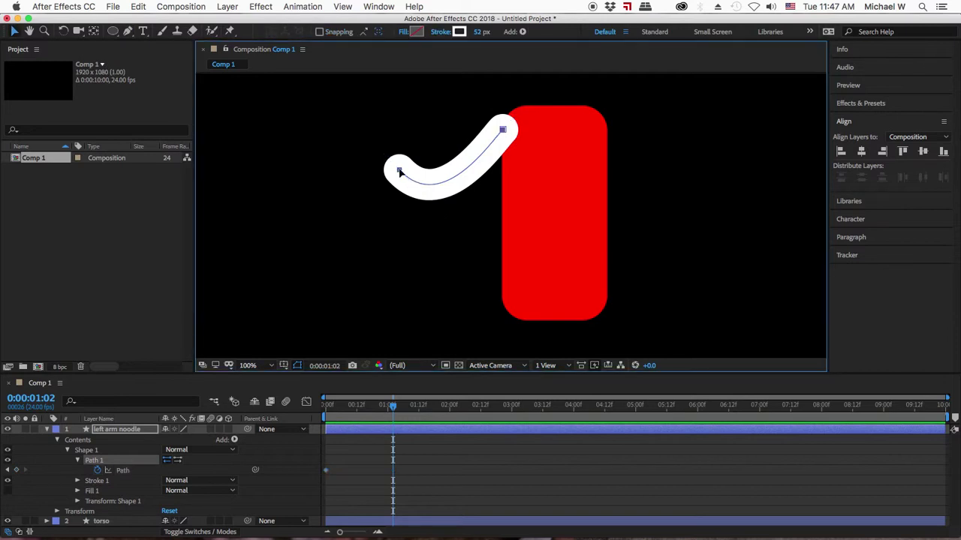
{"action": "left_click", "coordinate": [500, 138]}
{"action": "left_click_drag", "start_coordinate": [400, 171], "coordinate": [403, 175]}
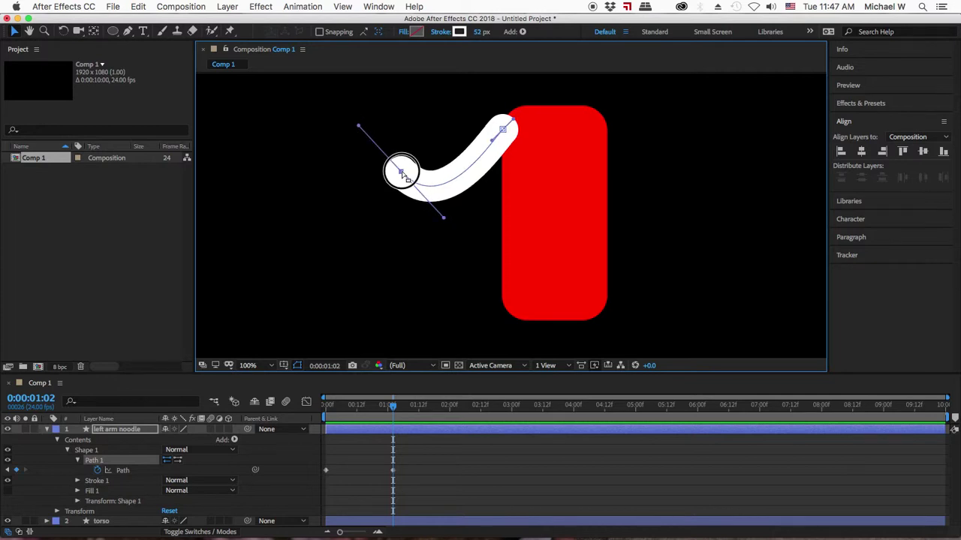
{"action": "mouse_move", "coordinate": [401, 173]}
{"action": "left_mouse_down"}
{"action": "mouse_move", "coordinate": [382, 167]}
{"action": "mouse_move", "coordinate": [361, 183]}
{"action": "left_mouse_up"}
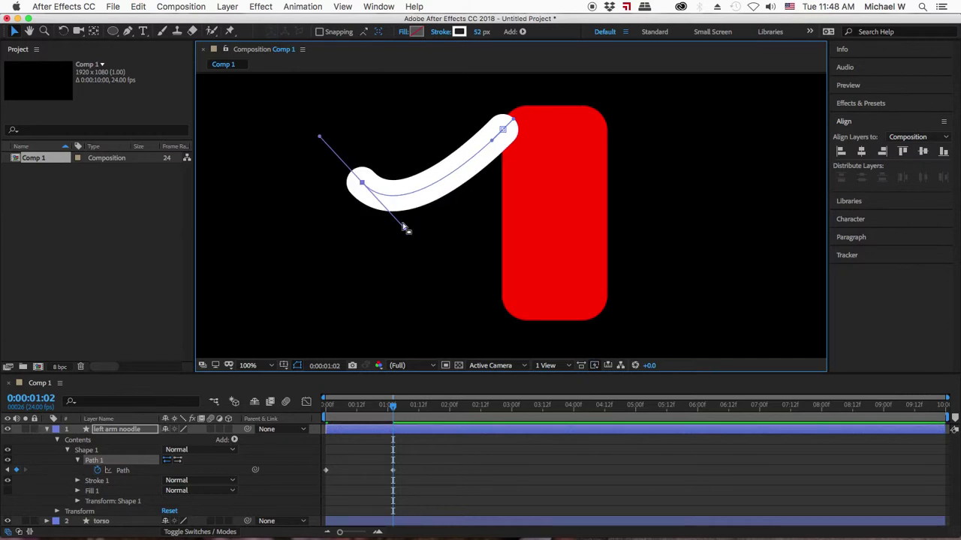
{"action": "left_click_drag", "start_coordinate": [405, 229], "coordinate": [447, 304]}
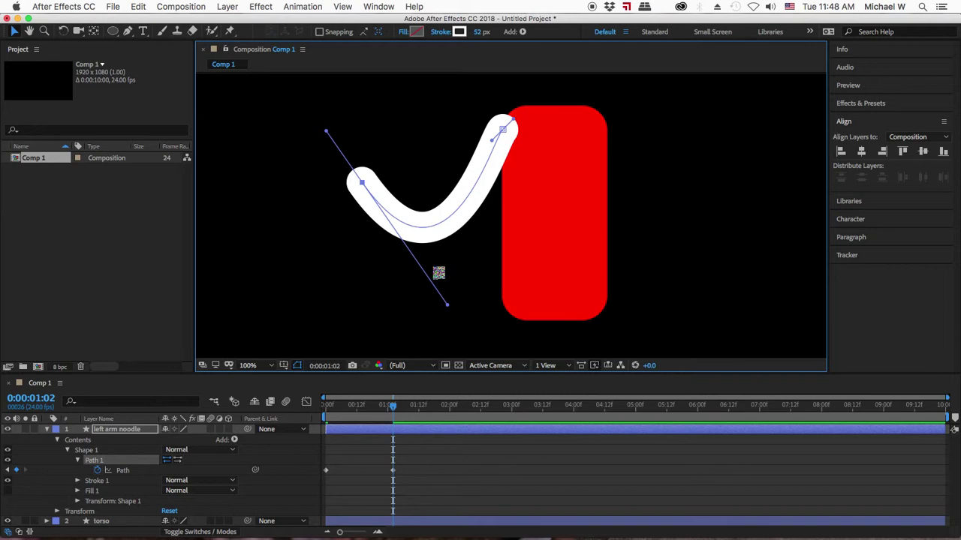
At 0:00:02:02, raise the arm's hand point and reshape the shoulder and hand handles into an S-shaped bend.
{"action": "left_click_drag", "start_coordinate": [425, 406], "coordinate": [454, 408]}
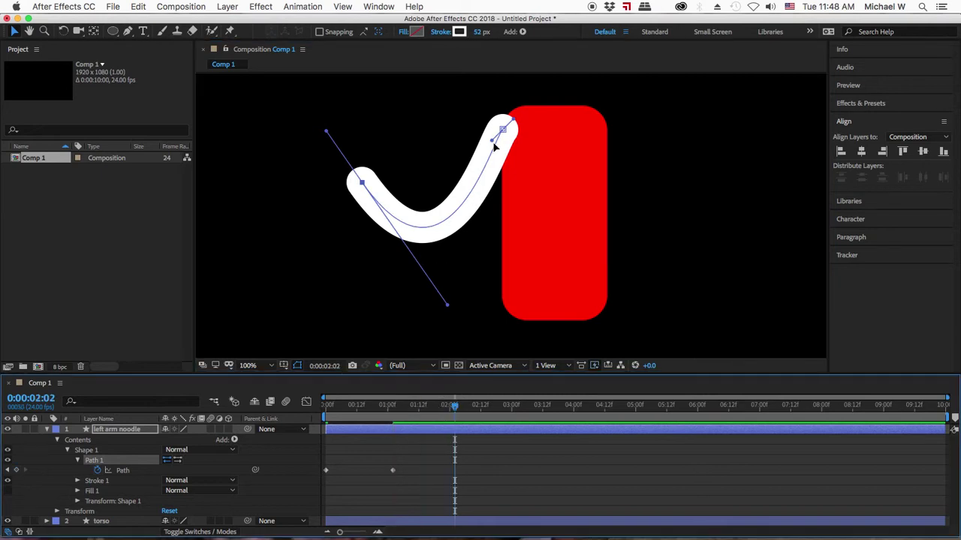
{"action": "left_click_drag", "start_coordinate": [501, 130], "coordinate": [456, 107]}
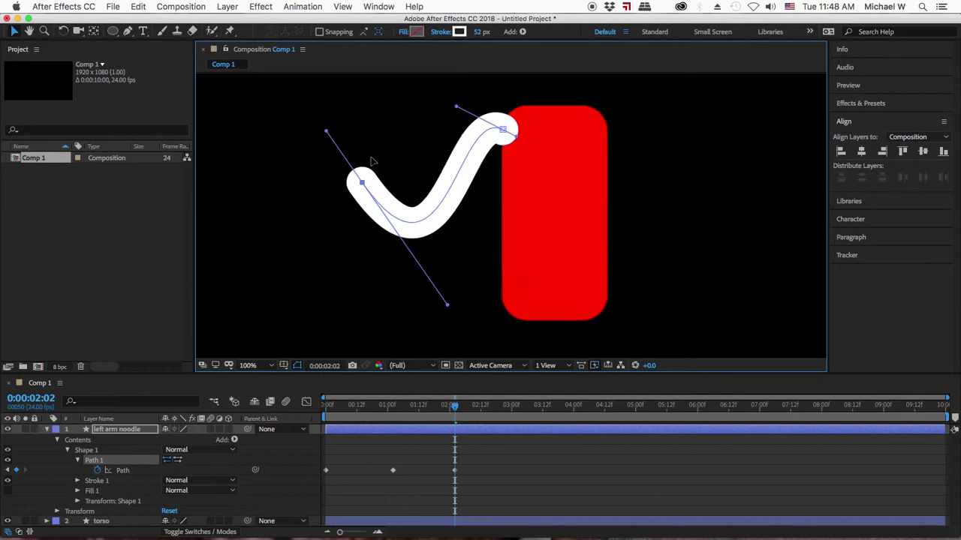
{"action": "left_click_drag", "start_coordinate": [362, 183], "coordinate": [362, 135]}
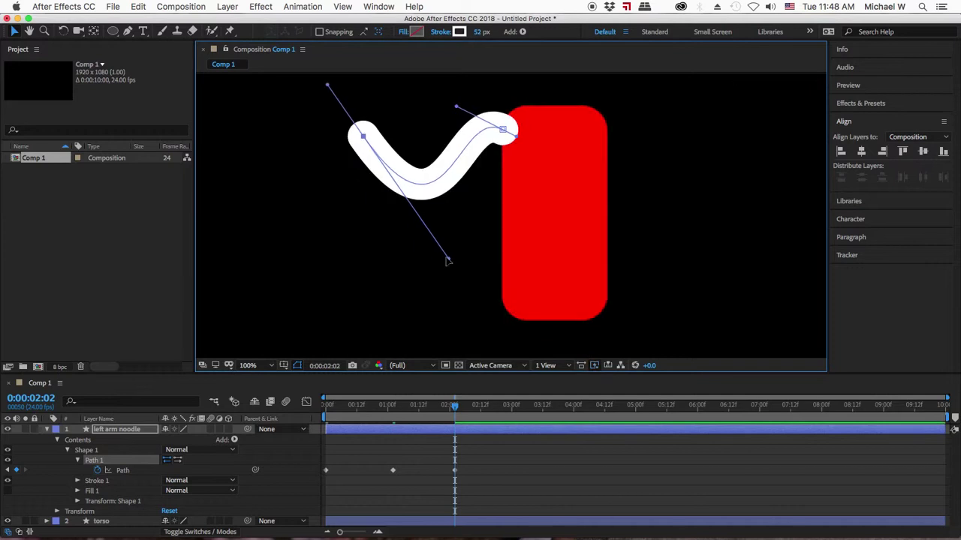
{"action": "left_click_drag", "start_coordinate": [446, 261], "coordinate": [389, 282]}
{"action": "left_click_drag", "start_coordinate": [457, 107], "coordinate": [430, 93]}
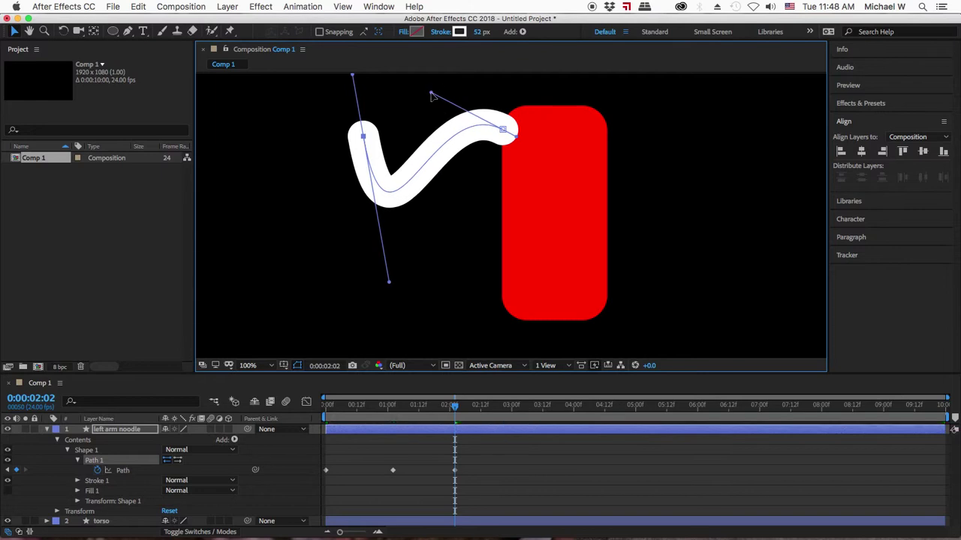
Apply Easy Ease to all three Path keyframes of the left arm noodle and scrub through the eased motion.
{"action": "left_click", "coordinate": [393, 453]}
{"action": "left_click_drag", "start_coordinate": [321, 405], "coordinate": [463, 411]}
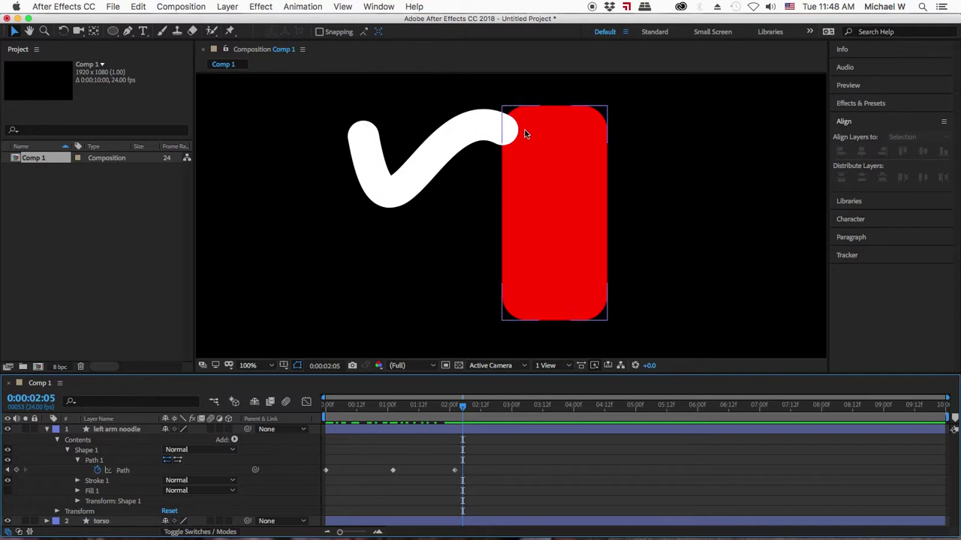
{"action": "left_click_drag", "start_coordinate": [503, 450], "coordinate": [312, 497]}
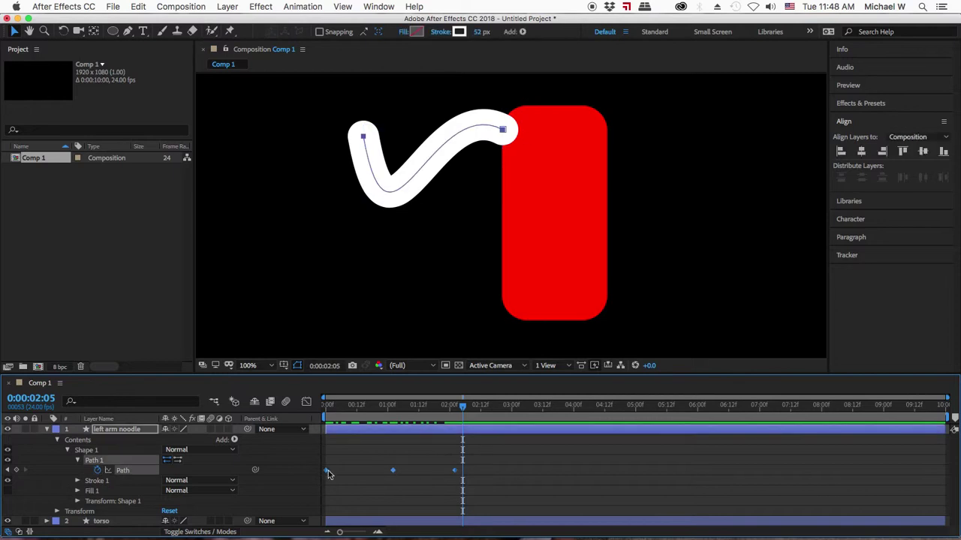
{"action": "right_click", "coordinate": [327, 471]}
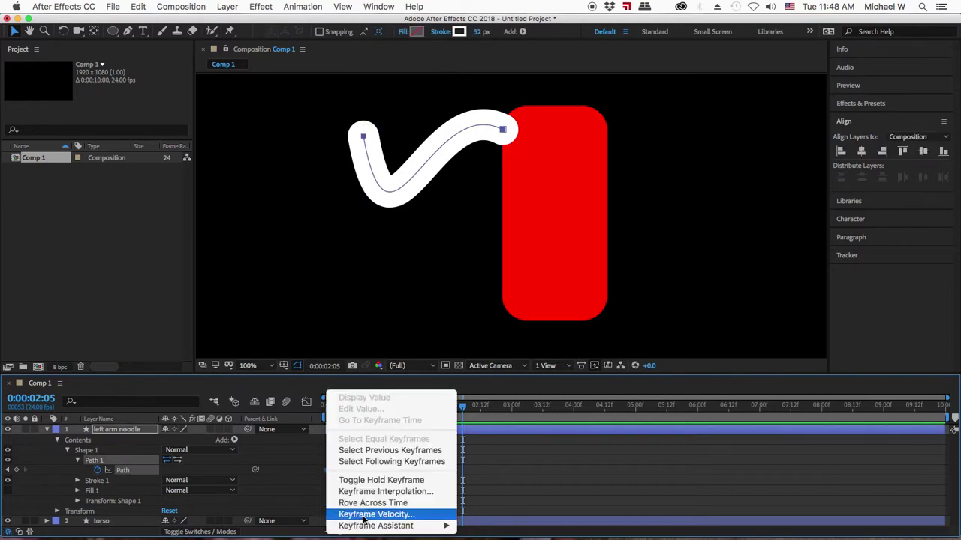
{"action": "mouse_move", "coordinate": [406, 525]}
{"action": "left_click", "coordinate": [496, 457]}
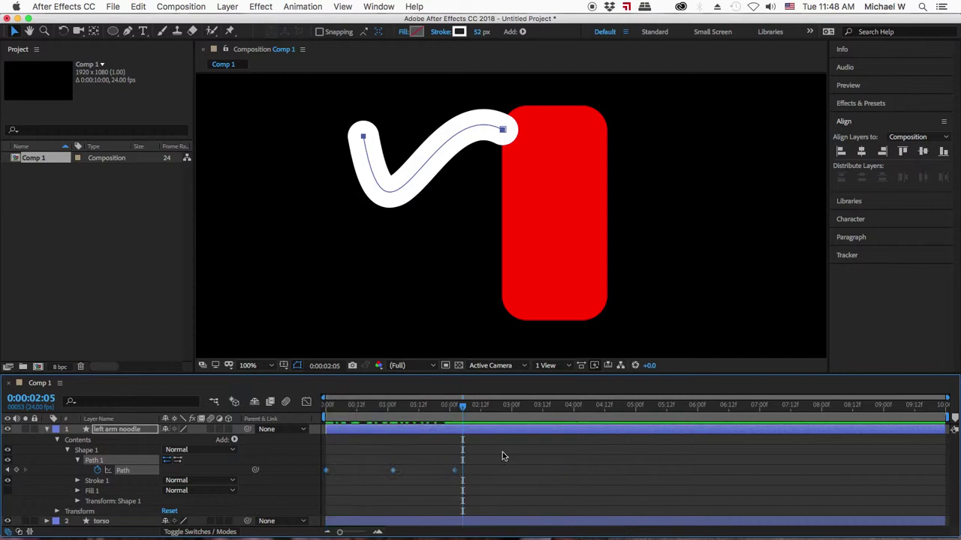
{"action": "left_click", "coordinate": [458, 406]}
{"action": "left_click_drag", "start_coordinate": [458, 406], "coordinate": [434, 418]}
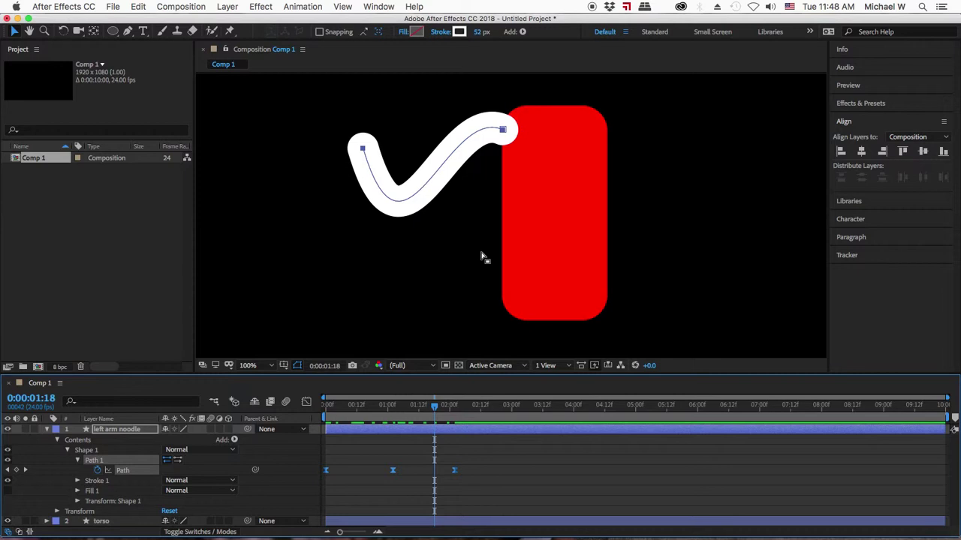
Collapse and deselect the left arm noodle layer, and draw a V-shaped three-point Pen path outward from the torso's upper-right corner.
{"action": "left_click", "coordinate": [119, 428]}
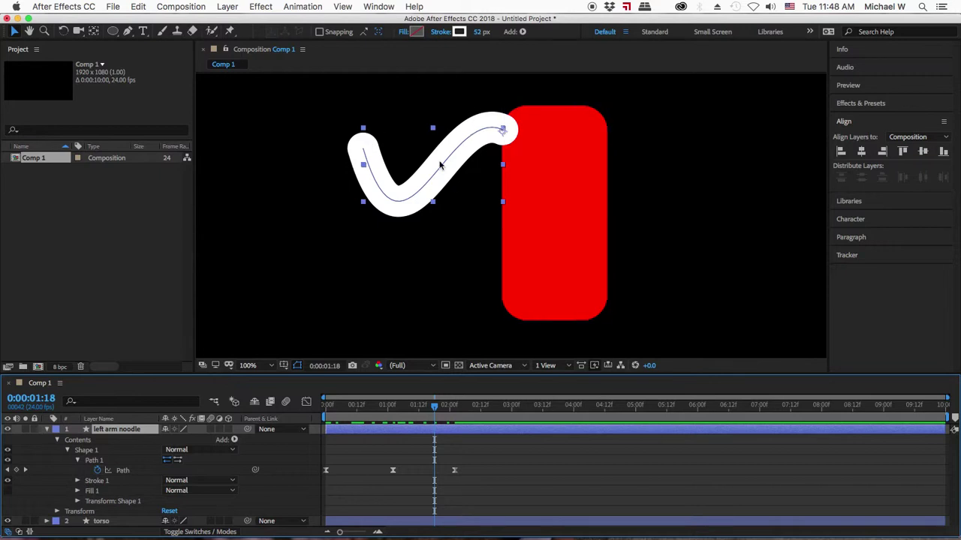
{"action": "left_click", "coordinate": [365, 154]}
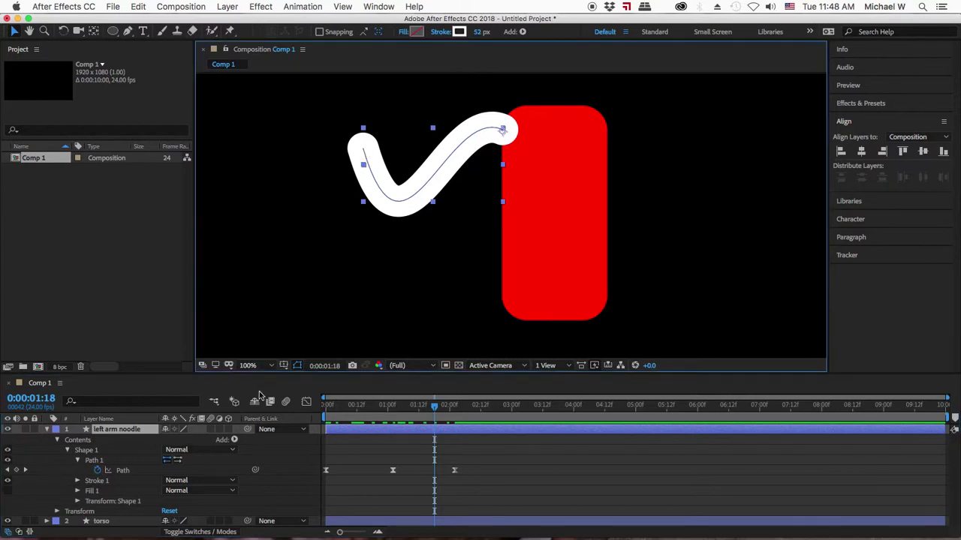
{"action": "left_click", "coordinate": [47, 429]}
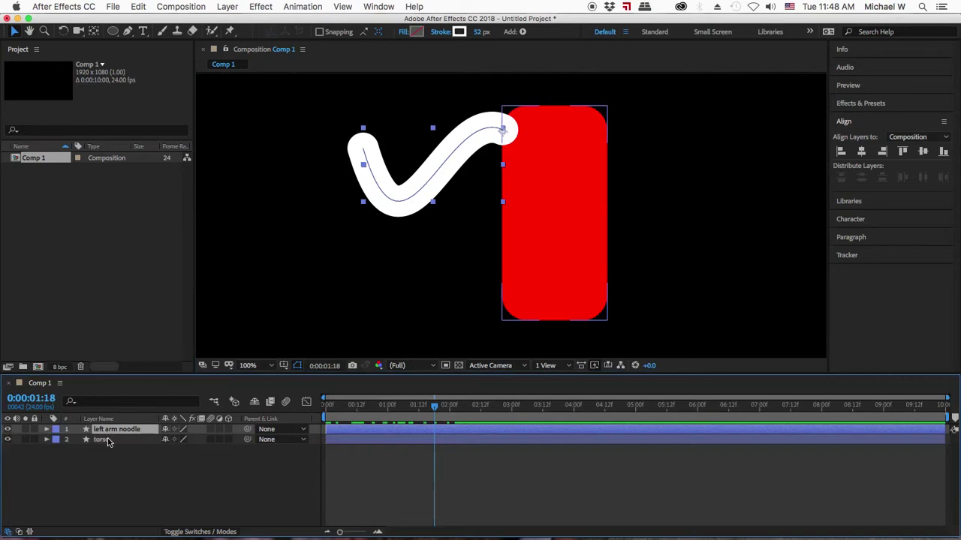
{"action": "left_click", "coordinate": [295, 481]}
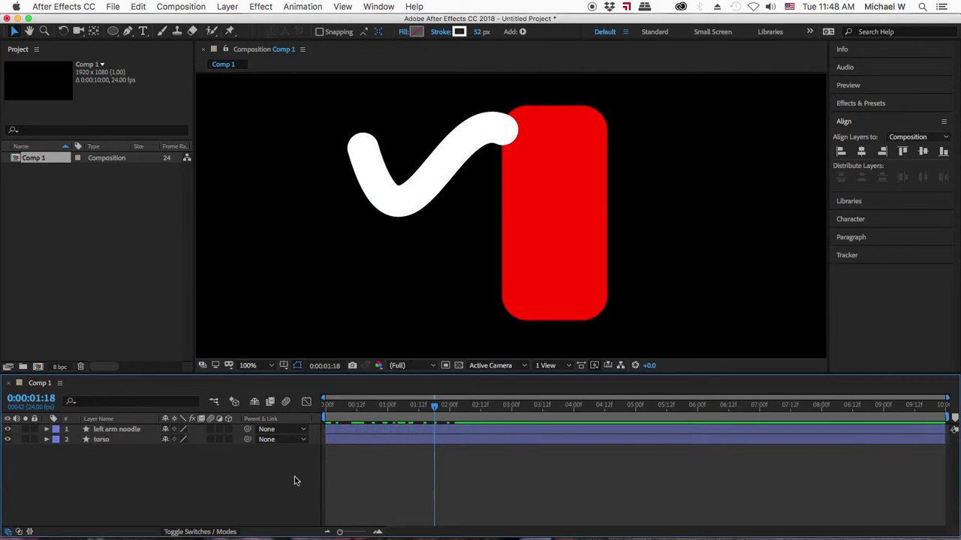
{"action": "left_click", "coordinate": [127, 32]}
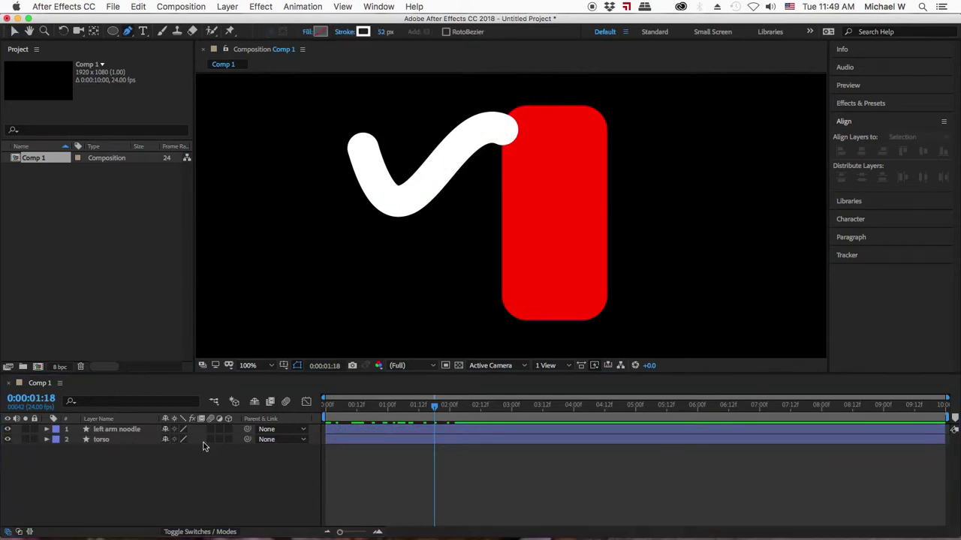
{"action": "left_click", "coordinate": [602, 123]}
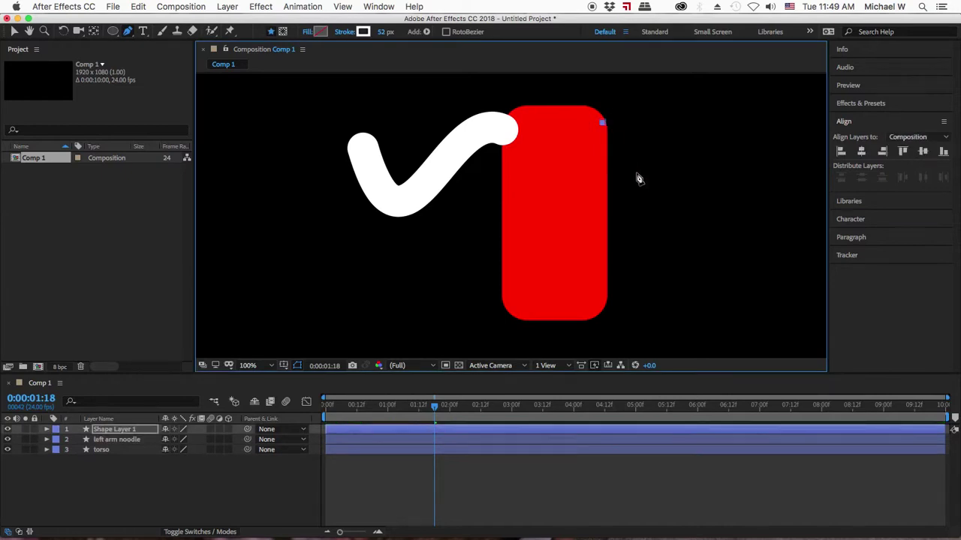
{"action": "left_click", "coordinate": [654, 204]}
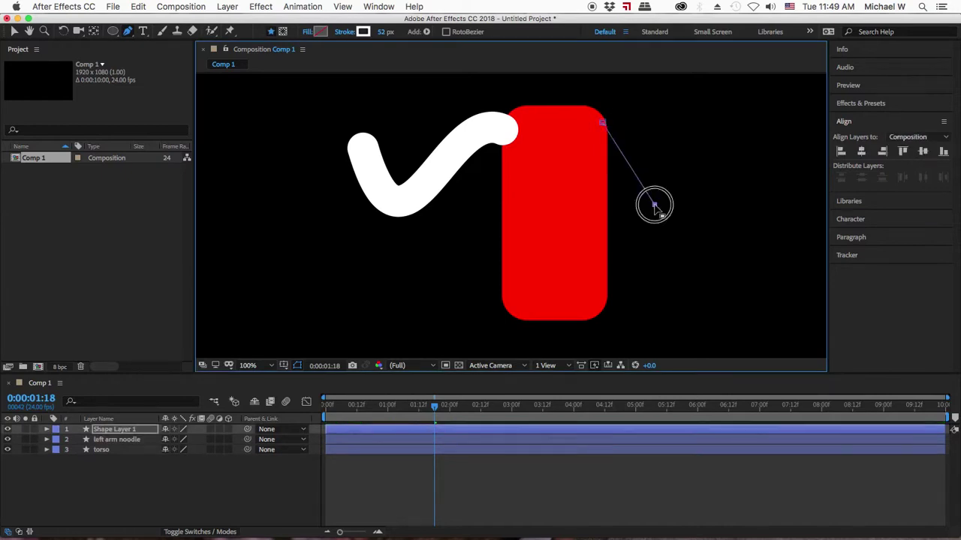
{"action": "left_click", "coordinate": [717, 154]}
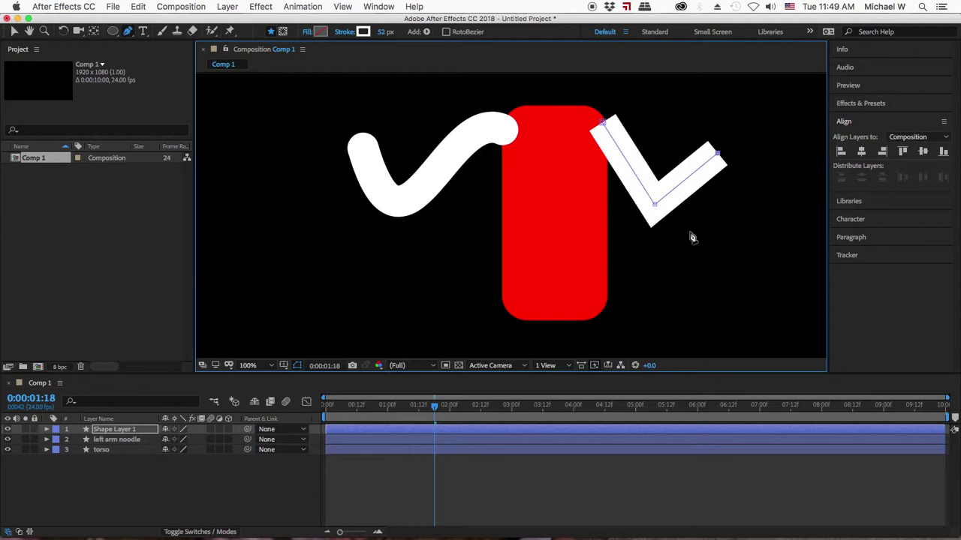
Rename the new V-shaped arm's shape layer to "arm rigid".
{"action": "left_click", "coordinate": [107, 432]}
{"action": "key", "text": "Return"}
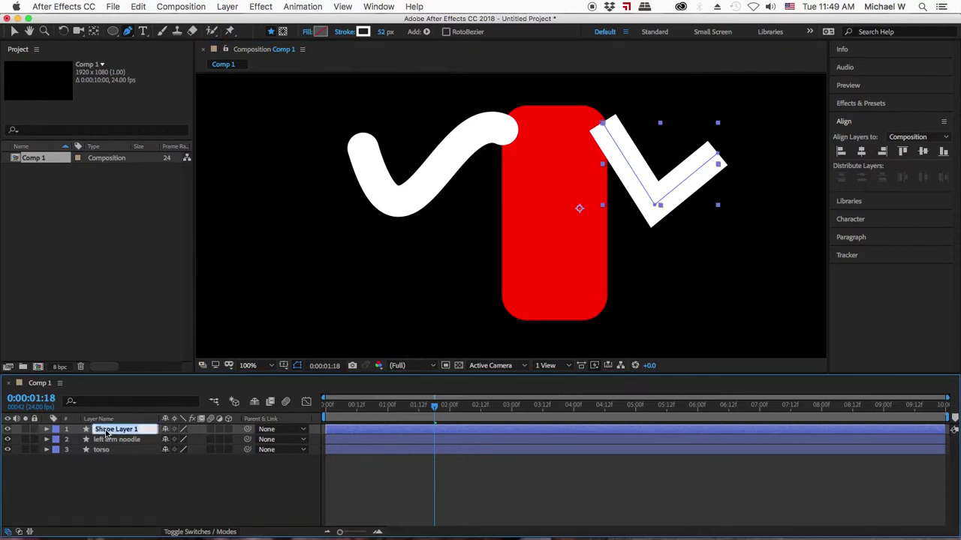
{"action": "type", "text": "rm rigid"}
{"action": "key", "text": "Return"}
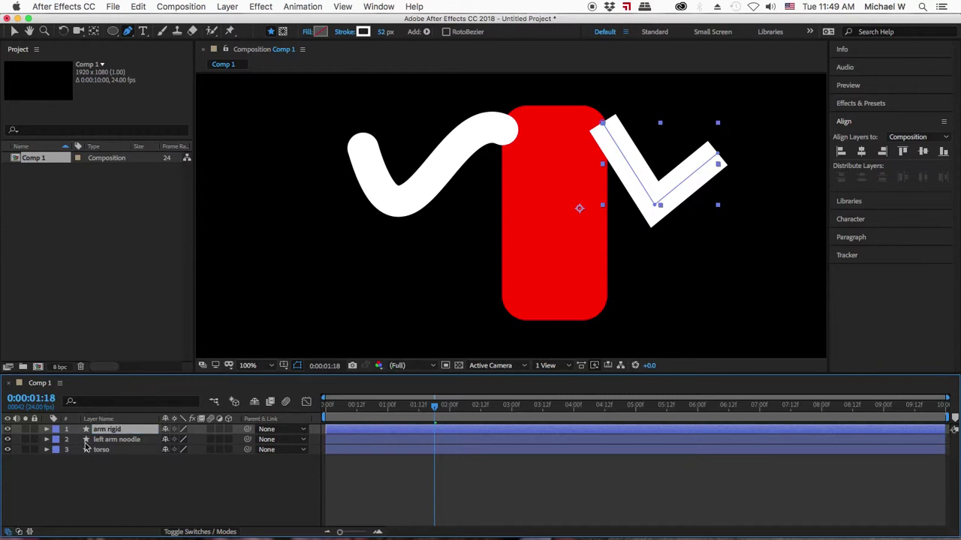
Set the arm rigid stroke's line cap to Round Cap and its line join to Round Join.
{"action": "left_click", "coordinate": [46, 429]}
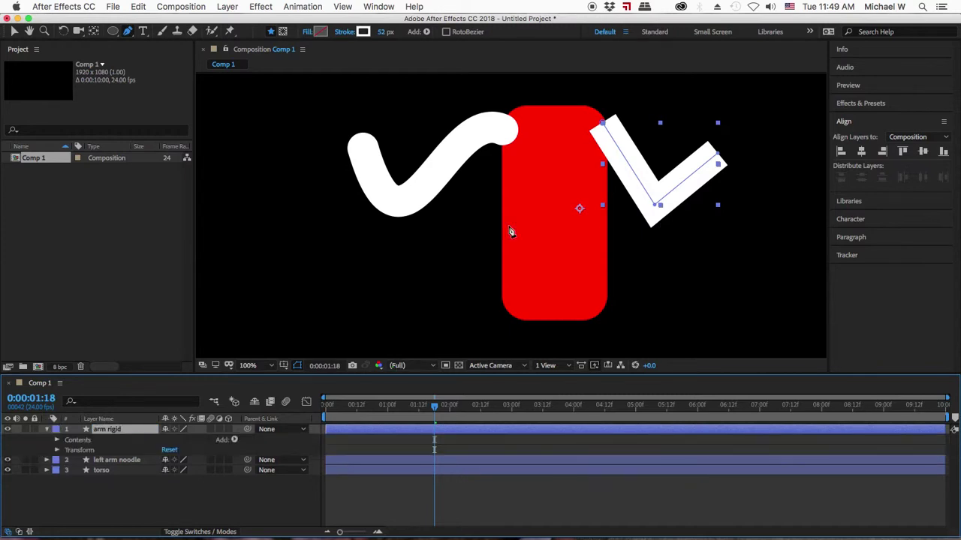
{"action": "left_click", "coordinate": [57, 440]}
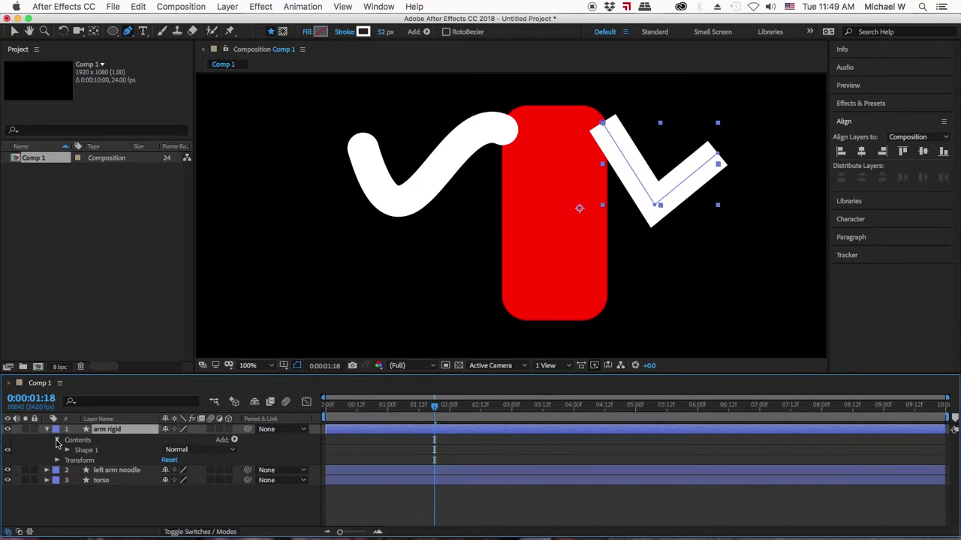
{"action": "left_click", "coordinate": [67, 450]}
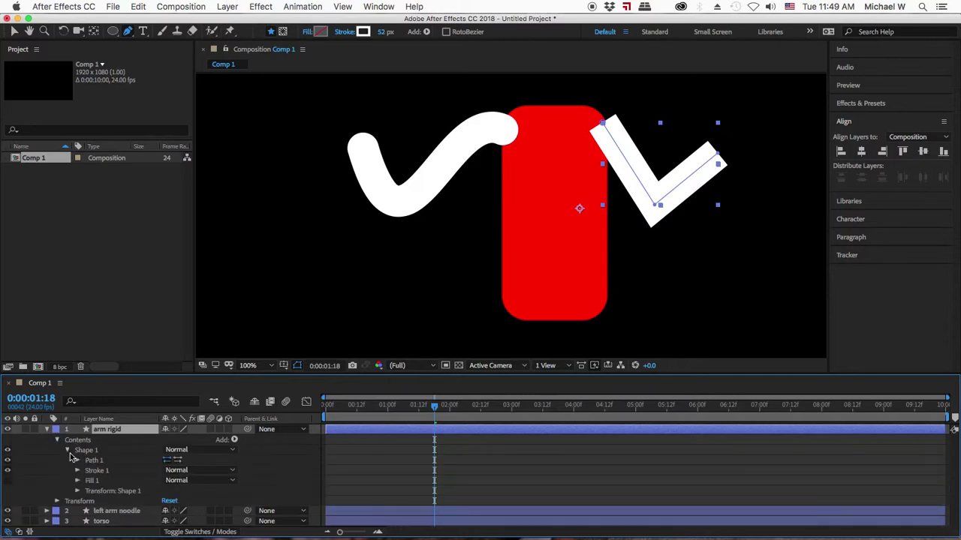
{"action": "left_click", "coordinate": [78, 470]}
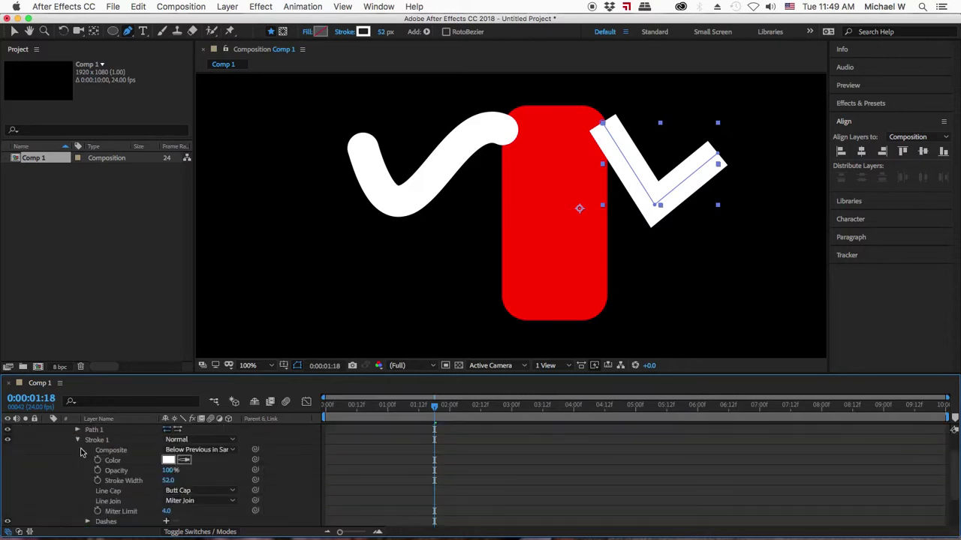
{"action": "left_click", "coordinate": [188, 492]}
{"action": "left_click", "coordinate": [194, 511]}
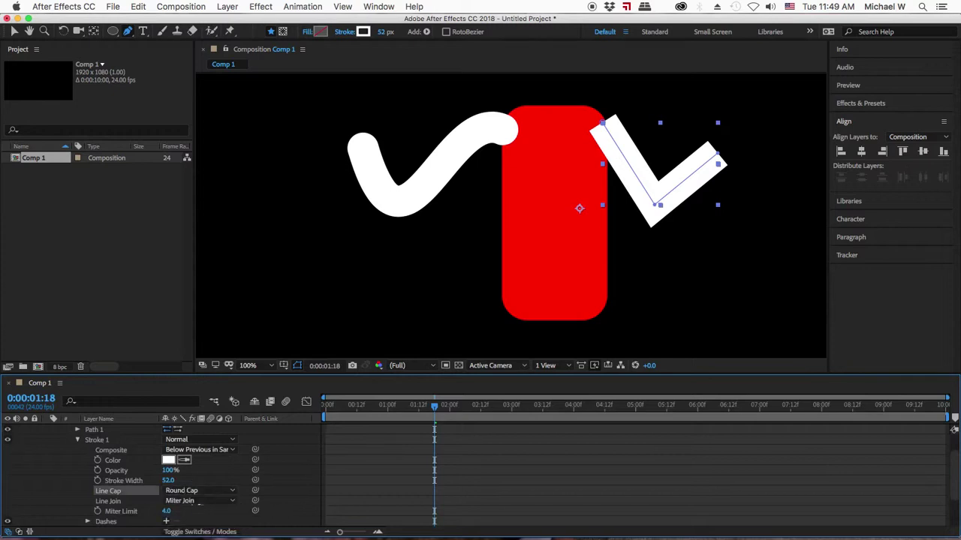
{"action": "left_click", "coordinate": [194, 500]}
{"action": "left_click", "coordinate": [196, 513]}
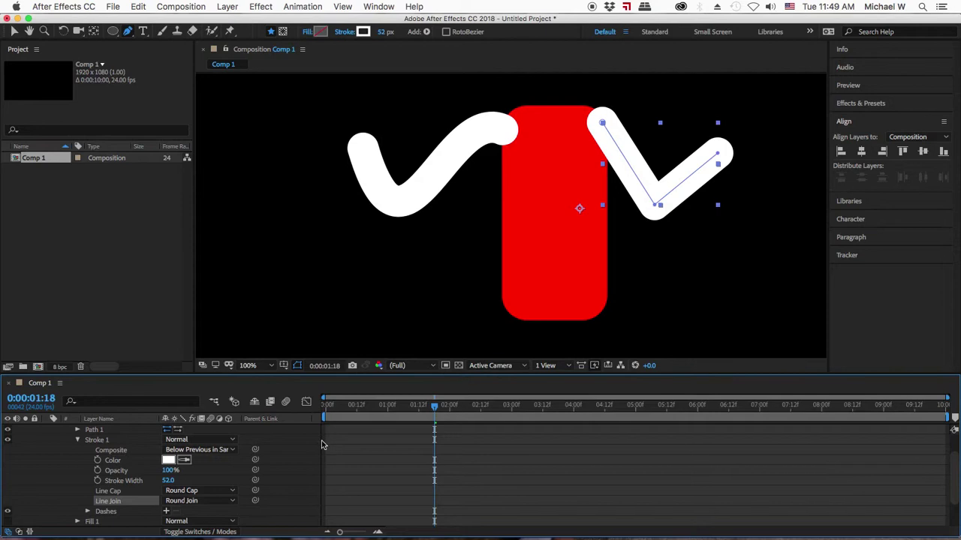
Expand the arm rigid layer's Path 1 and enable keyframing on its Path property at 0:00:00:00.
{"action": "scroll", "coordinate": [315, 447], "scroll_direction": "up", "scroll_amount": 3}
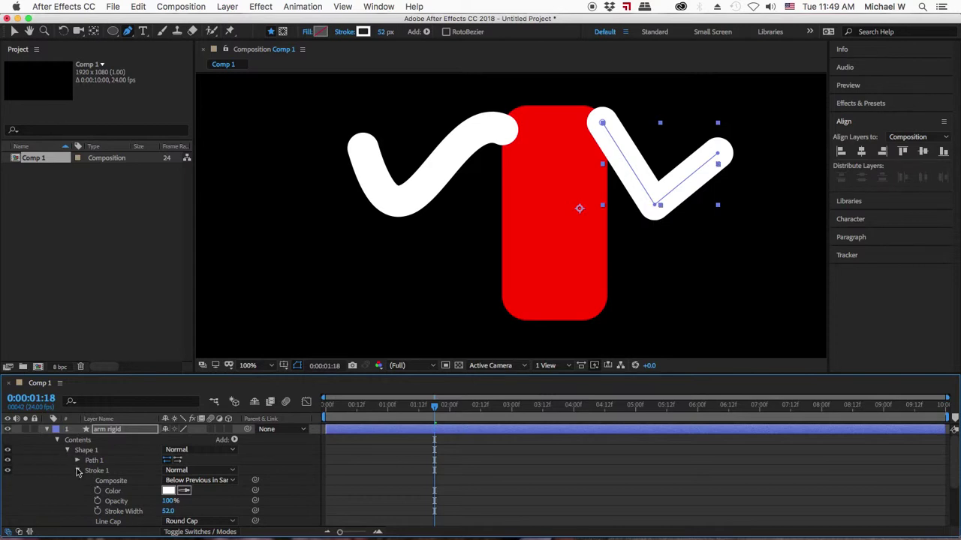
{"action": "left_click", "coordinate": [57, 440]}
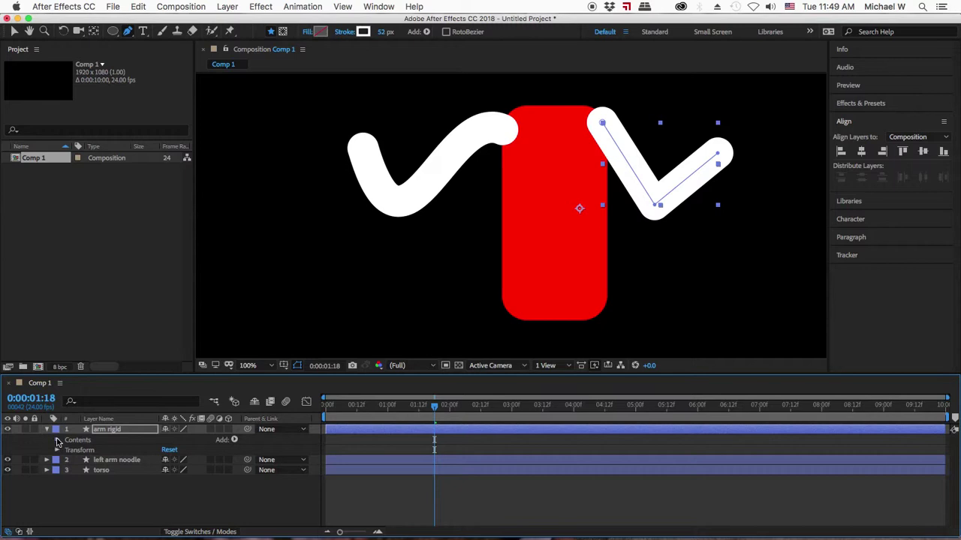
{"action": "left_click", "coordinate": [57, 440]}
{"action": "left_click", "coordinate": [77, 464]}
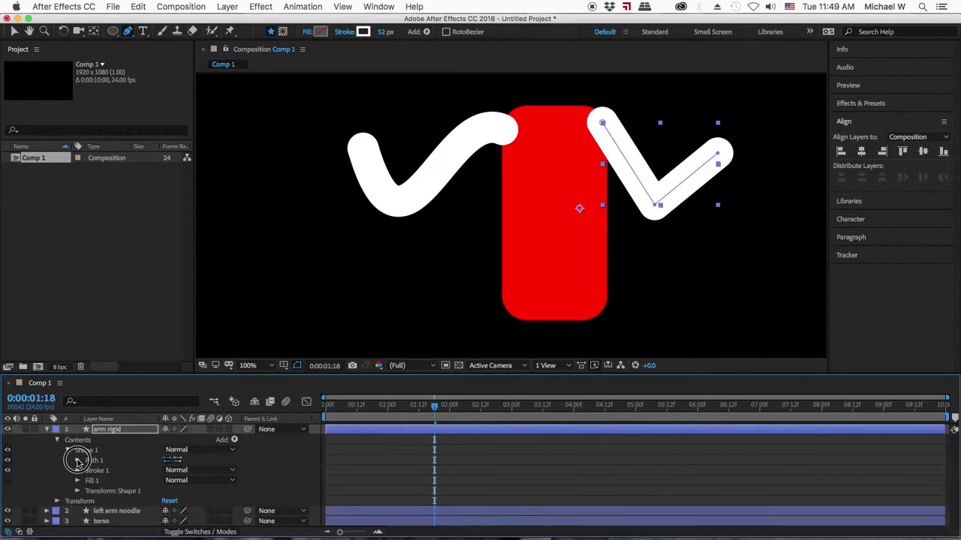
{"action": "left_click", "coordinate": [78, 460]}
{"action": "left_click_drag", "start_coordinate": [434, 406], "coordinate": [327, 406]}
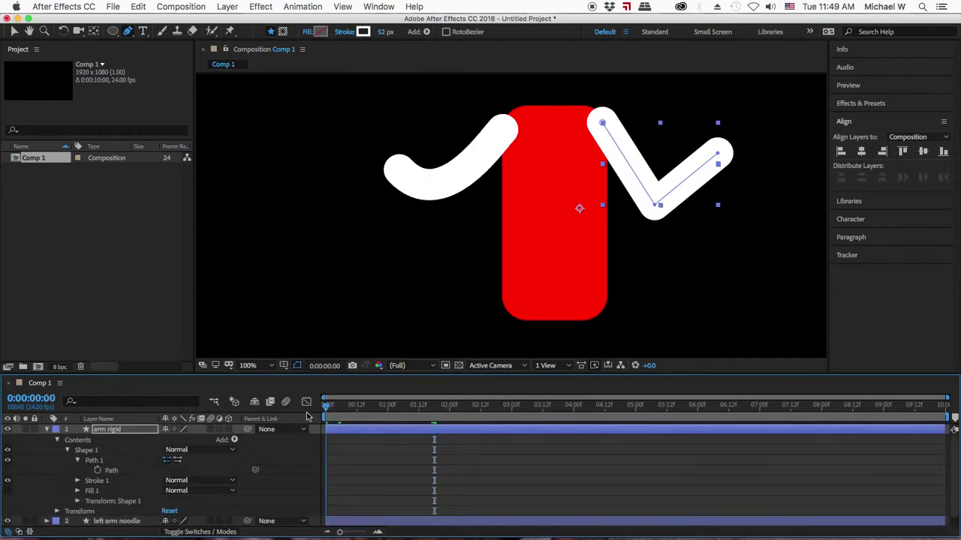
{"action": "left_click", "coordinate": [97, 470]}
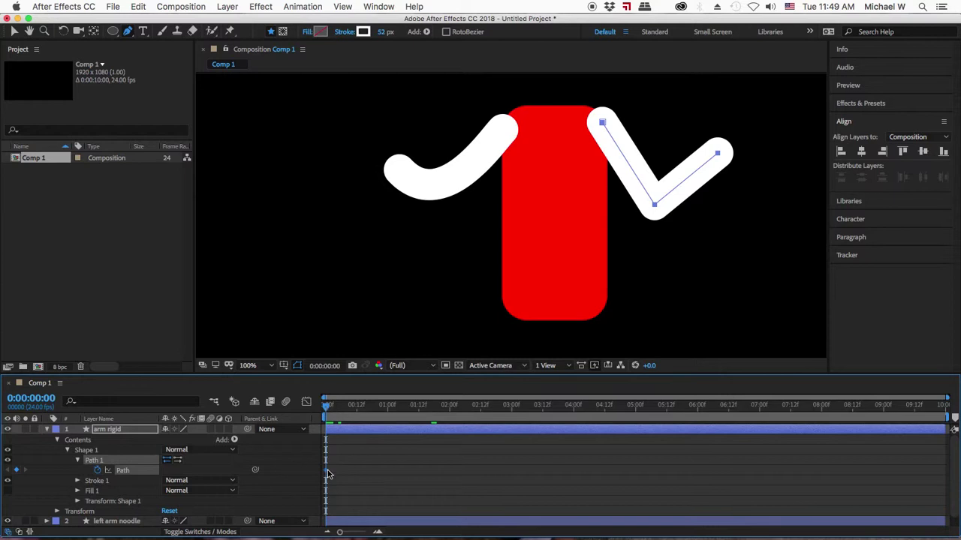
At 0:00:00:16, move the rigid arm's hand point down and slightly outward, and raise its elbow point slightly.
{"action": "left_click_drag", "start_coordinate": [328, 407], "coordinate": [367, 406]}
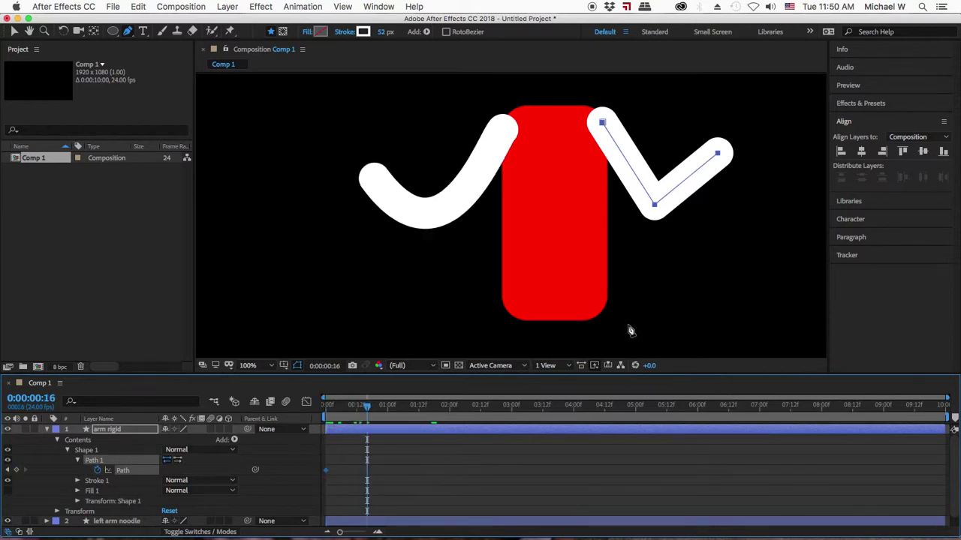
{"action": "left_click_drag", "start_coordinate": [718, 160], "coordinate": [727, 177]}
{"action": "left_click_drag", "start_coordinate": [655, 203], "coordinate": [653, 191]}
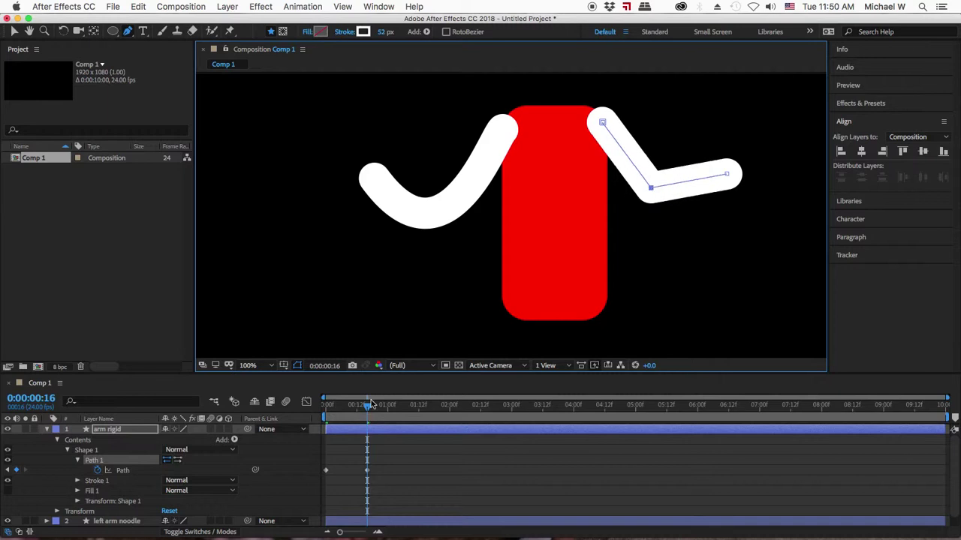
At 0:00:01:11, lower the rigid arm's hand point, and move its elbow point down and slightly toward the torso.
{"action": "left_click_drag", "start_coordinate": [368, 411], "coordinate": [416, 406]}
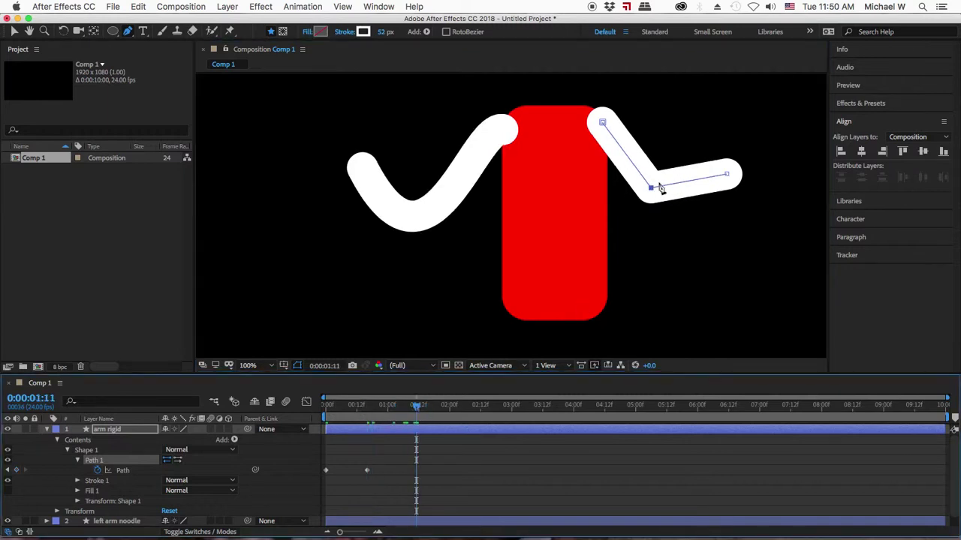
{"action": "left_click_drag", "start_coordinate": [727, 178], "coordinate": [730, 225]}
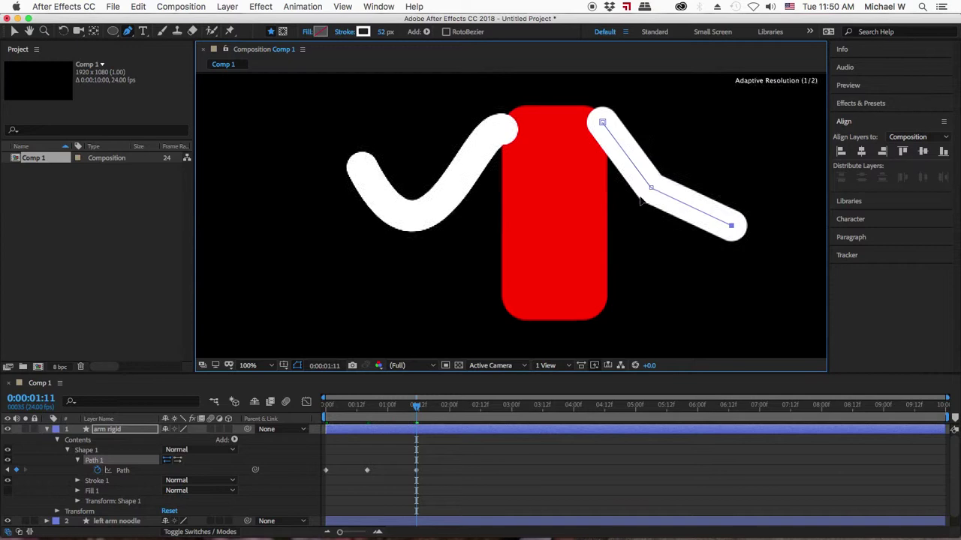
{"action": "left_click_drag", "start_coordinate": [653, 191], "coordinate": [643, 212]}
Apply Easy Ease to all three Path keyframes of the arm rigid layer and scrub from the start to review the motion.
{"action": "left_click", "coordinate": [435, 456]}
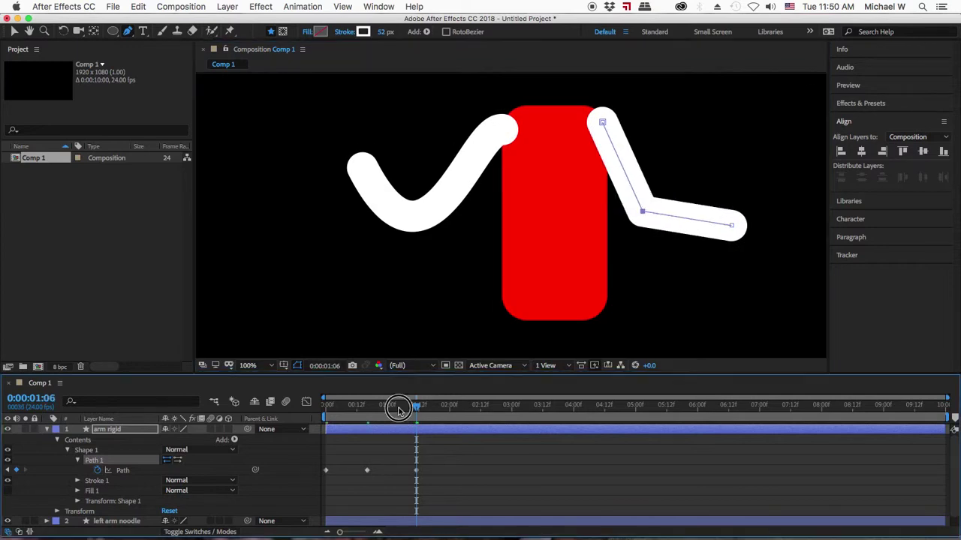
{"action": "key", "text": "Home"}
{"action": "left_click_drag", "start_coordinate": [438, 461], "coordinate": [360, 475]}
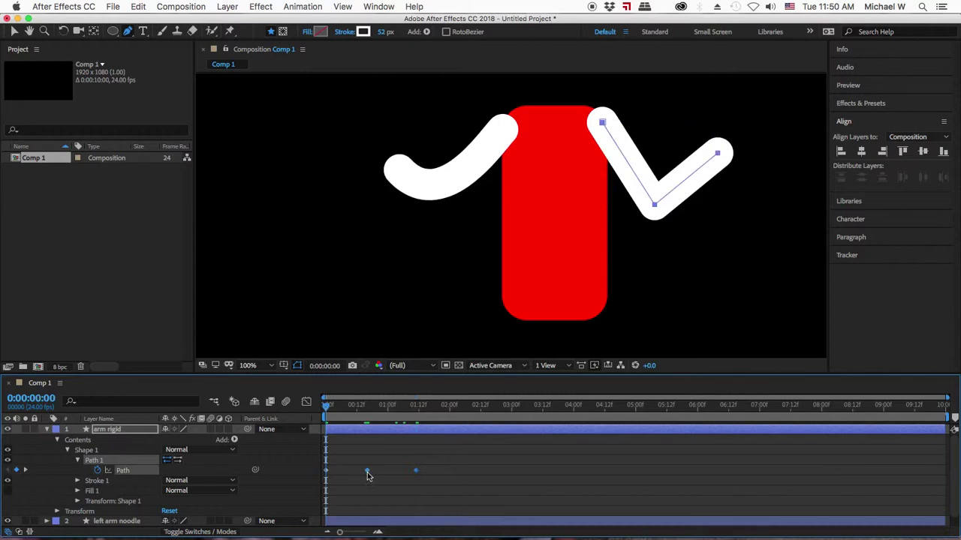
{"action": "right_click", "coordinate": [367, 472]}
{"action": "mouse_move", "coordinate": [435, 525]}
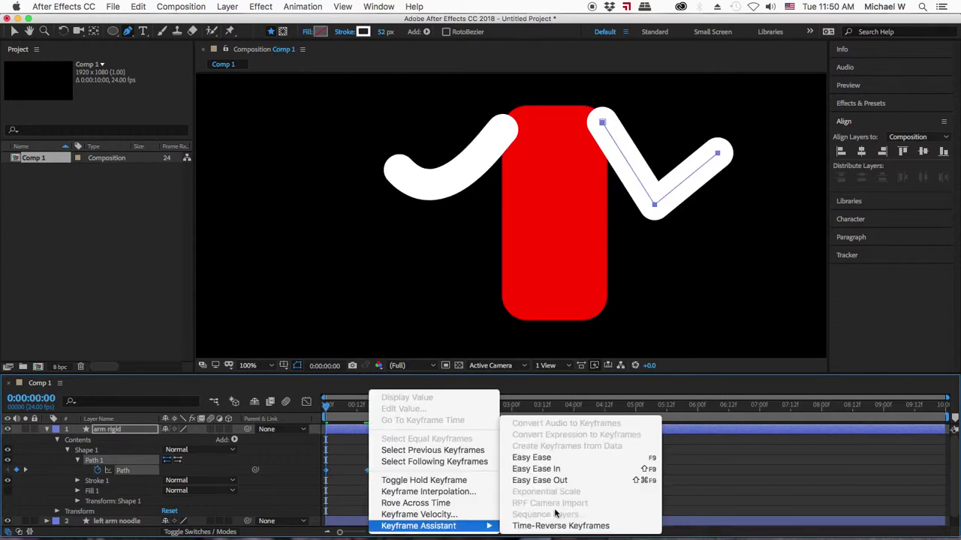
{"action": "left_click", "coordinate": [540, 459]}
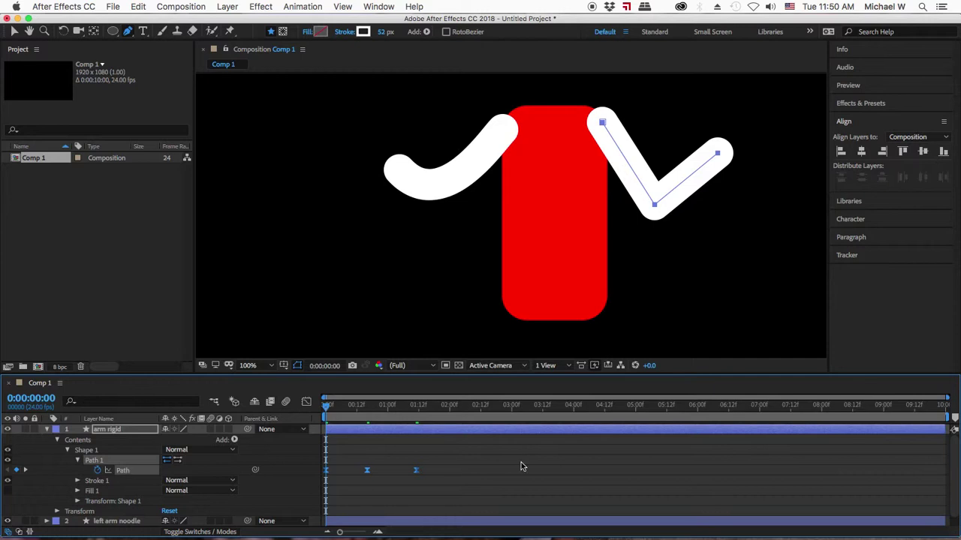
{"action": "left_click", "coordinate": [334, 406]}
{"action": "left_click_drag", "start_coordinate": [334, 406], "coordinate": [382, 406]}
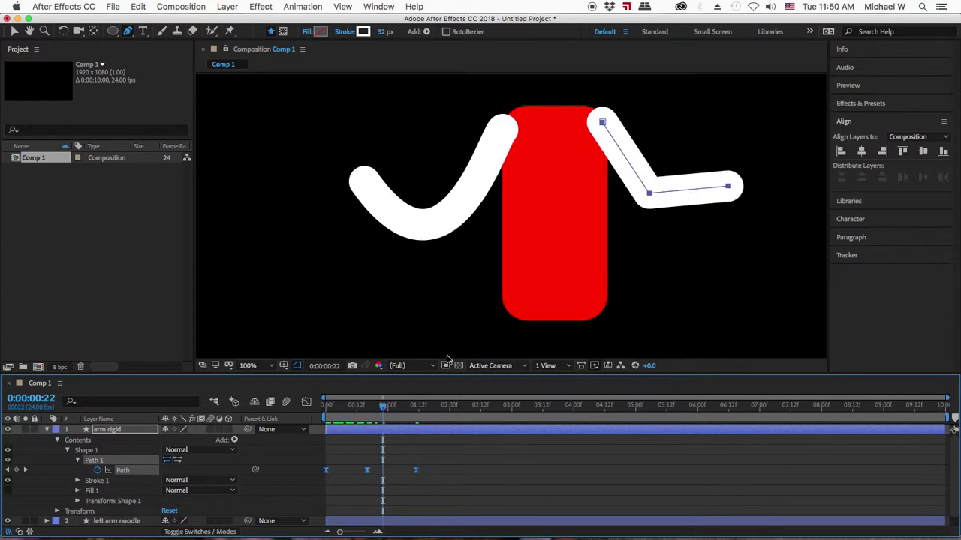
Play and scrub the timeline from the start past 0:00:01:11 to review both arms' motion.
{"action": "left_click_drag", "start_coordinate": [389, 406], "coordinate": [417, 406]}
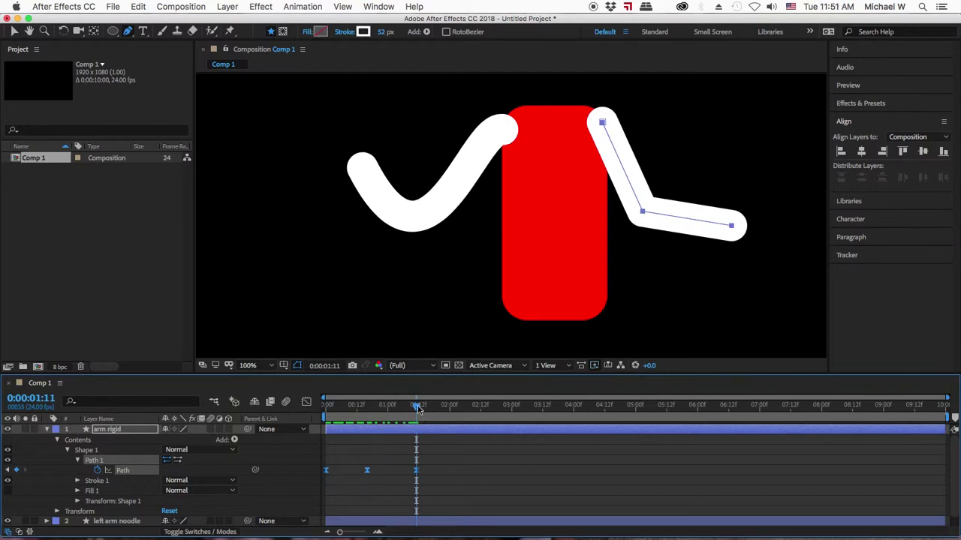
{"action": "left_click_drag", "start_coordinate": [418, 406], "coordinate": [324, 418]}
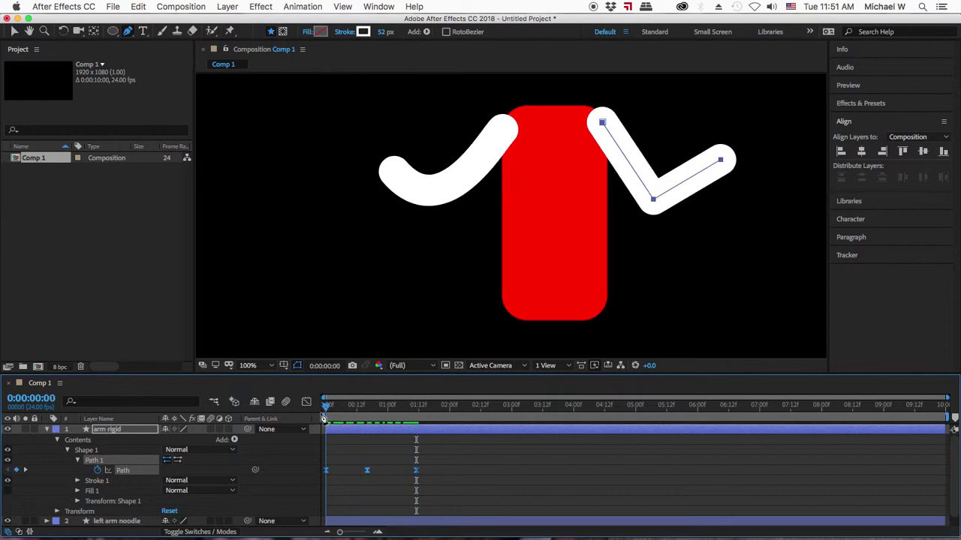
{"action": "left_click", "coordinate": [331, 407]}
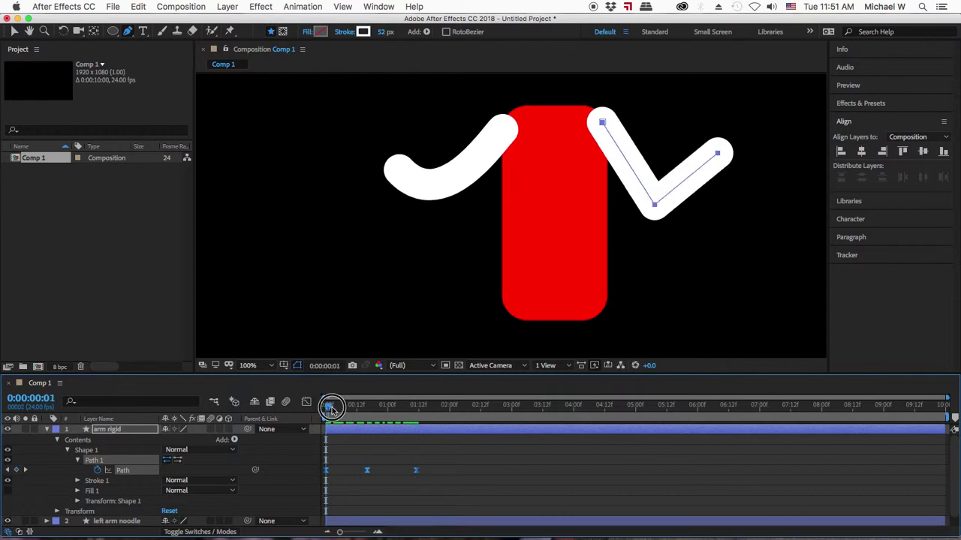
{"action": "key", "text": "space"}
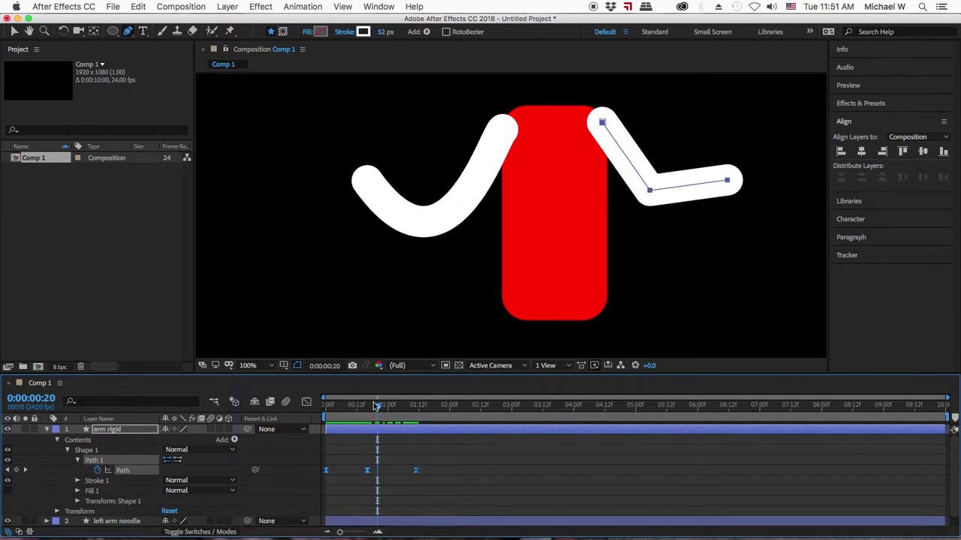
{"action": "left_click_drag", "start_coordinate": [375, 406], "coordinate": [422, 406]}
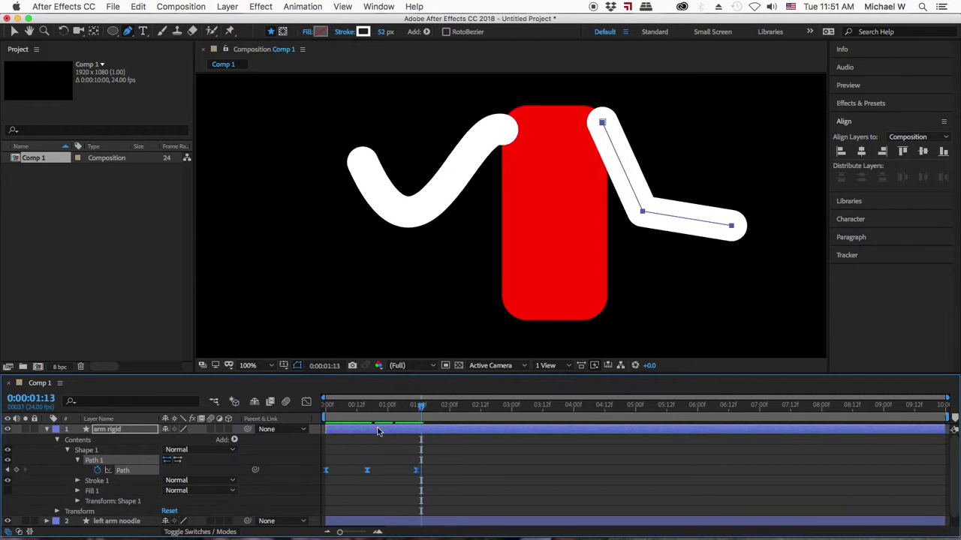
Collapse the arm rigid layer's properties and delete the arm rigid and left arm noodle layers, keeping only the torso.
{"action": "key", "text": "u"}
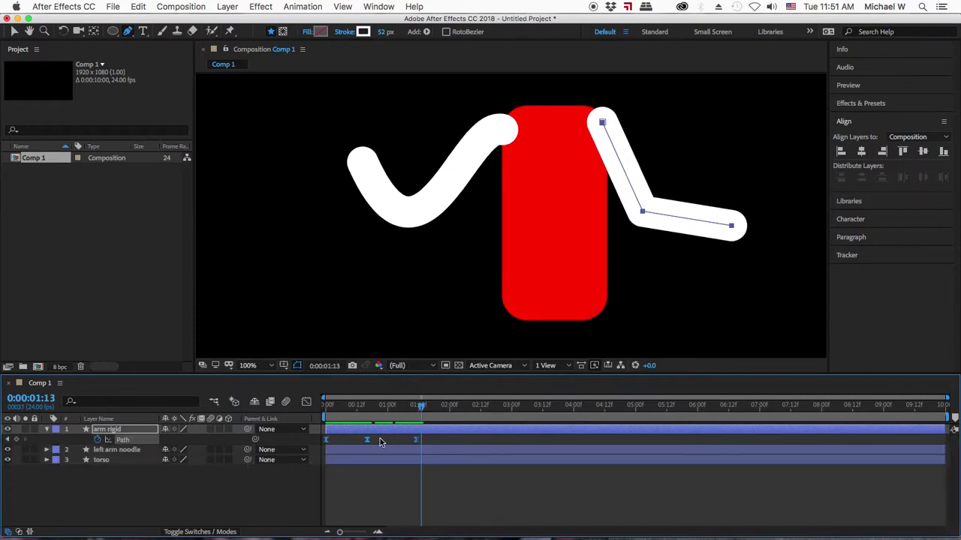
{"action": "key", "text": "u"}
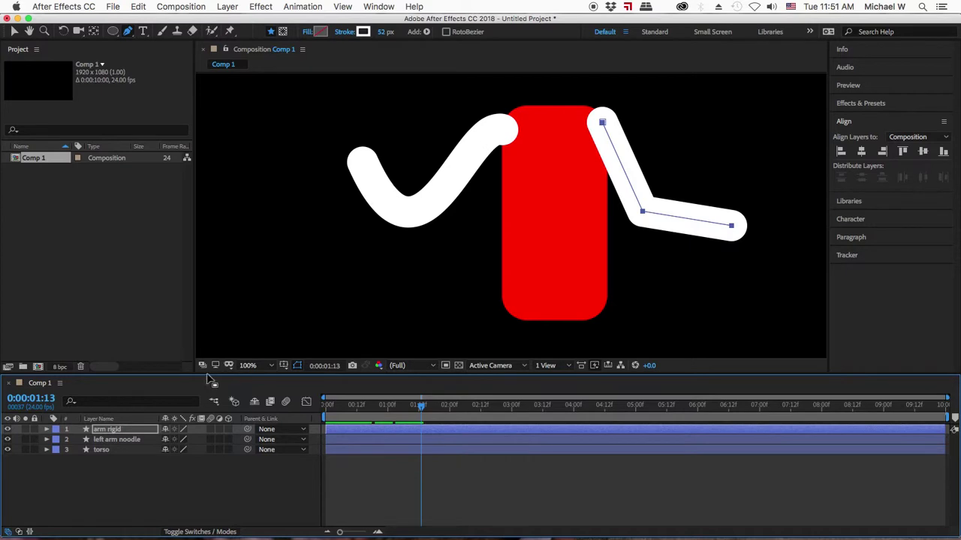
{"action": "left_click", "coordinate": [115, 441], "text": "shift"}
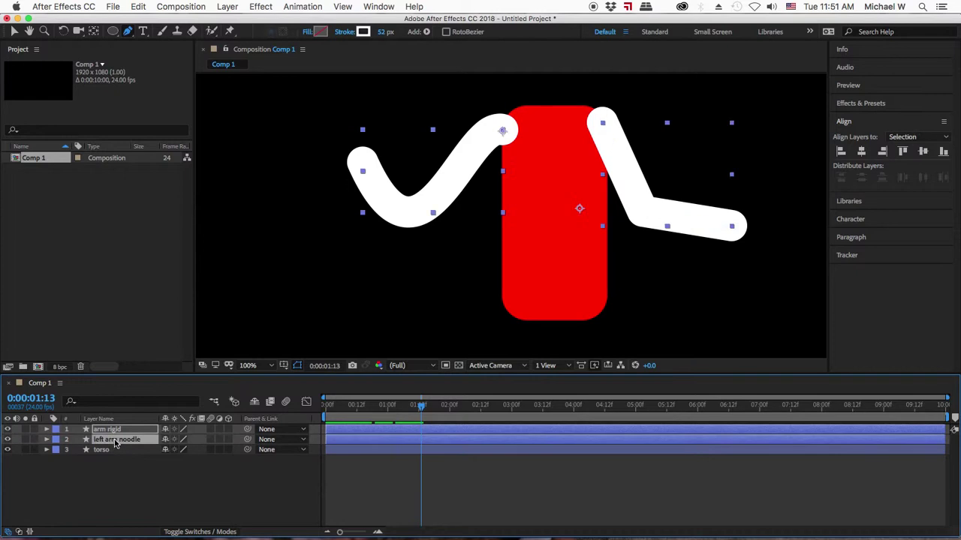
{"action": "left_click", "coordinate": [110, 449]}
{"action": "left_click", "coordinate": [111, 440]}
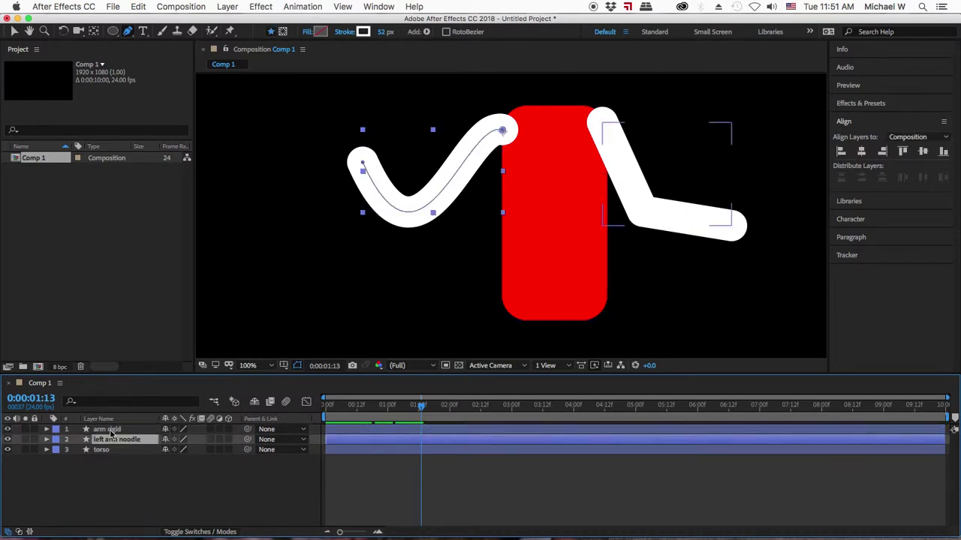
{"action": "left_click", "coordinate": [110, 430], "text": "shift"}
{"action": "key", "text": "Delete"}
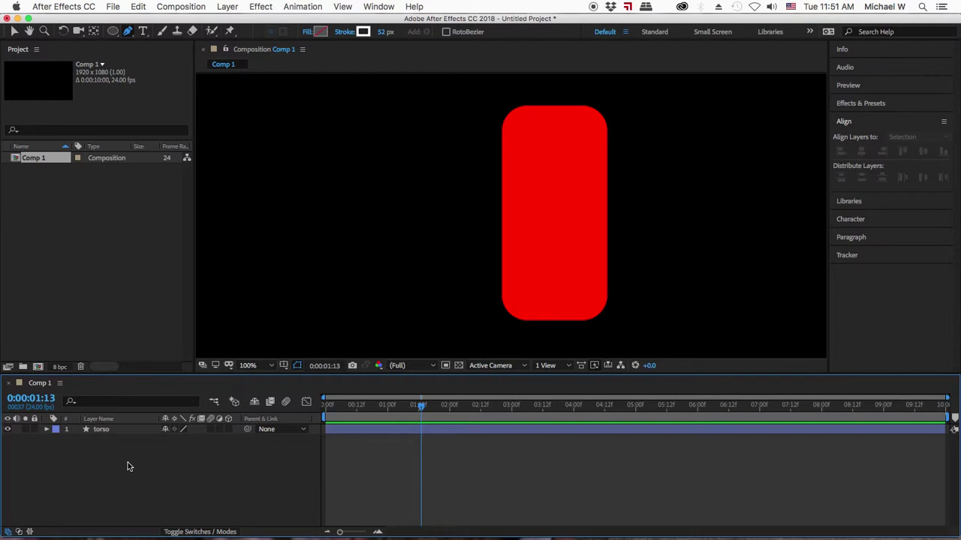
Draw a curved two-point arm path with the Pen tool, from the torso's upper-left corner outward to the left, on a new shape layer.
{"action": "left_click", "coordinate": [129, 33]}
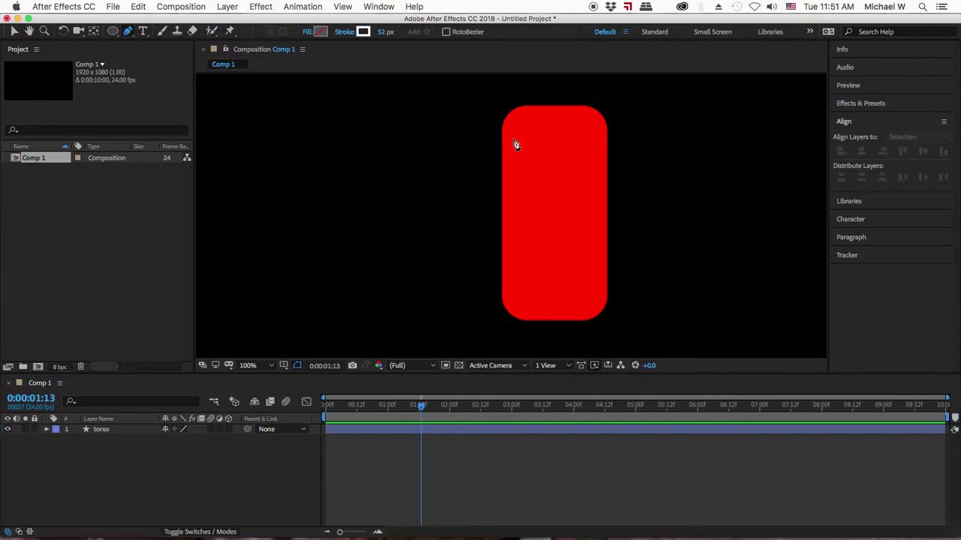
{"action": "left_click_drag", "start_coordinate": [507, 121], "coordinate": [501, 134]}
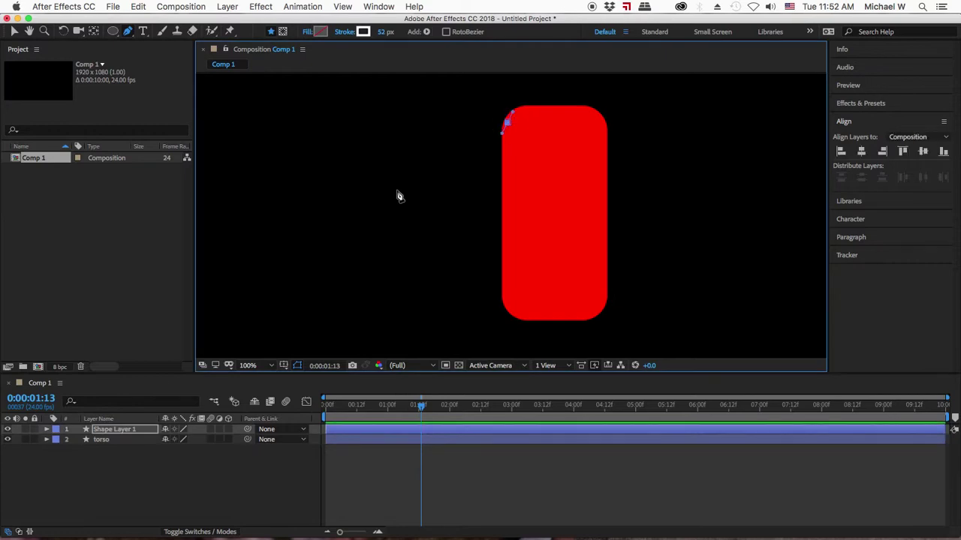
{"action": "left_click_drag", "start_coordinate": [392, 176], "coordinate": [338, 122]}
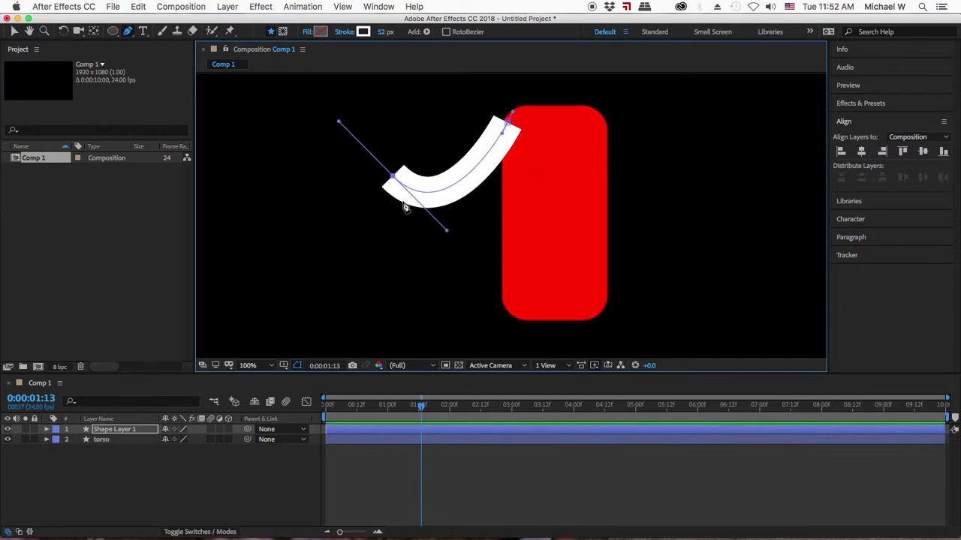
Set the new arm's Stroke 1 to Round Cap line ends and a Round Join.
{"action": "left_click", "coordinate": [46, 430]}
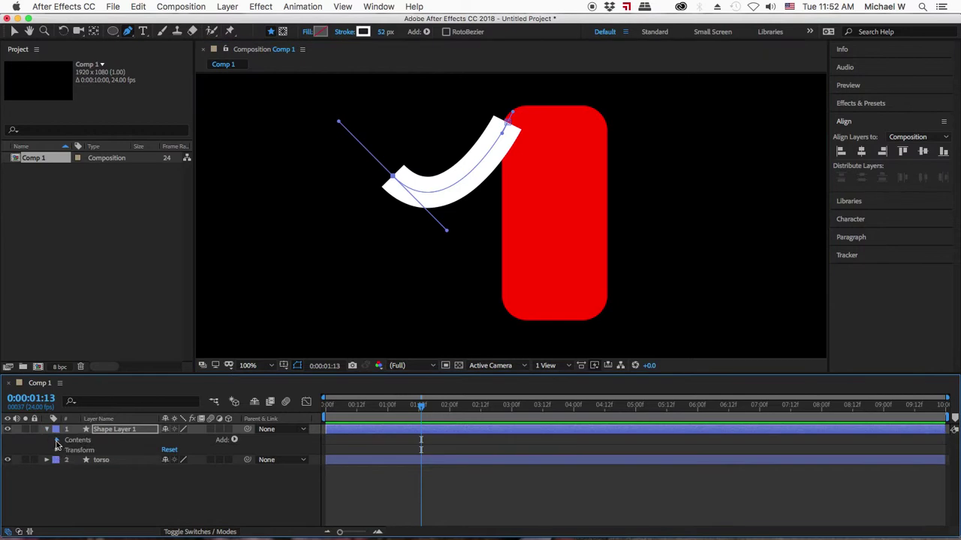
{"action": "left_click", "coordinate": [57, 440]}
{"action": "left_click", "coordinate": [66, 450]}
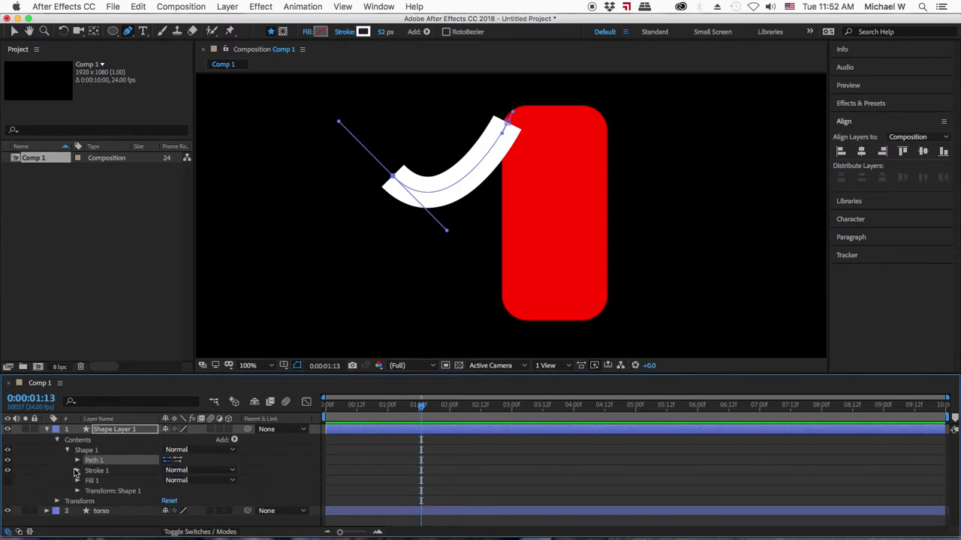
{"action": "left_click", "coordinate": [76, 471]}
{"action": "left_click", "coordinate": [197, 490]}
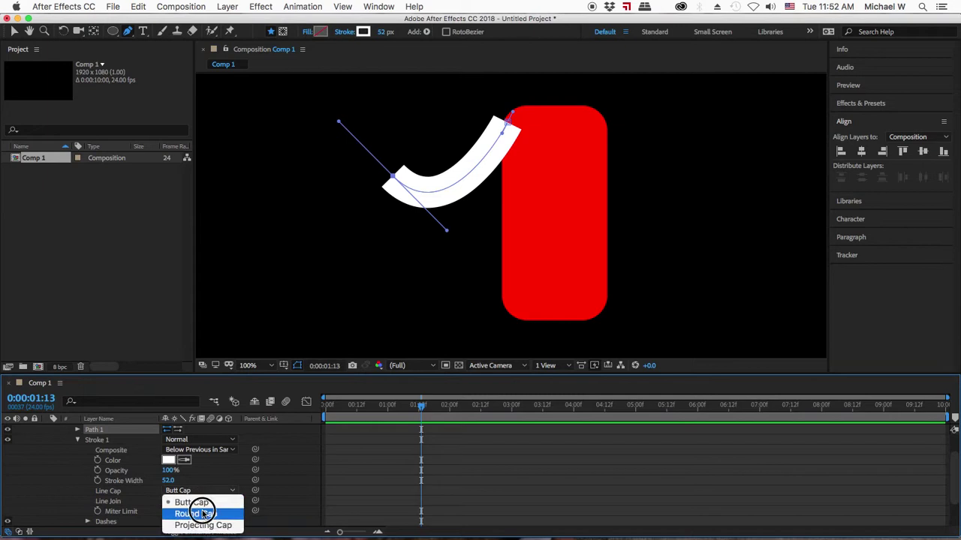
{"action": "left_click", "coordinate": [204, 514]}
{"action": "left_click", "coordinate": [198, 500]}
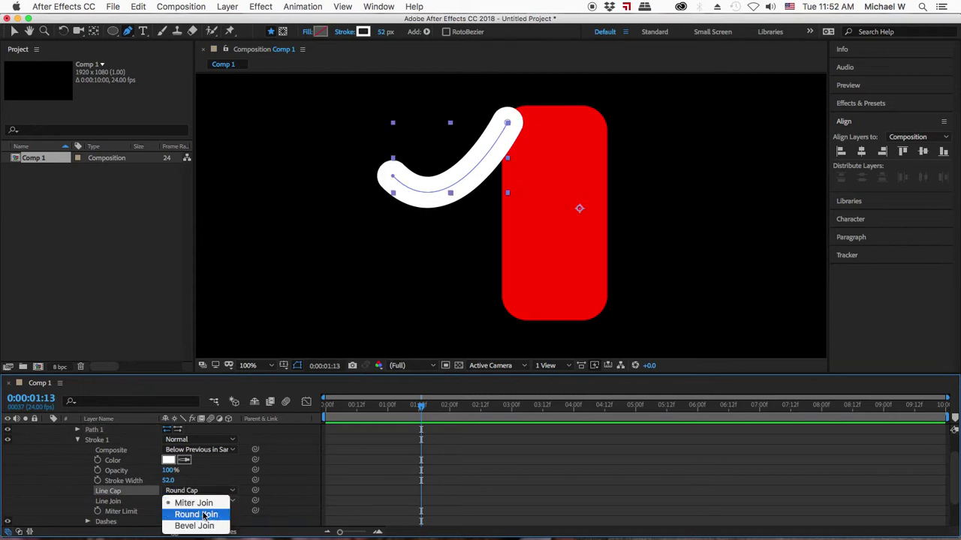
{"action": "left_click", "coordinate": [212, 513]}
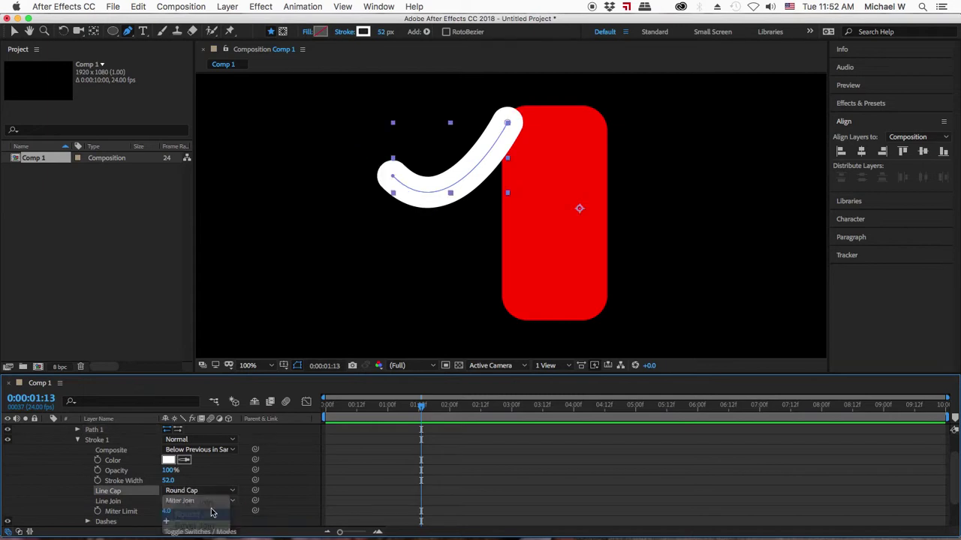
Move the current time to 0:00:00:00 and collapse the arm's Stroke 1 properties.
{"action": "left_click", "coordinate": [410, 411]}
{"action": "left_click_drag", "start_coordinate": [409, 411], "coordinate": [343, 405]}
{"action": "scroll", "coordinate": [108, 486], "scroll_direction": "up", "scroll_amount": 2}
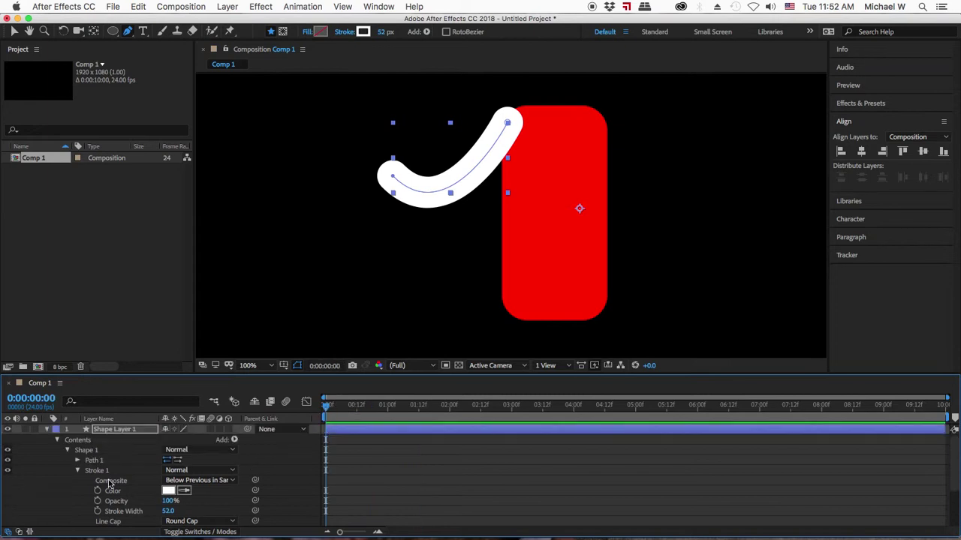
{"action": "left_click", "coordinate": [78, 473]}
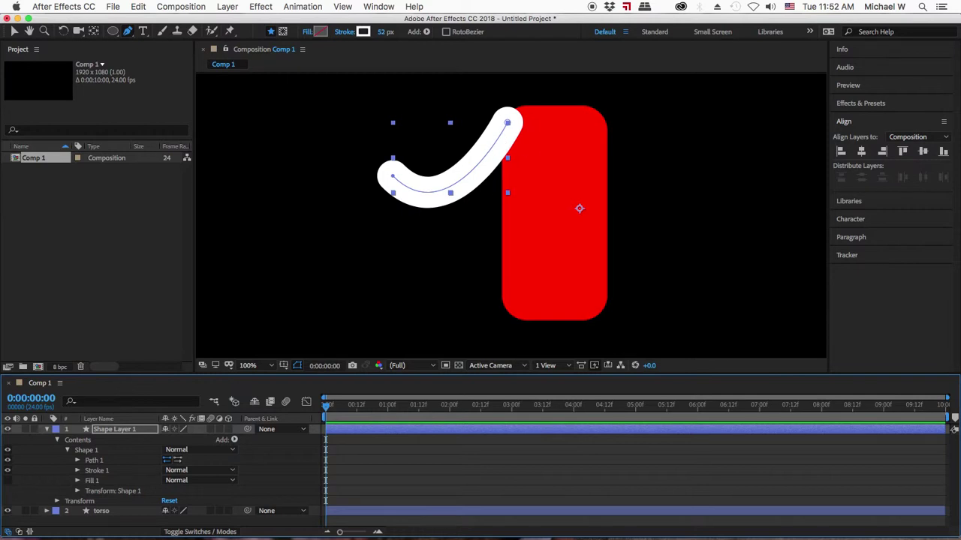
Change the arm's stroke color from white to a fully saturated bright green.
{"action": "left_click", "coordinate": [363, 32]}
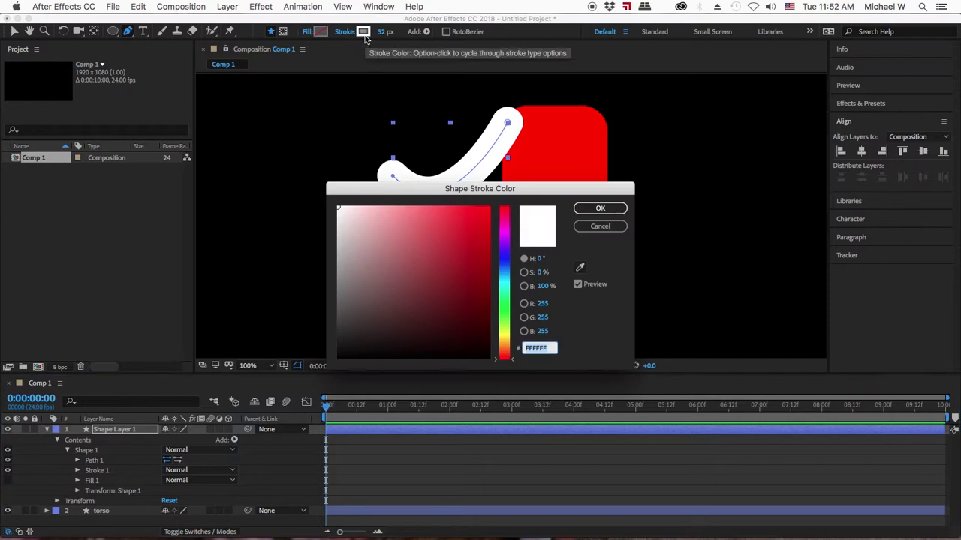
{"action": "left_click_drag", "start_coordinate": [409, 187], "coordinate": [614, 175]}
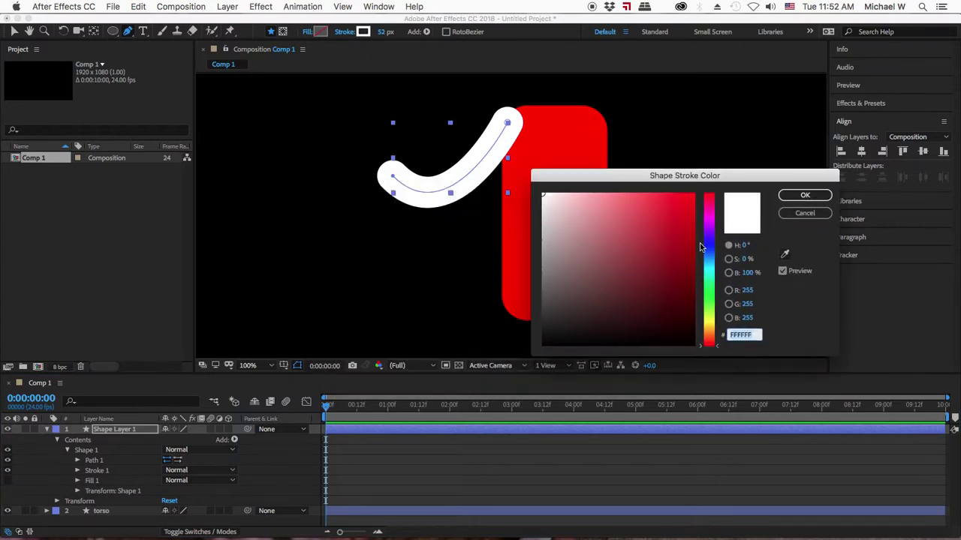
{"action": "left_click_drag", "start_coordinate": [707, 251], "coordinate": [707, 294]}
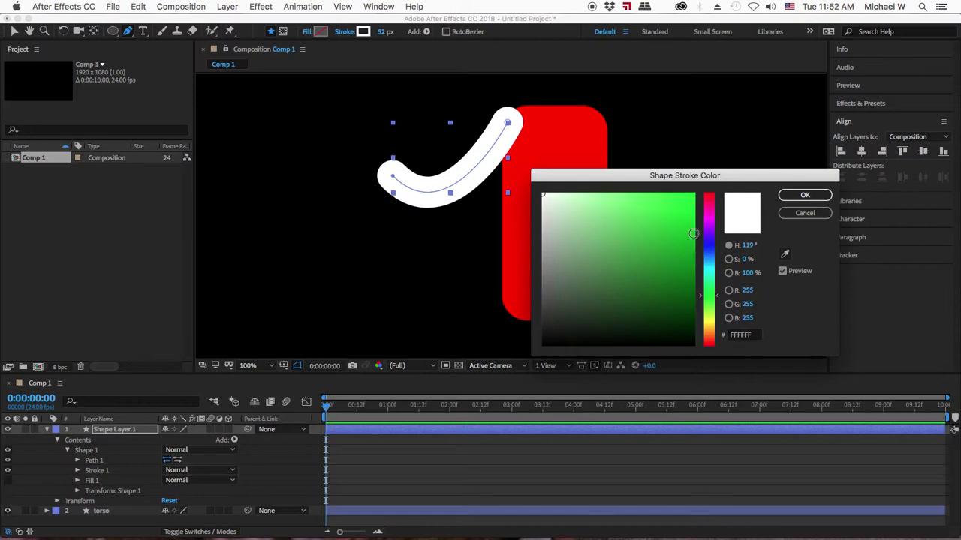
{"action": "left_click_drag", "start_coordinate": [694, 234], "coordinate": [712, 193]}
{"action": "left_click", "coordinate": [804, 195]}
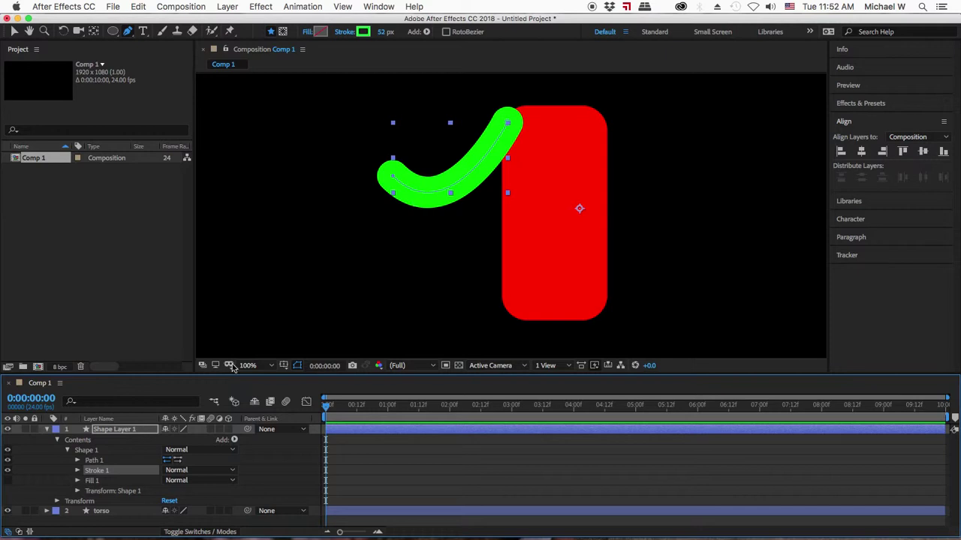
Expand the arm's Path 1 and rename Shape Layer 1 as "left arm".
{"action": "left_click", "coordinate": [77, 460]}
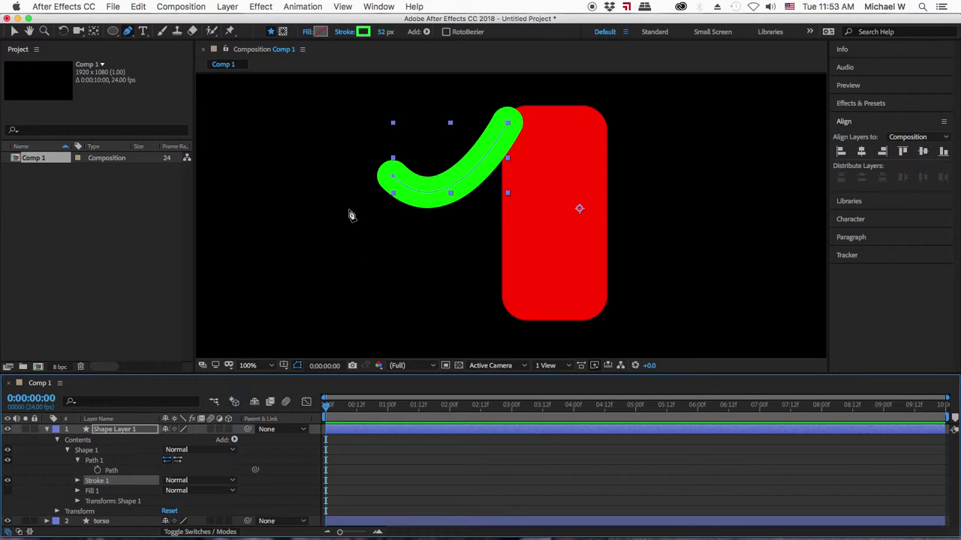
{"action": "left_click", "coordinate": [86, 451]}
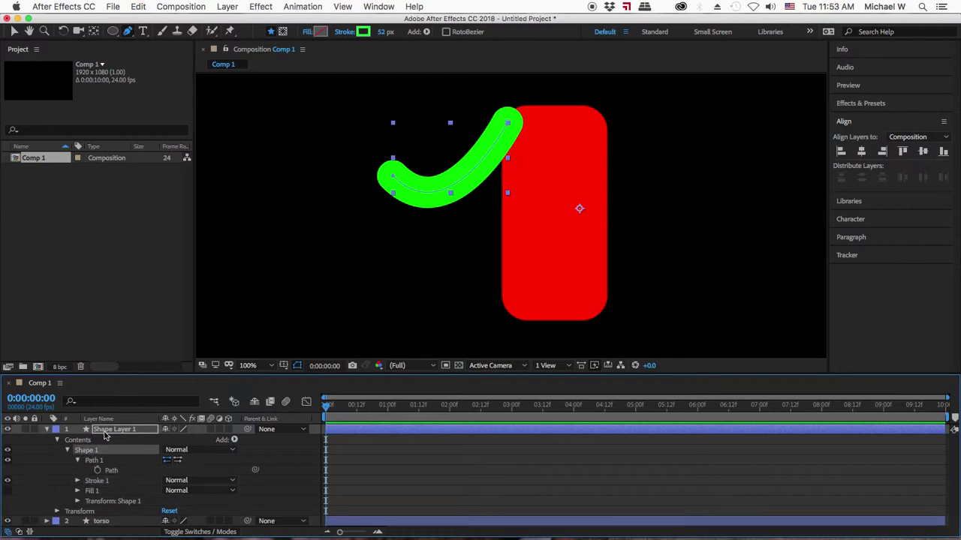
{"action": "left_click", "coordinate": [108, 432]}
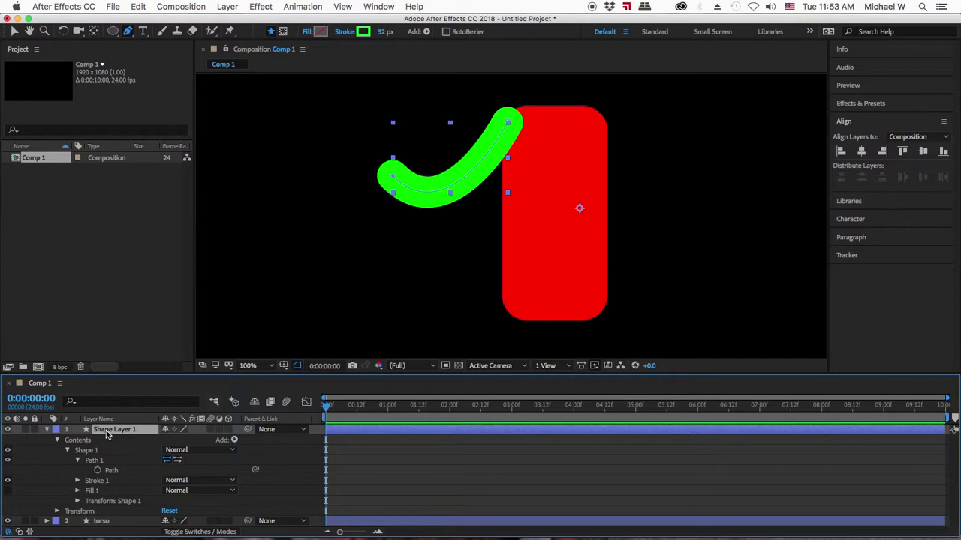
{"action": "key", "text": "Return"}
{"action": "type", "text": "left arm"}
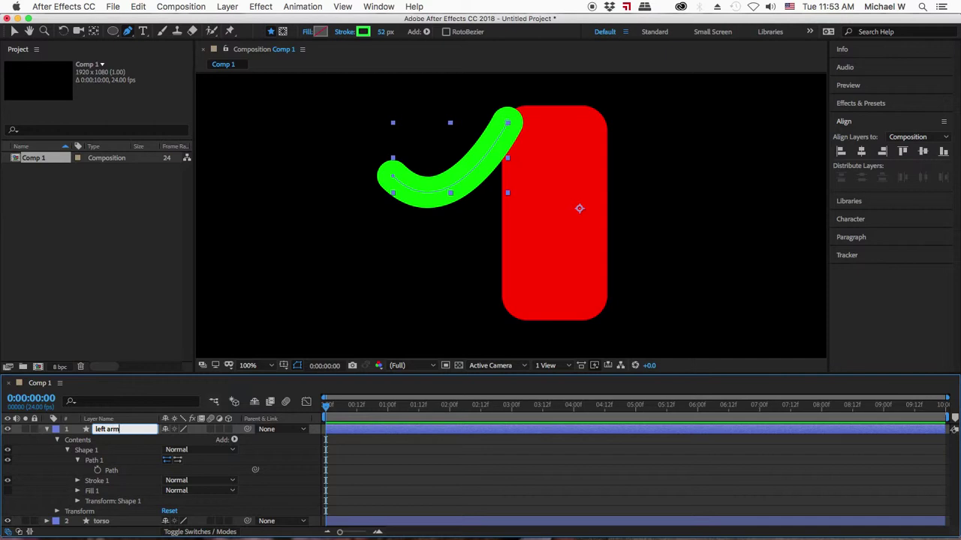
{"action": "key", "text": "Return"}
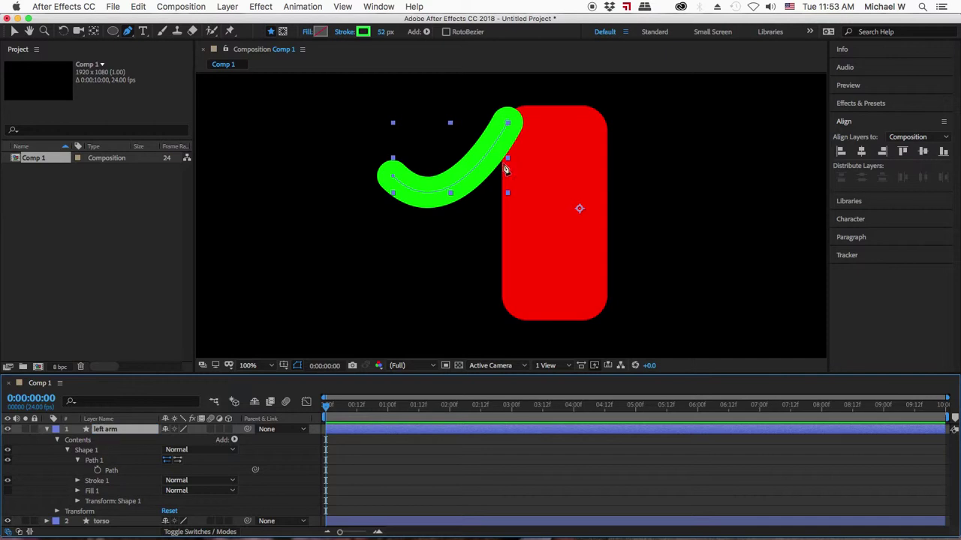
Rename the left arm layer's Shape 1 group as "skin" and collapse the group, leaving it selected.
{"action": "left_click", "coordinate": [81, 446]}
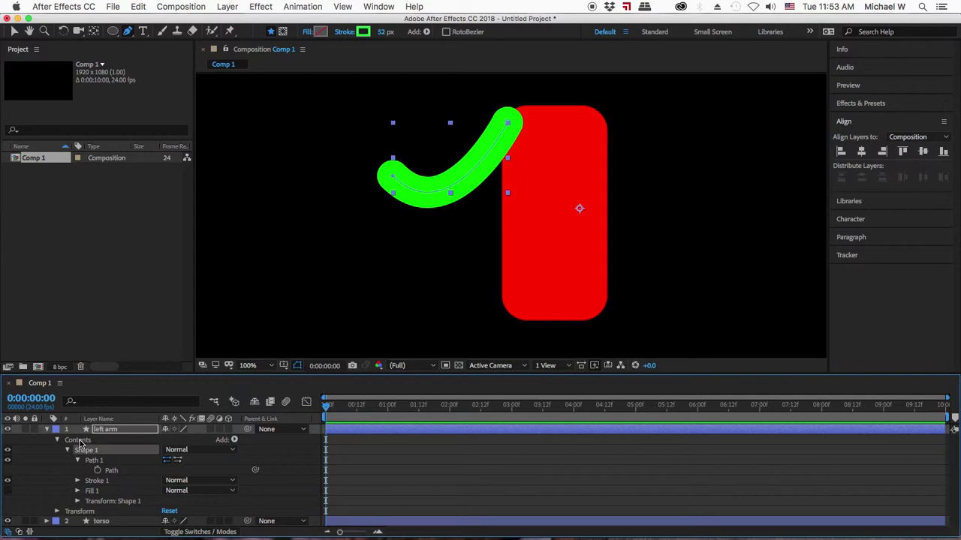
{"action": "left_click", "coordinate": [78, 442]}
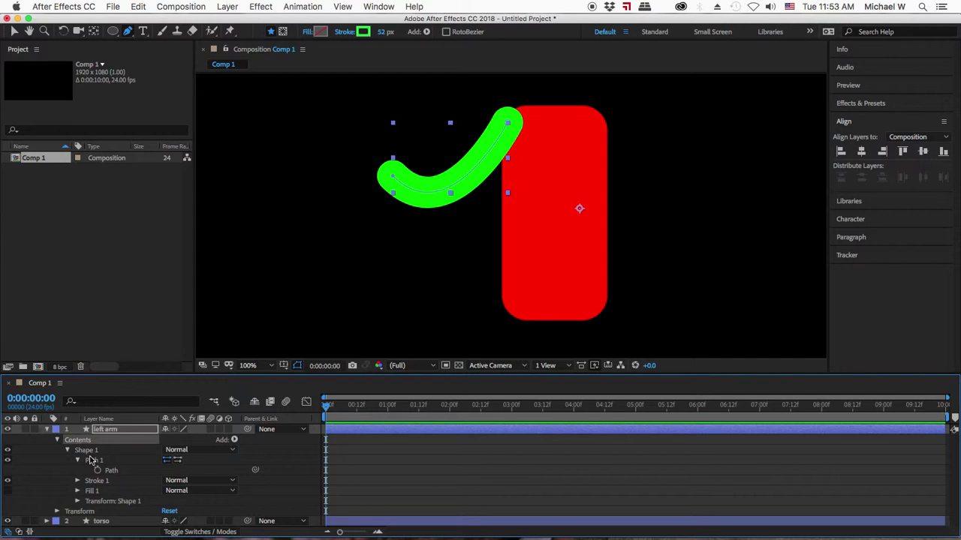
{"action": "left_click", "coordinate": [87, 451]}
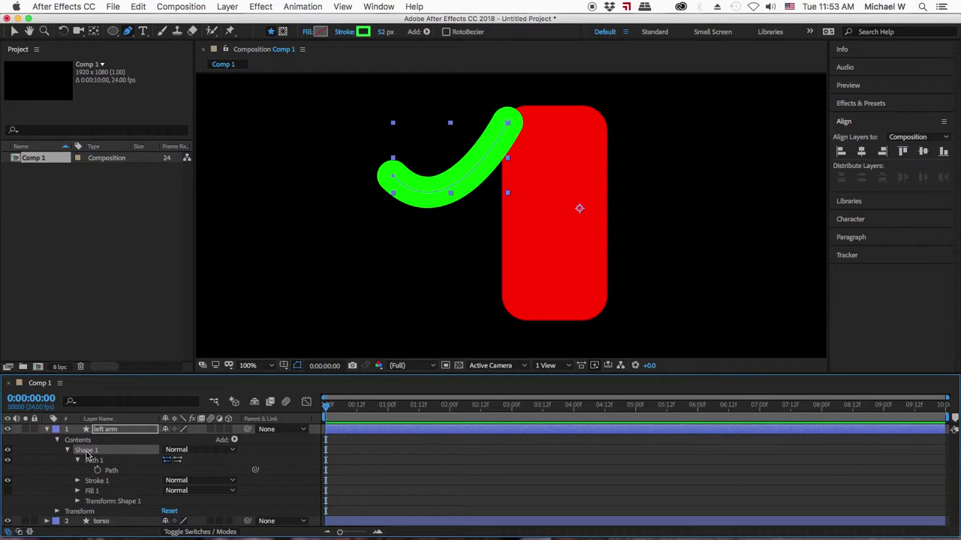
{"action": "key", "text": "Return"}
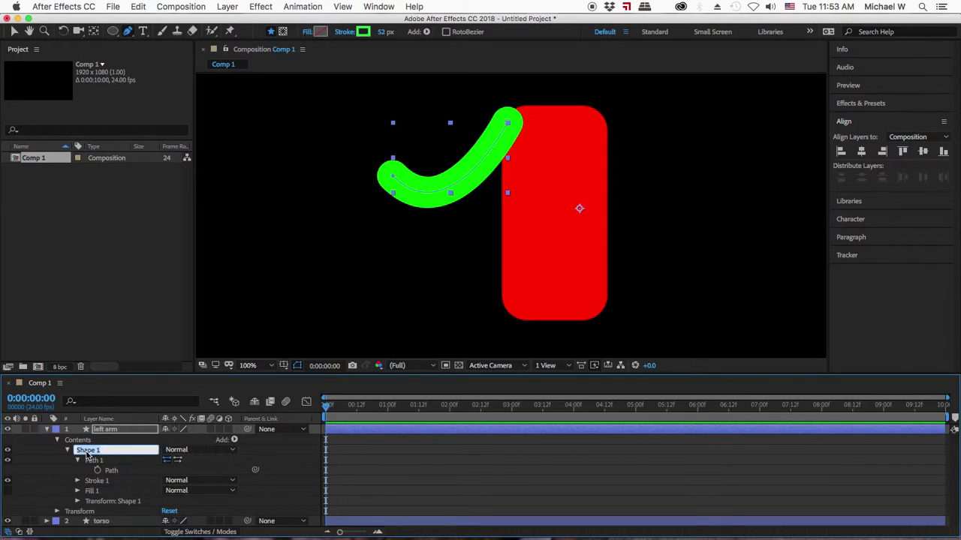
{"action": "type", "text": "skin"}
{"action": "key", "text": "Return"}
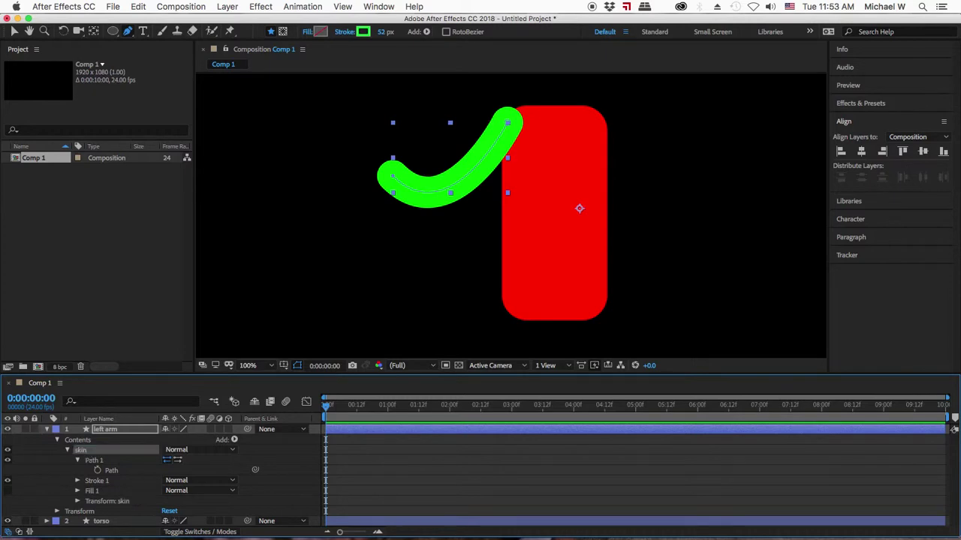
{"action": "left_click", "coordinate": [66, 450]}
{"action": "left_click", "coordinate": [82, 453]}
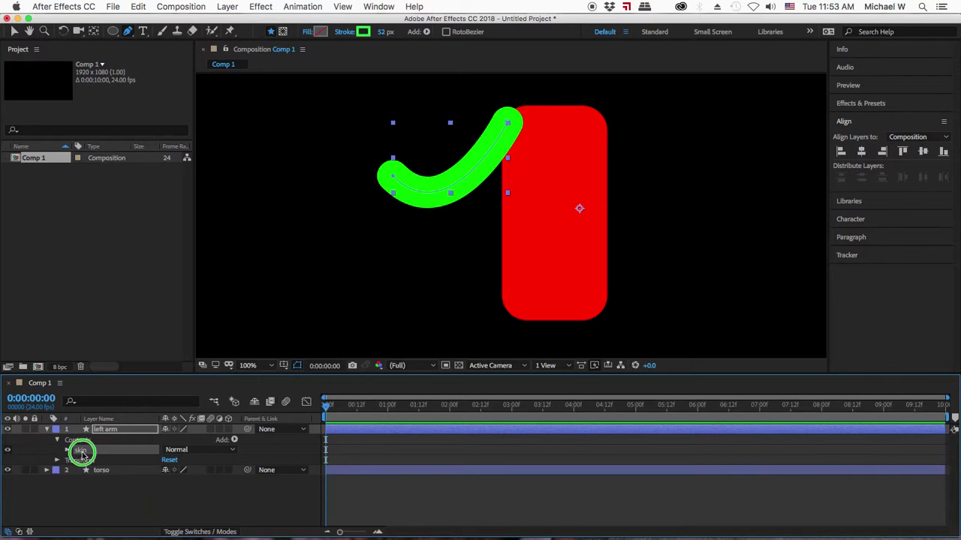
{"action": "right_click", "coordinate": [83, 453]}
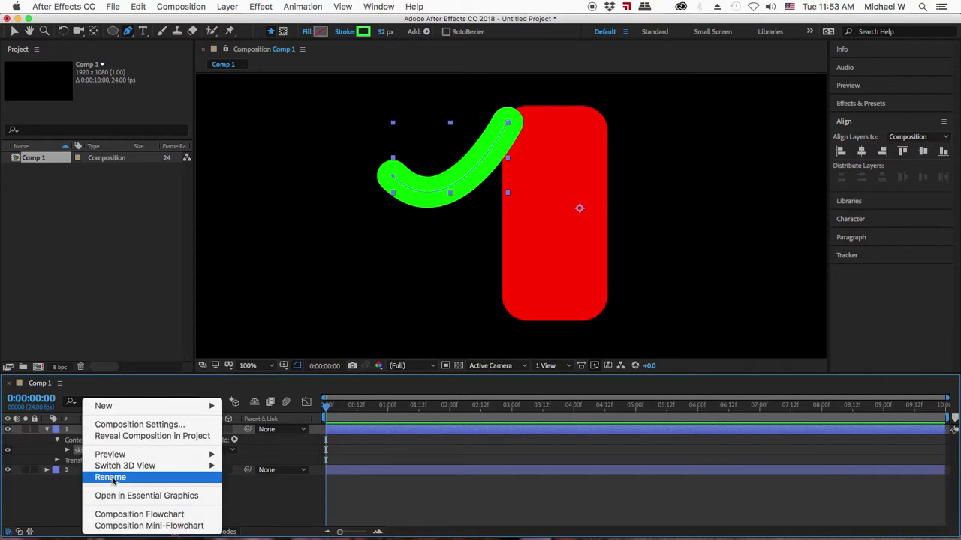
{"action": "left_click", "coordinate": [65, 498]}
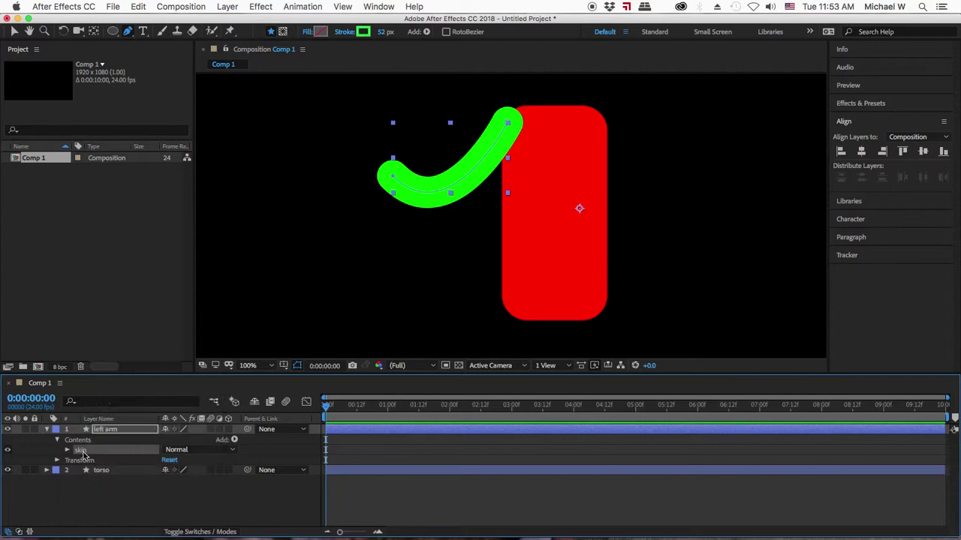
{"action": "left_click", "coordinate": [114, 431]}
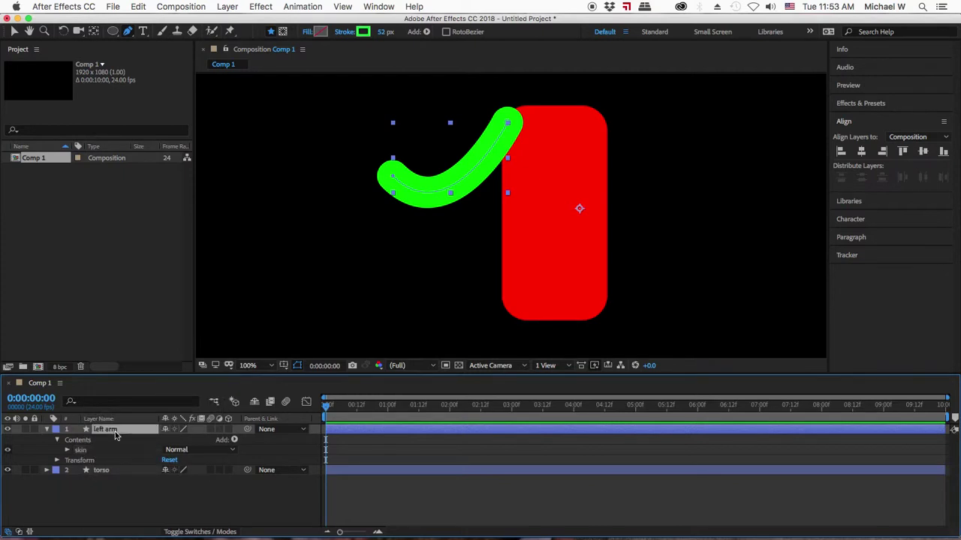
Set a Path keyframe at 0:00:00:00 on the skin group's Path 1, and collapse the skin group.
{"action": "left_click", "coordinate": [66, 451]}
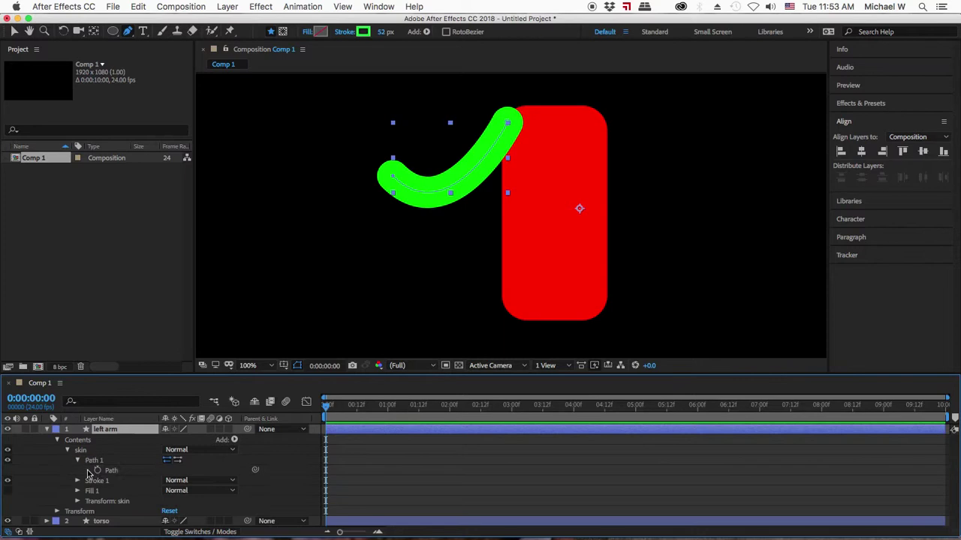
{"action": "left_click", "coordinate": [96, 470]}
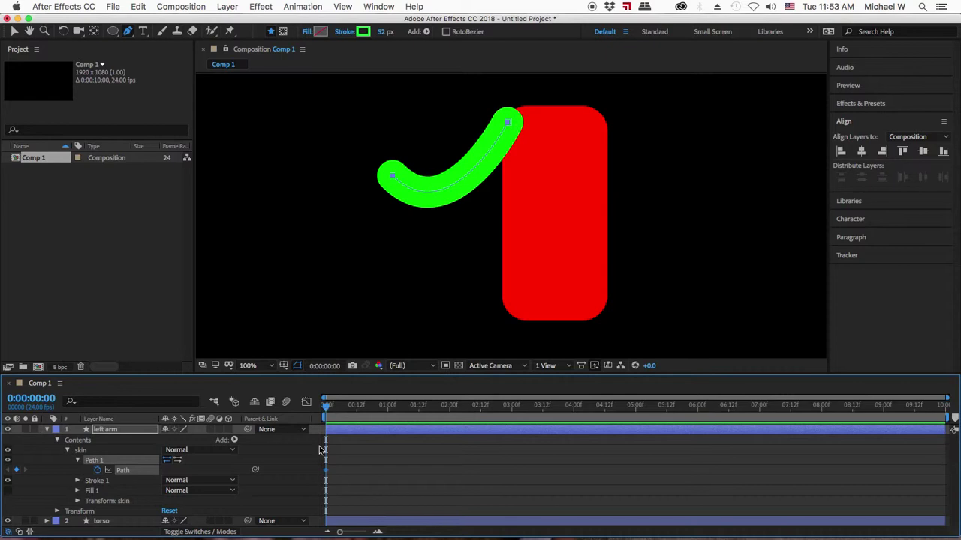
{"action": "left_click", "coordinate": [83, 451]}
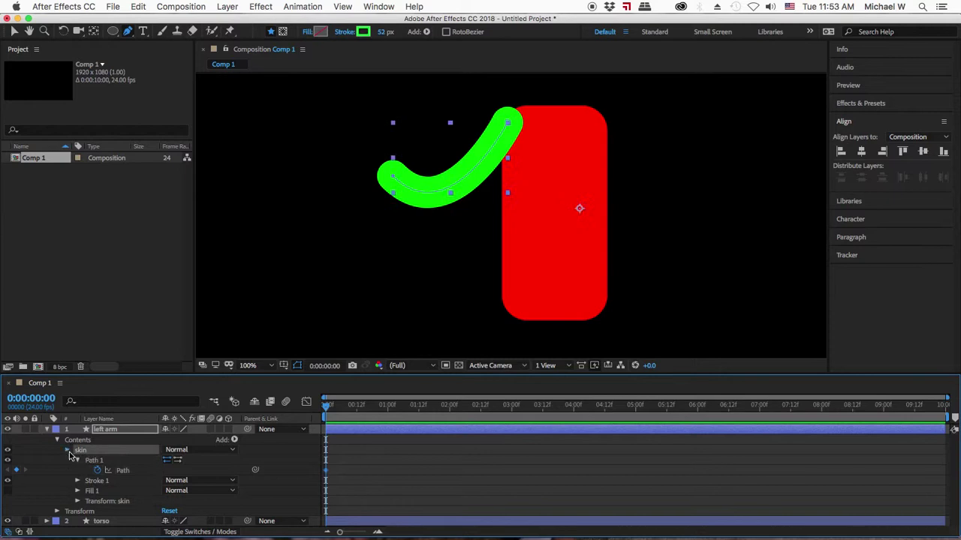
{"action": "left_click", "coordinate": [67, 450]}
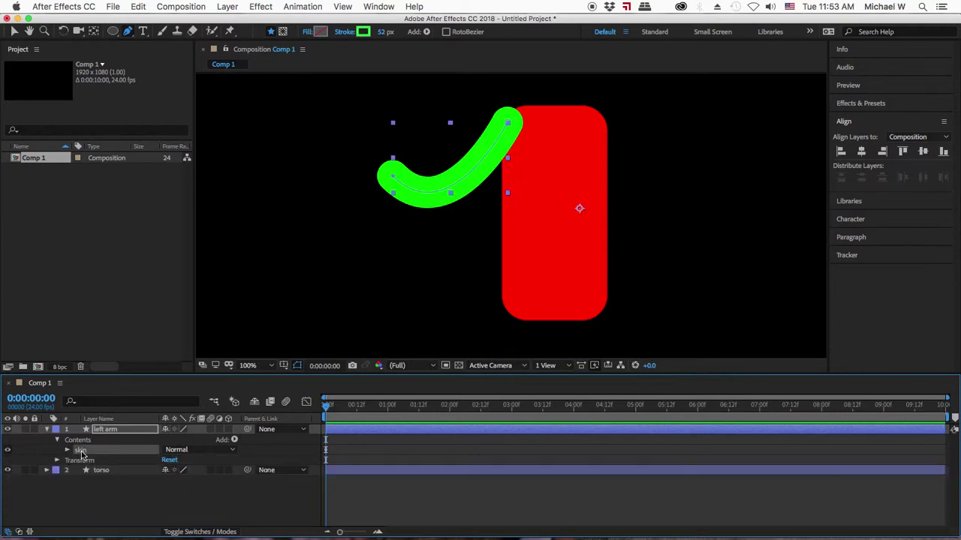
Duplicate the skin group inside the left arm layer and open the upper copy's name for editing.
{"action": "left_click", "coordinate": [114, 431]}
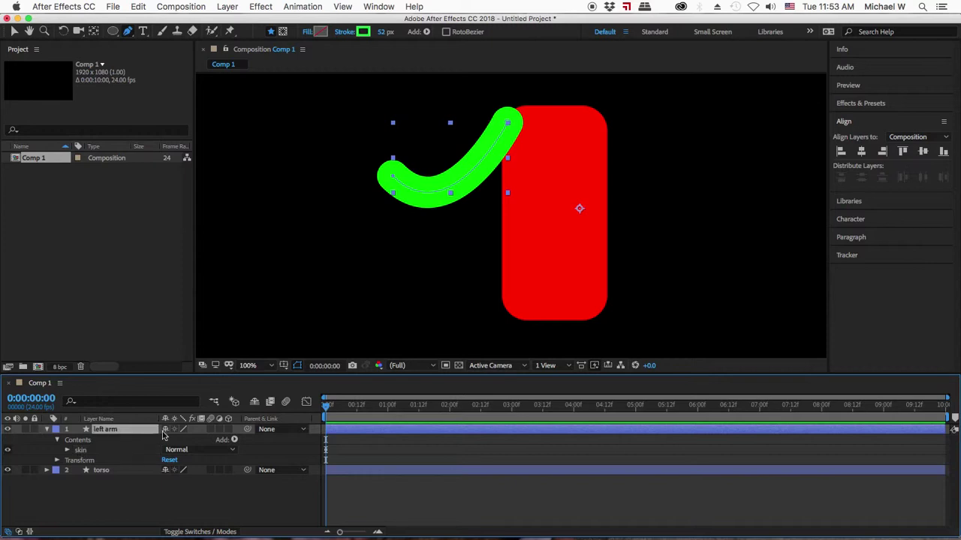
{"action": "left_click", "coordinate": [79, 443]}
{"action": "left_click", "coordinate": [81, 451]}
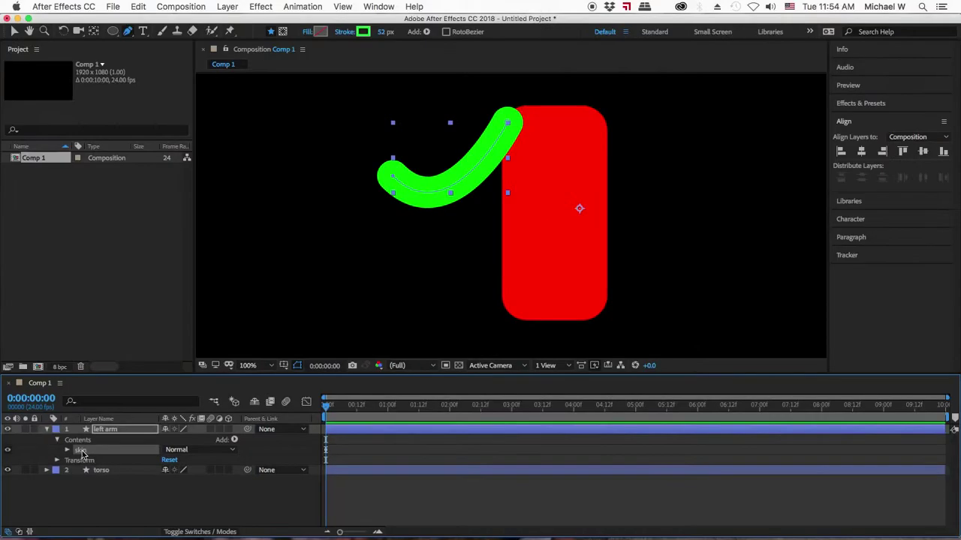
{"action": "key", "text": "super+d"}
{"action": "right_click", "coordinate": [80, 450]}
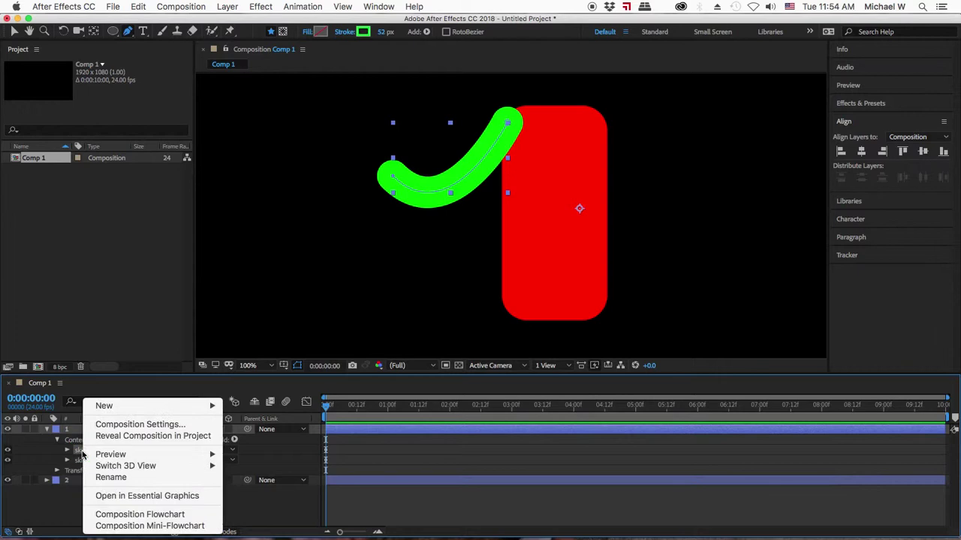
{"action": "left_click", "coordinate": [110, 477]}
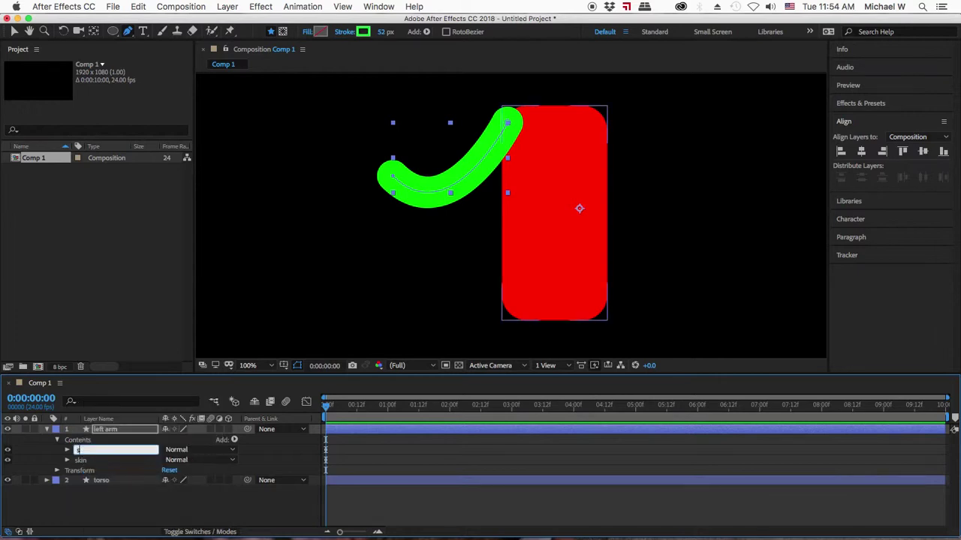
Rename the upper shape group in the left arm layer to sleeve and remove the keyframing from its Path property.
{"action": "type", "text": "sleeve"}
{"action": "key", "text": "Return"}
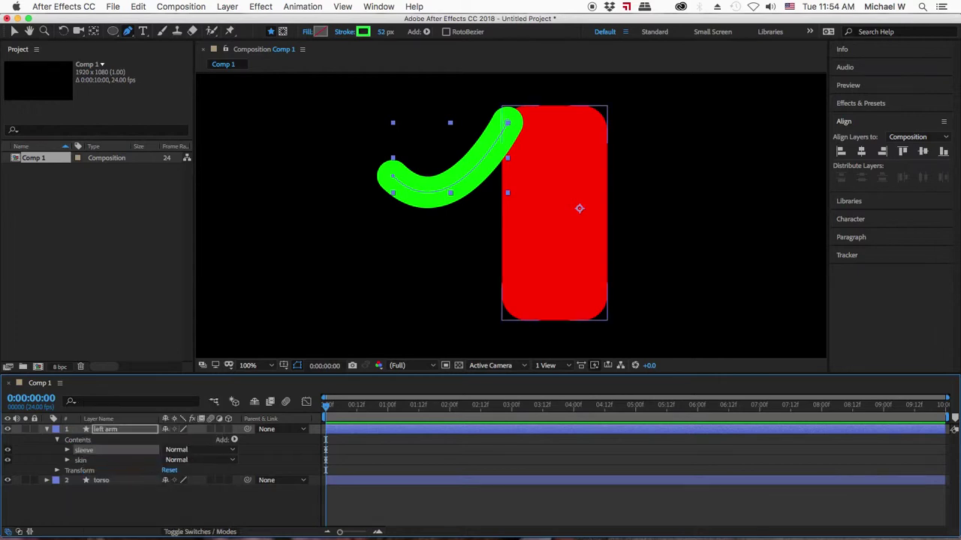
{"action": "left_click", "coordinate": [67, 450]}
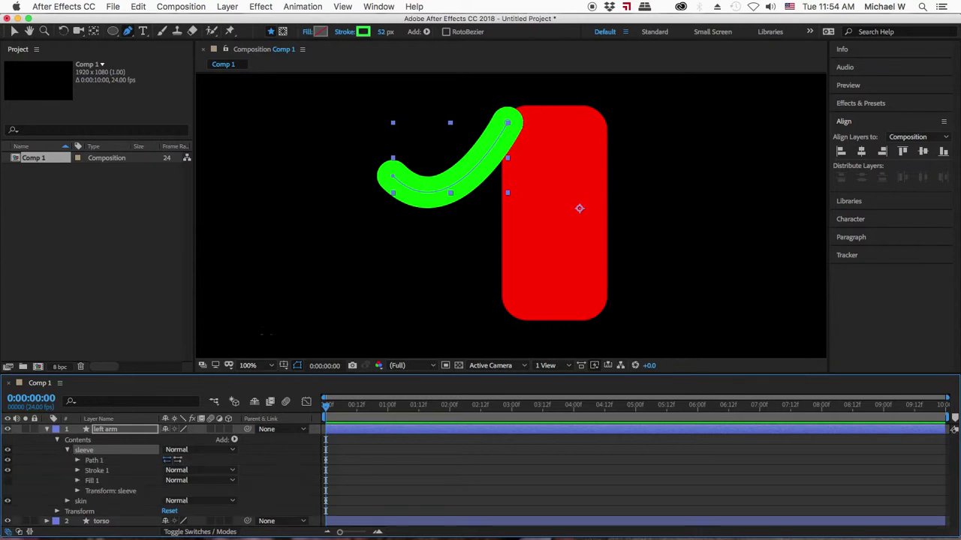
{"action": "left_click", "coordinate": [78, 460]}
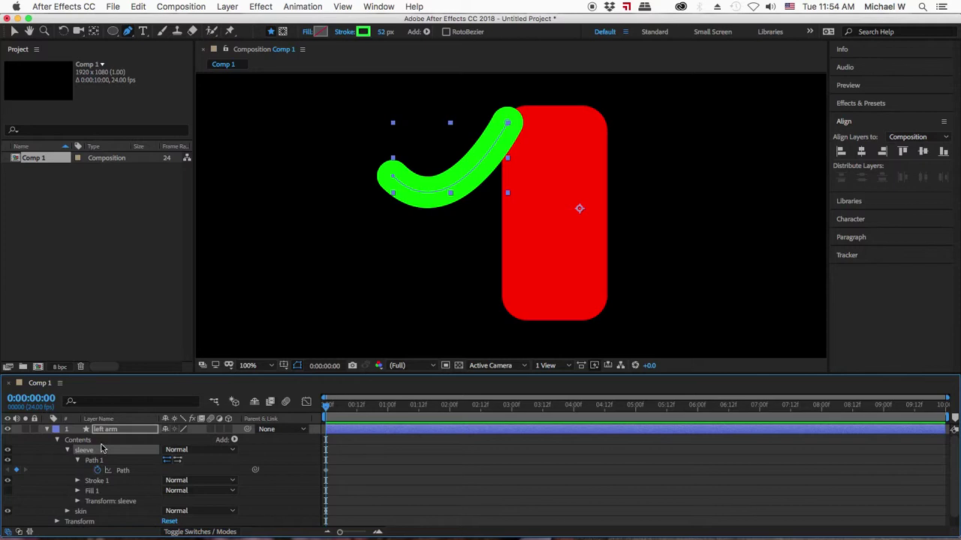
{"action": "left_click_drag", "start_coordinate": [150, 375], "coordinate": [150, 318]}
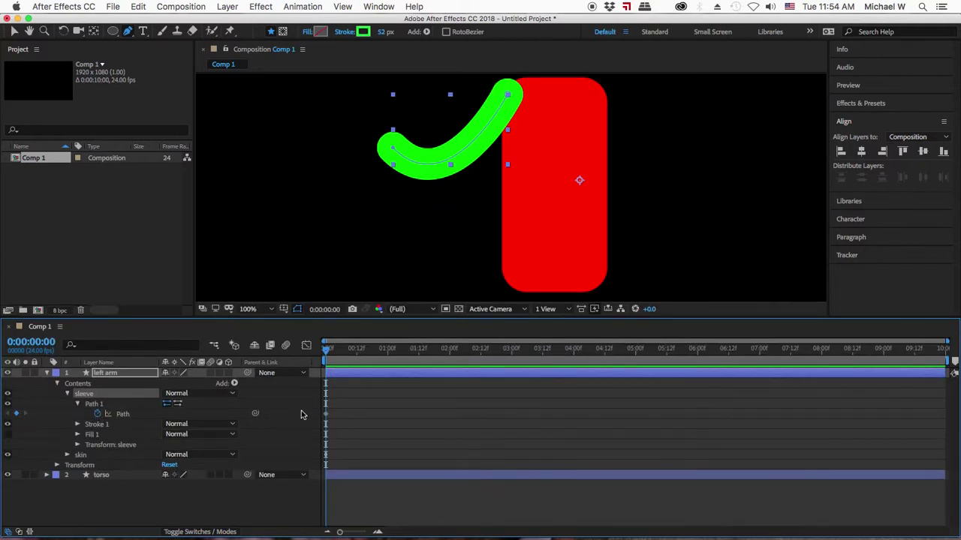
{"action": "left_click", "coordinate": [98, 414]}
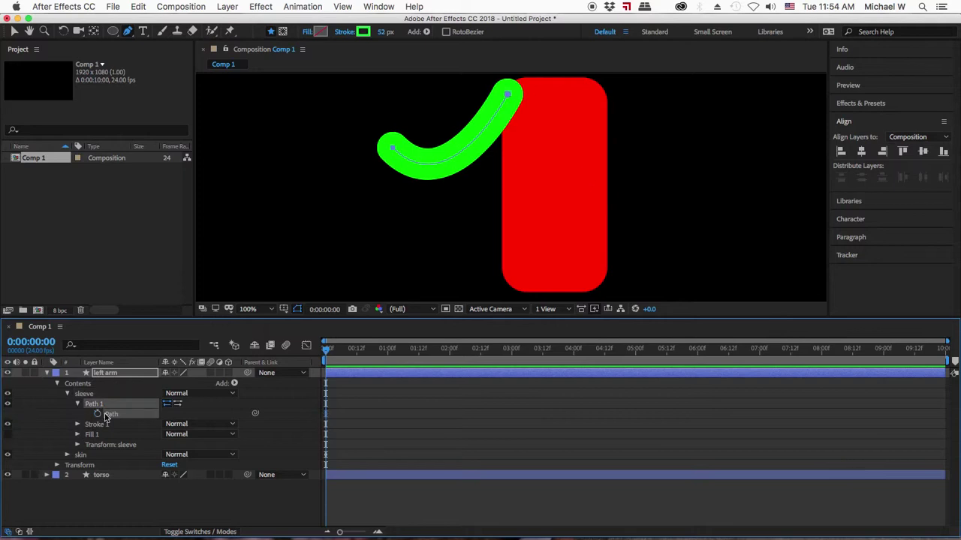
Link the sleeve group's Path to the skin group's Path with the expression content("skin").content("Path 1").path.
{"action": "left_click", "coordinate": [67, 456]}
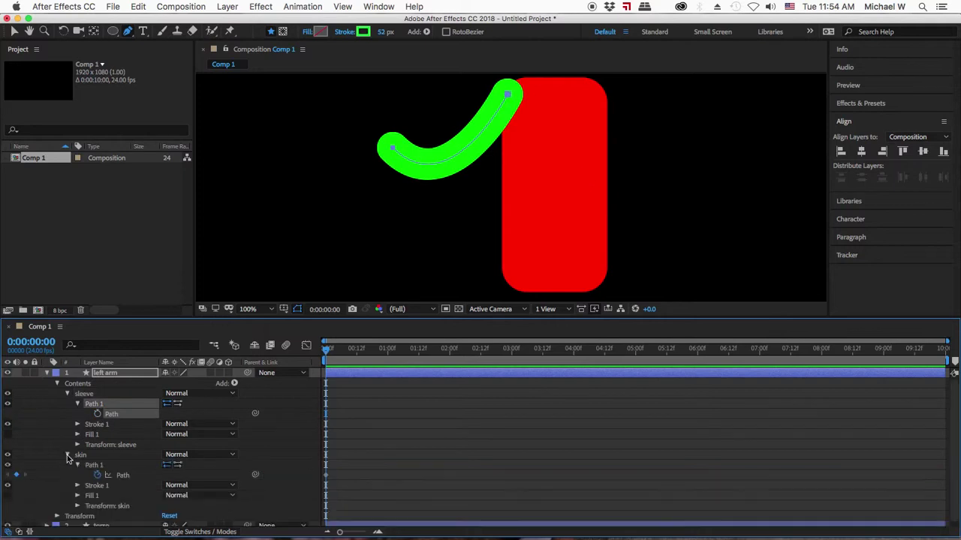
{"action": "left_click", "coordinate": [97, 415], "text": "alt"}
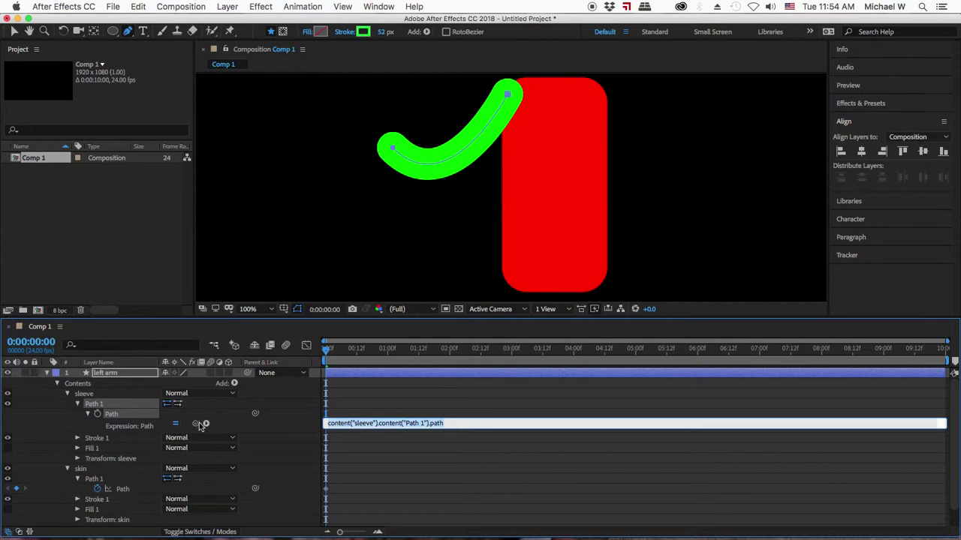
{"action": "left_click_drag", "start_coordinate": [197, 425], "coordinate": [121, 492]}
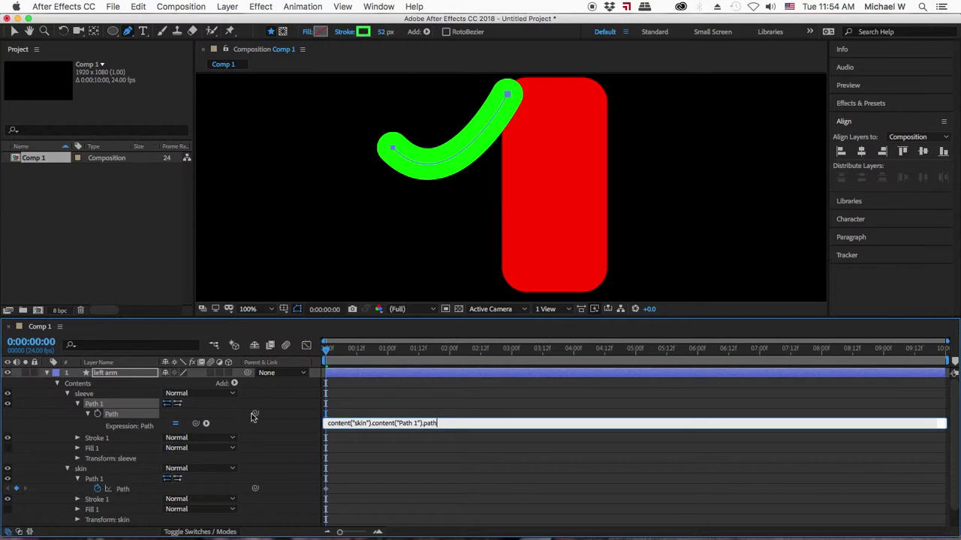
{"action": "left_click", "coordinate": [365, 396]}
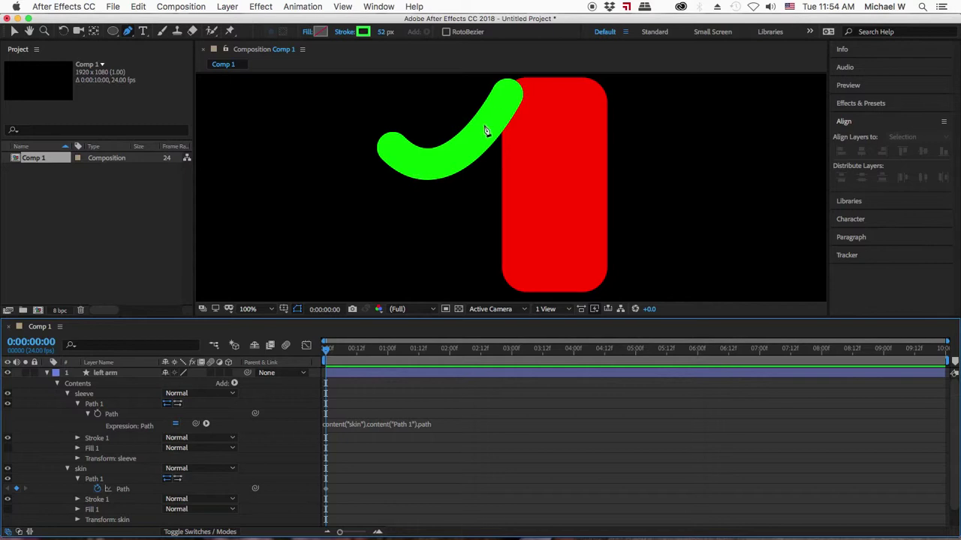
{"action": "left_click", "coordinate": [106, 399]}
{"action": "left_click", "coordinate": [91, 396]}
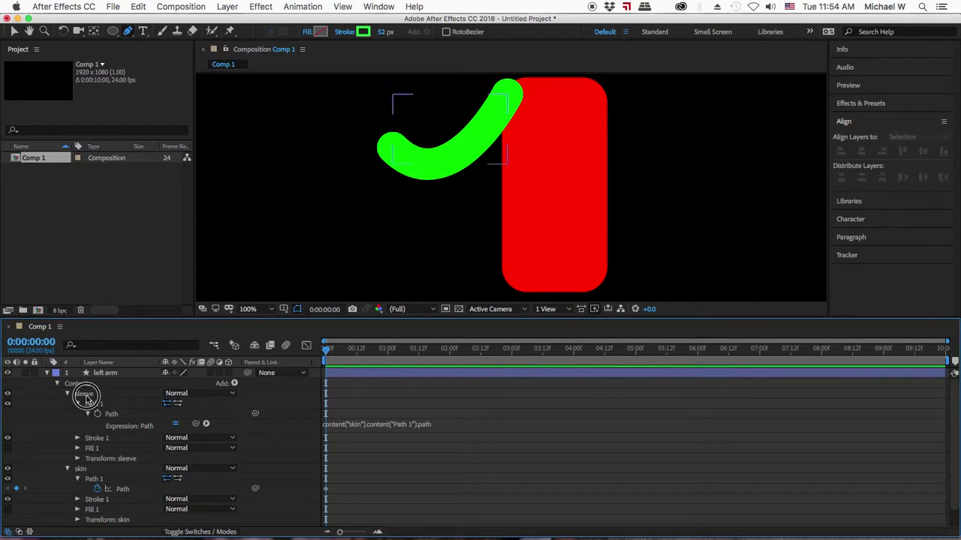
{"action": "left_click", "coordinate": [78, 406]}
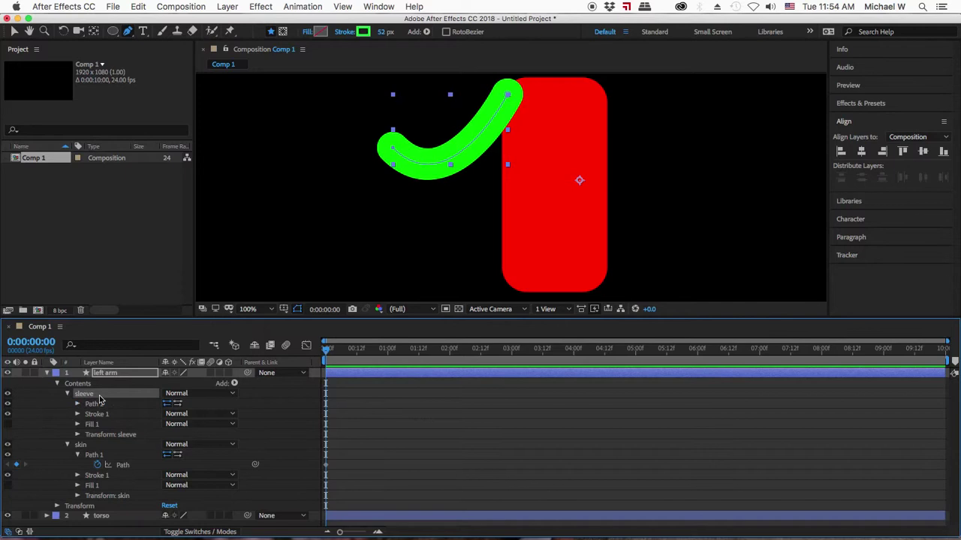
{"action": "left_click", "coordinate": [78, 428]}
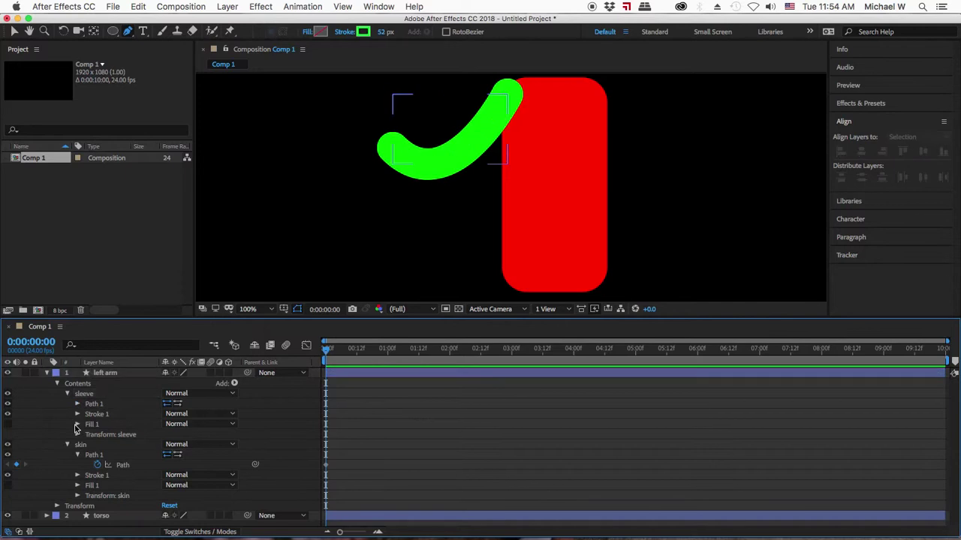
{"action": "left_click", "coordinate": [78, 424]}
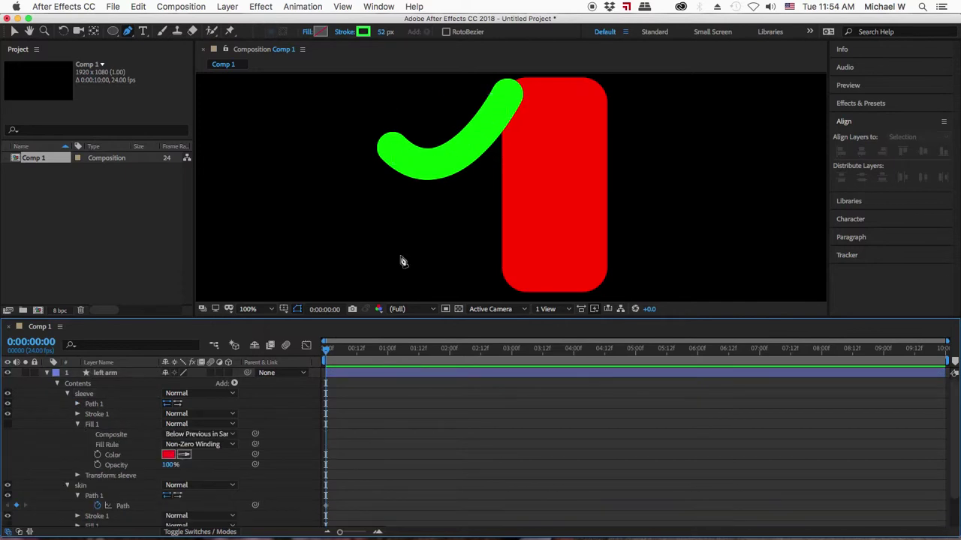
{"action": "left_click", "coordinate": [182, 455]}
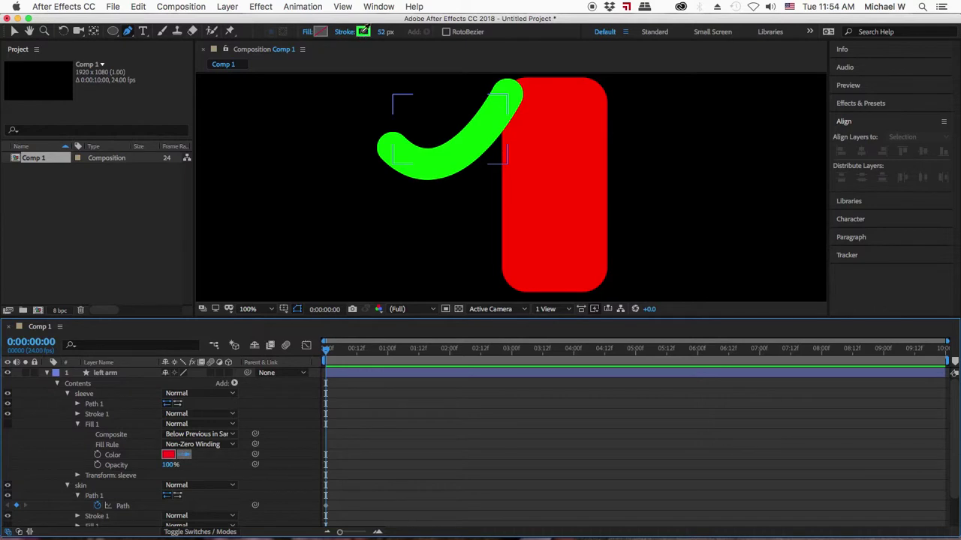
{"action": "key", "text": "Escape"}
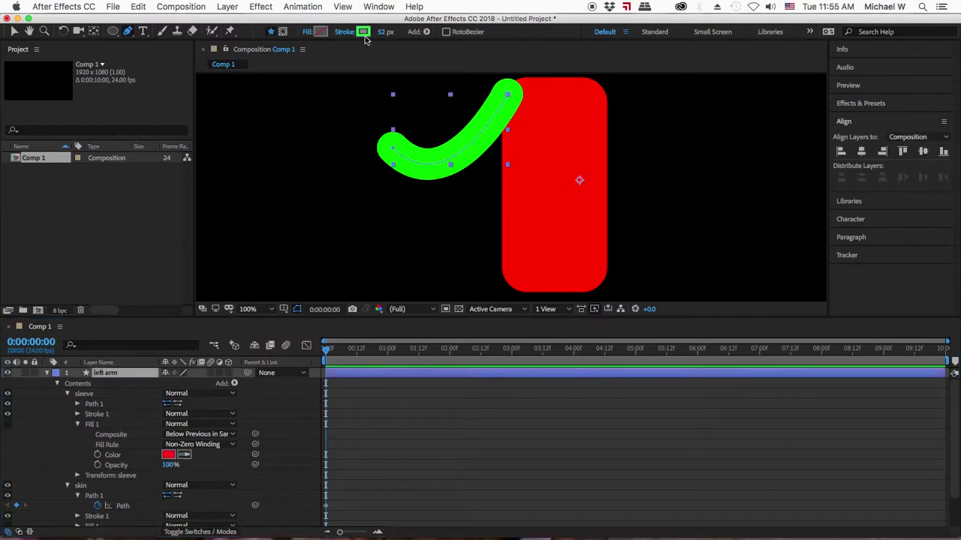
Set the left arm layer's stroke color to the red sampled from the torso and collapse the sleeve's Fill 1 properties.
{"action": "left_click", "coordinate": [363, 32]}
{"action": "left_click", "coordinate": [784, 254]}
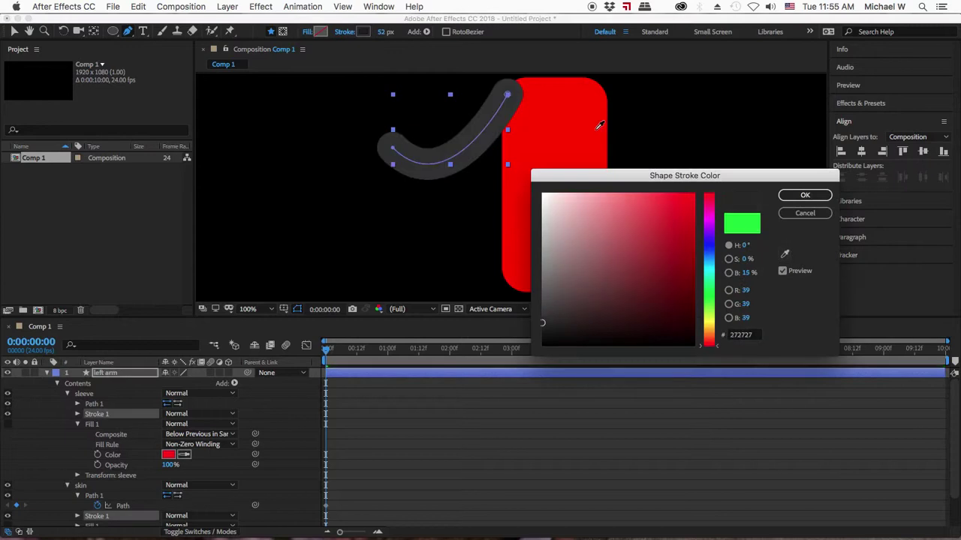
{"action": "left_click", "coordinate": [590, 124]}
{"action": "left_click", "coordinate": [805, 195]}
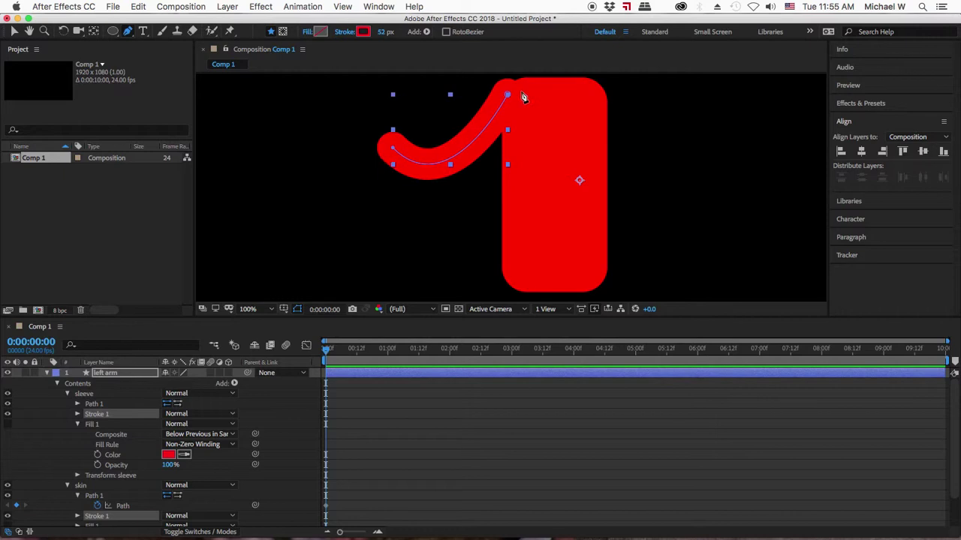
{"action": "left_click", "coordinate": [78, 425]}
{"action": "left_click", "coordinate": [78, 425]}
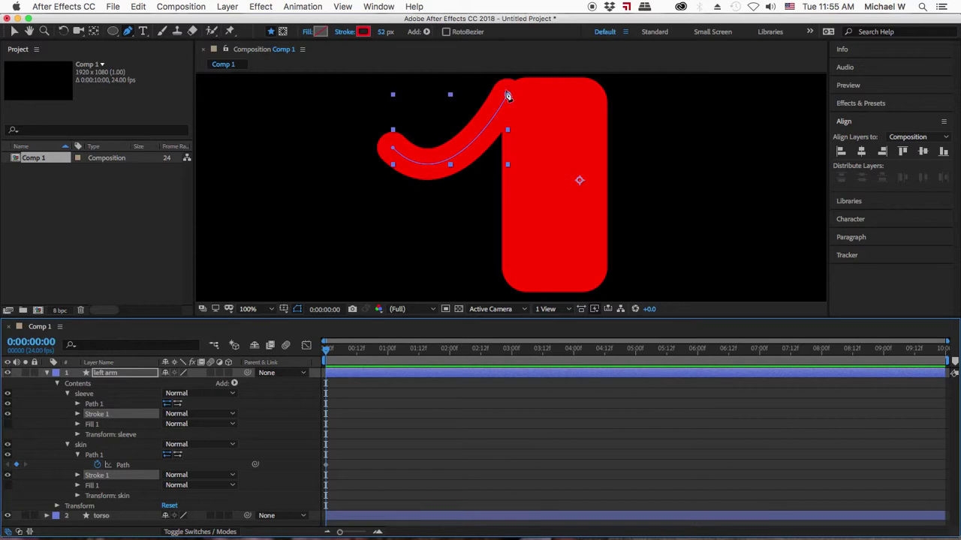
Set the left arm strokes to Butt Cap and Miter Join, with the sleeve and skin strokes both selected, and deselect the layer.
{"action": "left_click", "coordinate": [77, 414]}
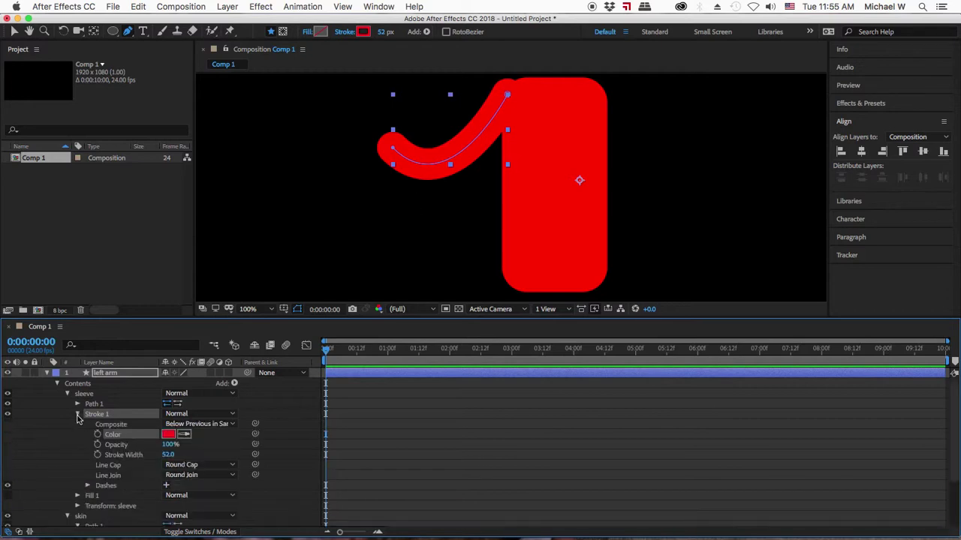
{"action": "left_click", "coordinate": [199, 465]}
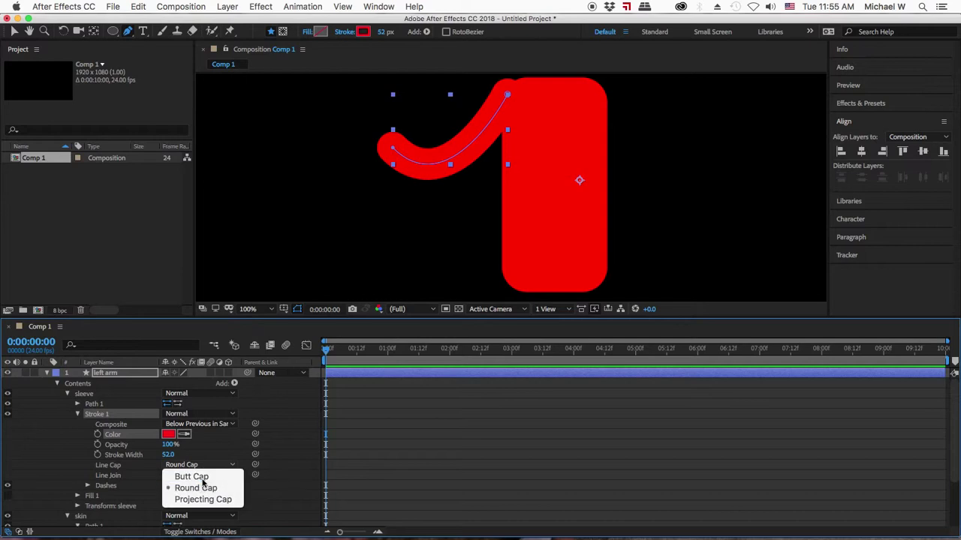
{"action": "left_click", "coordinate": [195, 477]}
{"action": "left_click", "coordinate": [189, 475]}
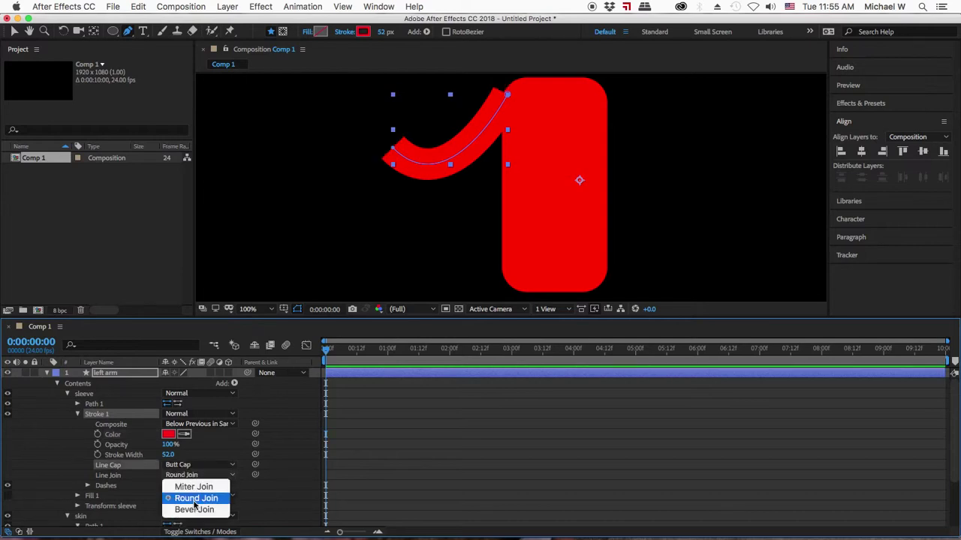
{"action": "left_click", "coordinate": [193, 490]}
{"action": "scroll", "coordinate": [193, 490], "scroll_direction": "down", "scroll_amount": 5}
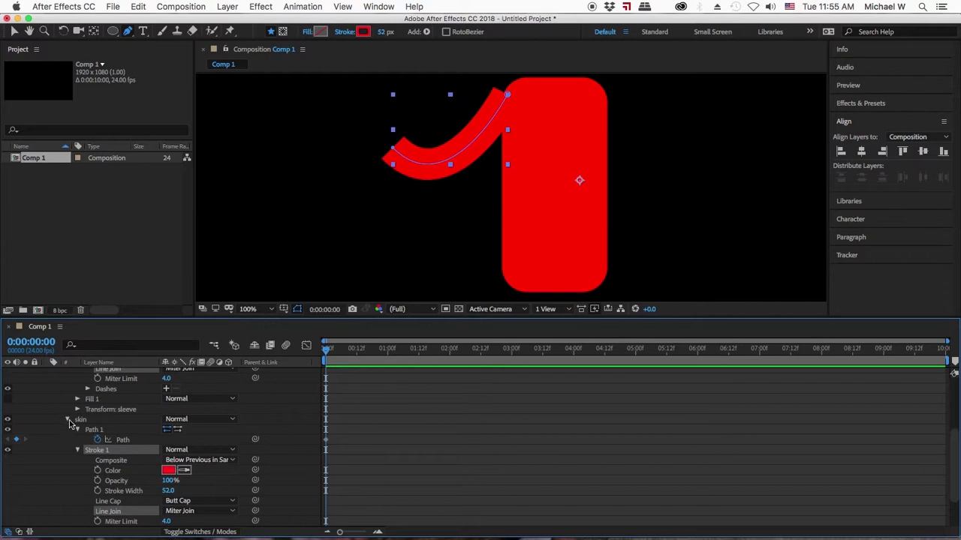
{"action": "left_click", "coordinate": [337, 281]}
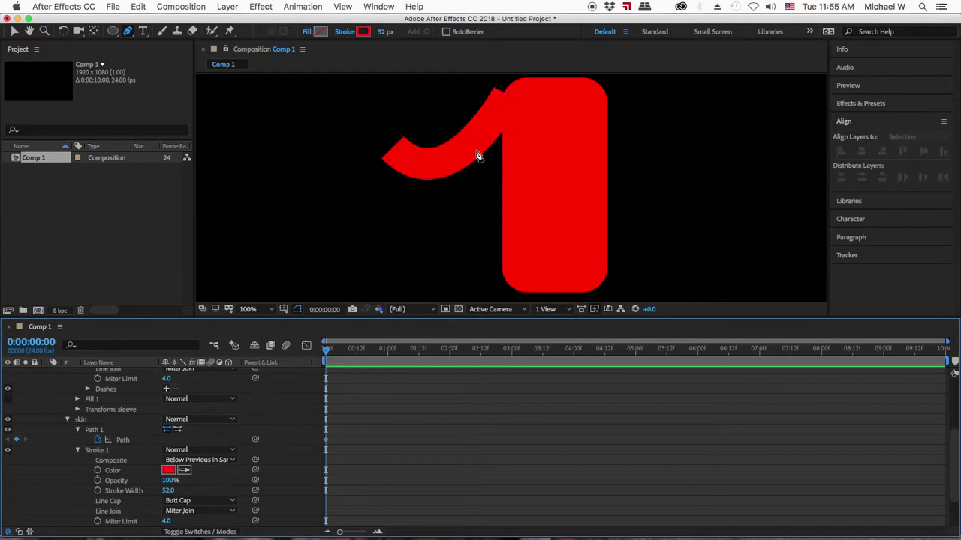
Collapse the skin group and the sleeve's stroke properties, and add Trim Paths to the sleeve group.
{"action": "left_click", "coordinate": [77, 429]}
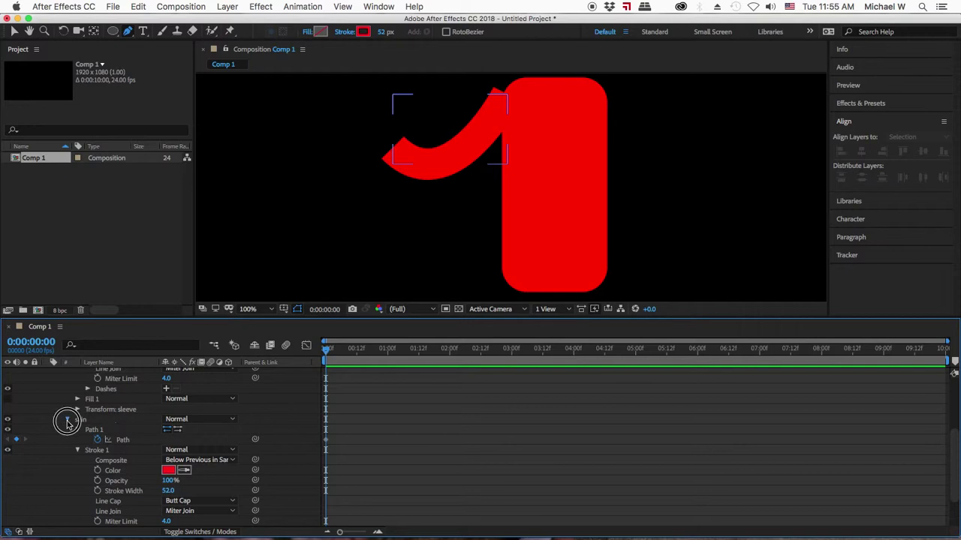
{"action": "scroll", "coordinate": [78, 431], "scroll_direction": "down", "scroll_amount": 2}
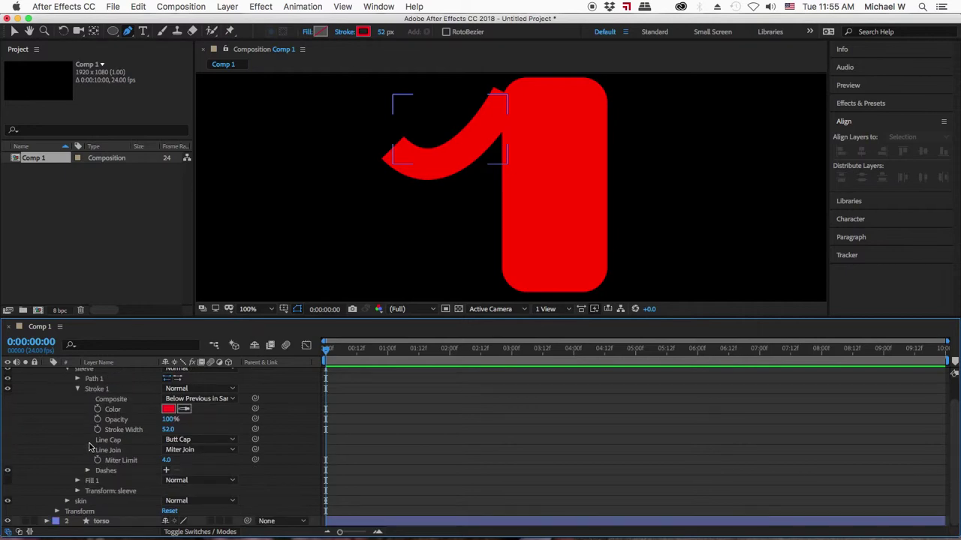
{"action": "left_click", "coordinate": [100, 400]}
{"action": "left_click", "coordinate": [92, 390]}
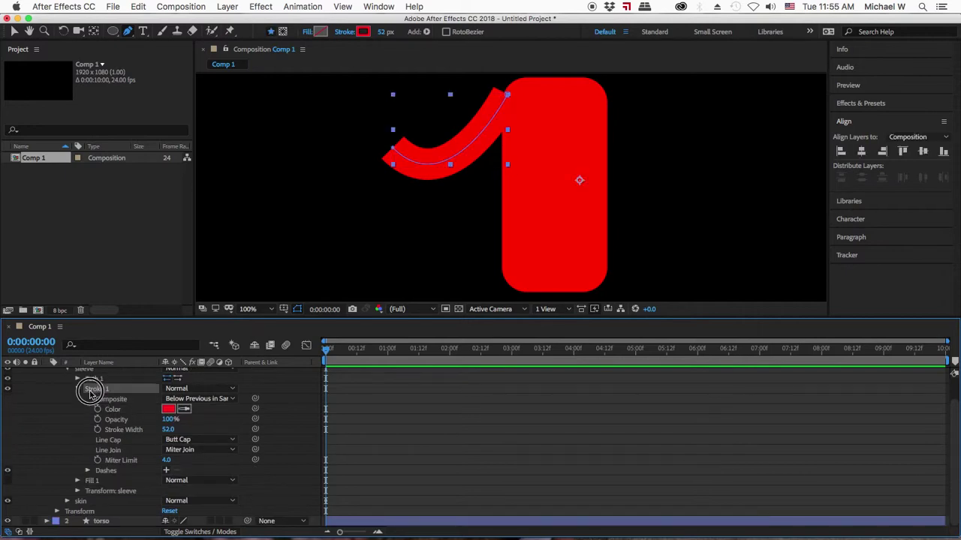
{"action": "scroll", "coordinate": [72, 403], "scroll_direction": "up", "scroll_amount": 1}
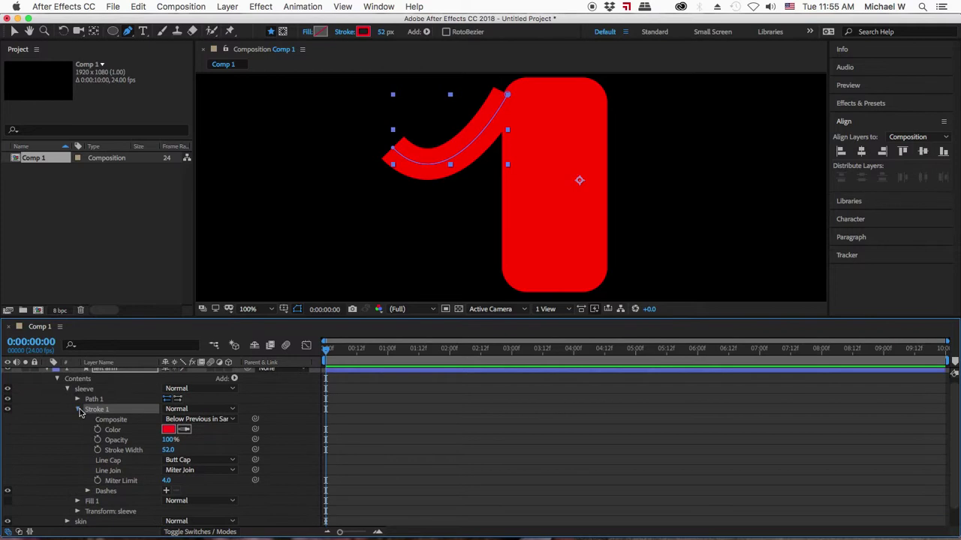
{"action": "left_click", "coordinate": [79, 411]}
{"action": "left_click", "coordinate": [84, 396]}
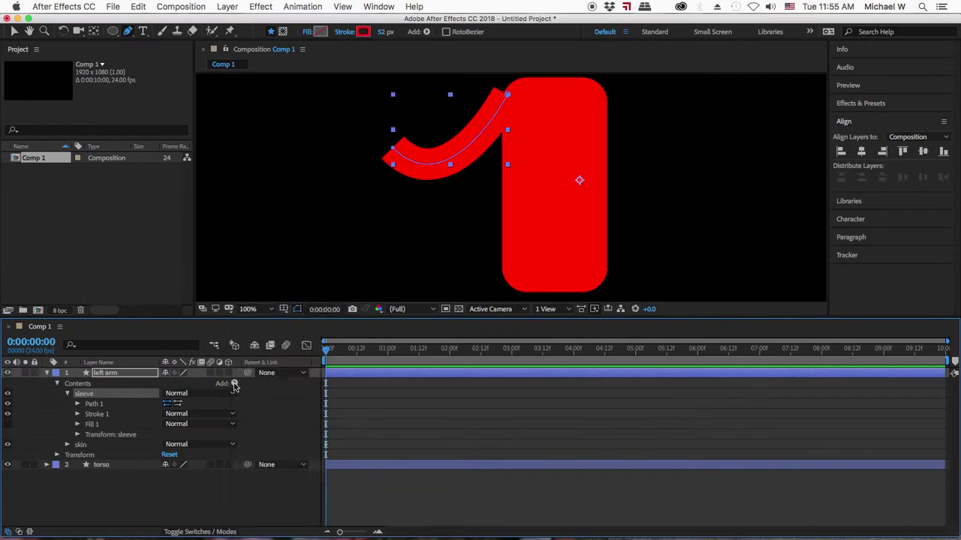
{"action": "left_click", "coordinate": [234, 384]}
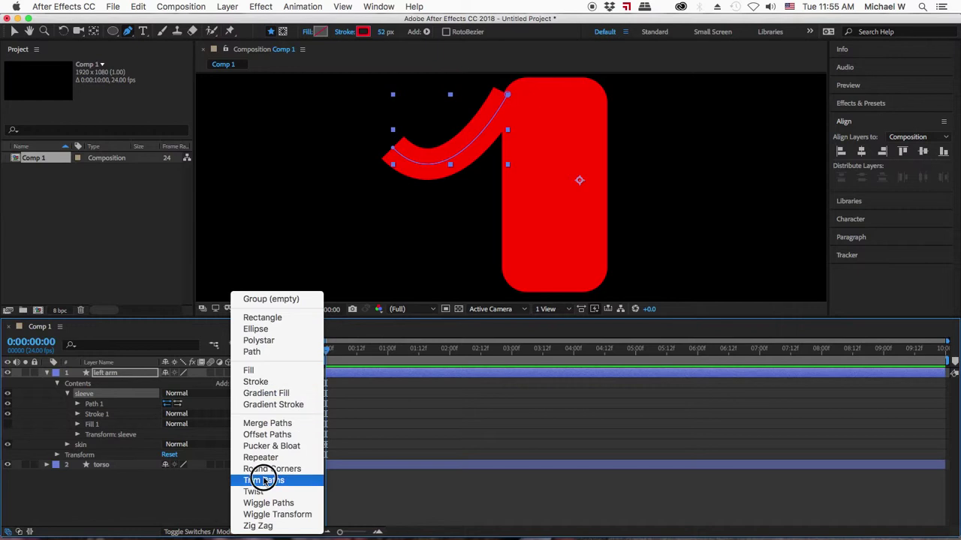
{"action": "left_click", "coordinate": [478, 168]}
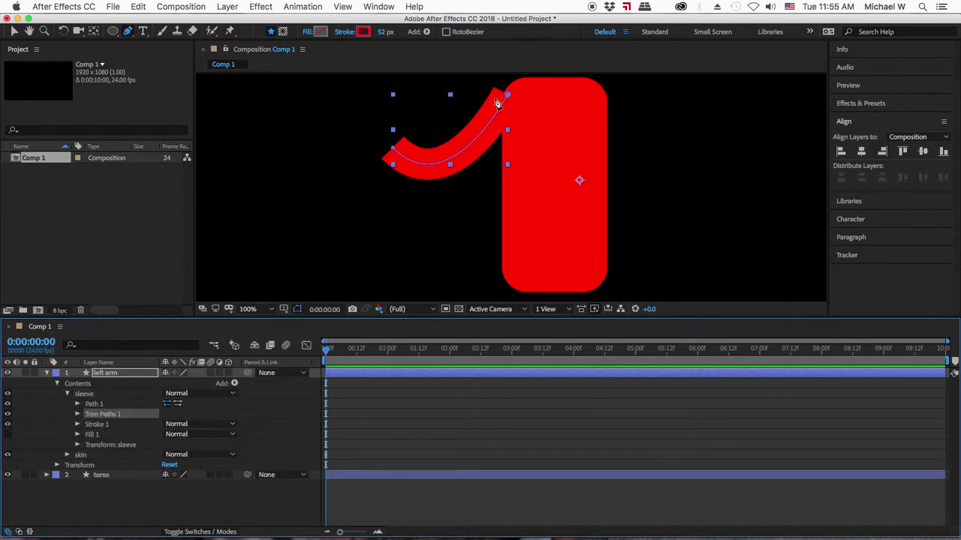
Set the sleeve's Trim Paths End to 51% and Start to 39%.
{"action": "left_click", "coordinate": [77, 414]}
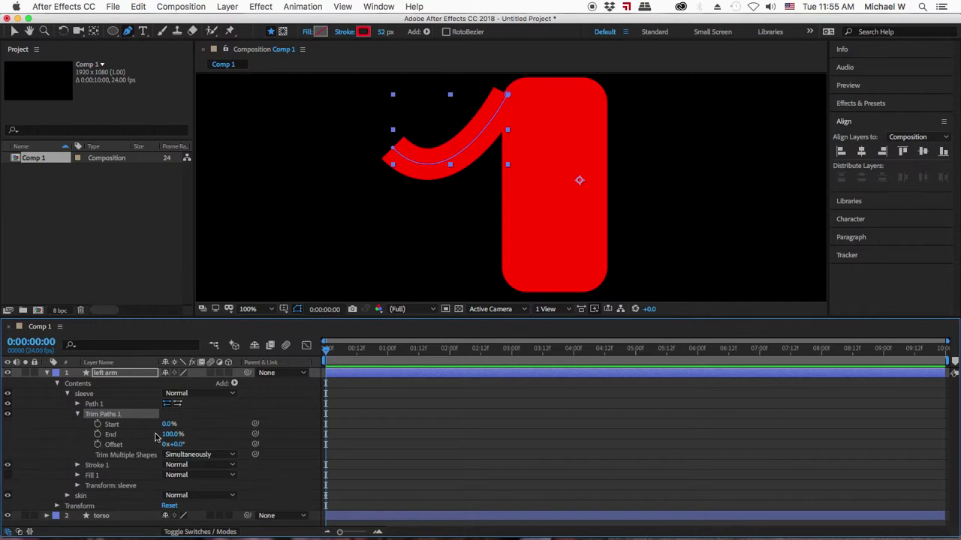
{"action": "left_click", "coordinate": [165, 435]}
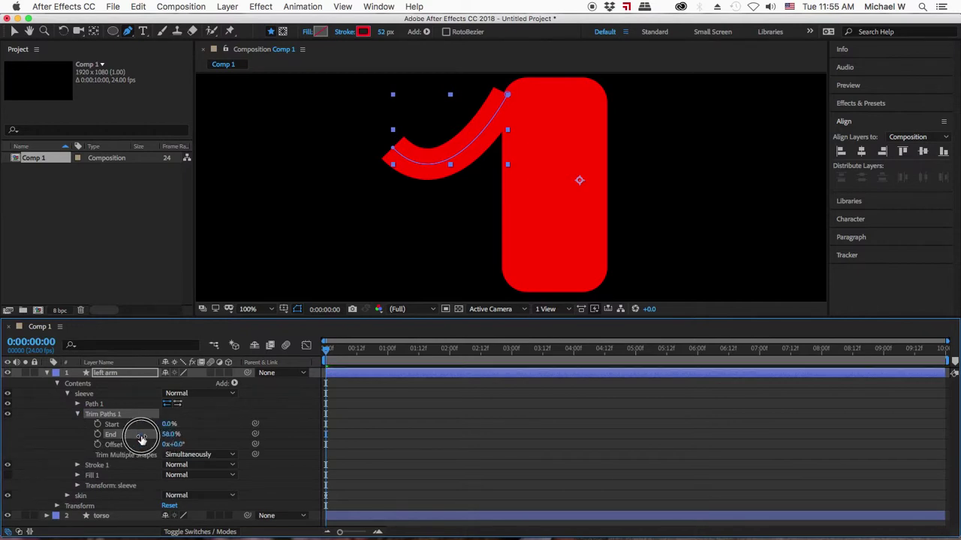
{"action": "left_click", "coordinate": [162, 425]}
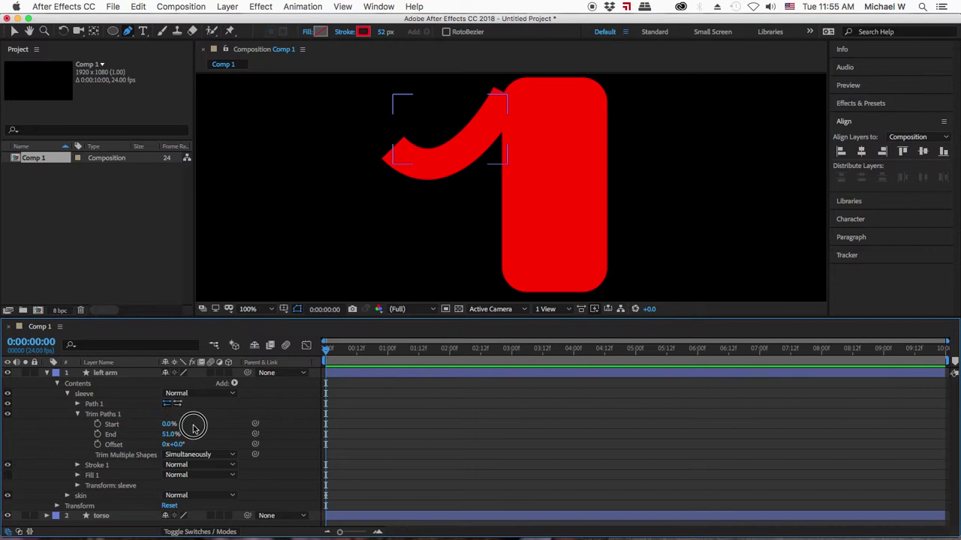
{"action": "type", "text": "39"}
{"action": "key", "text": "Return"}
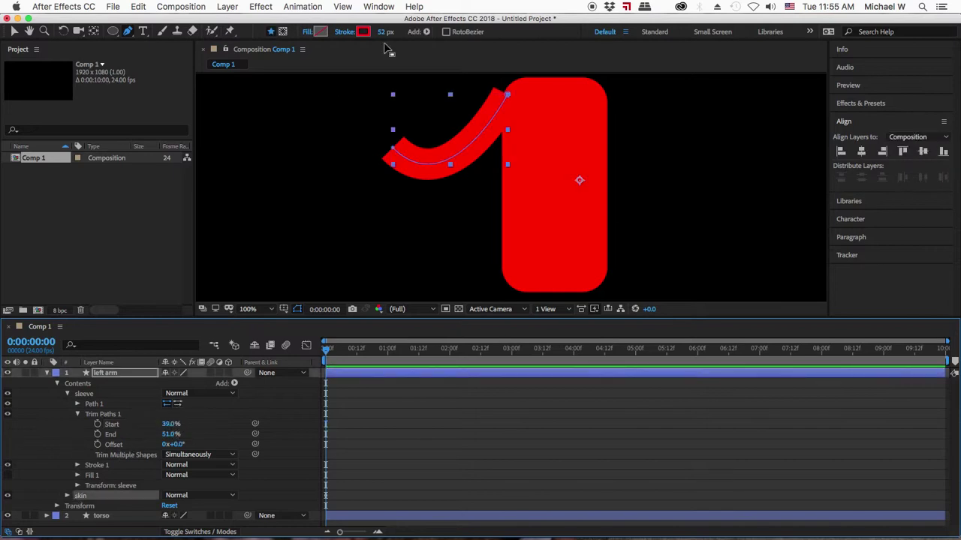
Change the left arm's skin stroke color to bright green so it contrasts with the red sleeve.
{"action": "left_click", "coordinate": [363, 31]}
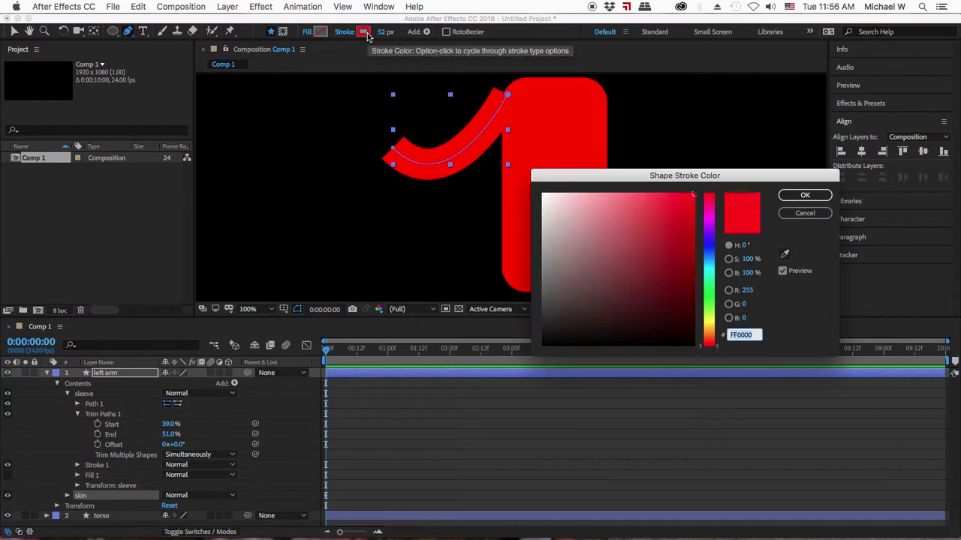
{"action": "left_click", "coordinate": [706, 298]}
{"action": "left_click", "coordinate": [801, 196]}
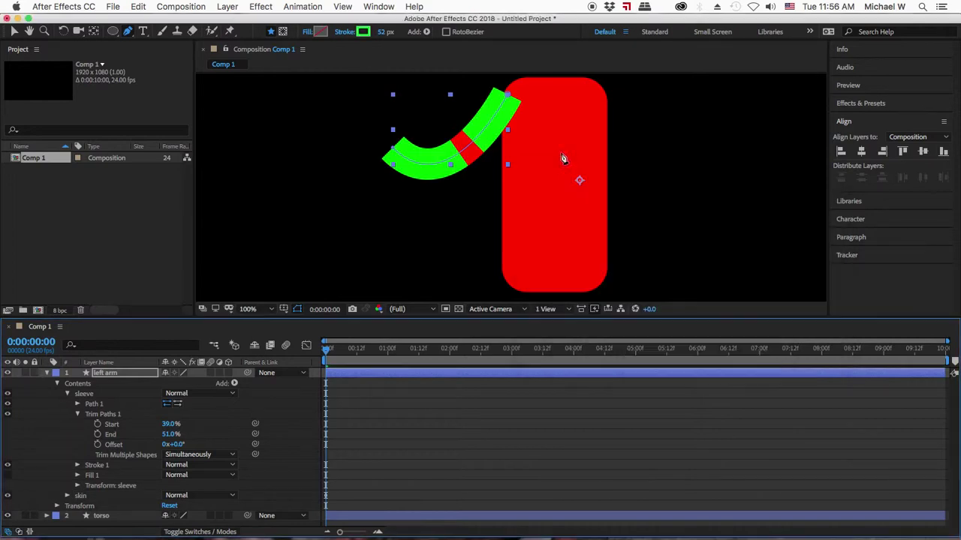
Set the skin group's Stroke 1 to Round Cap and Round Join.
{"action": "left_click", "coordinate": [66, 495]}
{"action": "scroll", "coordinate": [95, 493], "scroll_direction": "down", "scroll_amount": 5}
{"action": "scroll", "coordinate": [113, 492], "scroll_direction": "down", "scroll_amount": 1}
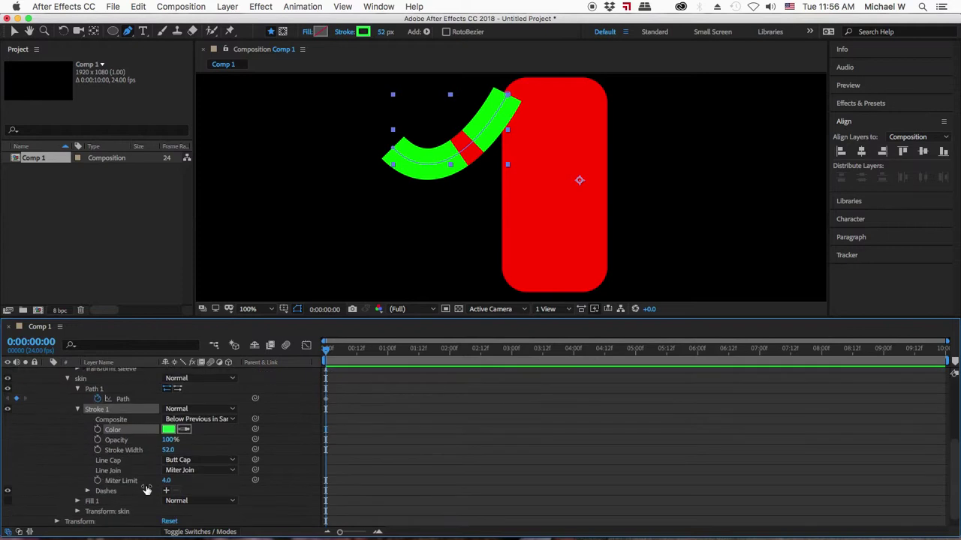
{"action": "left_click", "coordinate": [184, 459]}
{"action": "left_click", "coordinate": [186, 483]}
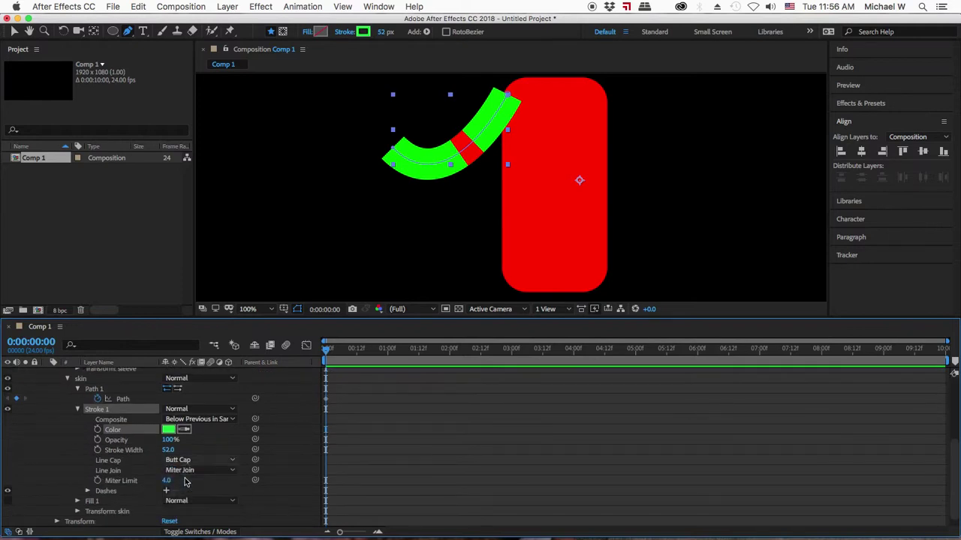
{"action": "left_click", "coordinate": [184, 470]}
{"action": "left_click", "coordinate": [186, 498]}
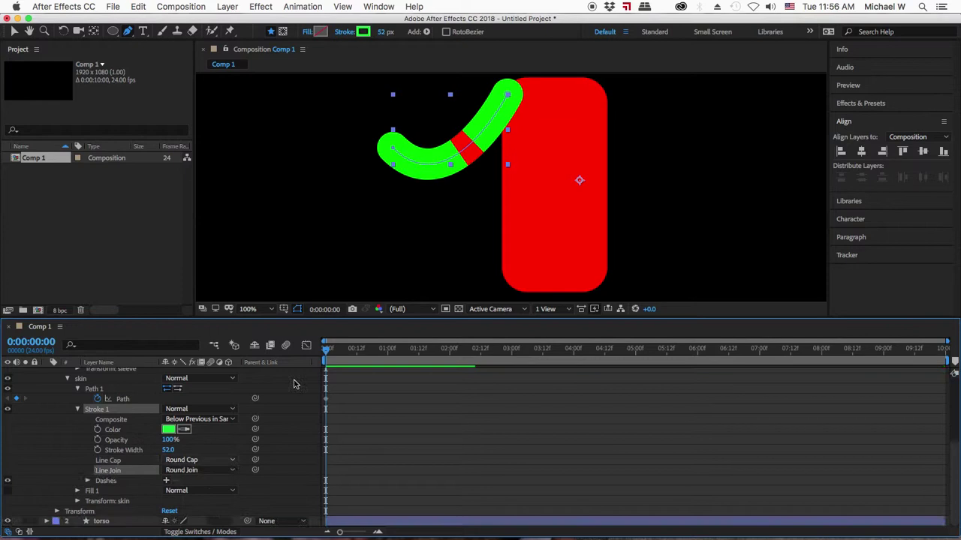
Set the sleeve's Trim Paths Start to 0% and End to 38%, and collapse its Trim Paths properties.
{"action": "scroll", "coordinate": [240, 424], "scroll_direction": "up", "scroll_amount": 5}
{"action": "scroll", "coordinate": [240, 424], "scroll_direction": "up", "scroll_amount": 5}
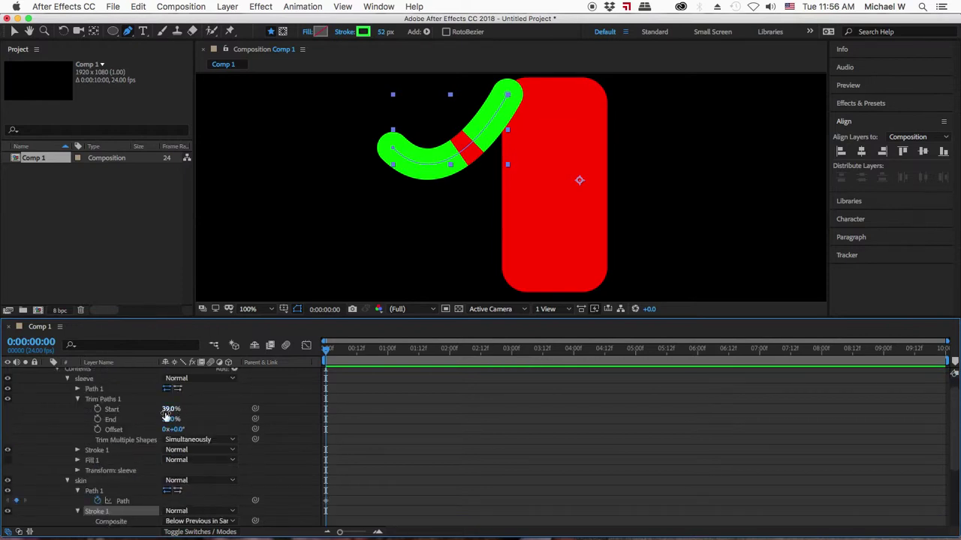
{"action": "mouse_move", "coordinate": [170, 419]}
{"action": "left_mouse_down"}
{"action": "mouse_move", "coordinate": [158, 421]}
{"action": "mouse_move", "coordinate": [184, 420]}
{"action": "mouse_move", "coordinate": [189, 409]}
{"action": "mouse_move", "coordinate": [132, 410]}
{"action": "left_mouse_up"}
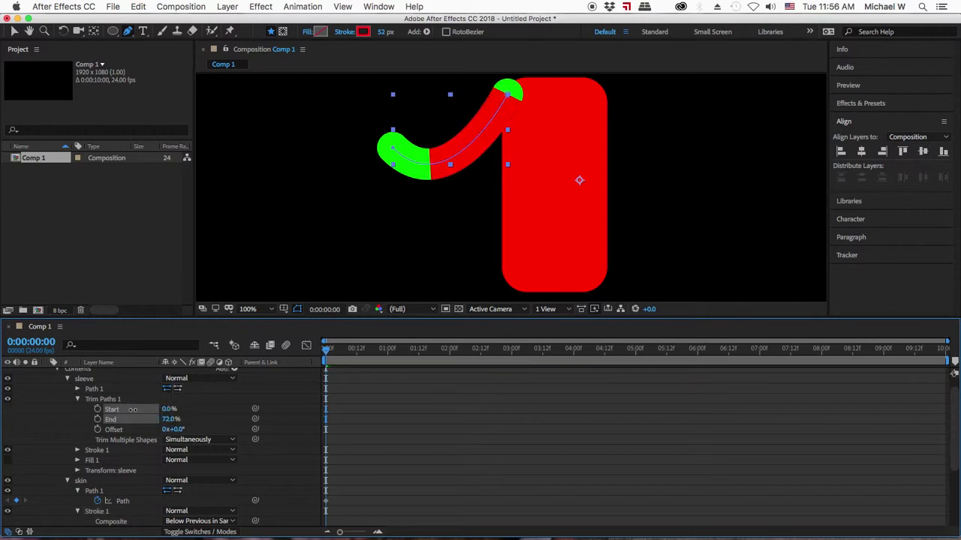
{"action": "left_click", "coordinate": [132, 410]}
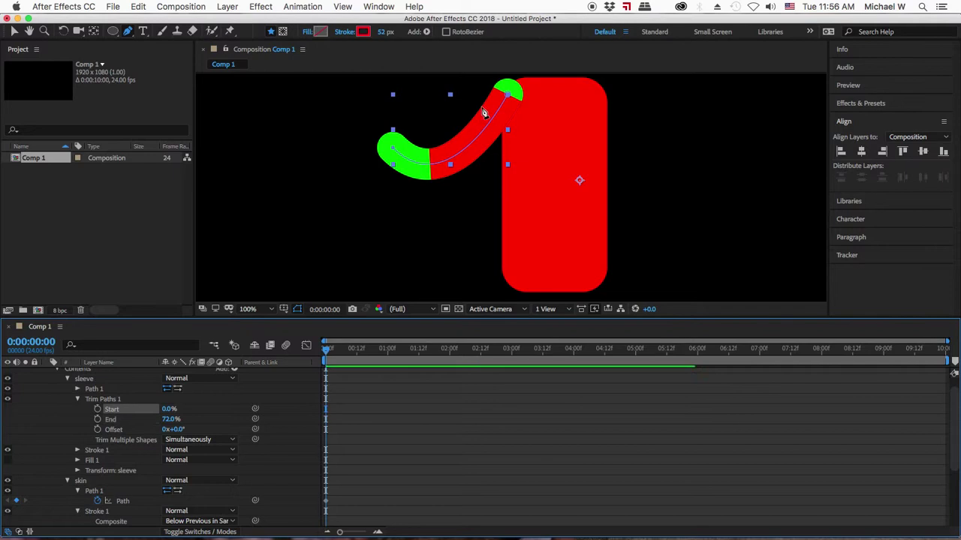
{"action": "left_click", "coordinate": [166, 420]}
{"action": "mouse_move", "coordinate": [167, 420]}
{"action": "left_mouse_down"}
{"action": "mouse_move", "coordinate": [197, 421]}
{"action": "mouse_move", "coordinate": [162, 425]}
{"action": "left_mouse_up"}
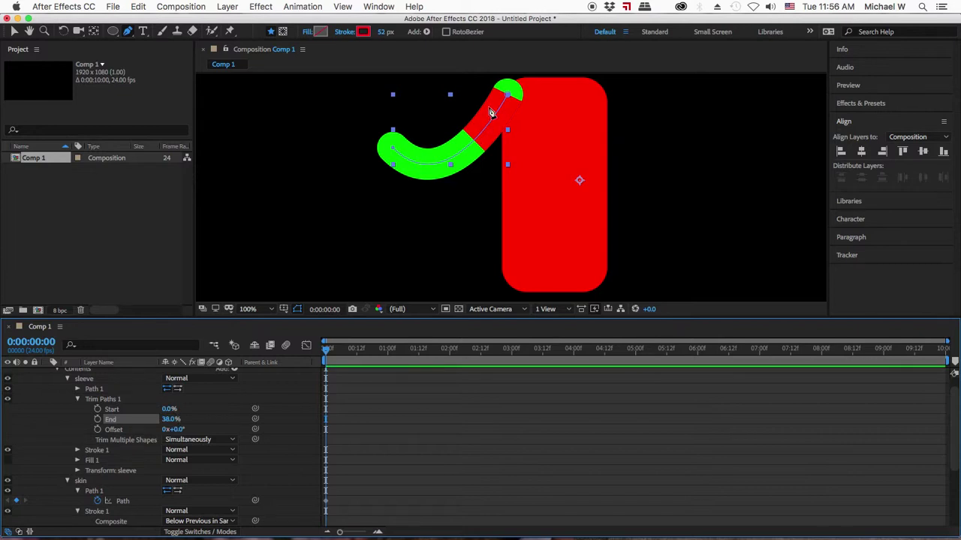
{"action": "left_click", "coordinate": [78, 399]}
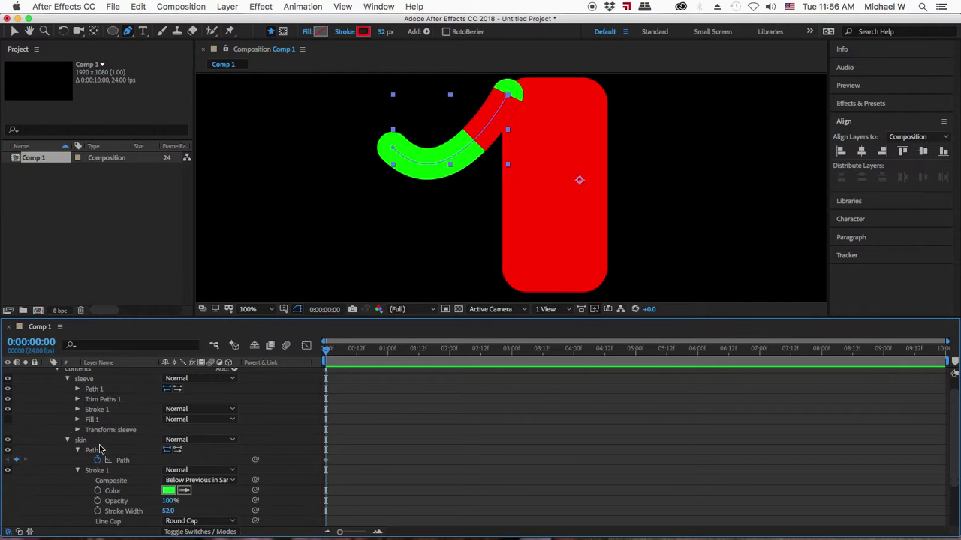
Pull out curve handles from the hand-end point of the skin path, and collapse the skin and sleeve groups.
{"action": "left_click", "coordinate": [325, 461]}
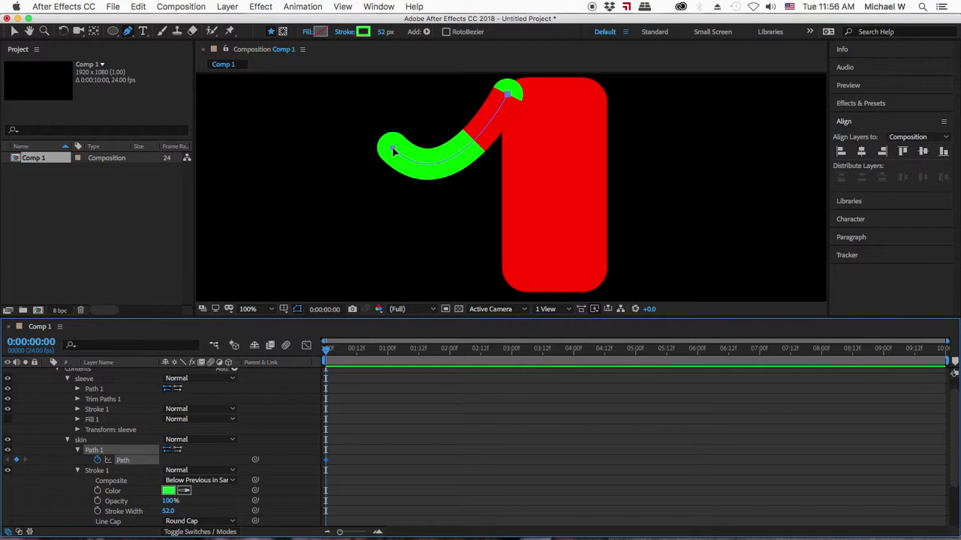
{"action": "mouse_move", "coordinate": [394, 145]}
{"action": "left_mouse_down"}
{"action": "mouse_move", "coordinate": [445, 204]}
{"action": "mouse_move", "coordinate": [430, 220]}
{"action": "mouse_move", "coordinate": [330, 242]}
{"action": "mouse_move", "coordinate": [333, 249]}
{"action": "mouse_move", "coordinate": [377, 250]}
{"action": "mouse_move", "coordinate": [446, 208]}
{"action": "mouse_move", "coordinate": [446, 197]}
{"action": "left_mouse_up"}
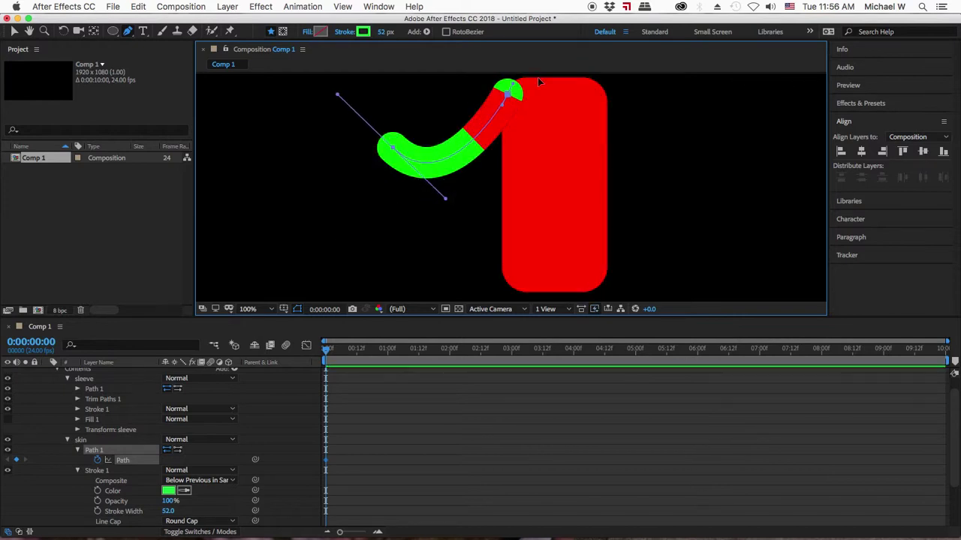
{"action": "left_click", "coordinate": [67, 440]}
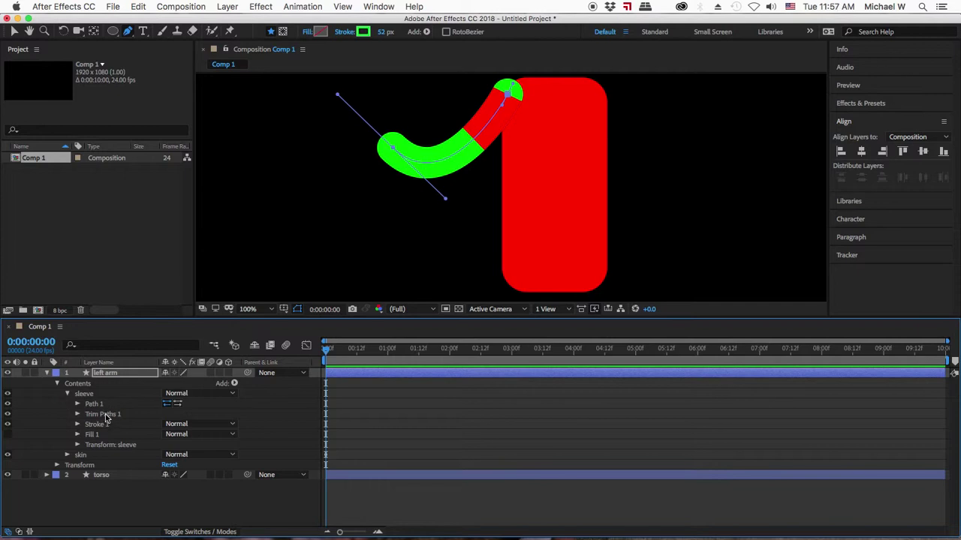
{"action": "left_click", "coordinate": [84, 393]}
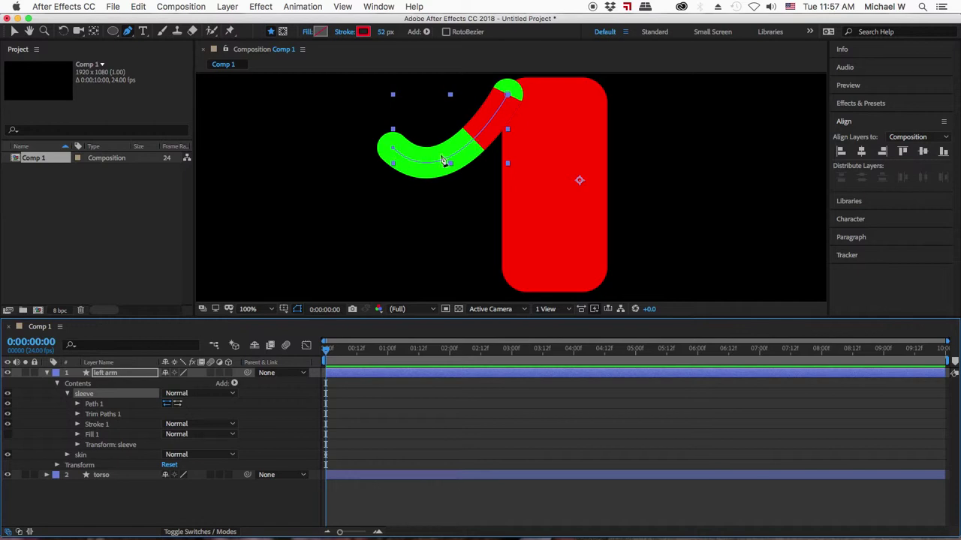
{"action": "left_click", "coordinate": [67, 394]}
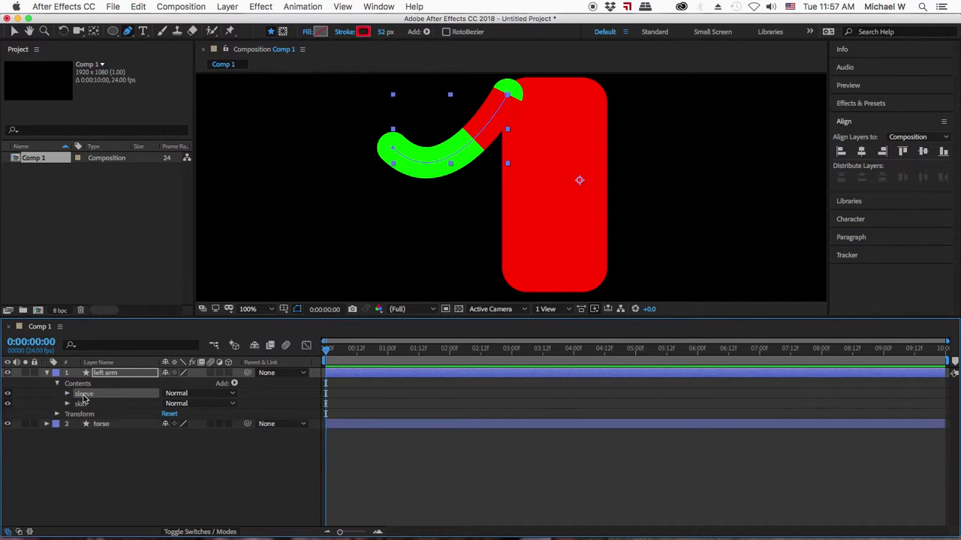
Duplicate the sleeve group within the left arm layer and rename the copy shoulder.
{"action": "left_click_drag", "start_coordinate": [558, 108], "coordinate": [553, 174]}
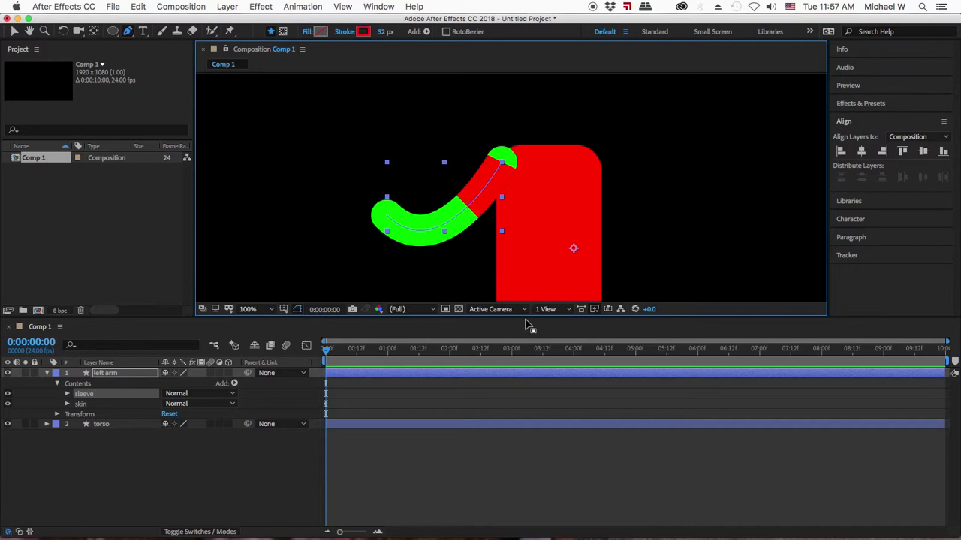
{"action": "left_click_drag", "start_coordinate": [525, 316], "coordinate": [525, 350]}
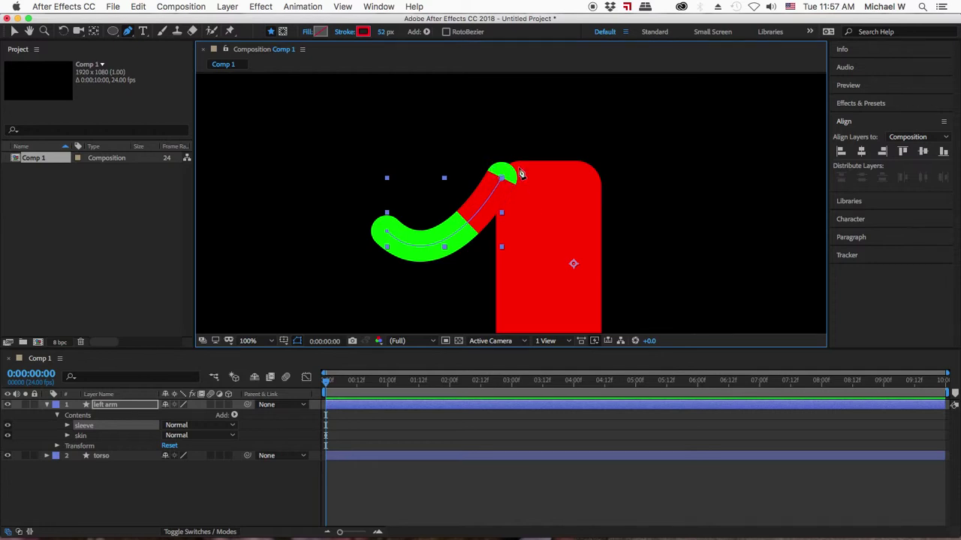
{"action": "left_click", "coordinate": [90, 427]}
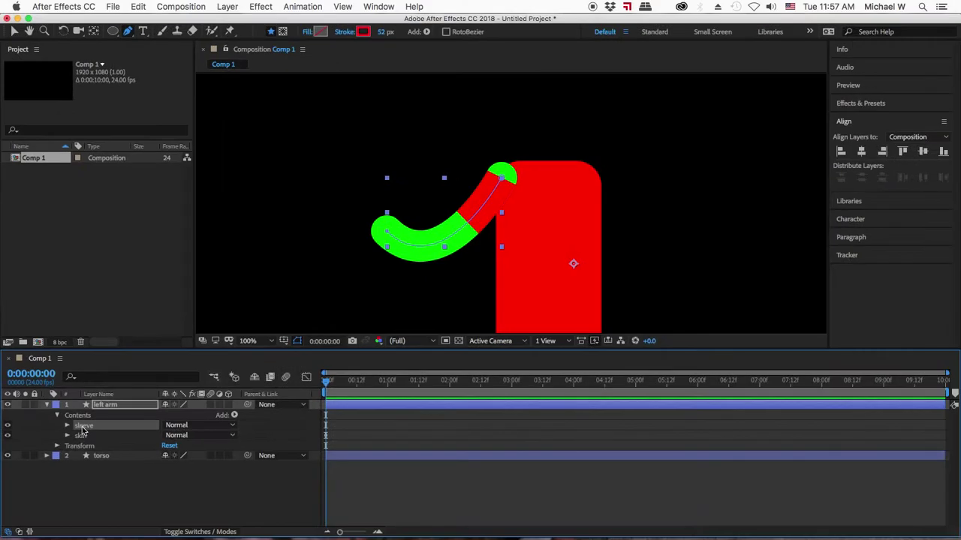
{"action": "key", "text": "super+d"}
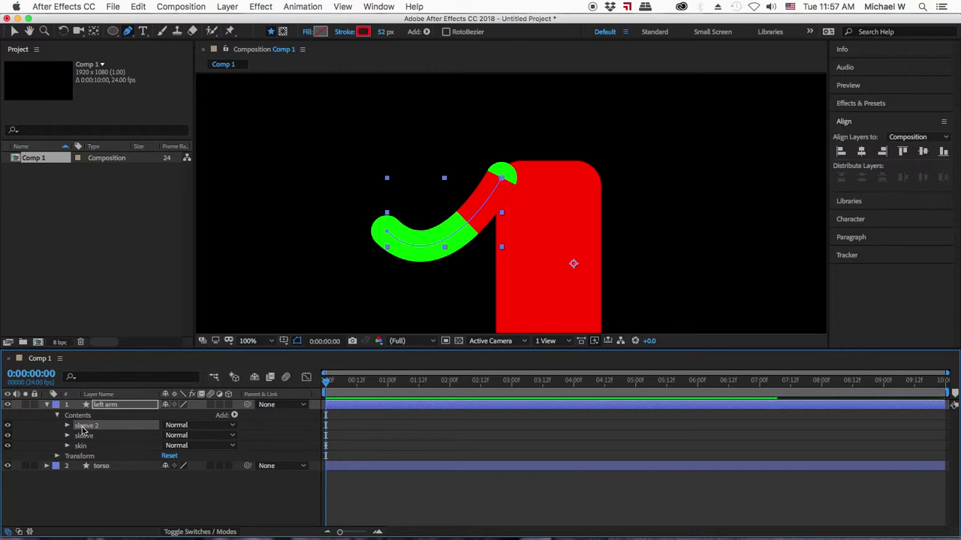
{"action": "key", "text": "Return"}
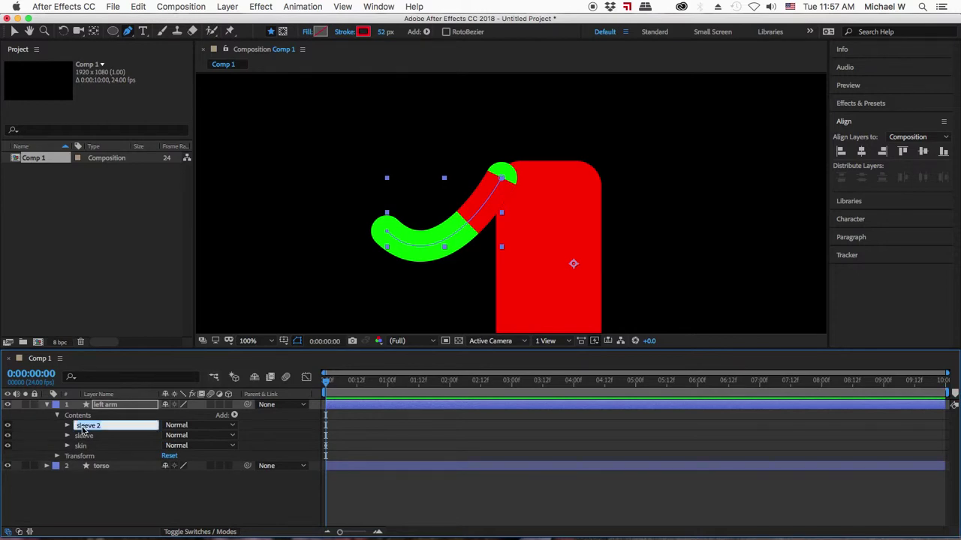
{"action": "type", "text": "shoulder"}
{"action": "key", "text": "Return"}
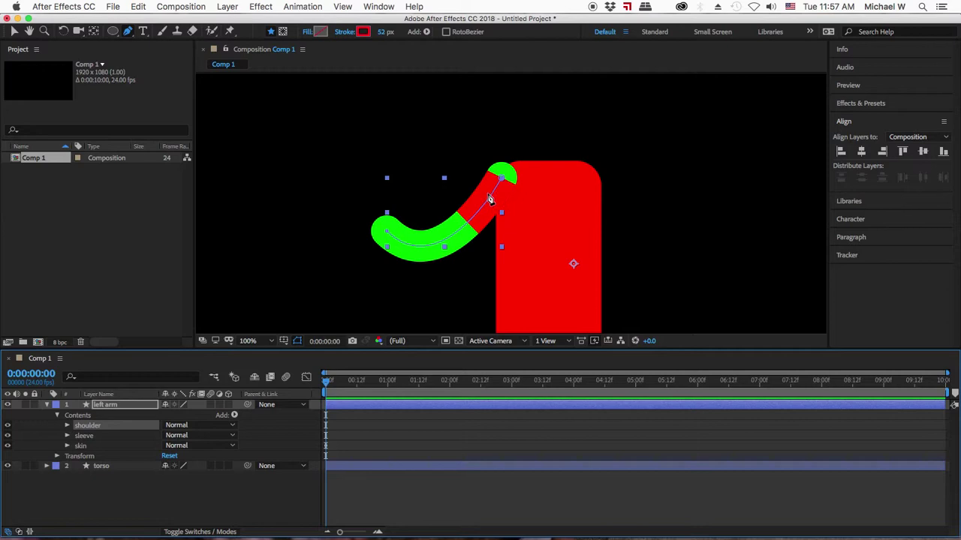
Set the shoulder group's Stroke 1 to Round Cap and Round Join, and collapse the stroke properties.
{"action": "left_click", "coordinate": [67, 425]}
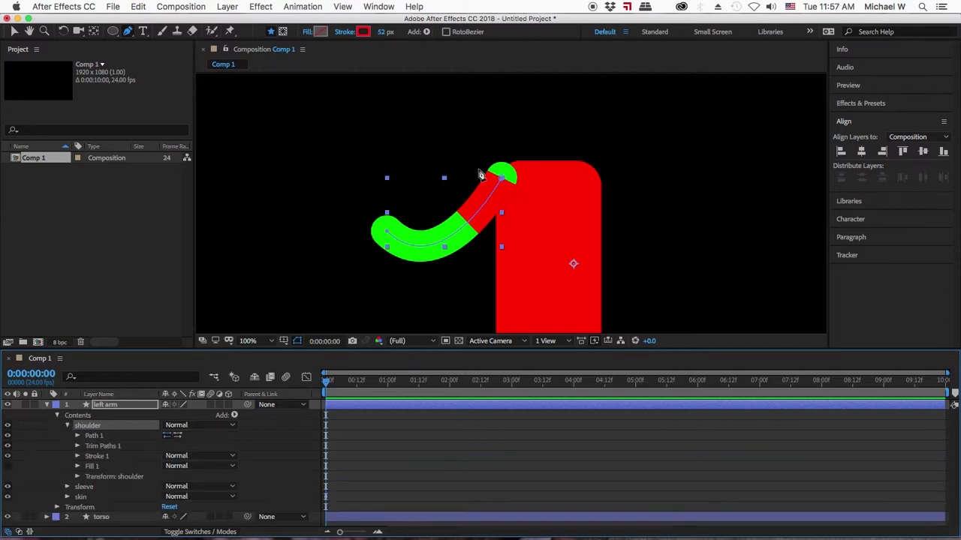
{"action": "left_click", "coordinate": [78, 455]}
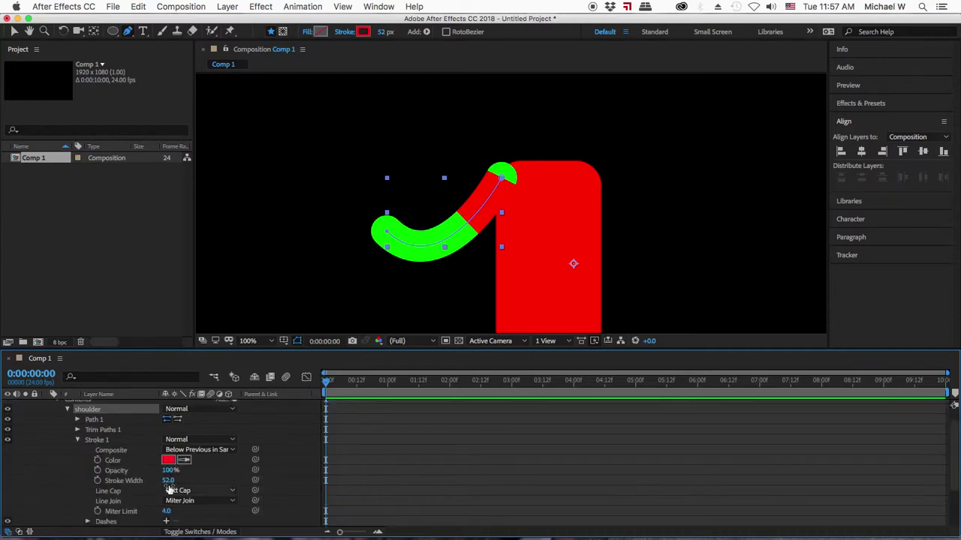
{"action": "left_click", "coordinate": [195, 491]}
{"action": "left_click", "coordinate": [196, 514]}
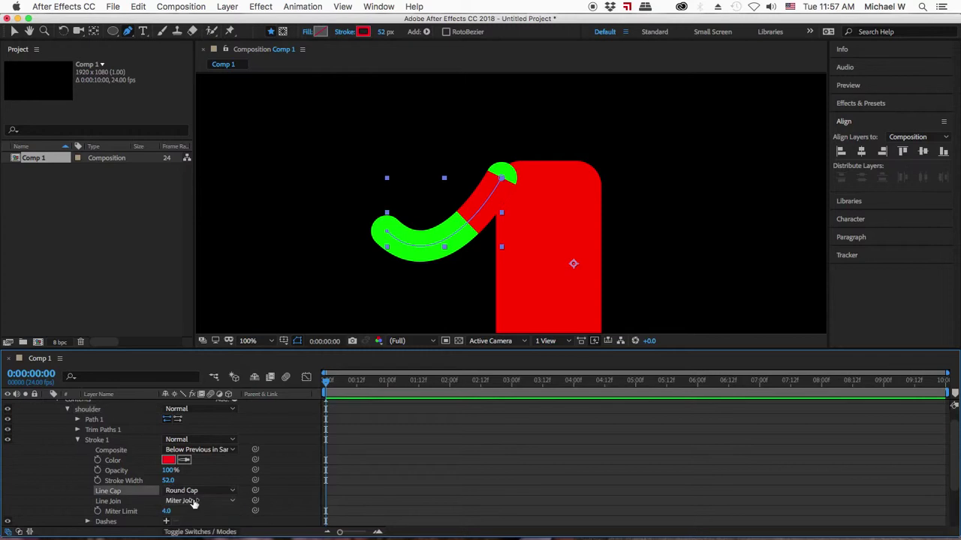
{"action": "left_click", "coordinate": [197, 501]}
{"action": "left_click", "coordinate": [194, 517]}
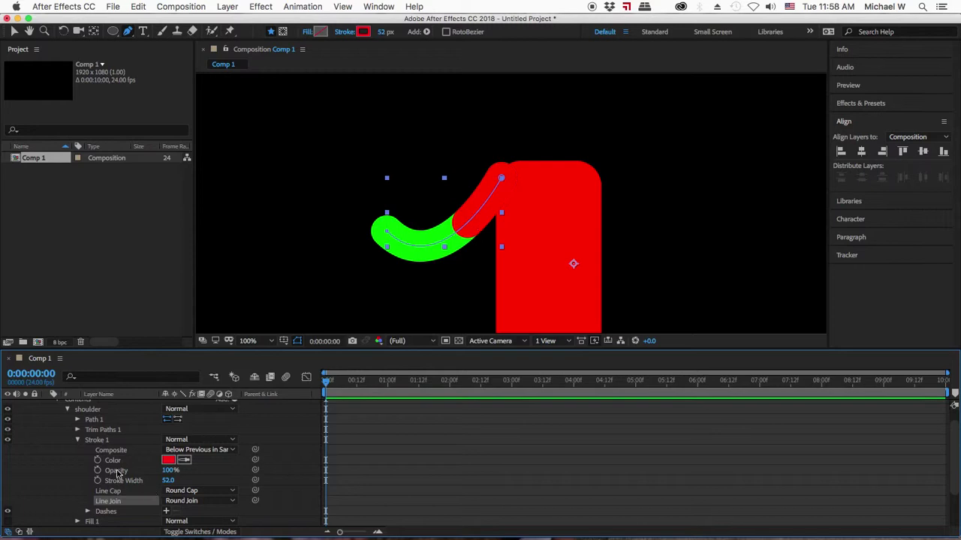
{"action": "left_click", "coordinate": [77, 441]}
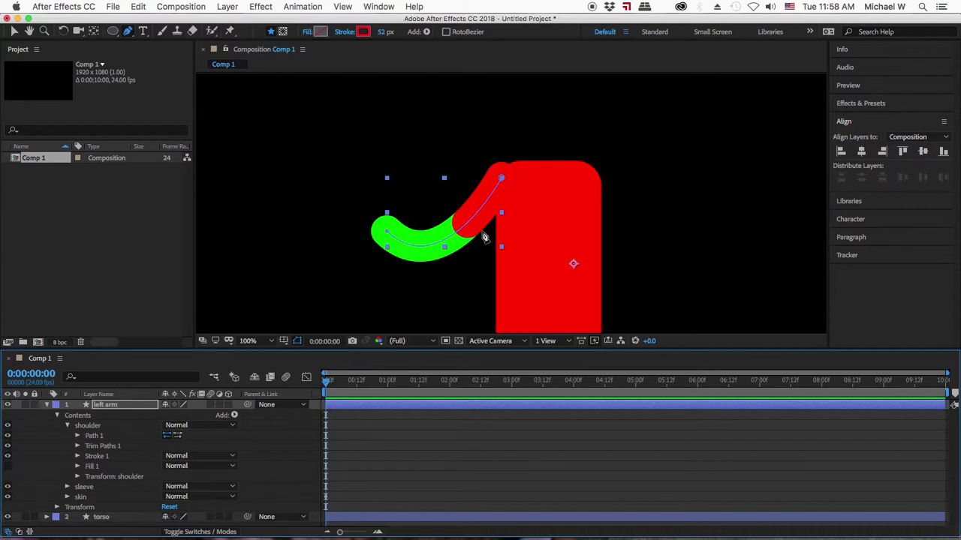
Lower the shoulder's Trim Paths End until its rounded end no longer extends past the sleeve, and collapse the shoulder group.
{"action": "left_click", "coordinate": [77, 446]}
{"action": "left_click_drag", "start_coordinate": [161, 469], "coordinate": [157, 466]}
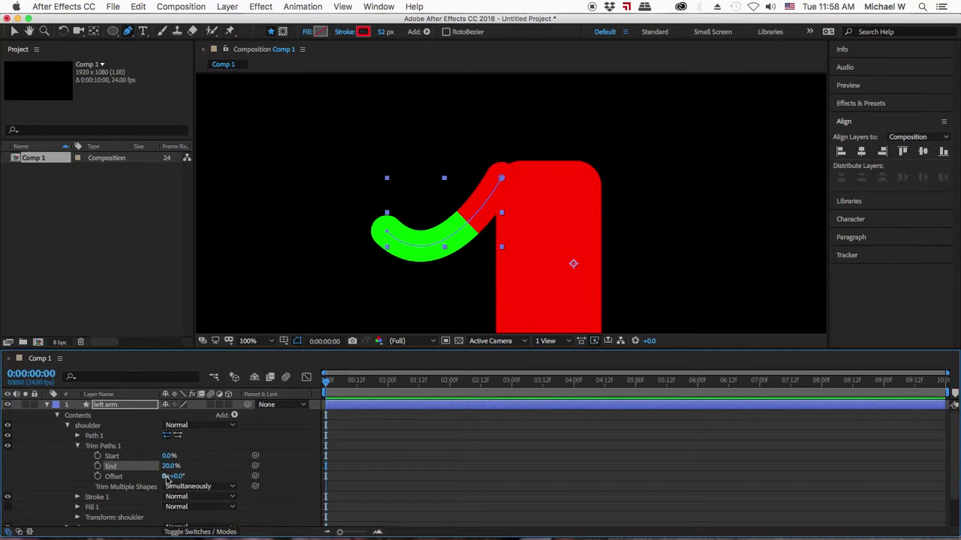
{"action": "left_click_drag", "start_coordinate": [166, 469], "coordinate": [137, 470]}
{"action": "left_click", "coordinate": [78, 446]}
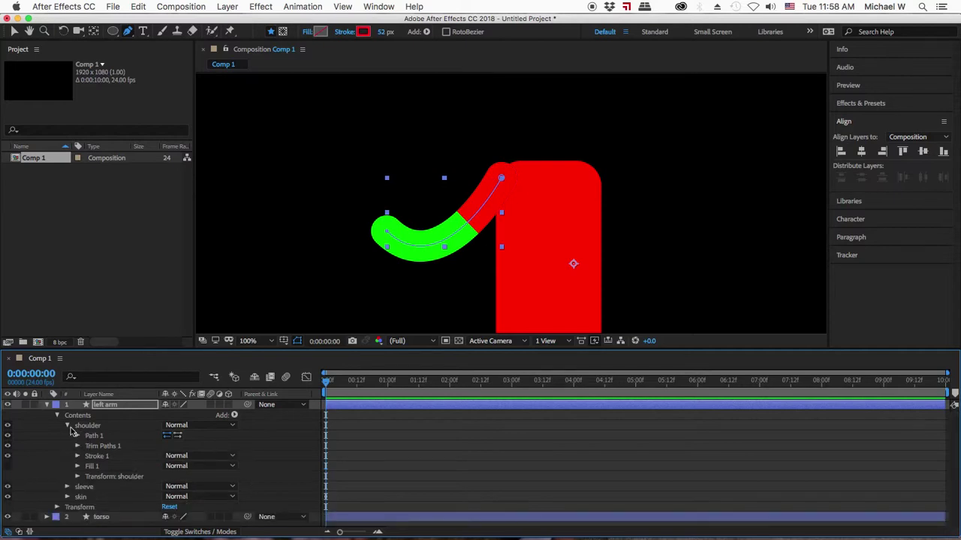
{"action": "left_click", "coordinate": [67, 425]}
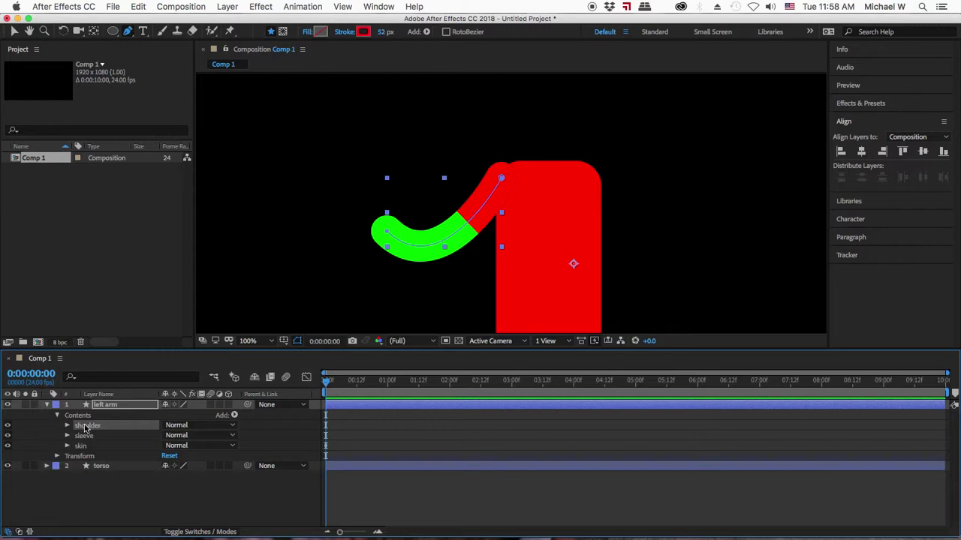
Duplicate the sleeve group within the left arm layer and rename the copy stripes.
{"action": "left_click", "coordinate": [84, 436]}
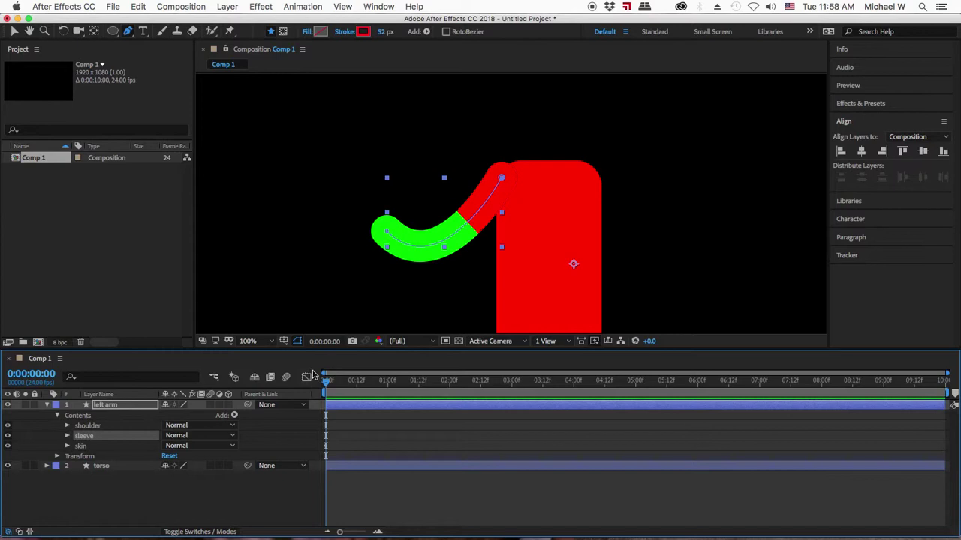
{"action": "key", "text": "super+d"}
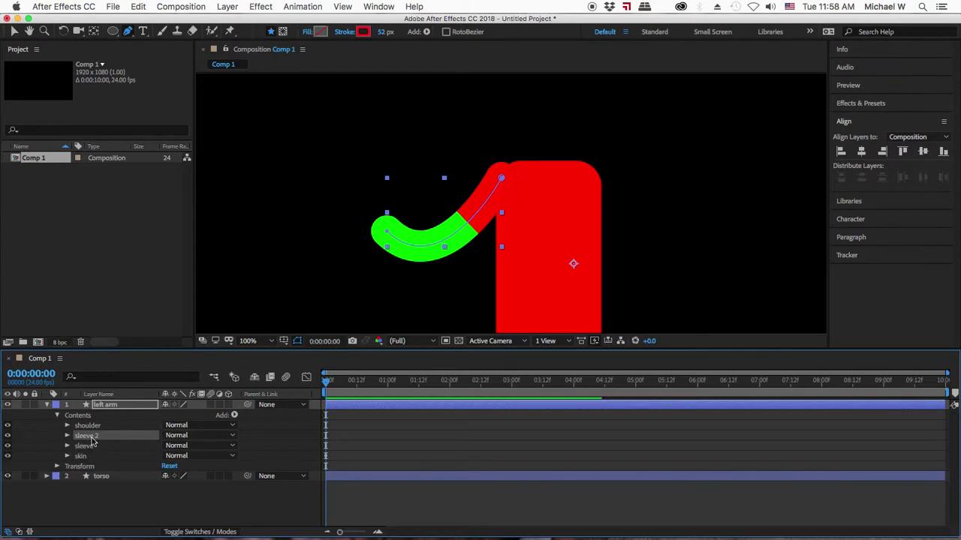
{"action": "key", "text": "Return"}
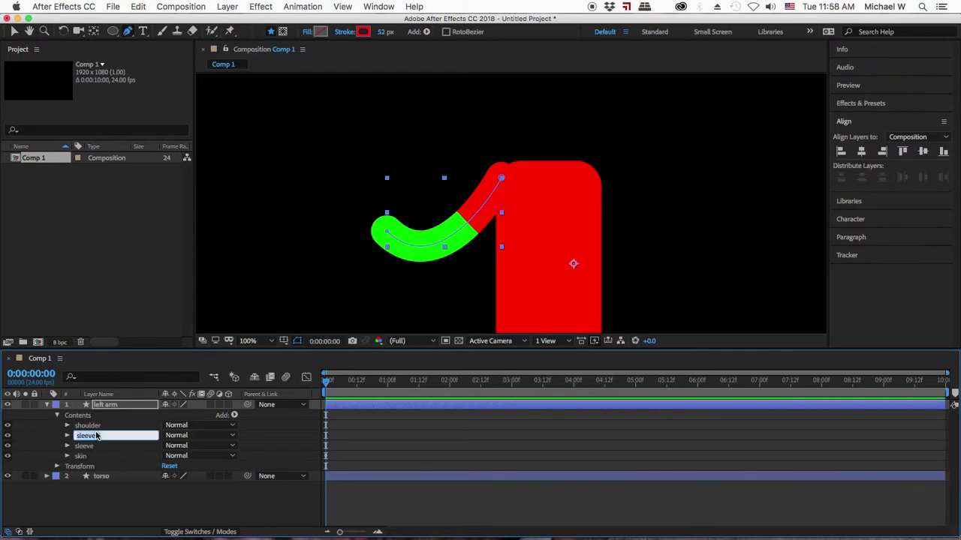
{"action": "type", "text": "stripes"}
{"action": "key", "text": "Return"}
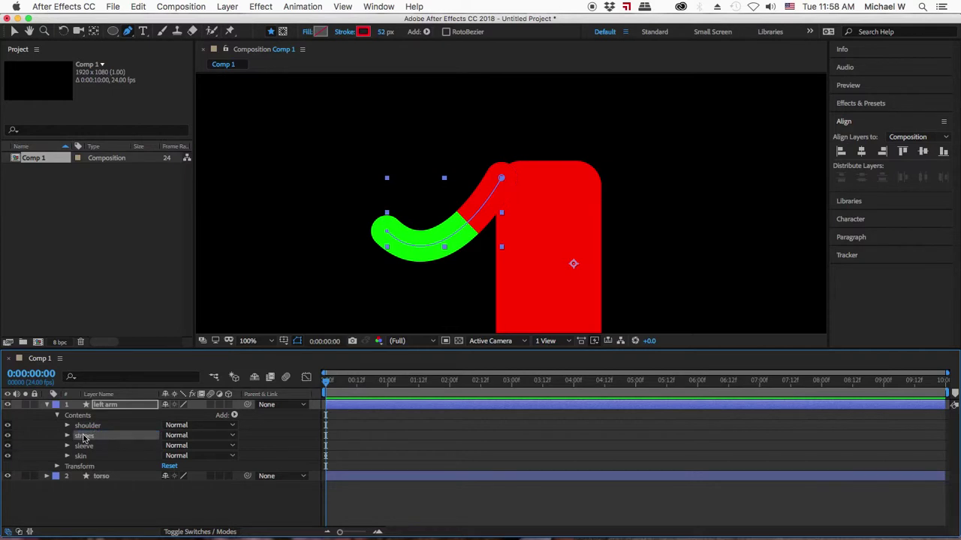
Move the stripes group above the shoulder group in the left arm layer's contents.
{"action": "left_click_drag", "start_coordinate": [84, 438], "coordinate": [86, 427]}
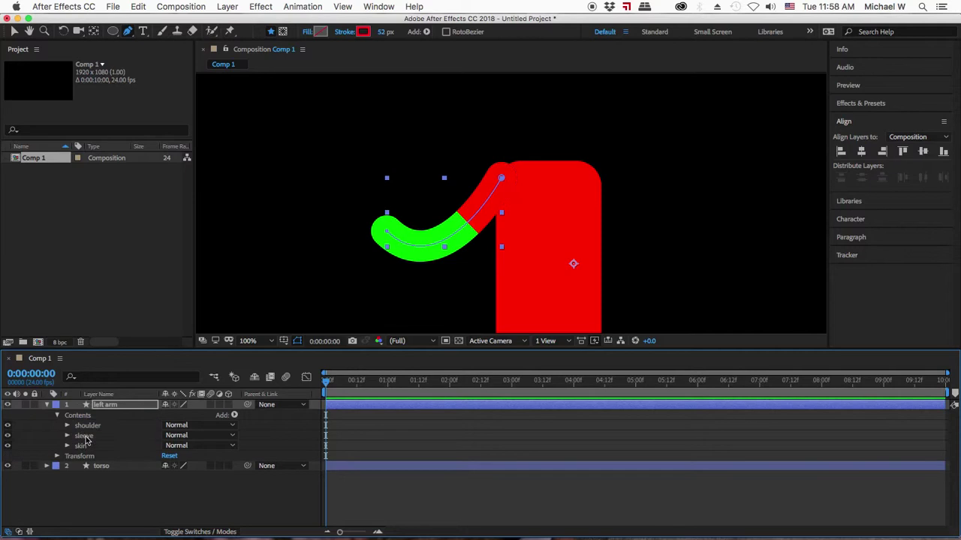
{"action": "key", "text": "super+z"}
{"action": "left_click", "coordinate": [89, 427]}
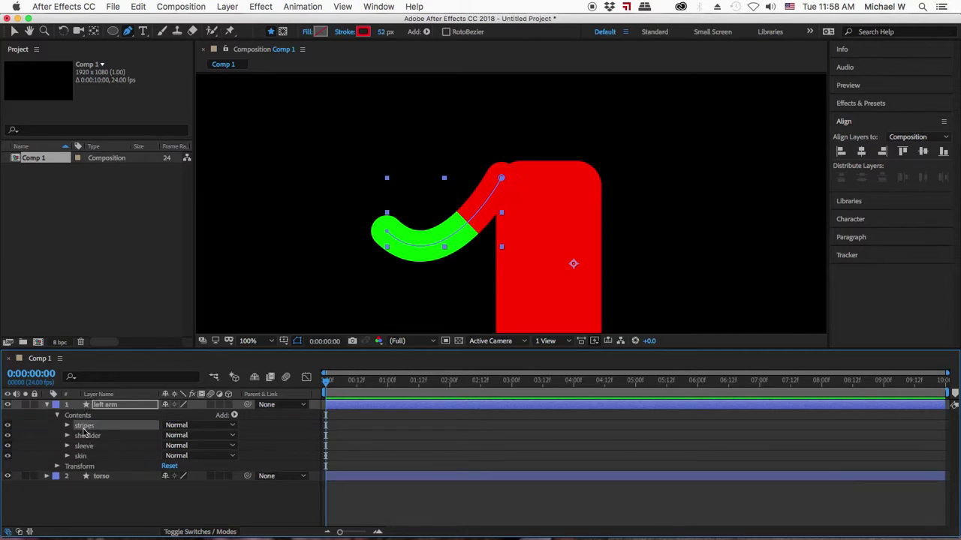
Set the stripes group's stroke color to blue 004DFF and collapse the group.
{"action": "left_click", "coordinate": [67, 425]}
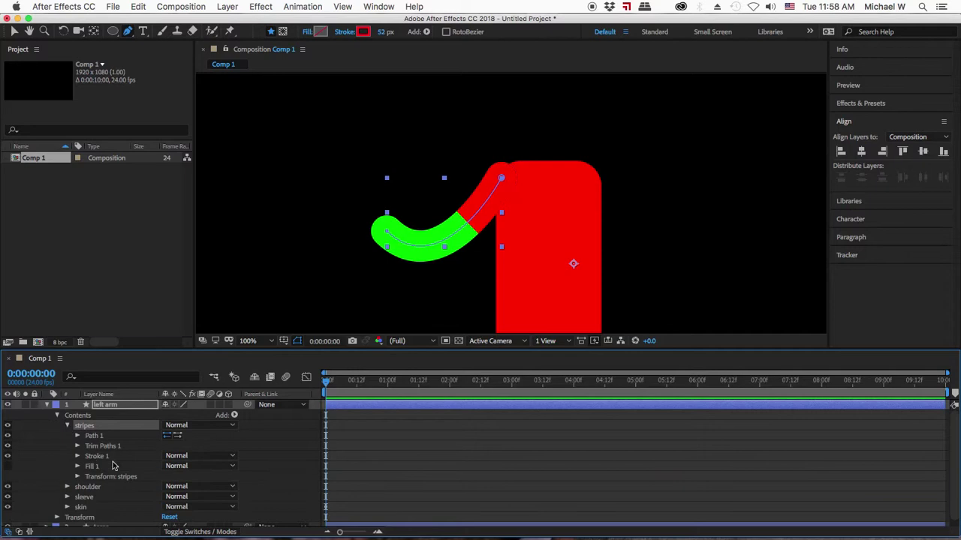
{"action": "left_click", "coordinate": [78, 456]}
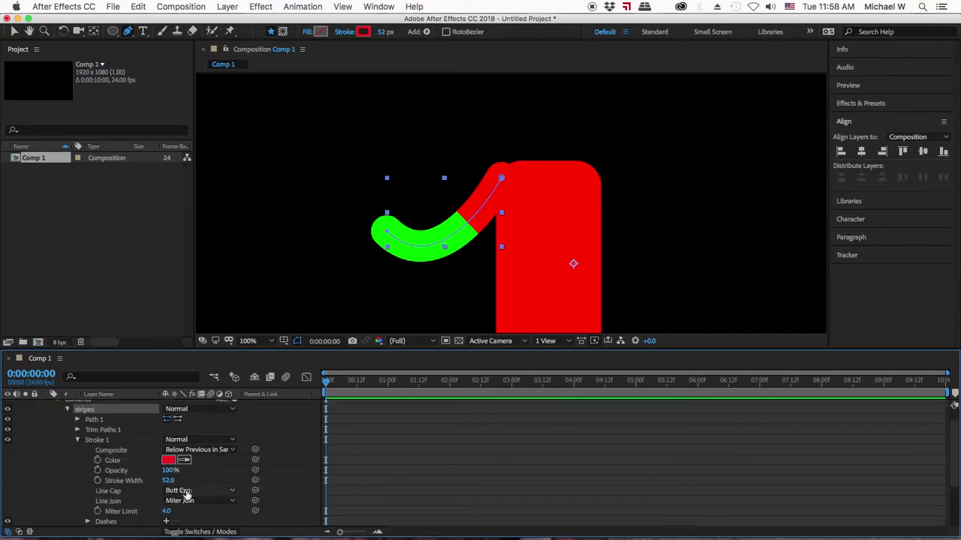
{"action": "left_click", "coordinate": [77, 441]}
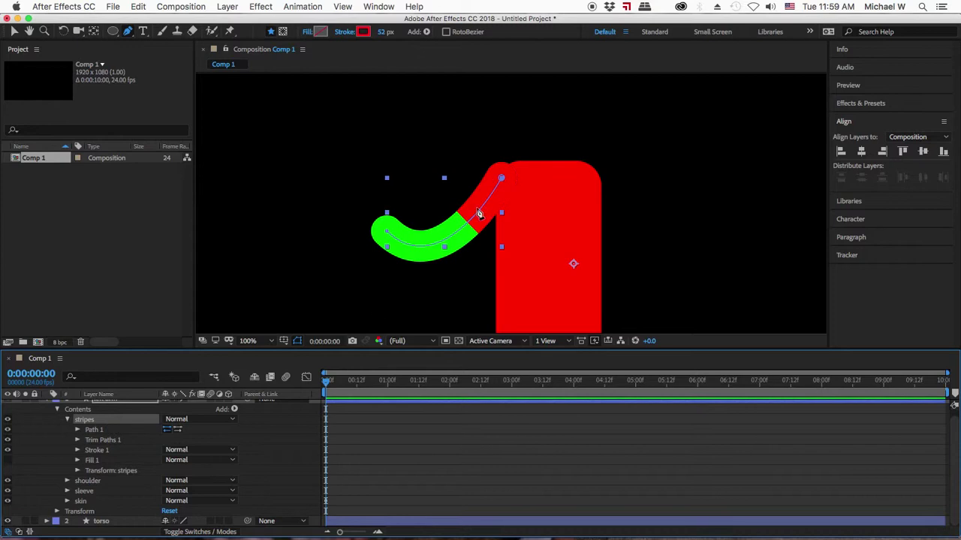
{"action": "left_click", "coordinate": [363, 32]}
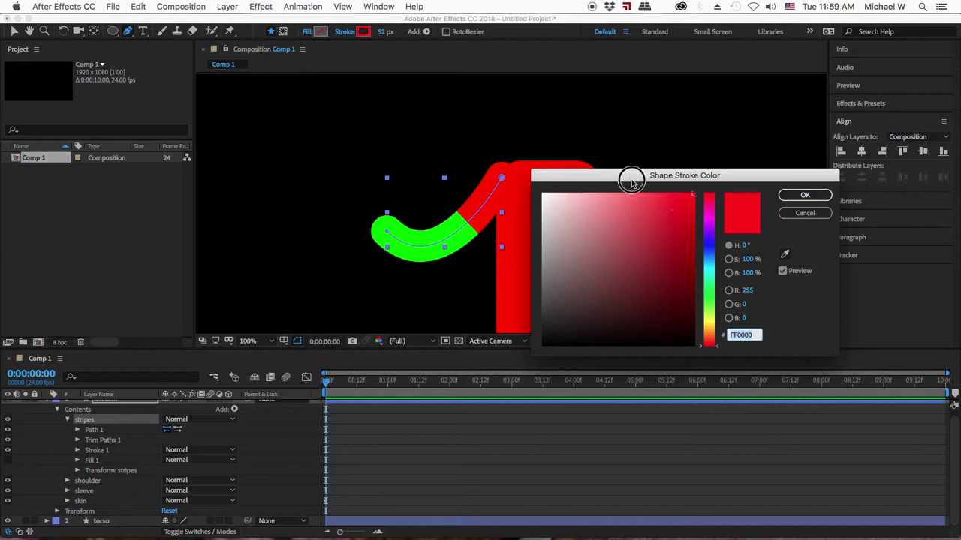
{"action": "left_click_drag", "start_coordinate": [631, 178], "coordinate": [728, 181]}
{"action": "left_click", "coordinate": [810, 253]}
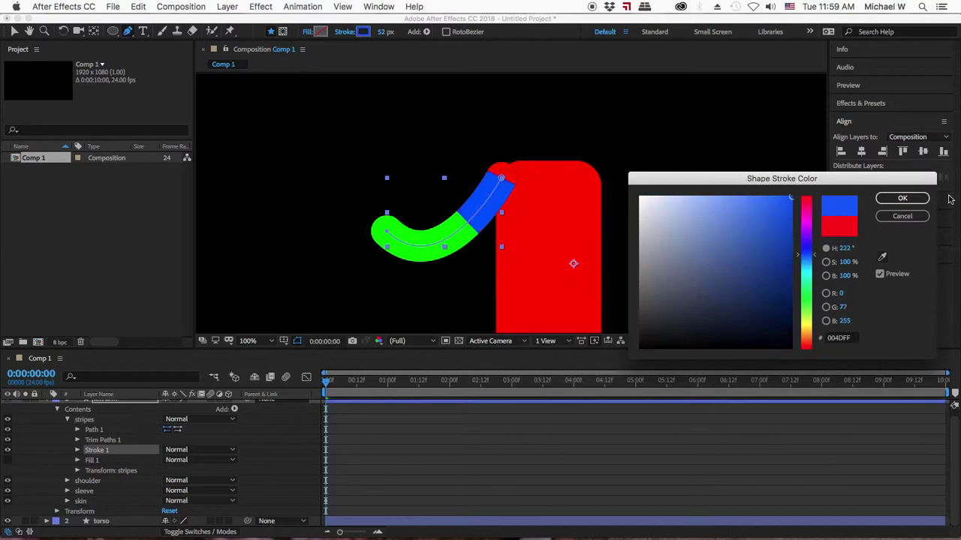
{"action": "left_click", "coordinate": [902, 197]}
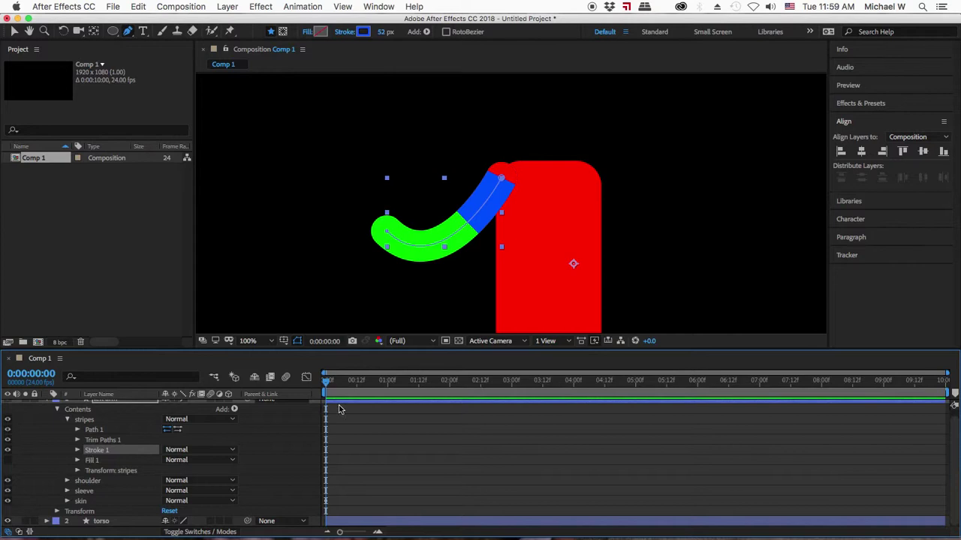
{"action": "left_click", "coordinate": [67, 421]}
Set the stroke width of both the shoulder and sleeve groups to 54 px.
{"action": "left_click", "coordinate": [84, 437]}
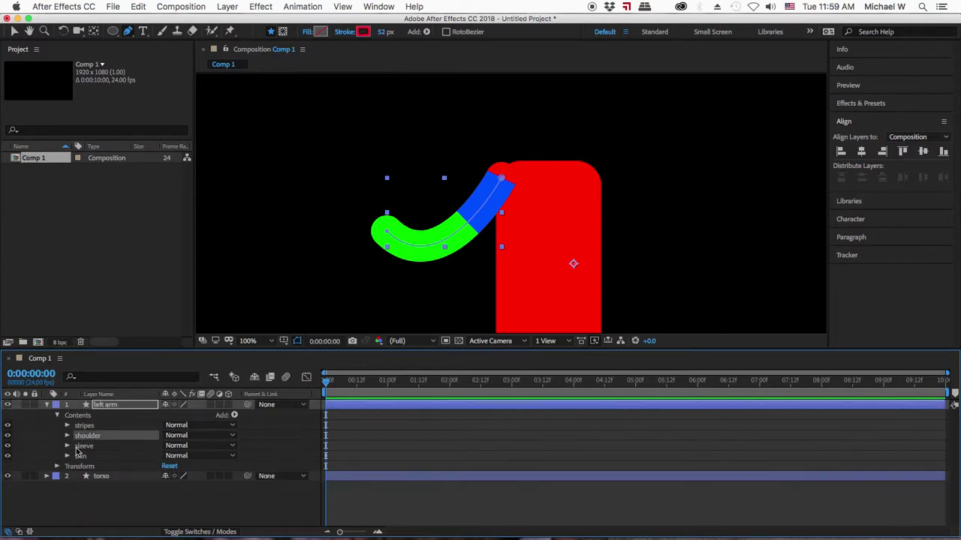
{"action": "left_click", "coordinate": [382, 32]}
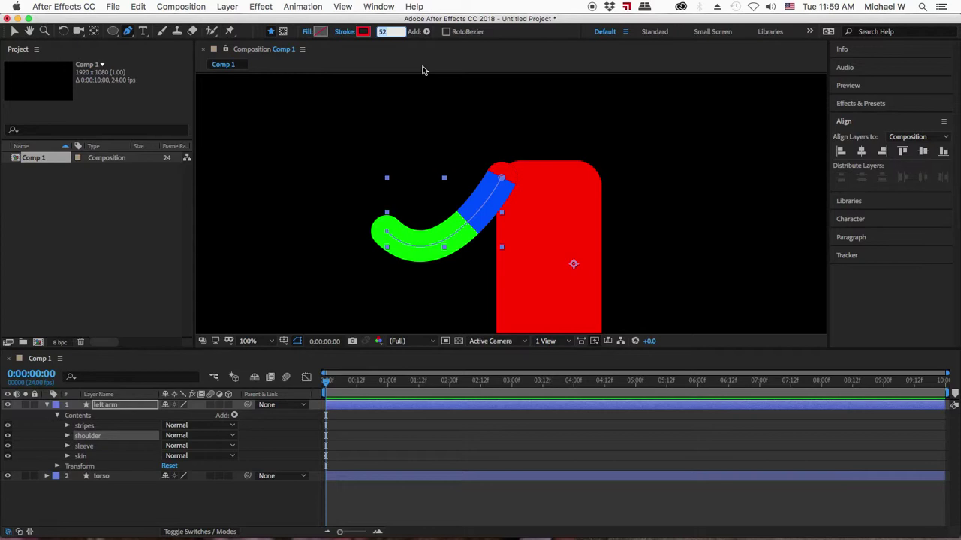
{"action": "type", "text": "54"}
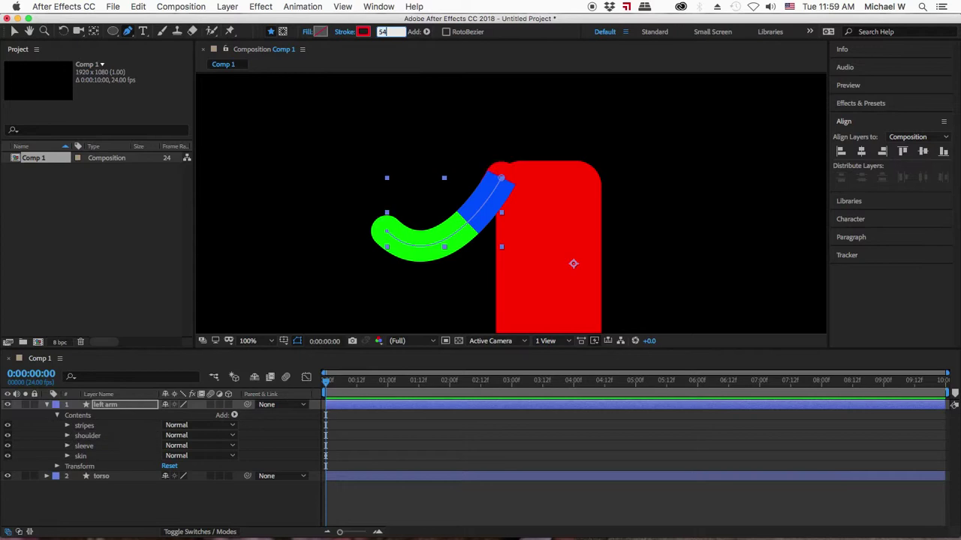
{"action": "key", "text": "Return"}
{"action": "left_click", "coordinate": [80, 447]}
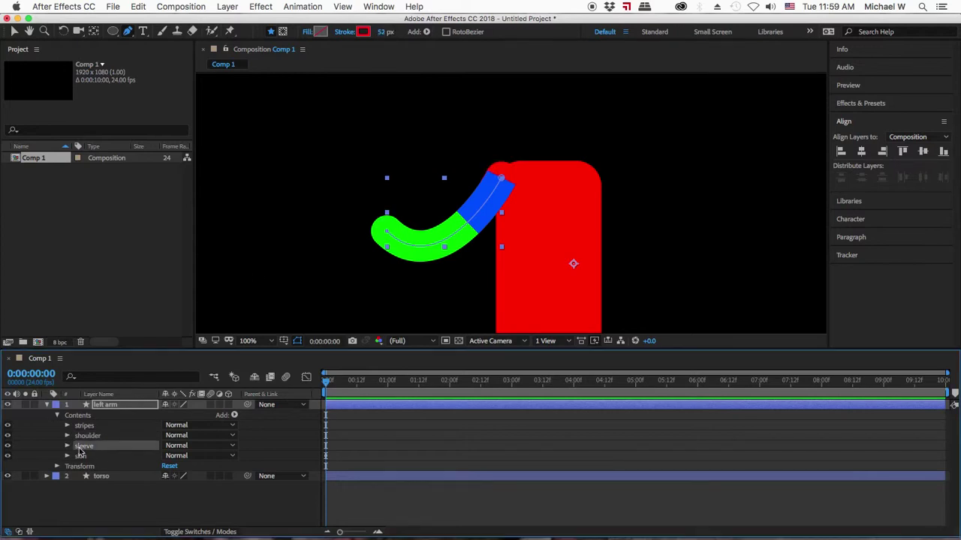
{"action": "left_click", "coordinate": [381, 33]}
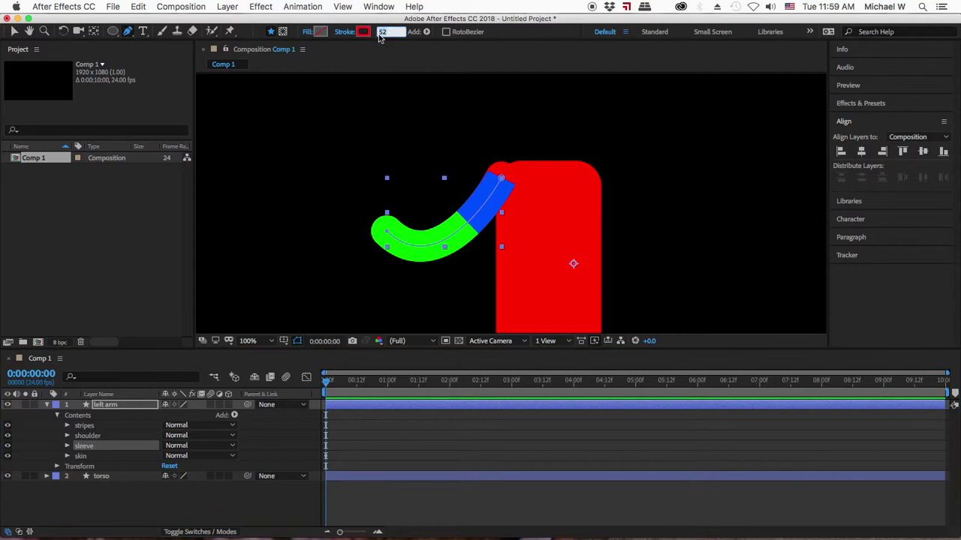
{"action": "type", "text": "54"}
{"action": "key", "text": "Return"}
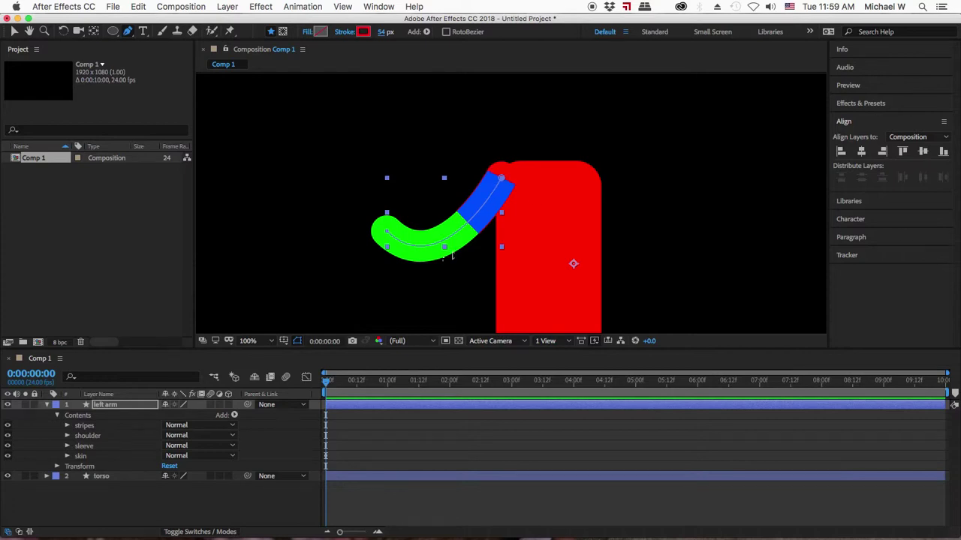
Set the stripes group's stroke width to 54 px.
{"action": "left_click", "coordinate": [84, 425]}
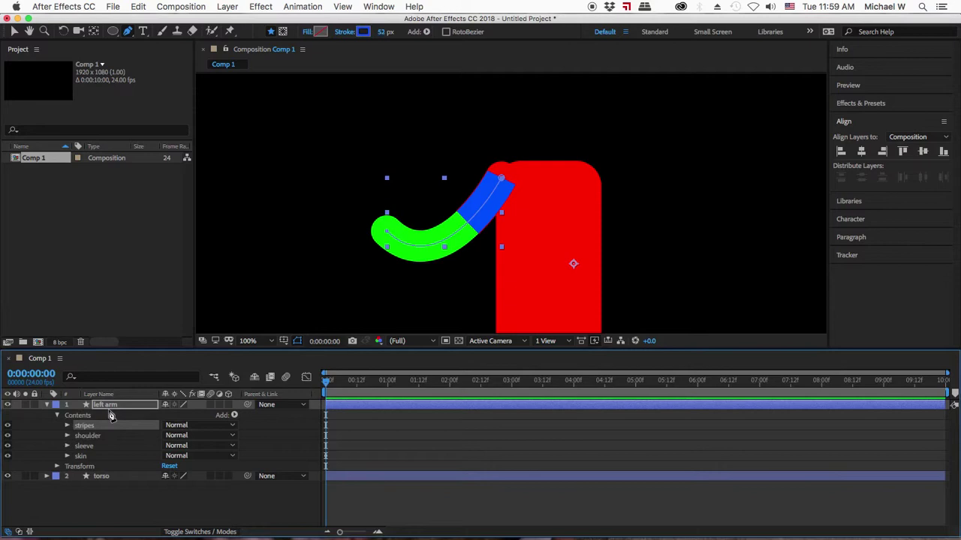
{"action": "left_click", "coordinate": [382, 31]}
{"action": "type", "text": "54"}
{"action": "key", "text": "Return"}
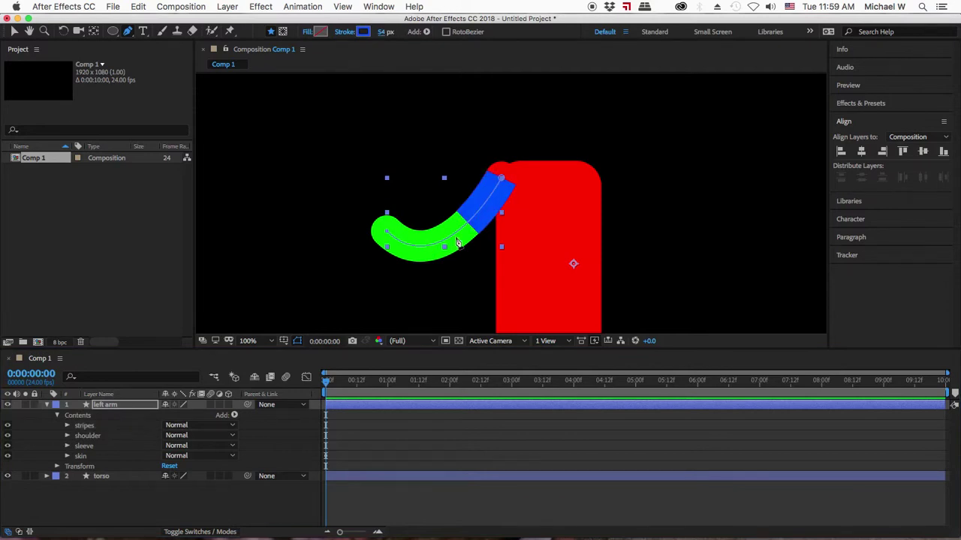
Try out different Trim Paths End and Offset values on the stripes group.
{"action": "left_click", "coordinate": [82, 426]}
{"action": "left_click", "coordinate": [67, 426]}
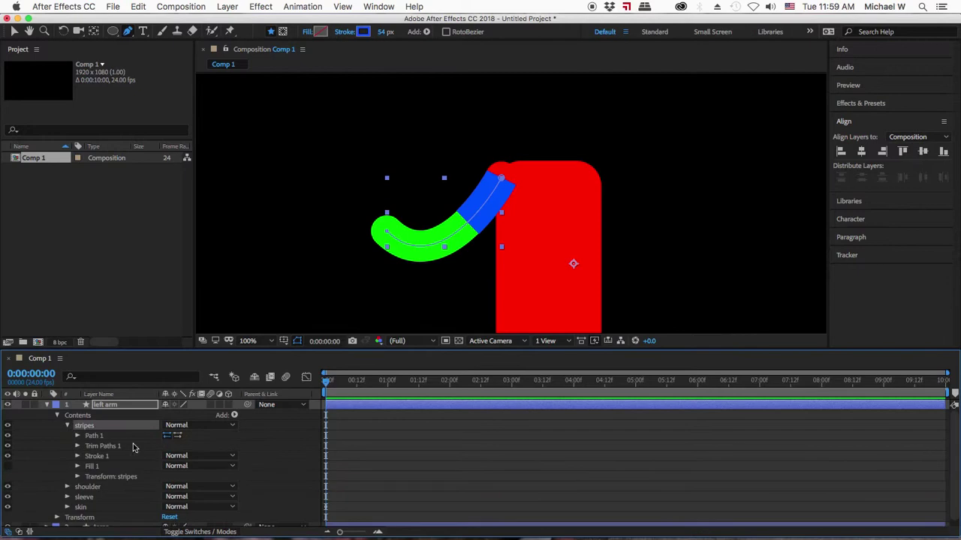
{"action": "left_click", "coordinate": [78, 446]}
{"action": "left_click_drag", "start_coordinate": [169, 466], "coordinate": [169, 468]}
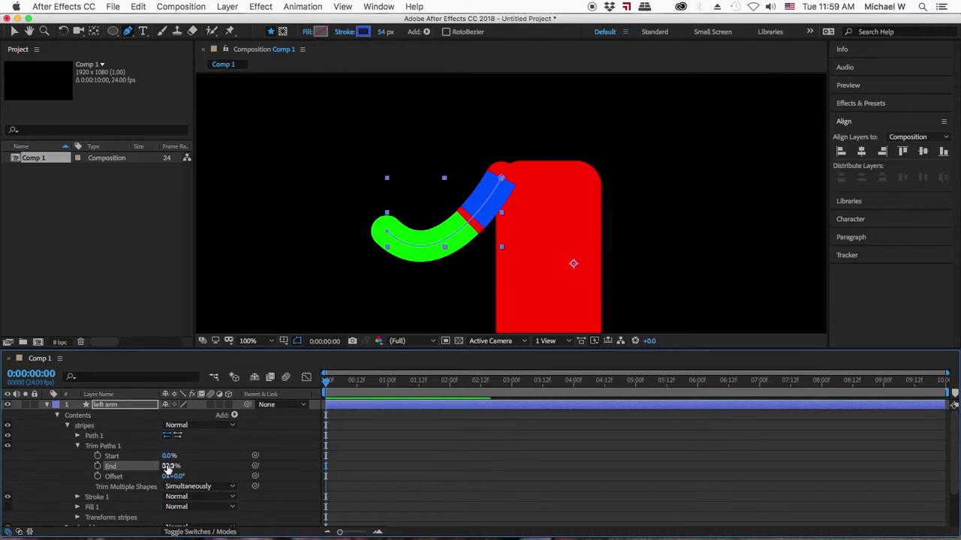
{"action": "mouse_move", "coordinate": [174, 476]}
{"action": "left_mouse_down"}
{"action": "mouse_move", "coordinate": [270, 463]}
{"action": "mouse_move", "coordinate": [173, 479]}
{"action": "left_mouse_up"}
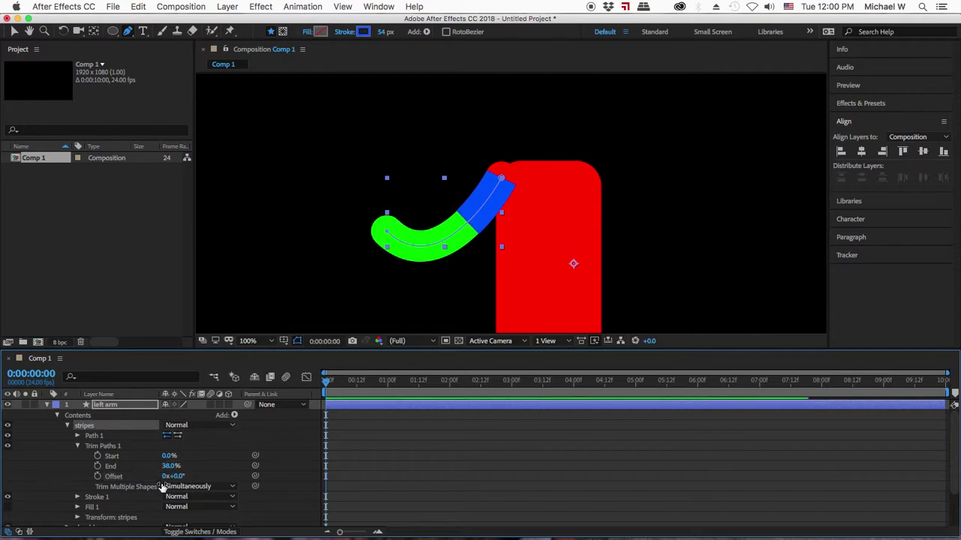
Add dashes to the stripes group's Stroke 1, with a Dash of 10 and an Offset of 1.
{"action": "scroll", "coordinate": [134, 481], "scroll_direction": "down", "scroll_amount": 1}
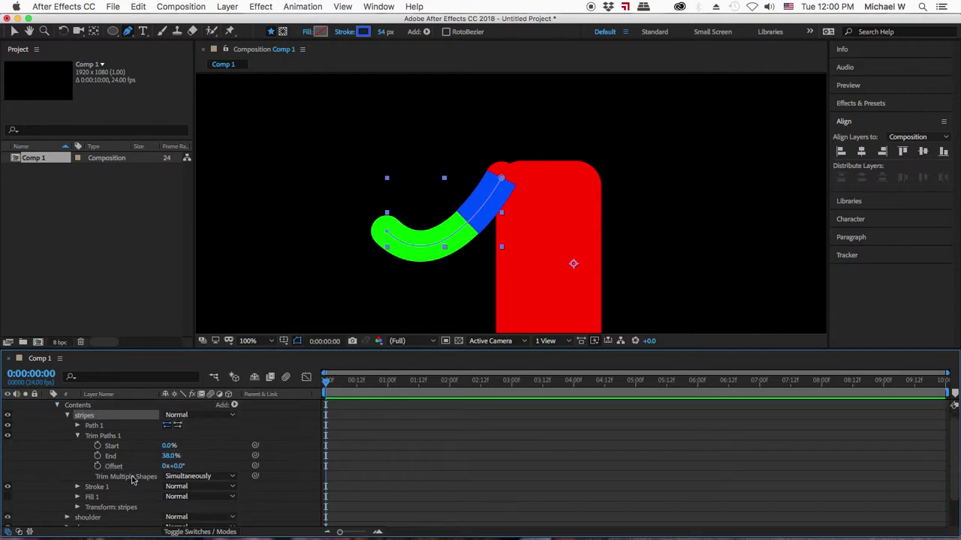
{"action": "scroll", "coordinate": [142, 470], "scroll_direction": "down", "scroll_amount": 2}
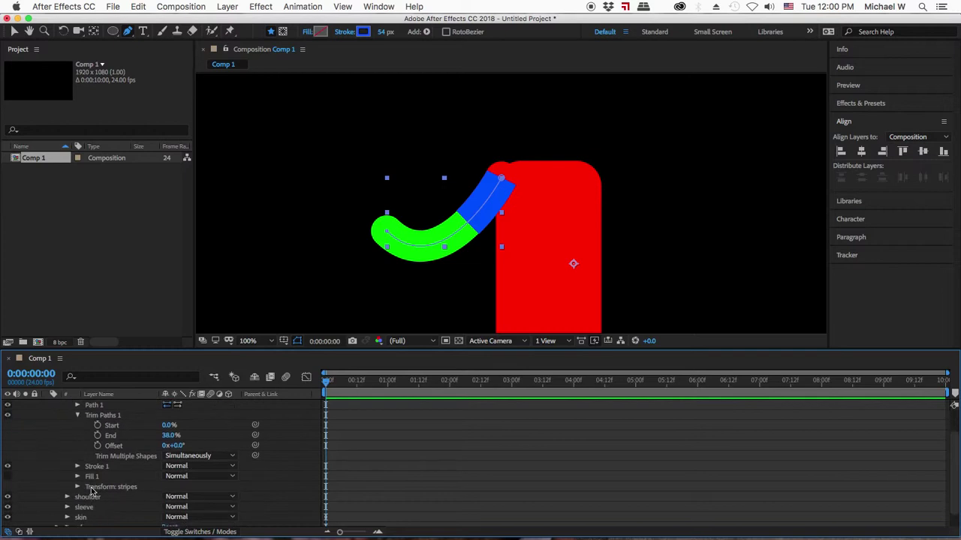
{"action": "left_click", "coordinate": [77, 467]}
{"action": "scroll", "coordinate": [140, 481], "scroll_direction": "down", "scroll_amount": 3}
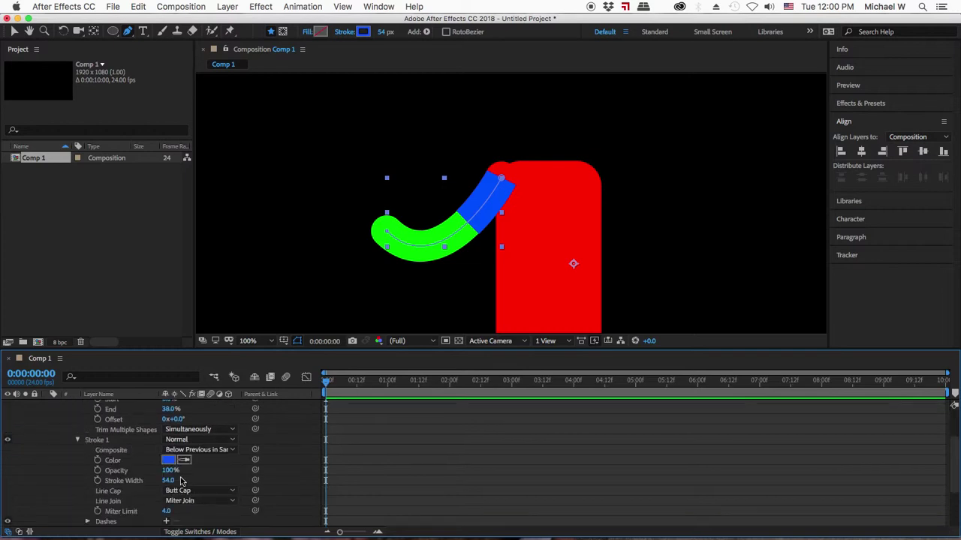
{"action": "scroll", "coordinate": [194, 508], "scroll_direction": "down", "scroll_amount": 1}
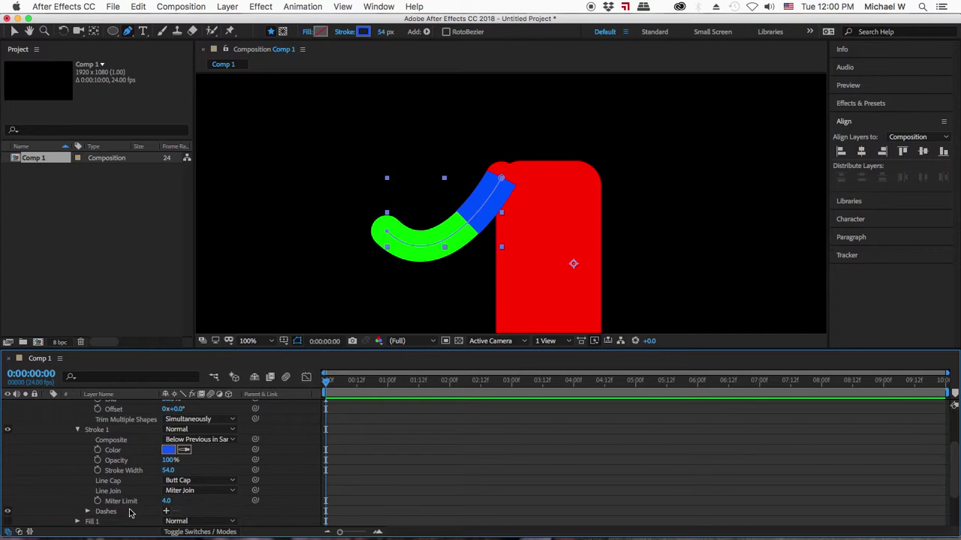
{"action": "scroll", "coordinate": [139, 513], "scroll_direction": "down", "scroll_amount": 1}
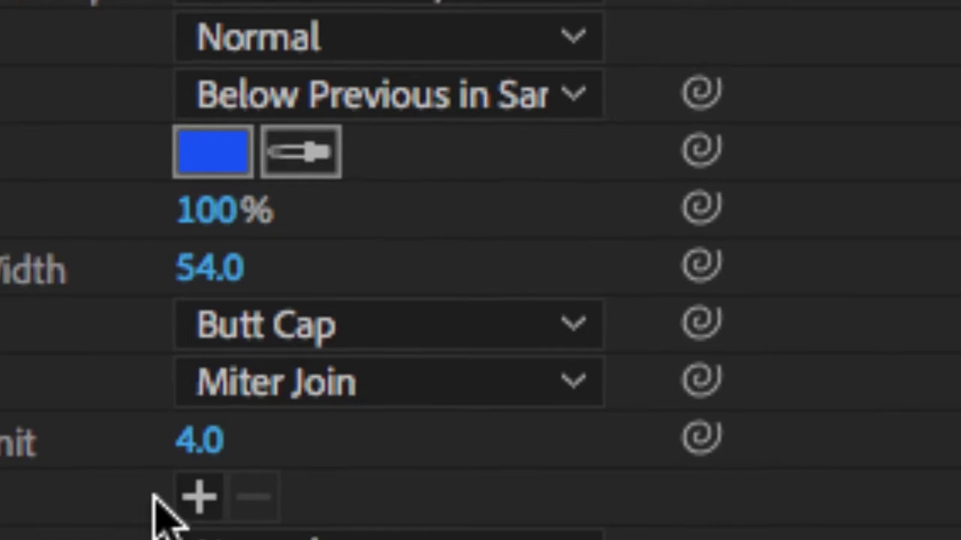
{"action": "left_click", "coordinate": [199, 497]}
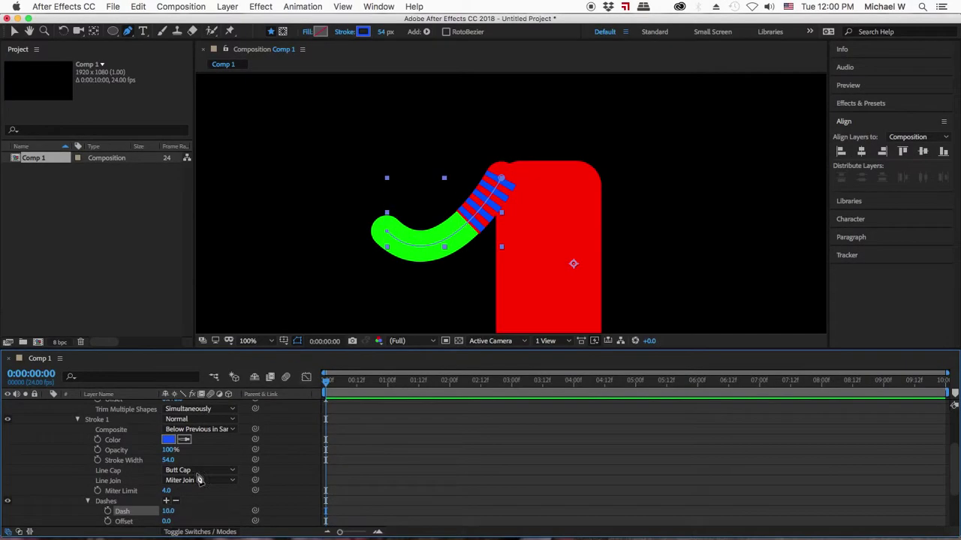
{"action": "left_click_drag", "start_coordinate": [171, 511], "coordinate": [169, 508]}
{"action": "scroll", "coordinate": [166, 506], "scroll_direction": "down", "scroll_amount": 2}
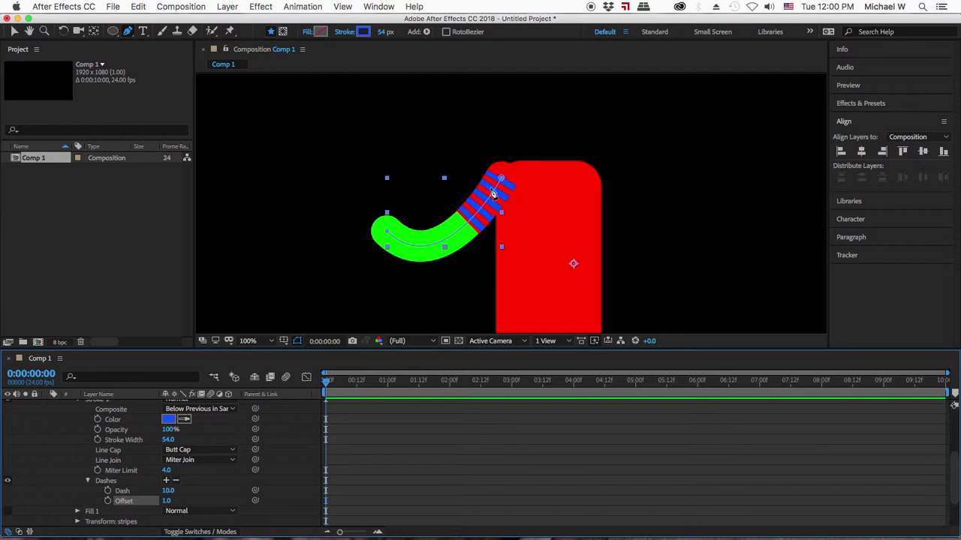
Select the left arm layer and collapse its stripes group.
{"action": "left_click", "coordinate": [395, 436]}
{"action": "scroll", "coordinate": [394, 435], "scroll_direction": "up", "scroll_amount": 5}
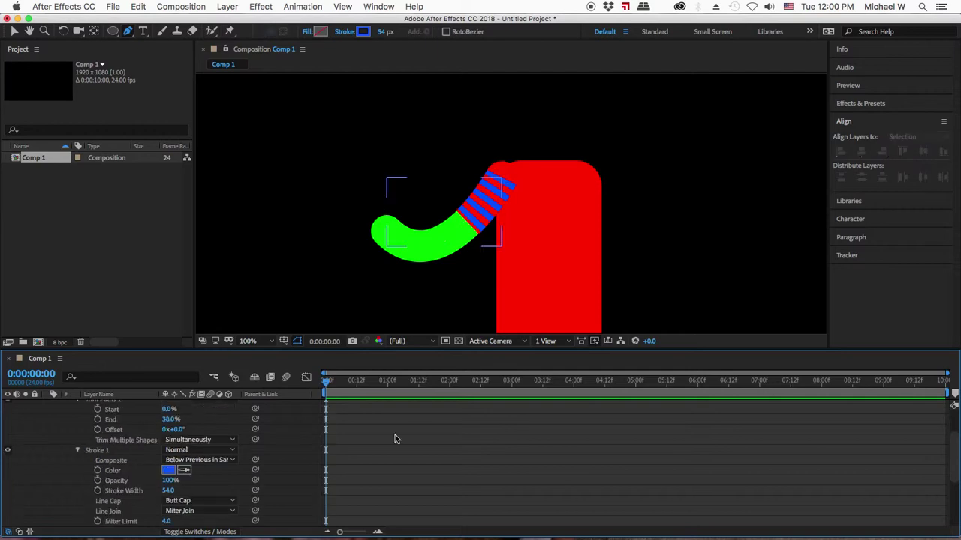
{"action": "left_click", "coordinate": [364, 406]}
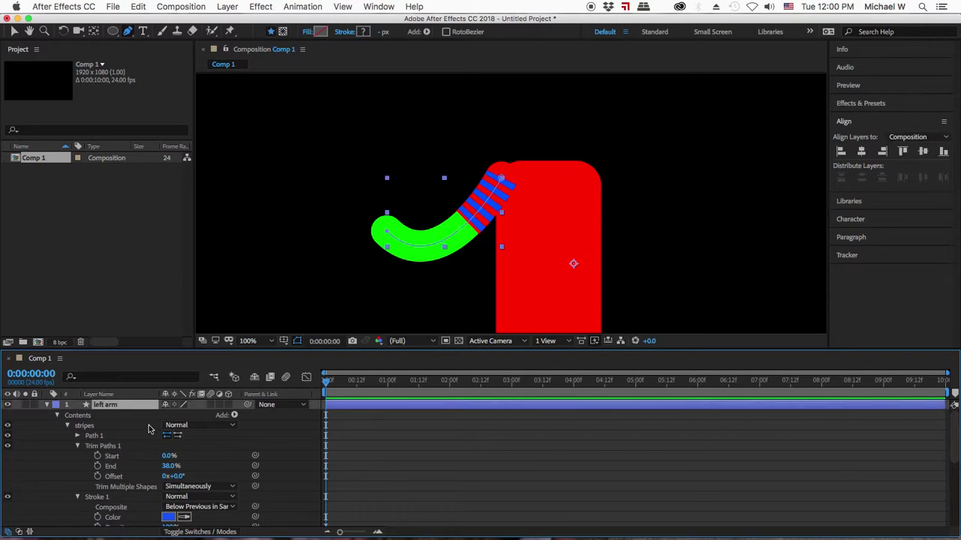
{"action": "left_click", "coordinate": [48, 410]}
{"action": "left_click", "coordinate": [47, 404]}
{"action": "left_click", "coordinate": [67, 426]}
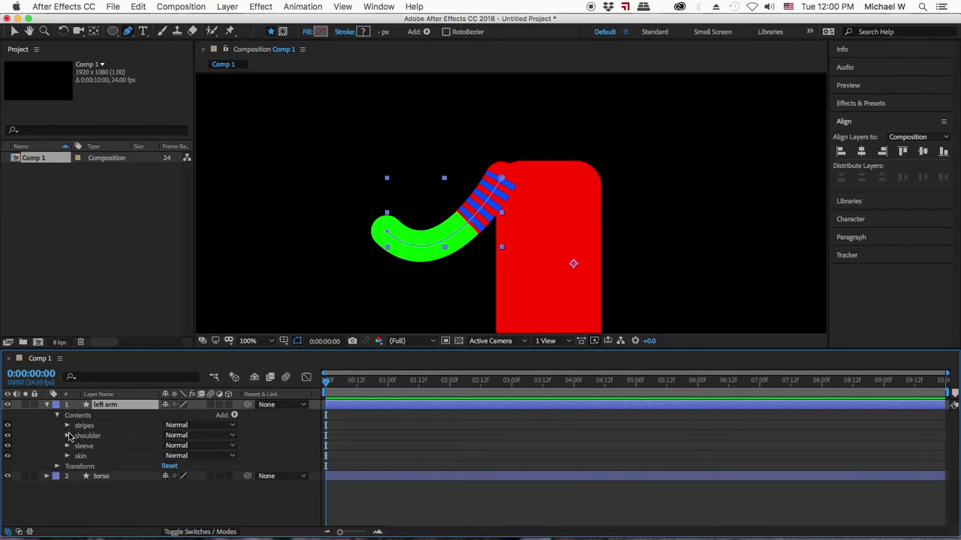
At 0:00:00:16, keyframe the skin group's path with the hand end raised and its curve handle adjusted to bend the arm.
{"action": "left_click", "coordinate": [81, 456]}
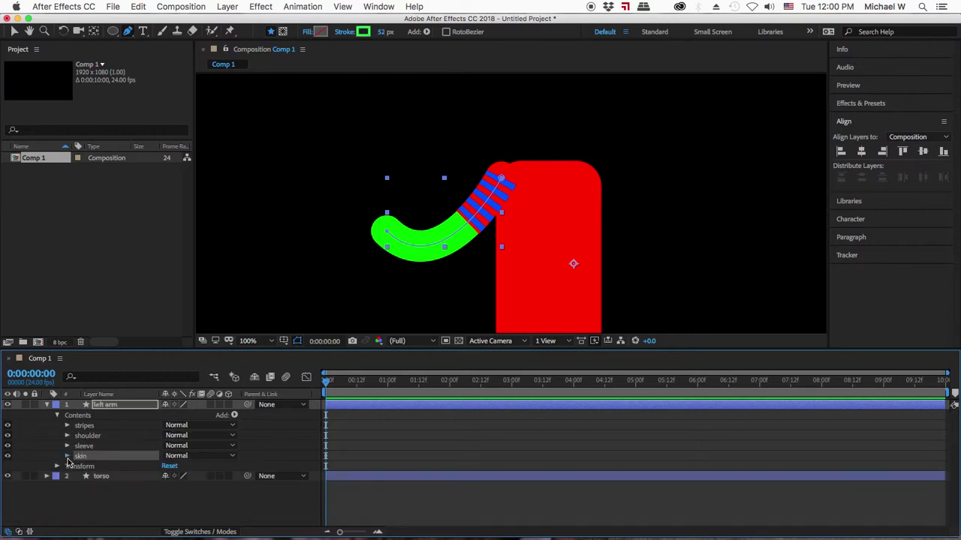
{"action": "left_click", "coordinate": [67, 457]}
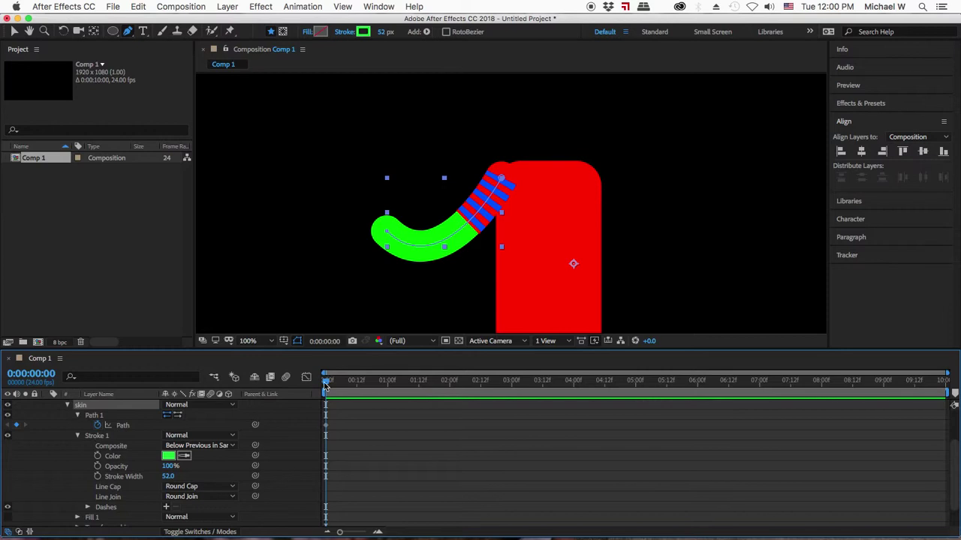
{"action": "left_click_drag", "start_coordinate": [330, 384], "coordinate": [367, 385]}
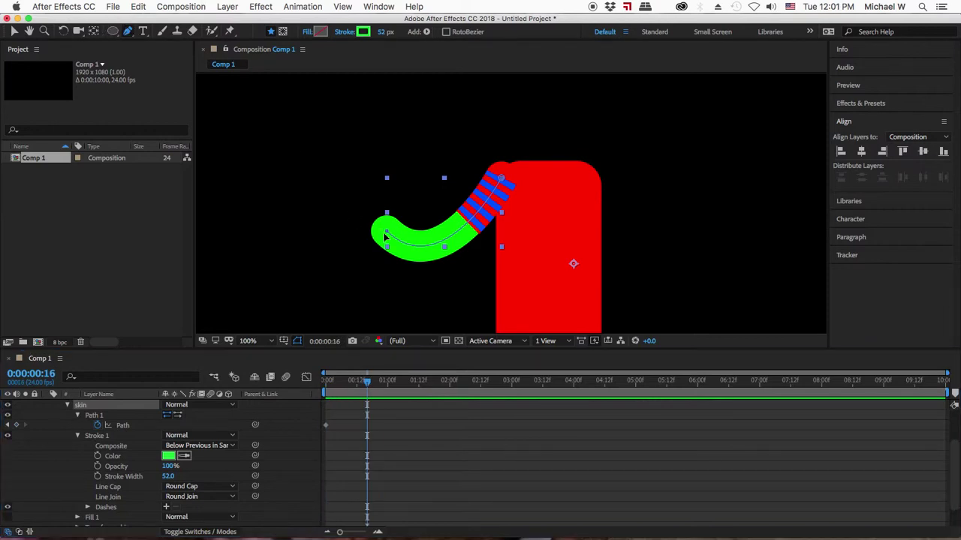
{"action": "left_click_drag", "start_coordinate": [385, 234], "coordinate": [440, 282]}
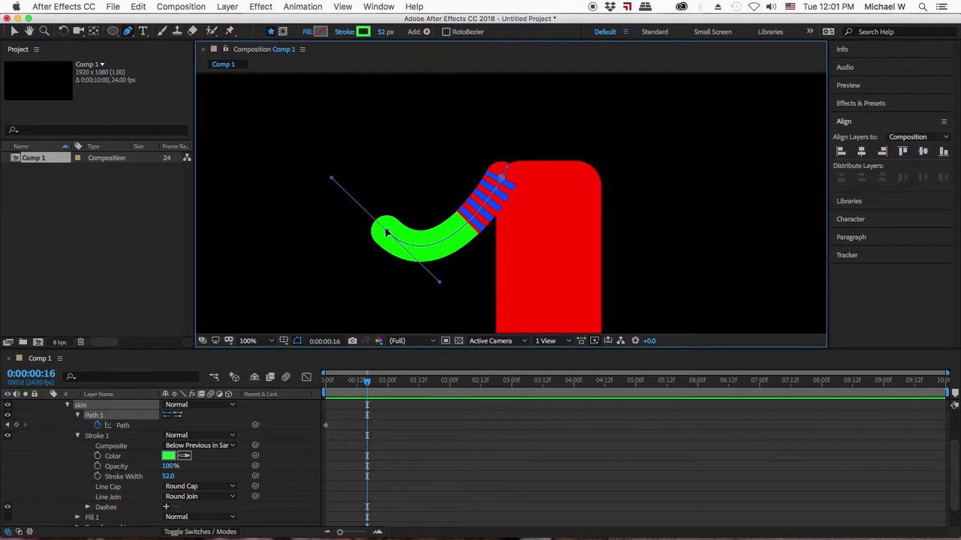
{"action": "left_click_drag", "start_coordinate": [387, 232], "coordinate": [384, 190]}
{"action": "left_click_drag", "start_coordinate": [438, 242], "coordinate": [446, 279]}
At 0:00:01:09, keyframe the skin path with the hand raised above the shoulder and the arm's curve bent further upward.
{"action": "left_click_drag", "start_coordinate": [367, 381], "coordinate": [410, 380]}
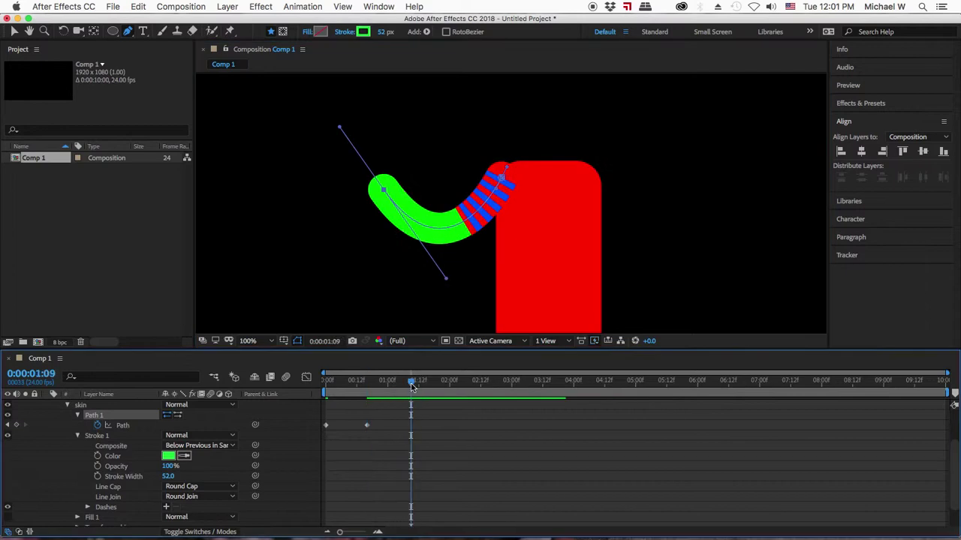
{"action": "mouse_move", "coordinate": [388, 194]}
{"action": "left_mouse_down"}
{"action": "mouse_move", "coordinate": [378, 142]}
{"action": "mouse_move", "coordinate": [394, 166]}
{"action": "left_mouse_up"}
{"action": "left_click_drag", "start_coordinate": [433, 223], "coordinate": [404, 231]}
{"action": "left_click_drag", "start_coordinate": [372, 133], "coordinate": [397, 134]}
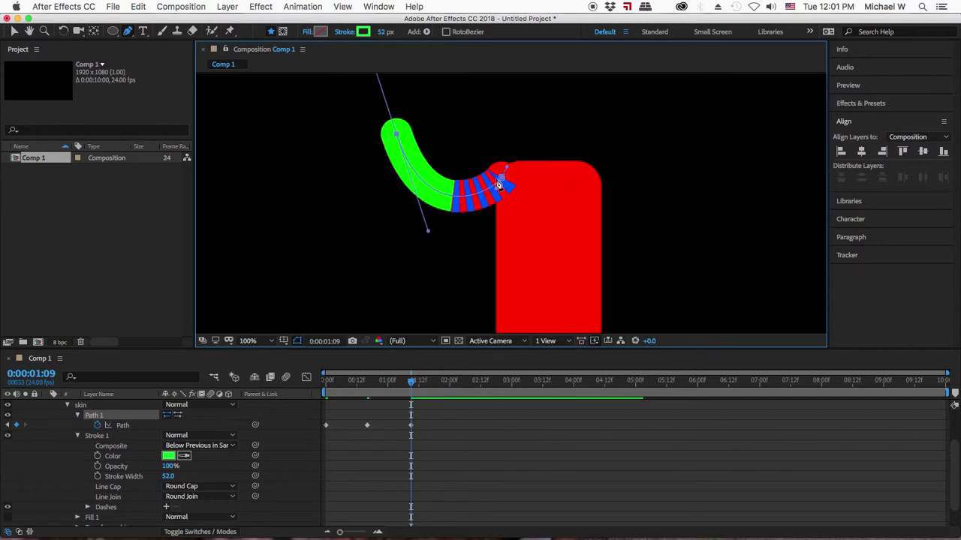
Apply Easy Ease to all three keyframes of the skin group's path and scrub through the arm's movement.
{"action": "left_click_drag", "start_coordinate": [412, 379], "coordinate": [327, 381]}
{"action": "left_click_drag", "start_coordinate": [441, 405], "coordinate": [308, 448]}
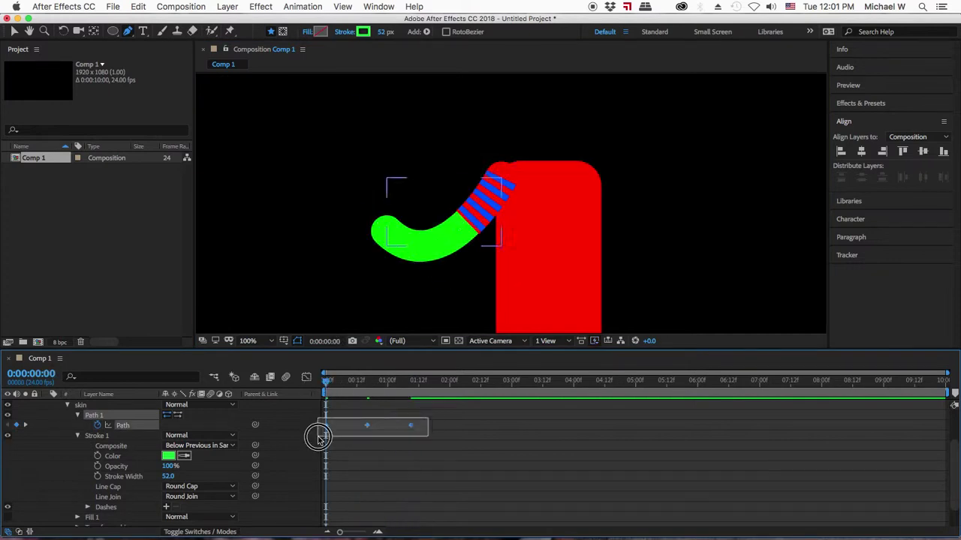
{"action": "right_click", "coordinate": [366, 430]}
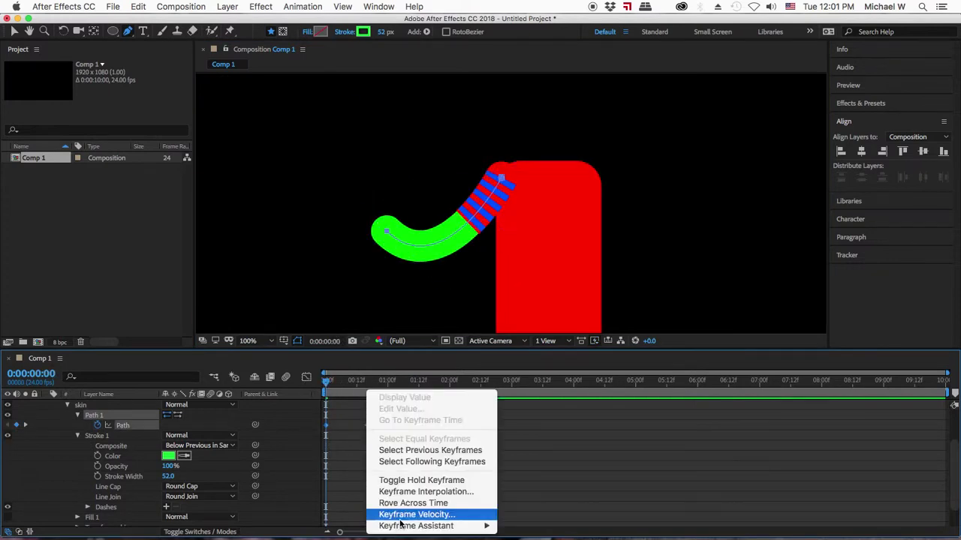
{"action": "mouse_move", "coordinate": [405, 528]}
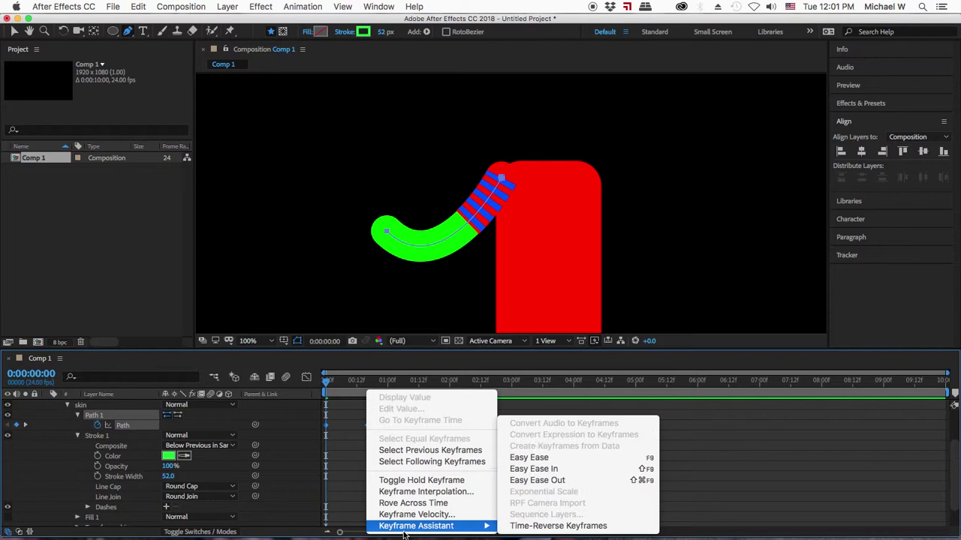
{"action": "left_click", "coordinate": [532, 457]}
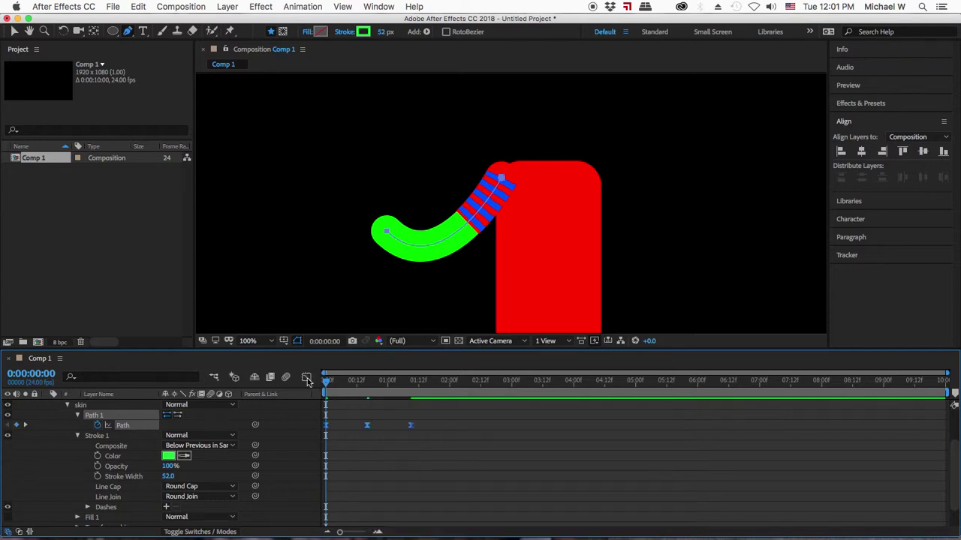
{"action": "left_click_drag", "start_coordinate": [324, 381], "coordinate": [385, 383]}
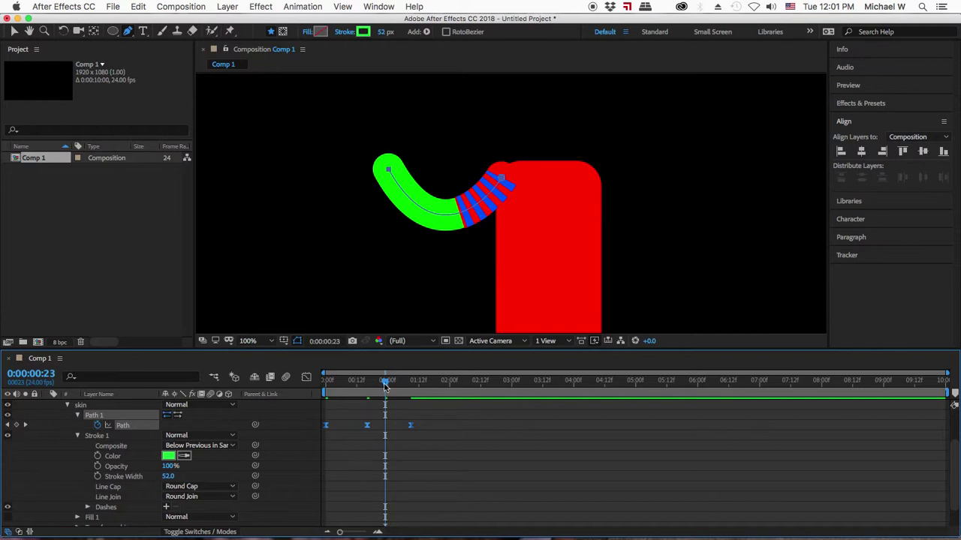
{"action": "left_click_drag", "start_coordinate": [384, 383], "coordinate": [402, 383]}
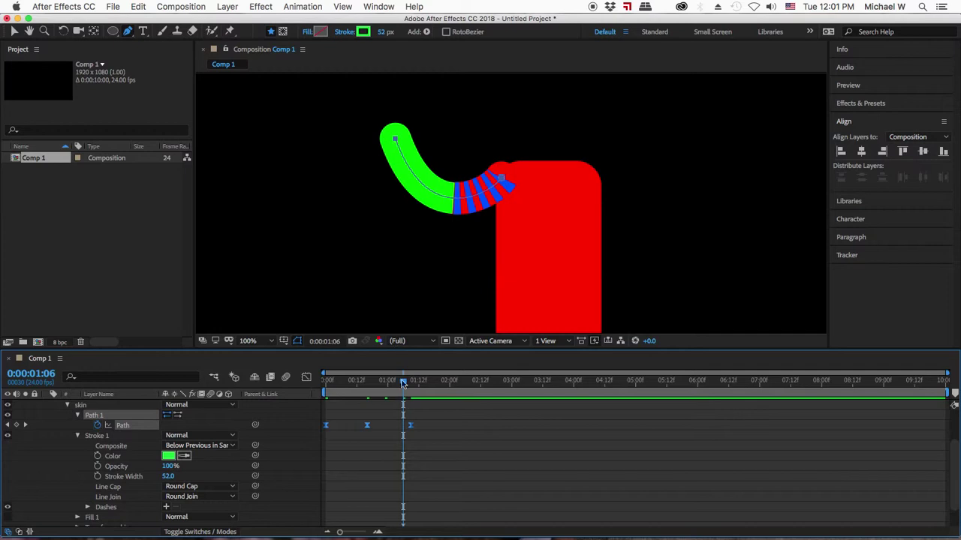
{"action": "left_click_drag", "start_coordinate": [403, 383], "coordinate": [410, 383]}
Collapse the left arm layer and move its anchor point onto the shoulder where the arm meets the torso.
{"action": "scroll", "coordinate": [150, 465], "scroll_direction": "up", "scroll_amount": 2}
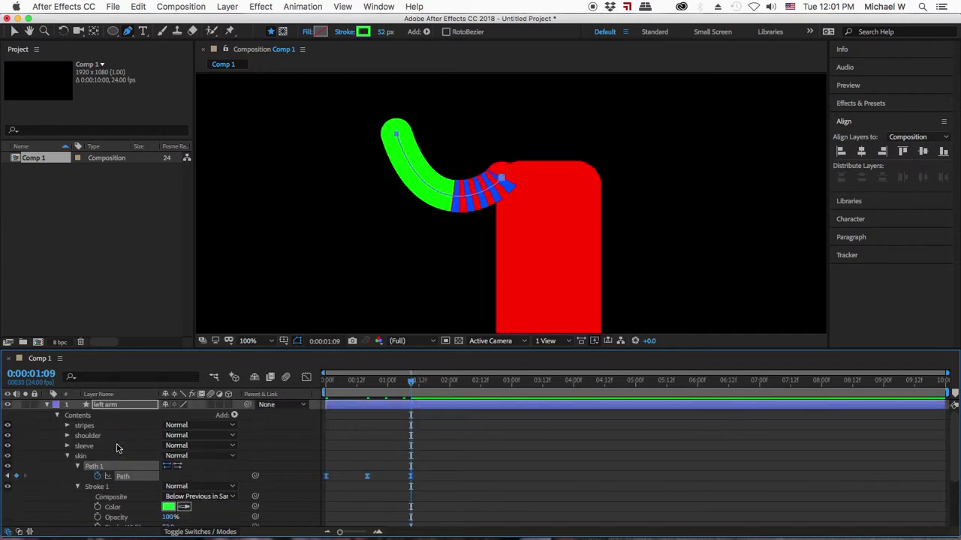
{"action": "left_click", "coordinate": [47, 405]}
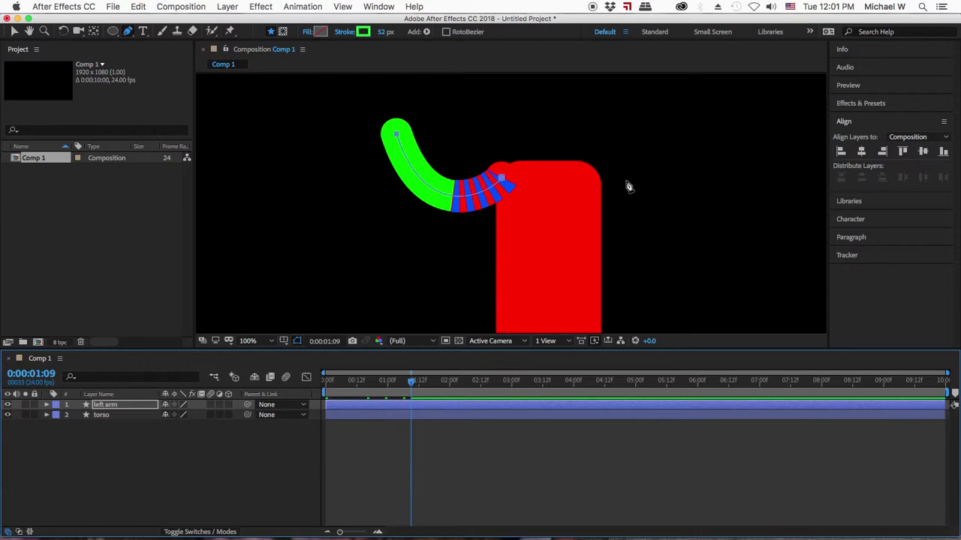
{"action": "left_click", "coordinate": [368, 445]}
{"action": "left_click", "coordinate": [375, 405]}
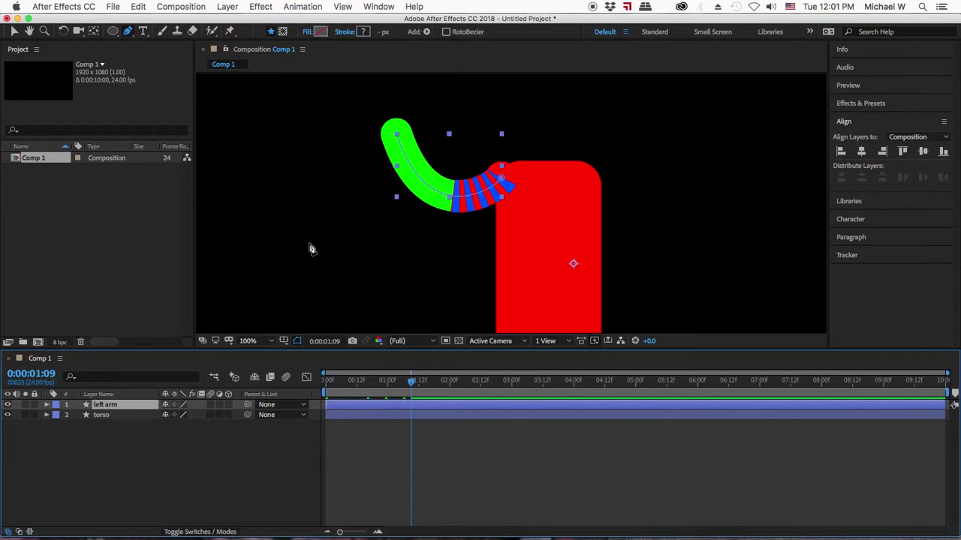
{"action": "left_click", "coordinate": [14, 31]}
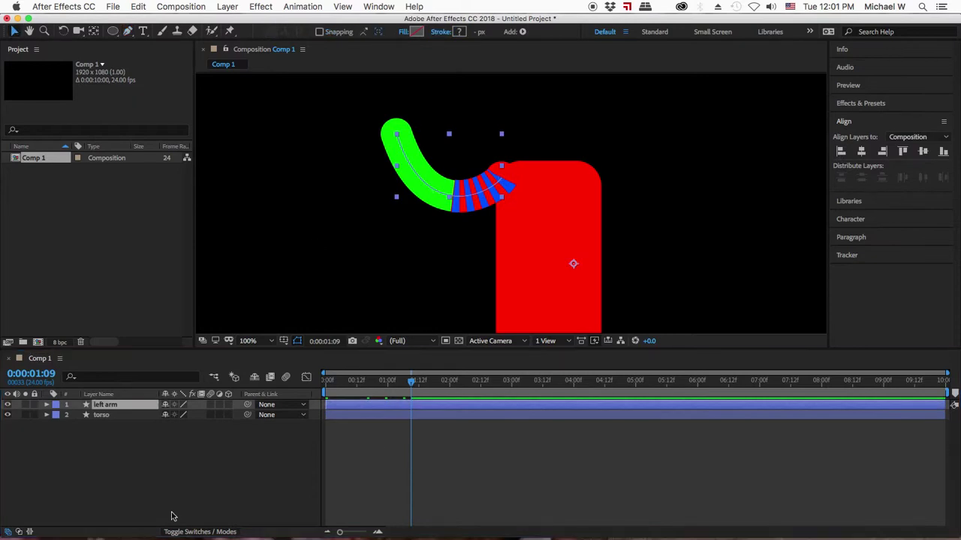
{"action": "left_click", "coordinate": [126, 417]}
{"action": "left_click", "coordinate": [109, 405]}
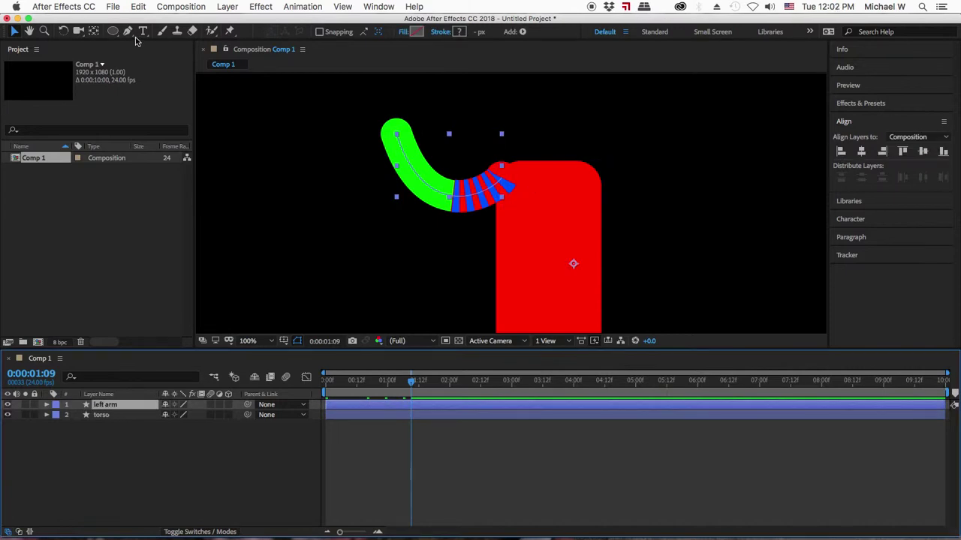
{"action": "left_click", "coordinate": [93, 30]}
{"action": "left_click_drag", "start_coordinate": [574, 264], "coordinate": [503, 167]}
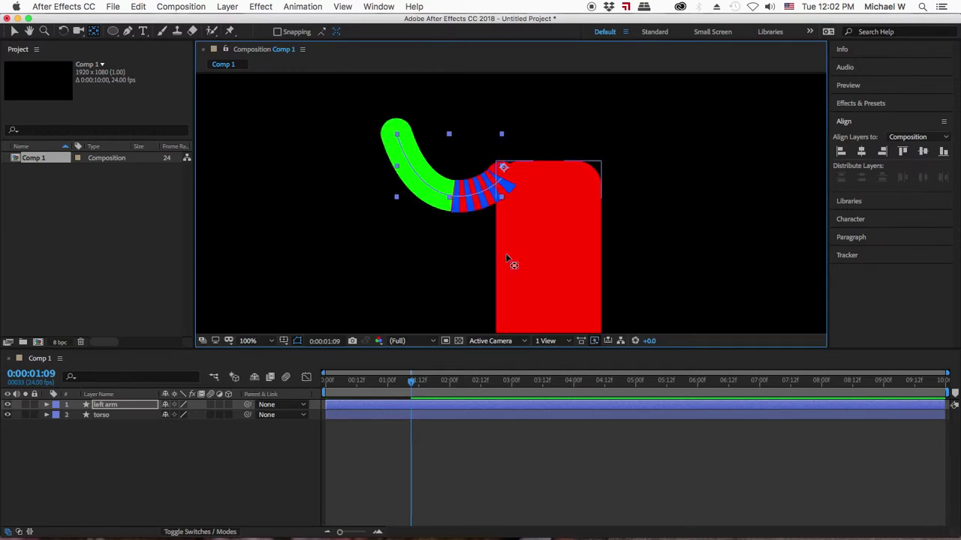
Duplicate the left arm layer and rename the copy "right arm".
{"action": "left_click", "coordinate": [132, 453]}
{"action": "left_click", "coordinate": [106, 407]}
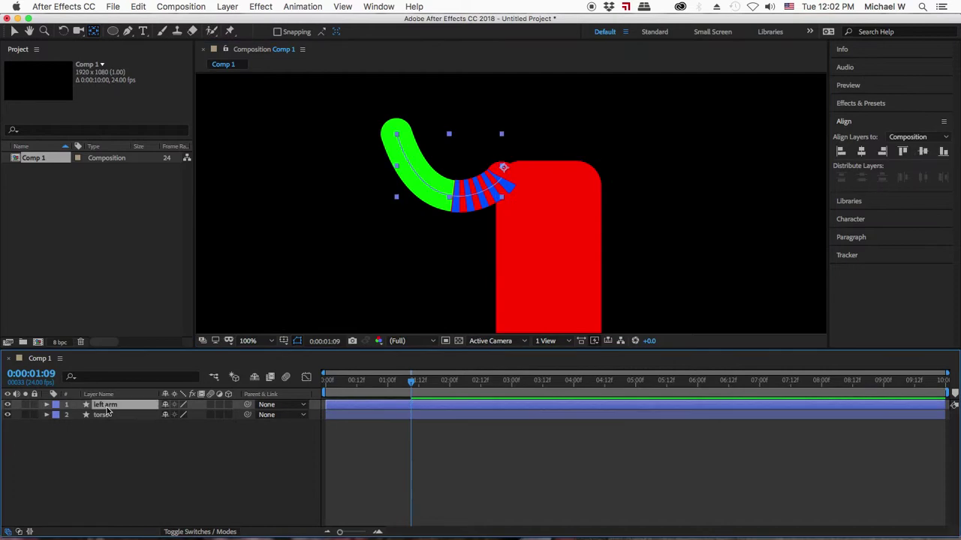
{"action": "key", "text": "super+d"}
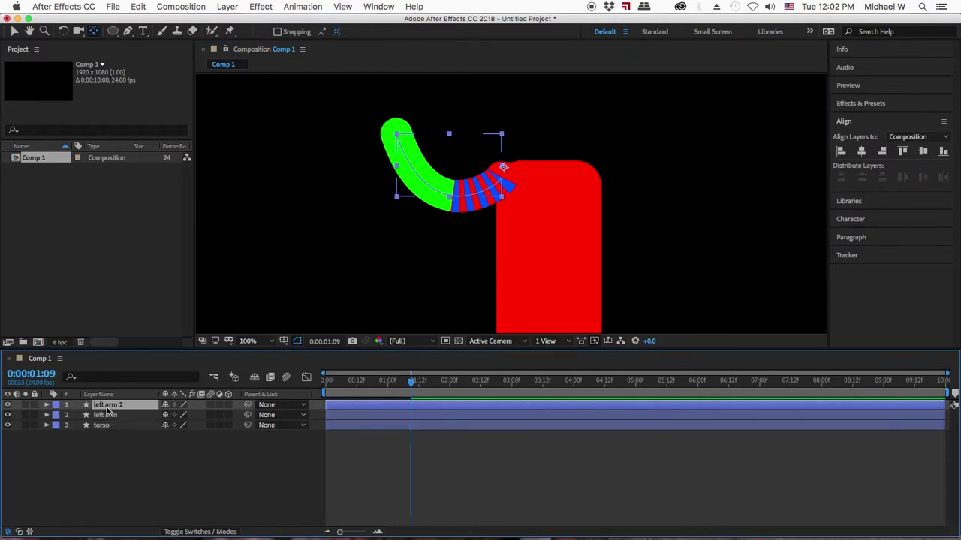
{"action": "key", "text": "Return"}
{"action": "type", "text": "r"}
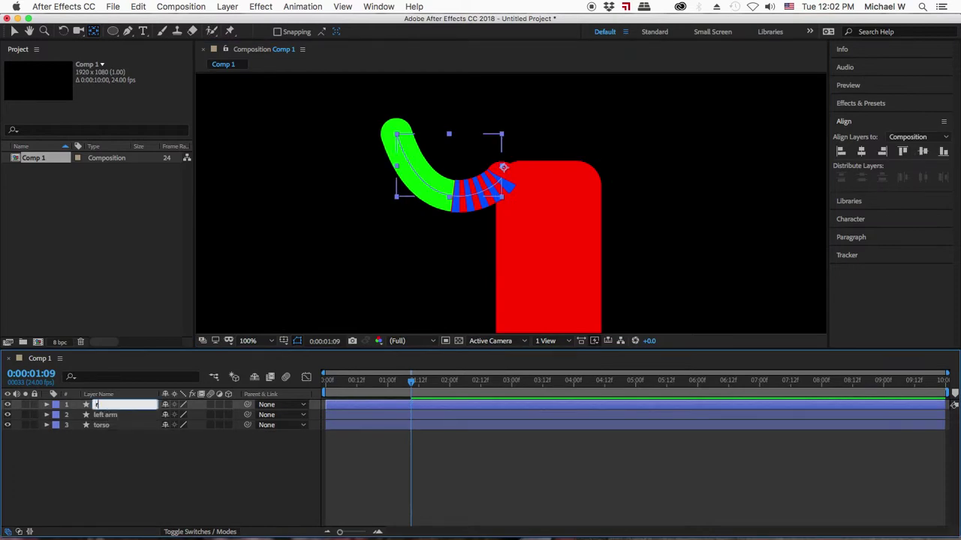
{"action": "type", "text": "ight arm"}
{"action": "key", "text": "Return"}
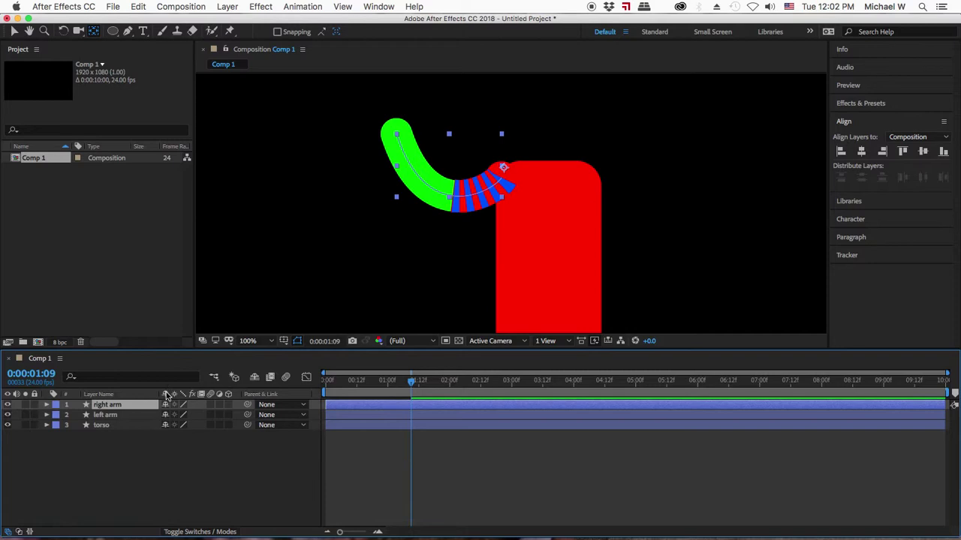
Mirror the right arm layer by unlinking its Scale proportions and setting the horizontal scale to -100%.
{"action": "key", "text": "s"}
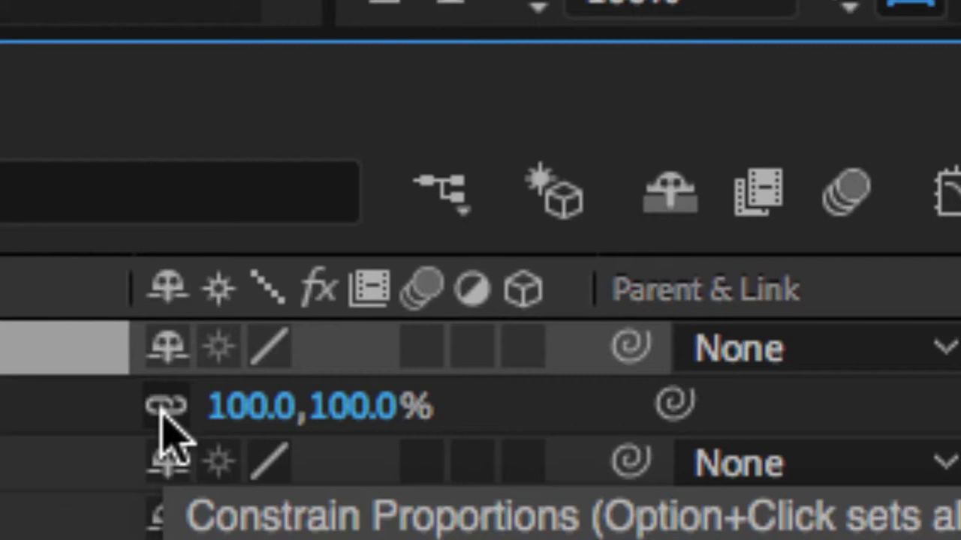
{"action": "left_click", "coordinate": [162, 413]}
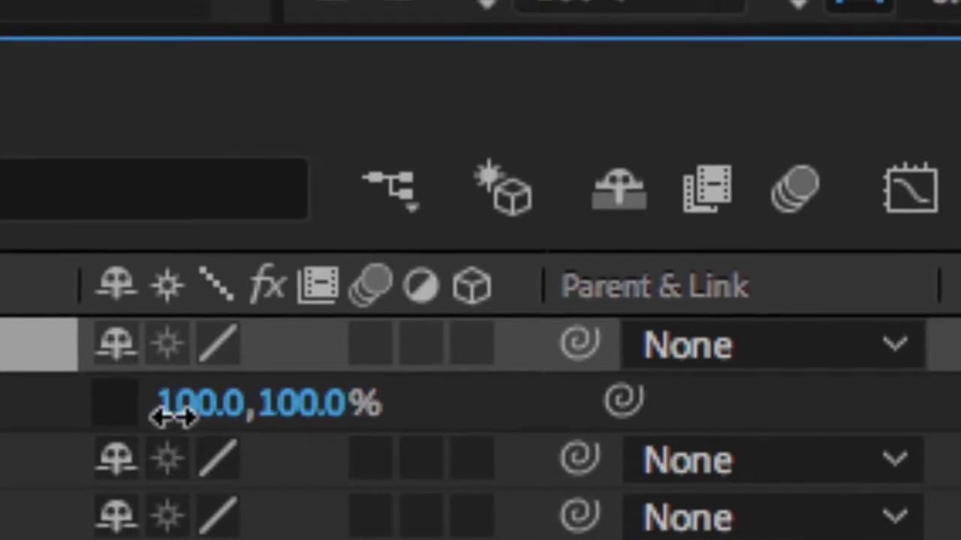
{"action": "left_click", "coordinate": [172, 418]}
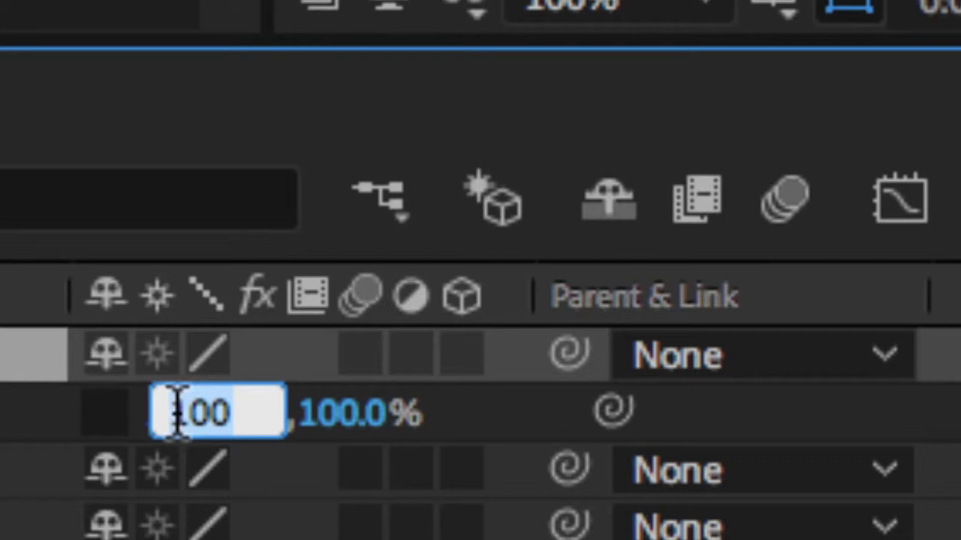
{"action": "left_click", "coordinate": [185, 409]}
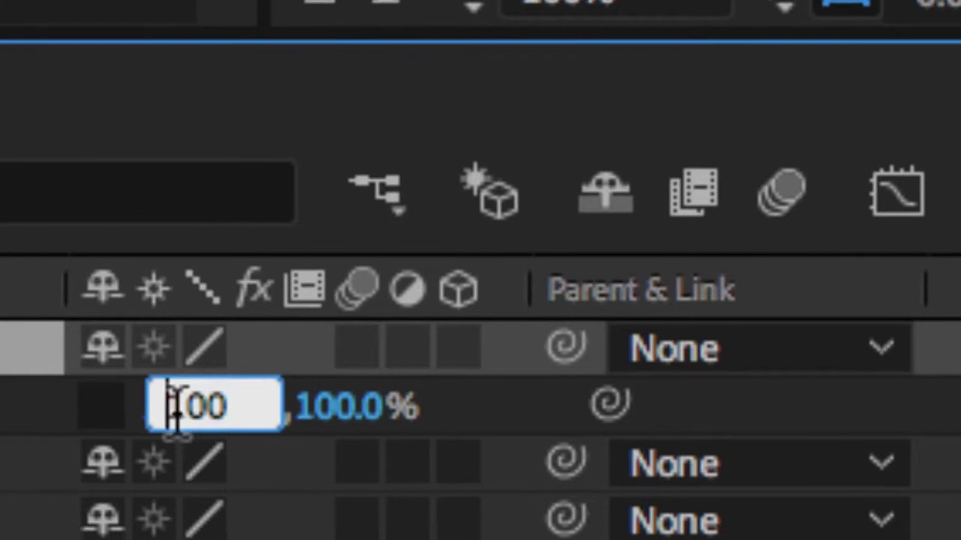
{"action": "type", "text": "-"}
{"action": "key", "text": "Return"}
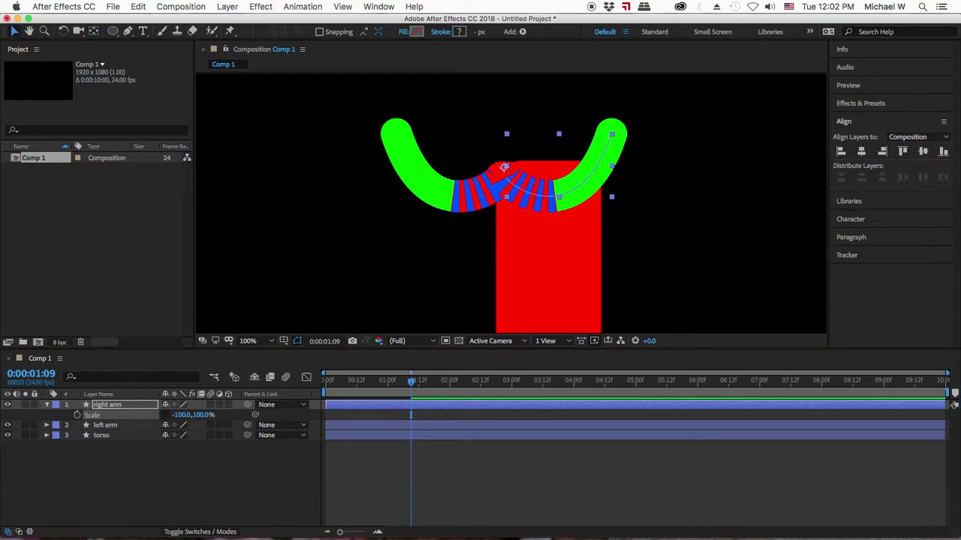
Nudge the right arm layer horizontally until its shoulder sits on the torso's opposite upper corner.
{"action": "key", "text": "shift+Right"}
{"action": "key", "text": "shift+Right"}
{"action": "key", "text": "shift+Right"}
{"action": "key", "text": "shift+Right"}
{"action": "key", "text": "shift+Right"}
{"action": "key", "text": "shift+Right"}
{"action": "key", "text": "shift+Right"}
{"action": "key", "text": "shift+Right"}
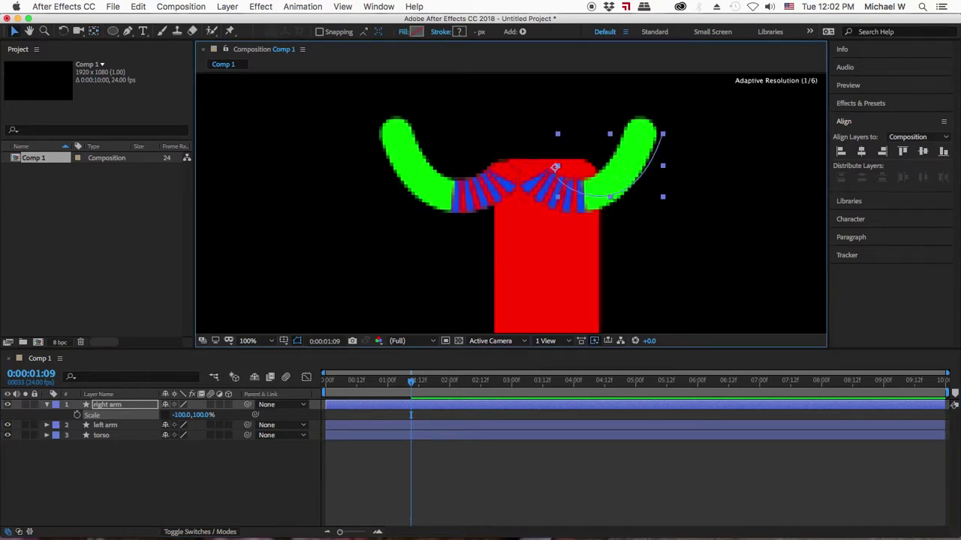
{"action": "key", "text": "shift+Right"}
{"action": "key", "text": "shift+Right"}
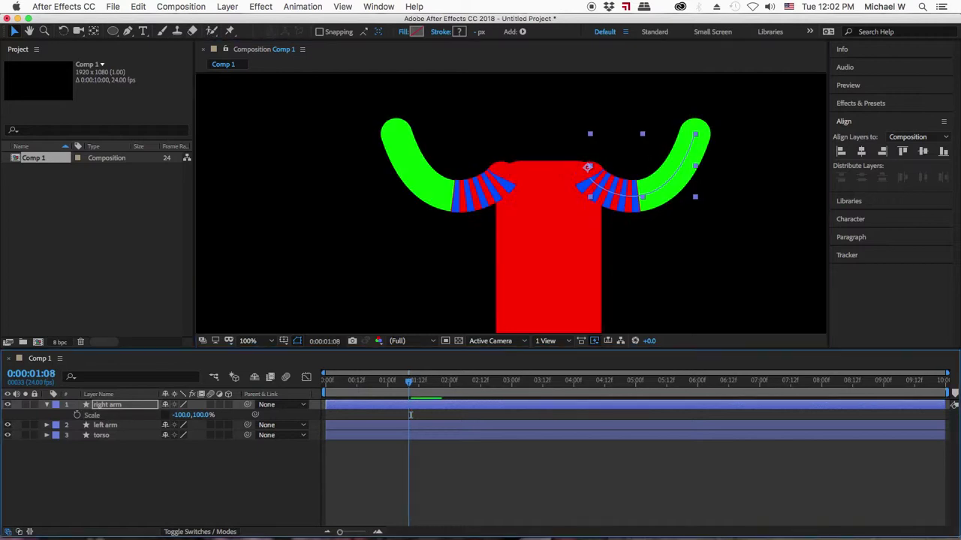
Step back to the first frame and forward to 0:00:00:11 to examine how both arms move together.
{"action": "key", "text": "Page_Up"}
{"action": "key", "text": "Page_Up"}
{"action": "key", "text": "Page_Up"}
{"action": "key", "text": "Page_Up"}
{"action": "key", "text": "Page_Up"}
{"action": "key", "text": "Page_Up"}
{"action": "key", "text": "Page_Up"}
{"action": "key", "text": "Page_Up"}
{"action": "key", "text": "Page_Up"}
{"action": "key", "text": "Page_Up"}
{"action": "key", "text": "Page_Up"}
{"action": "key", "text": "Page_Up"}
{"action": "key", "text": "Page_Up"}
{"action": "key", "text": "Page_Up"}
{"action": "key", "text": "Page_Up"}
{"action": "key", "text": "Page_Up"}
{"action": "key", "text": "Page_Up"}
{"action": "key", "text": "Page_Up"}
{"action": "key", "text": "Page_Up"}
{"action": "key", "text": "Page_Up"}
{"action": "key", "text": "Page_Up"}
{"action": "key", "text": "Page_Up"}
{"action": "key", "text": "Page_Up"}
{"action": "key", "text": "Page_Up"}
{"action": "key", "text": "Page_Up"}
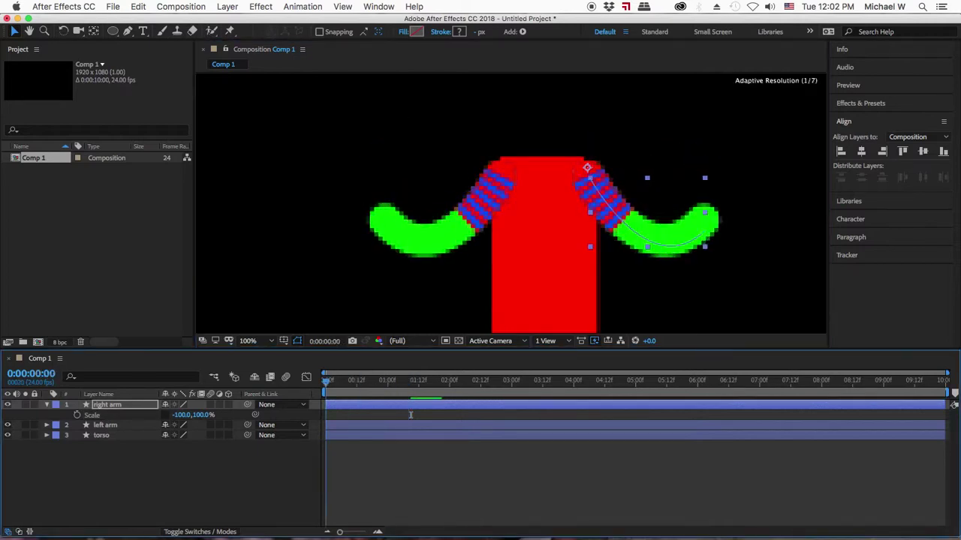
{"action": "key", "text": "Page_Down"}
{"action": "key", "text": "Page_Down"}
{"action": "key", "text": "Page_Down"}
{"action": "key", "text": "Page_Down"}
{"action": "key", "text": "Page_Down"}
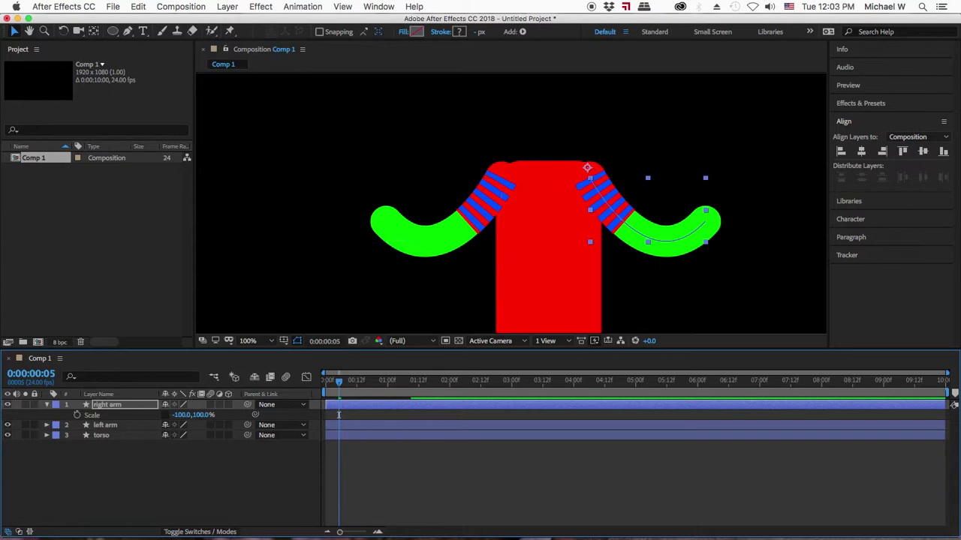
{"action": "left_click", "coordinate": [339, 415]}
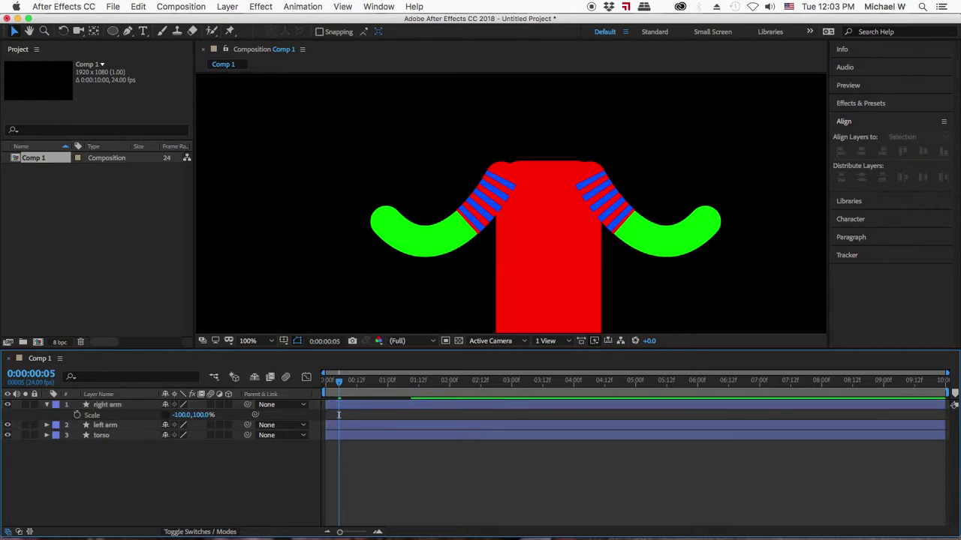
{"action": "left_click_drag", "start_coordinate": [338, 414], "coordinate": [354, 415]}
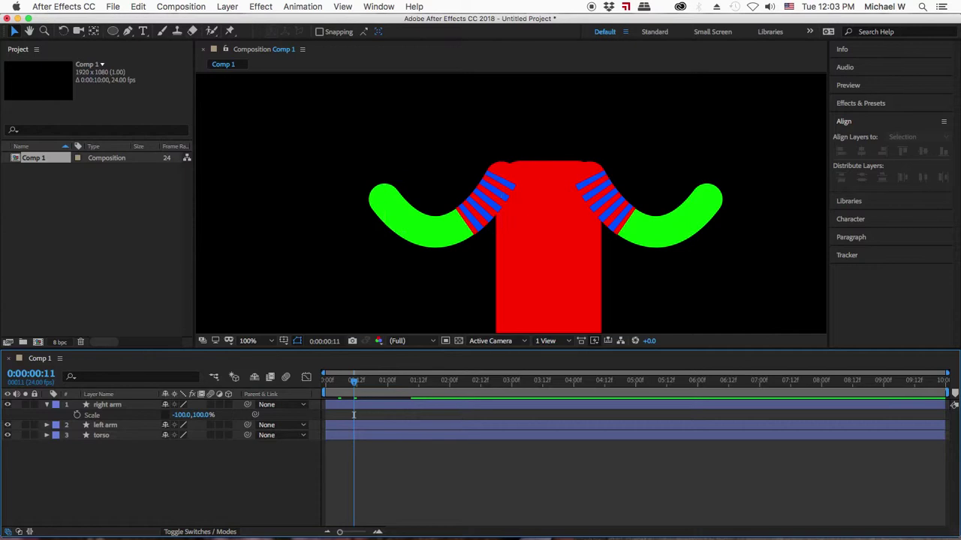
{"action": "left_click", "coordinate": [676, 225]}
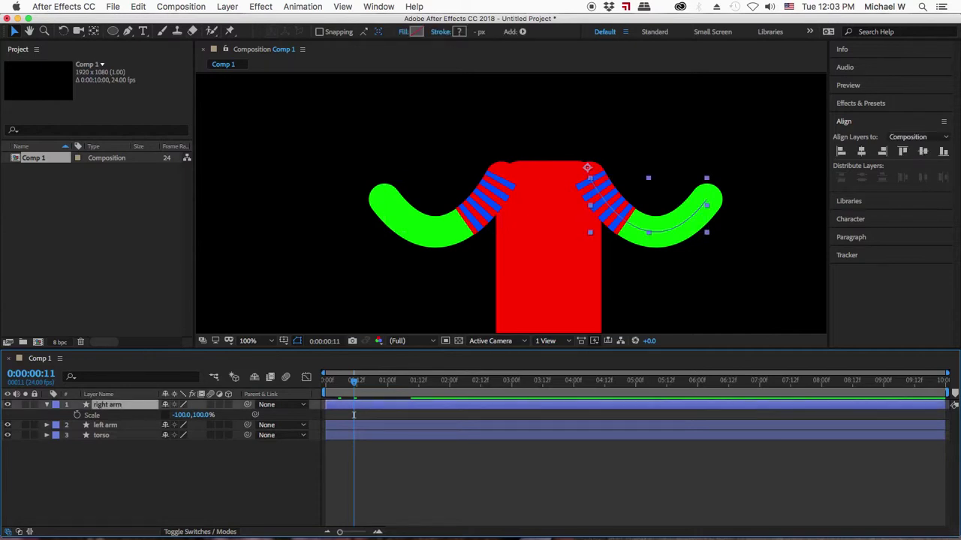
{"action": "left_click", "coordinate": [353, 414]}
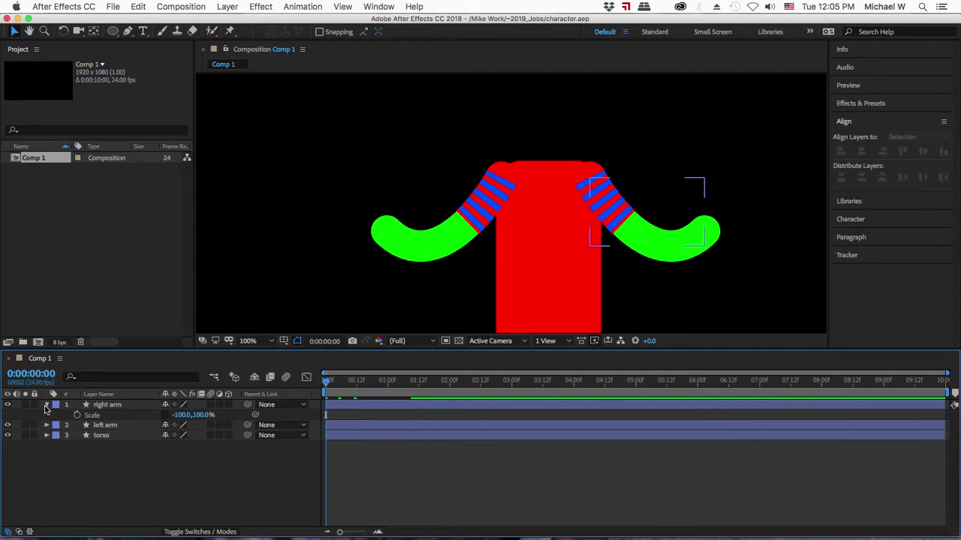
Collapse the right arm layer's properties and parent the left arm layer to the torso layer.
{"action": "left_click", "coordinate": [47, 404]}
{"action": "left_click", "coordinate": [105, 415]}
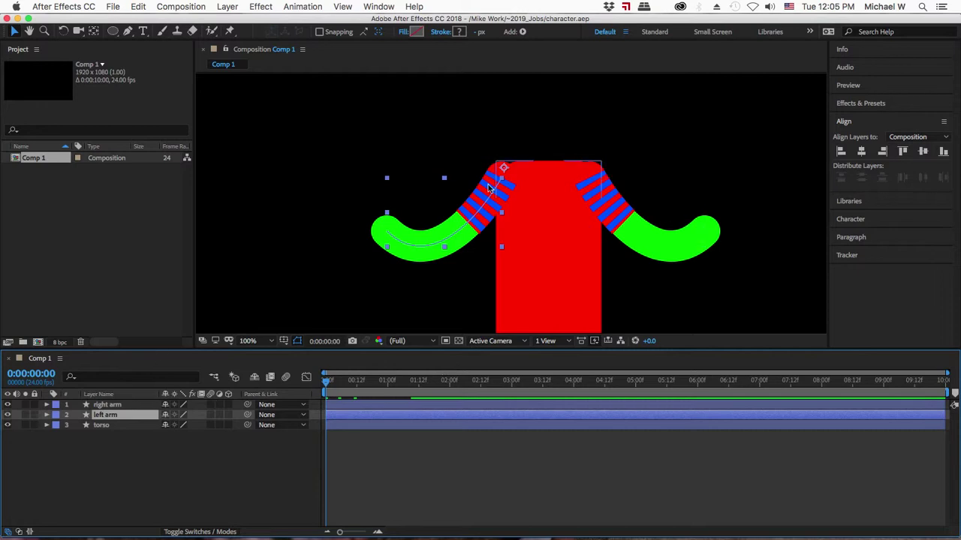
{"action": "left_click", "coordinate": [101, 425]}
{"action": "left_click", "coordinate": [103, 415]}
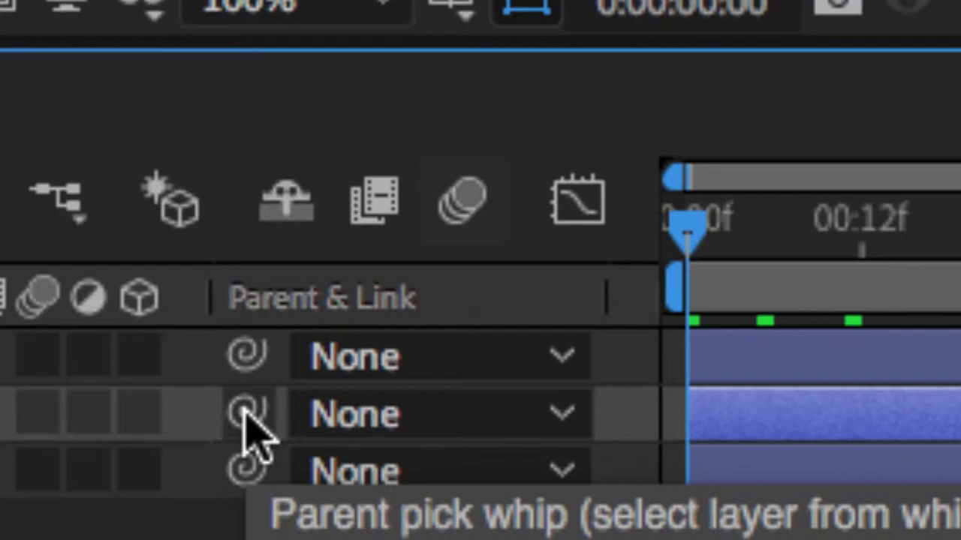
{"action": "left_click_drag", "start_coordinate": [247, 413], "coordinate": [117, 427]}
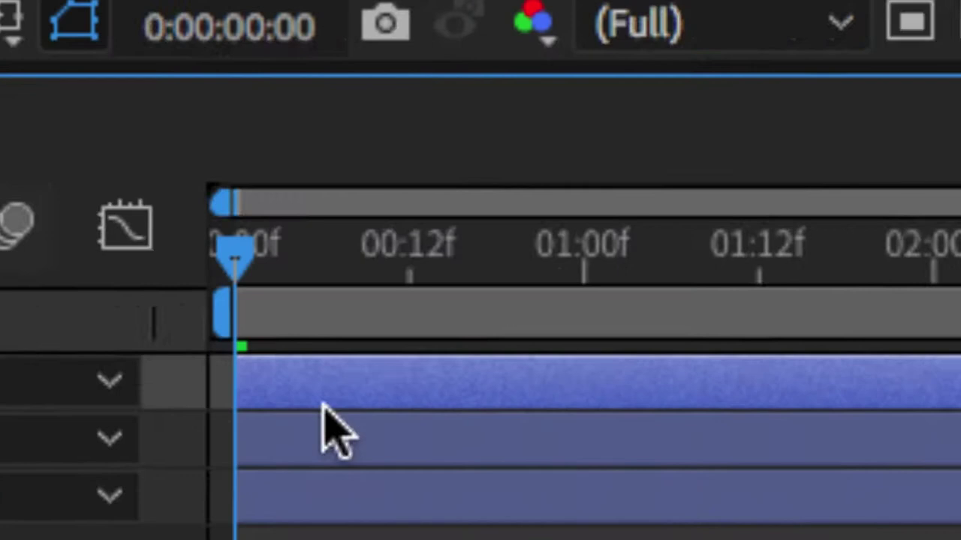
Parent the right arm layer to the torso layer and select the torso layer.
{"action": "left_click", "coordinate": [280, 420]}
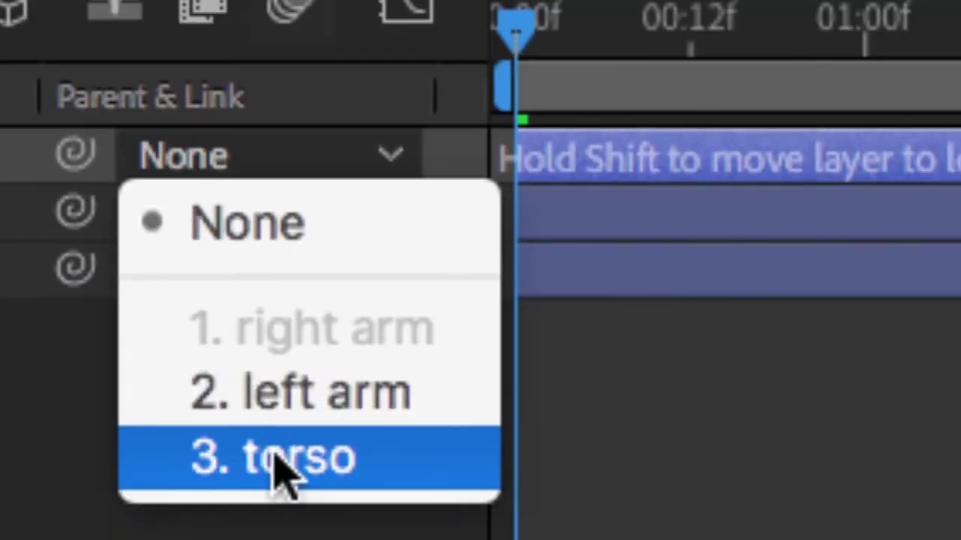
{"action": "left_click", "coordinate": [279, 459]}
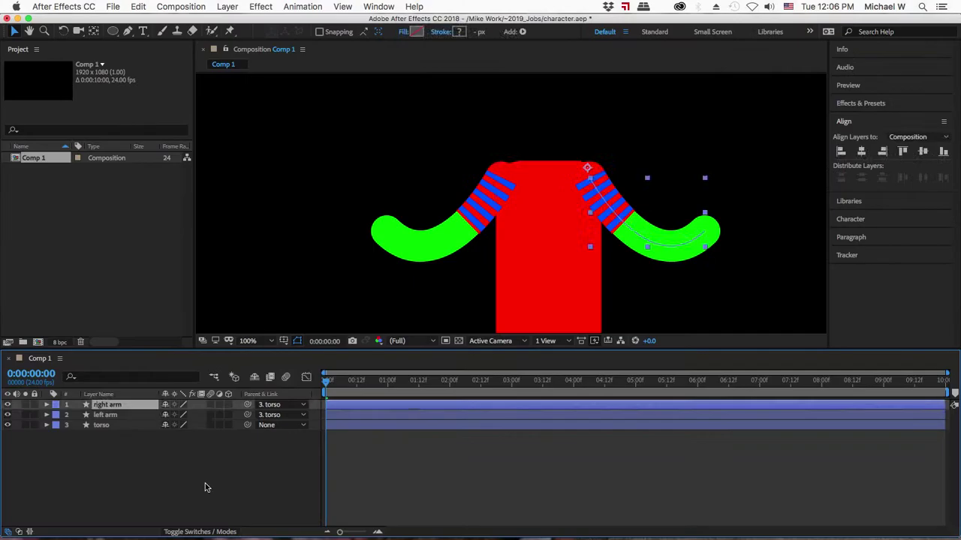
{"action": "left_click", "coordinate": [105, 430]}
{"action": "left_click", "coordinate": [105, 426]}
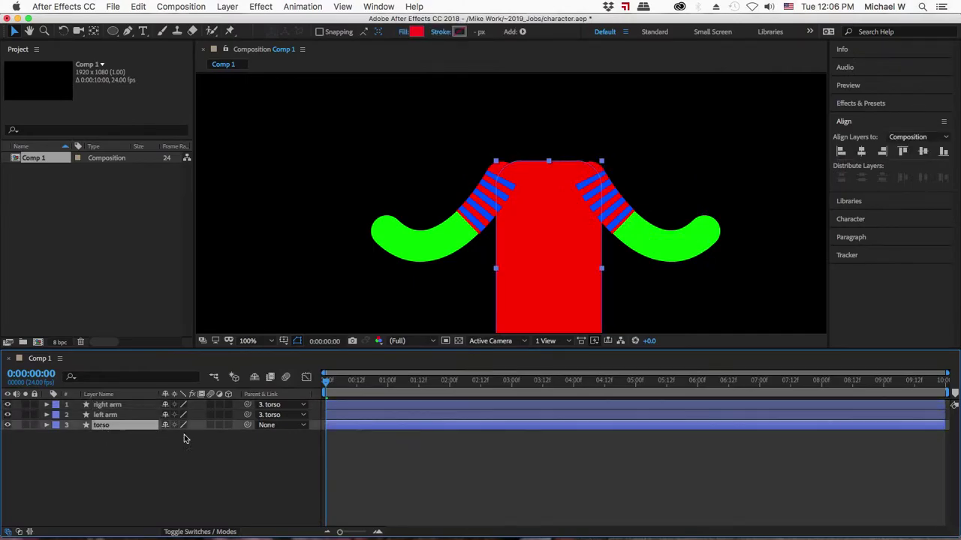
Keyframe the torso's Position at the first frame and set its Y value to 849.8 at 0:00:01:04, scrubbing back to check the motion.
{"action": "key", "text": "p"}
{"action": "left_click", "coordinate": [77, 436]}
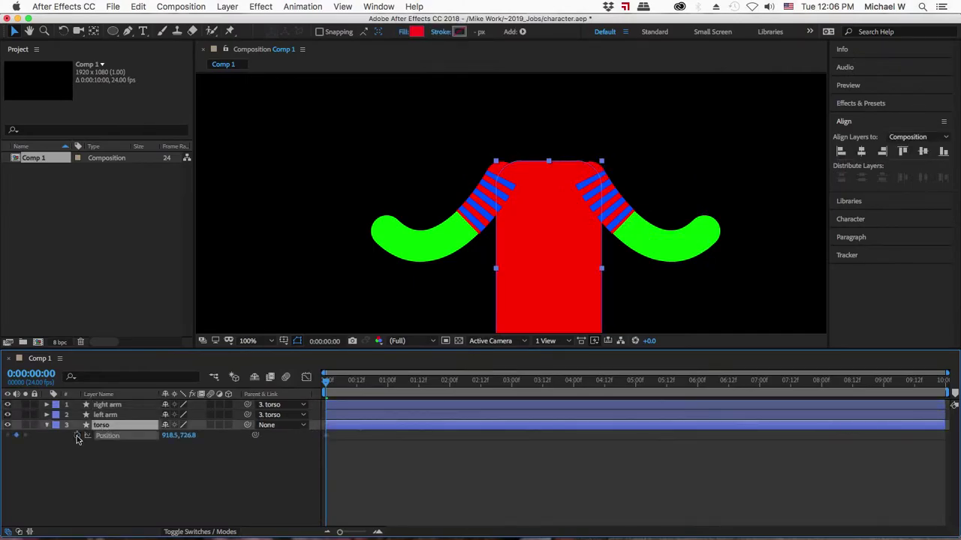
{"action": "key", "text": "space"}
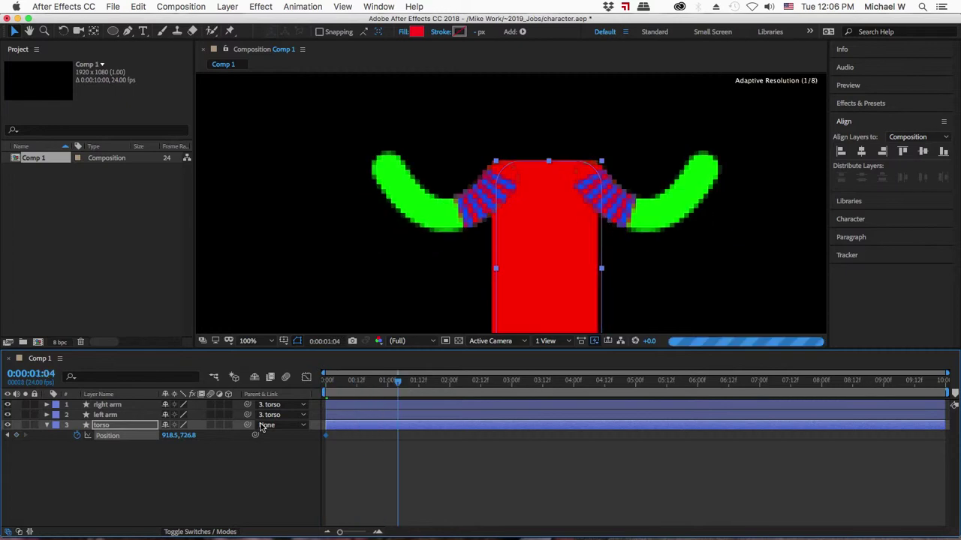
{"action": "key", "text": "space"}
{"action": "left_click_drag", "start_coordinate": [188, 435], "coordinate": [256, 445]}
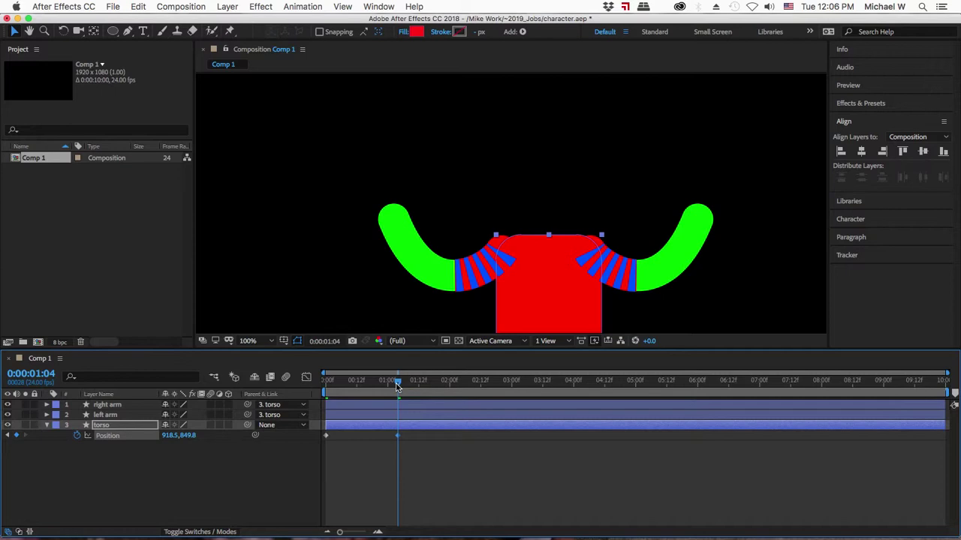
{"action": "left_click_drag", "start_coordinate": [398, 383], "coordinate": [326, 383]}
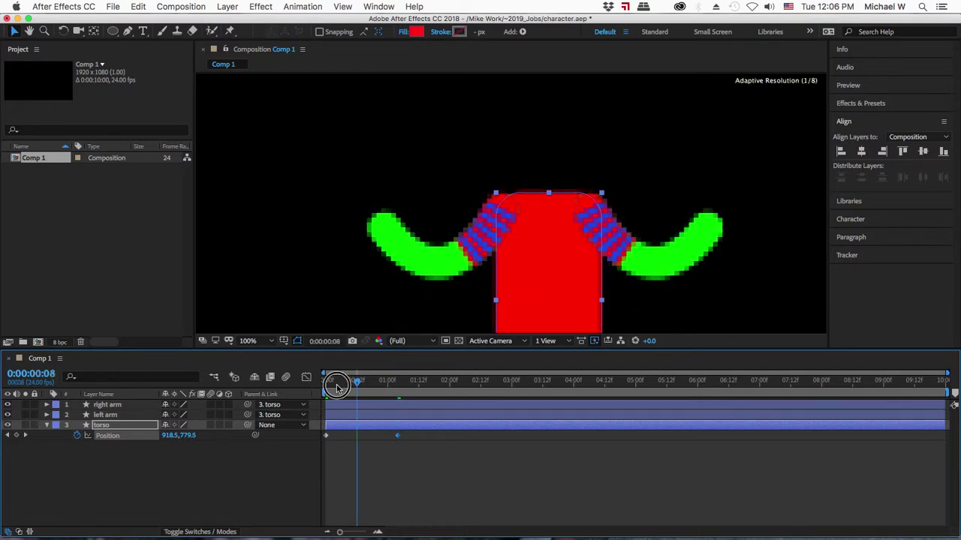
{"action": "left_click", "coordinate": [354, 451]}
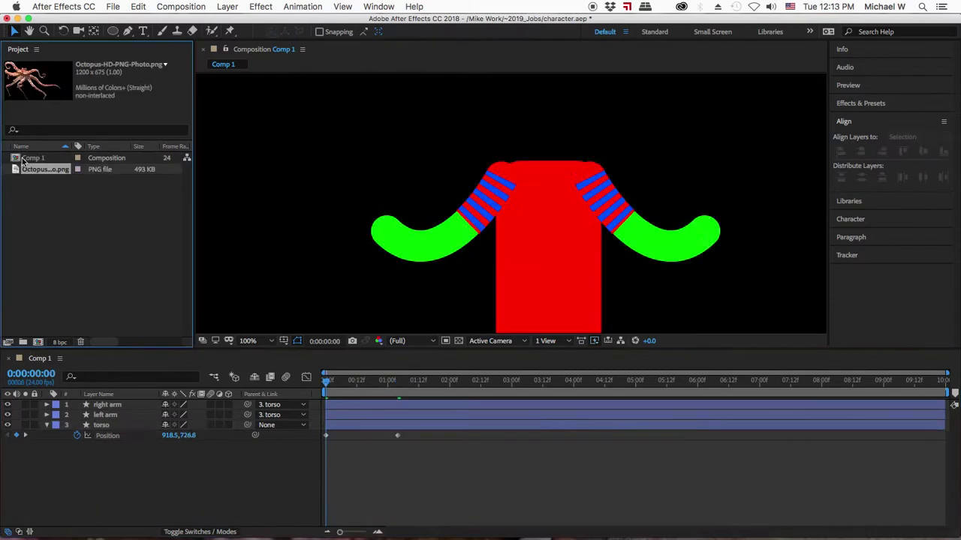
Delete the right arm, left arm and torso layers from Comp 1.
{"action": "left_click", "coordinate": [105, 406]}
{"action": "left_click", "coordinate": [101, 425], "text": "shift"}
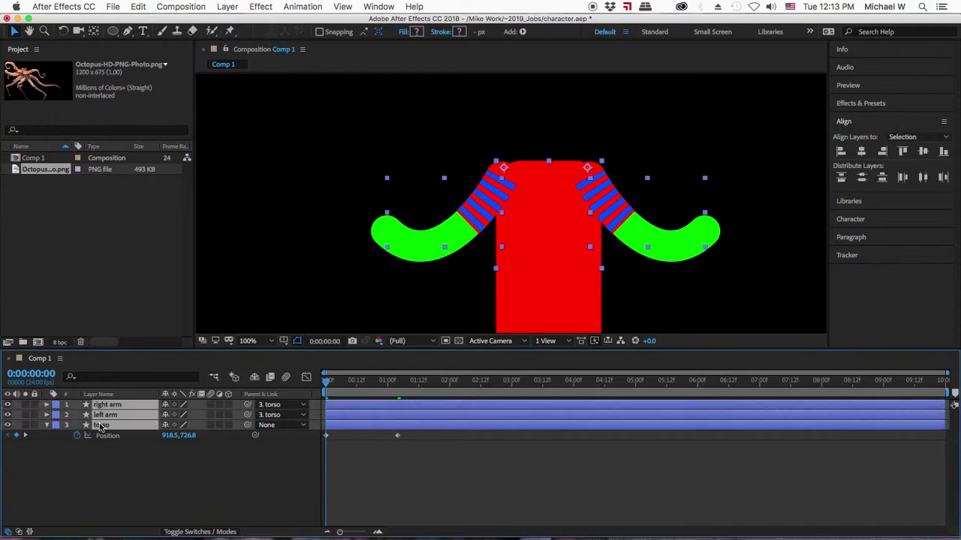
{"action": "key", "text": "Delete"}
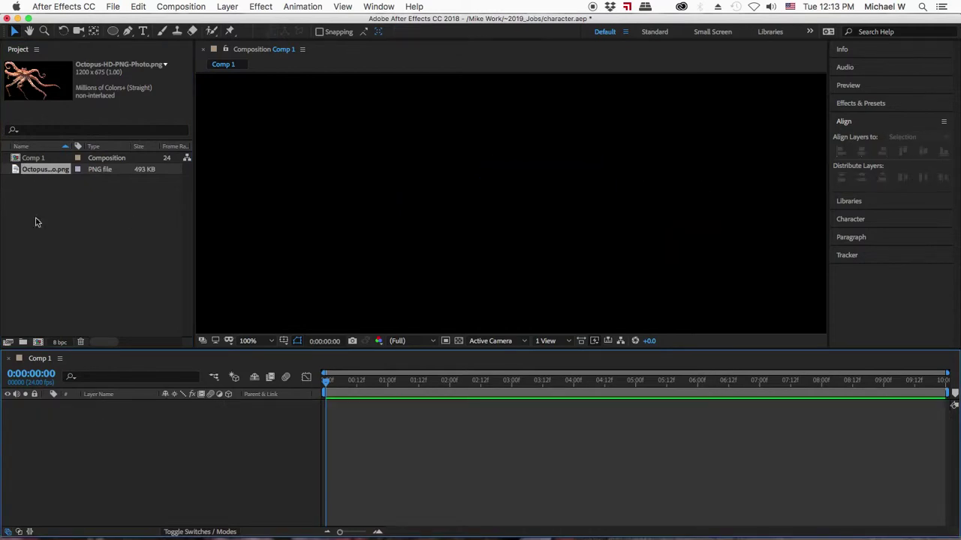
Add the octopus PNG to Comp 1 as a layer and fit the whole composition in an enlarged viewer.
{"action": "left_click_drag", "start_coordinate": [35, 174], "coordinate": [106, 433]}
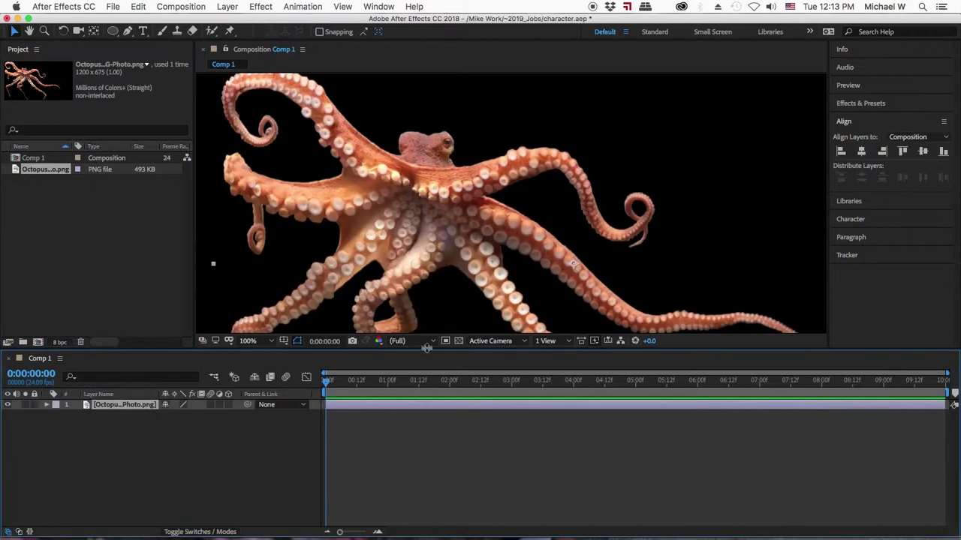
{"action": "left_click_drag", "start_coordinate": [426, 349], "coordinate": [427, 473]}
{"action": "key", "text": "h"}
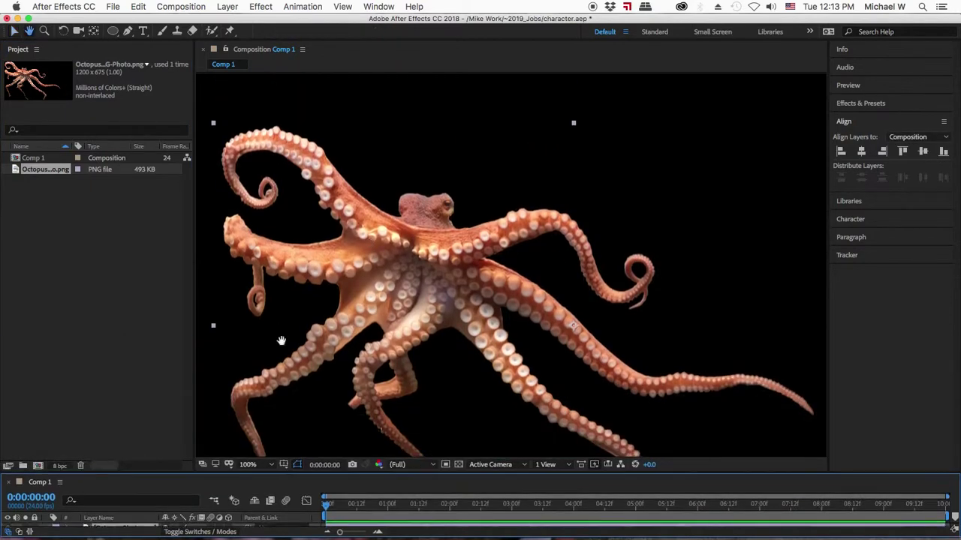
{"action": "left_click_drag", "start_coordinate": [274, 329], "coordinate": [318, 239]}
{"action": "left_click", "coordinate": [249, 464]}
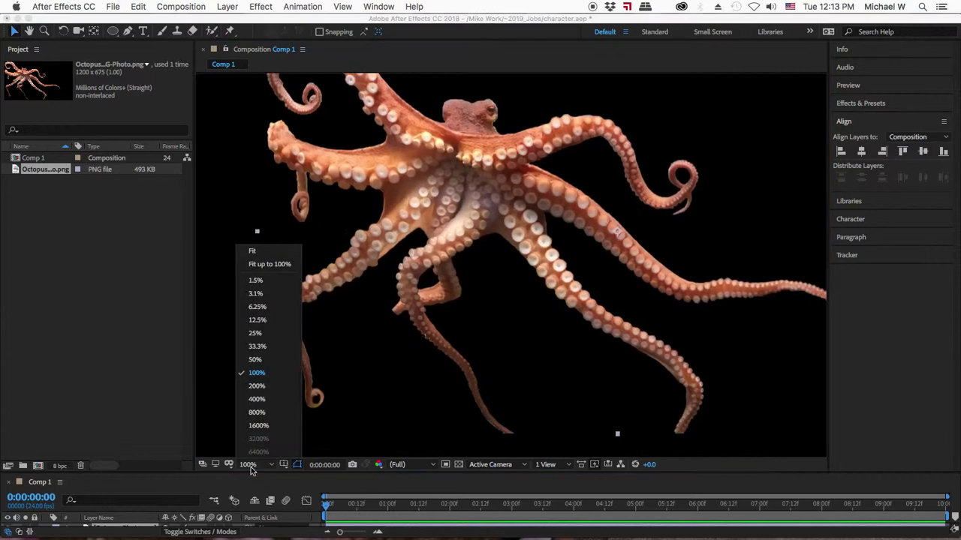
{"action": "left_click", "coordinate": [254, 251]}
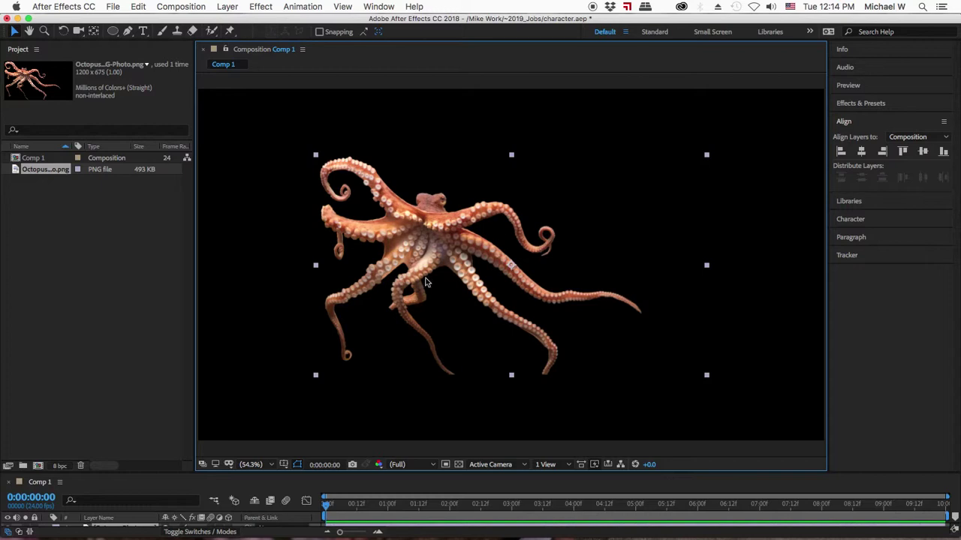
Place a Puppet pin near the base of the octopus's upper right arm, try shifting it upward and undo the shift.
{"action": "key", "text": "period"}
{"action": "key", "text": "period"}
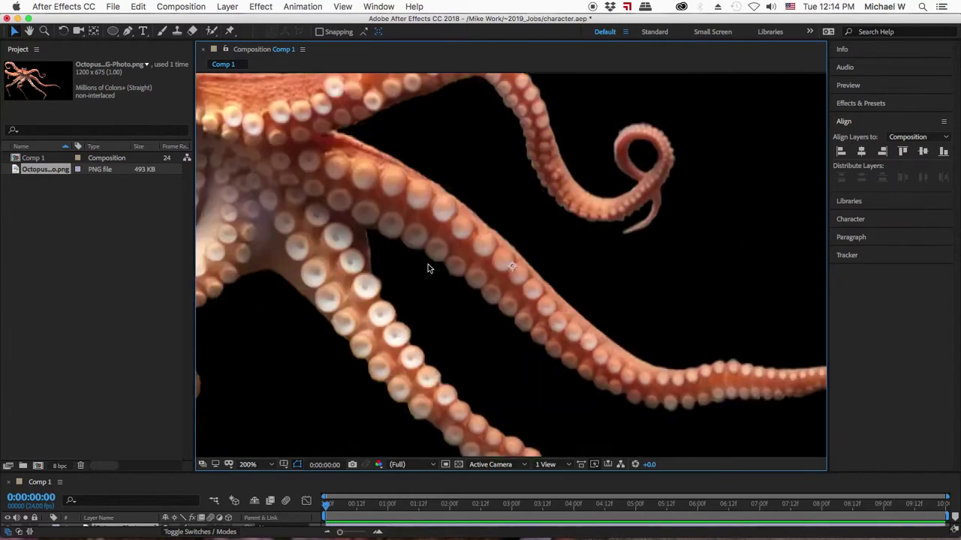
{"action": "key", "text": "comma"}
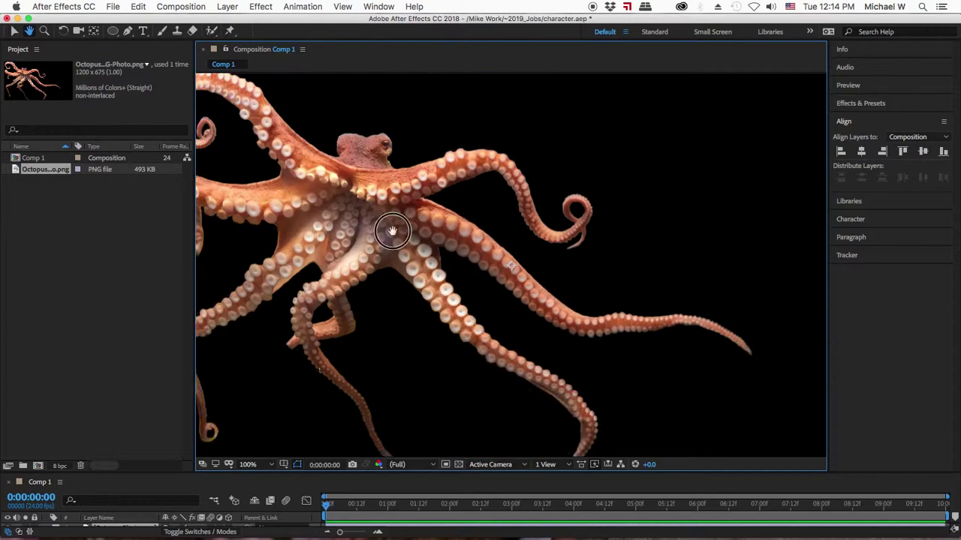
{"action": "left_click_drag", "start_coordinate": [390, 198], "coordinate": [460, 228]}
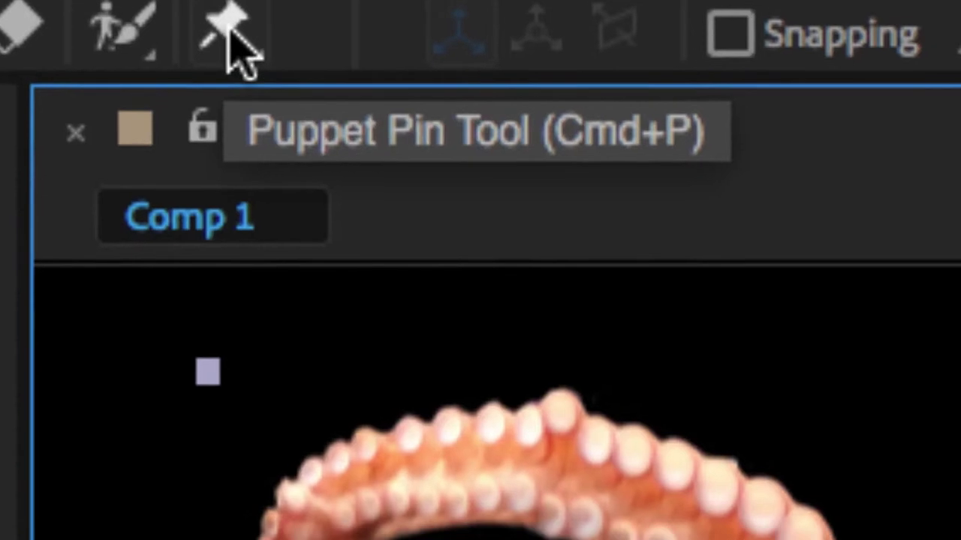
{"action": "left_click", "coordinate": [231, 34]}
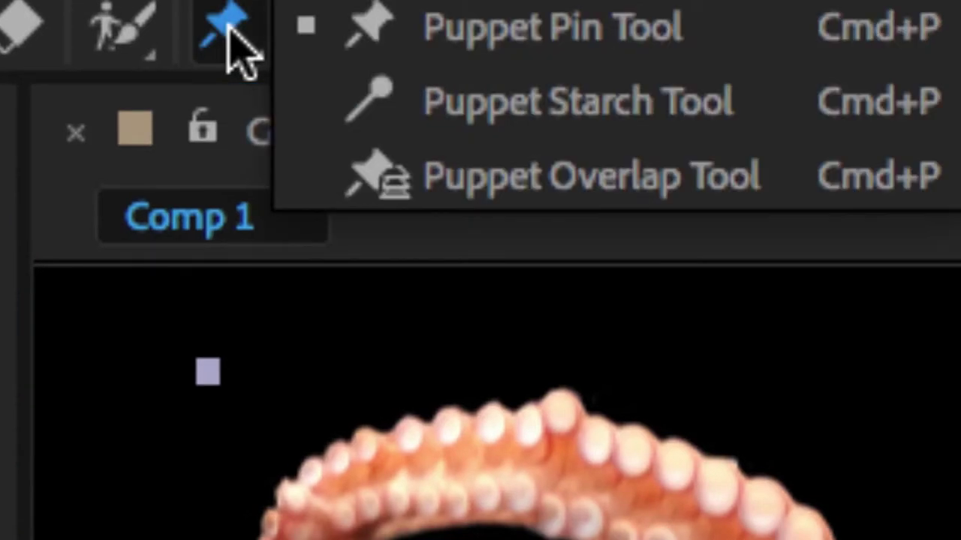
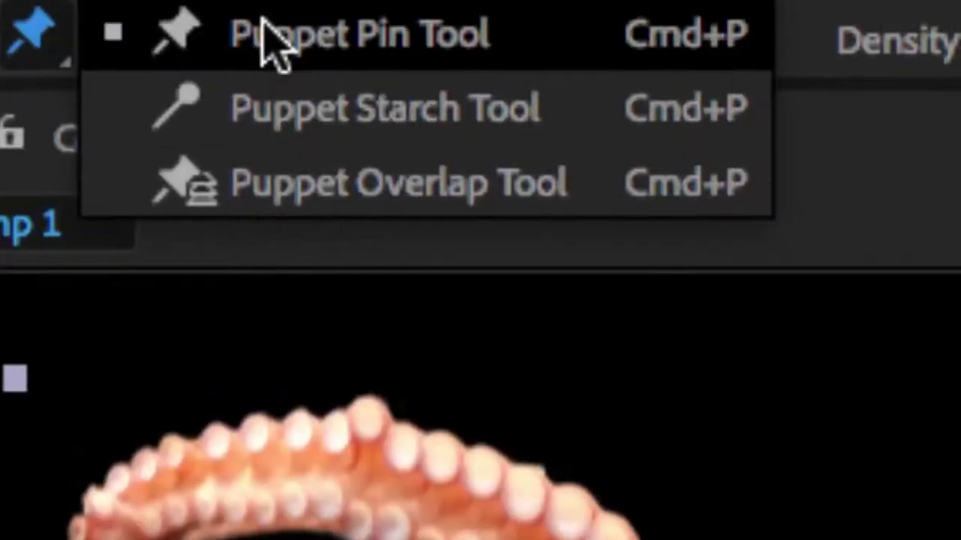
{"action": "left_click", "coordinate": [265, 30]}
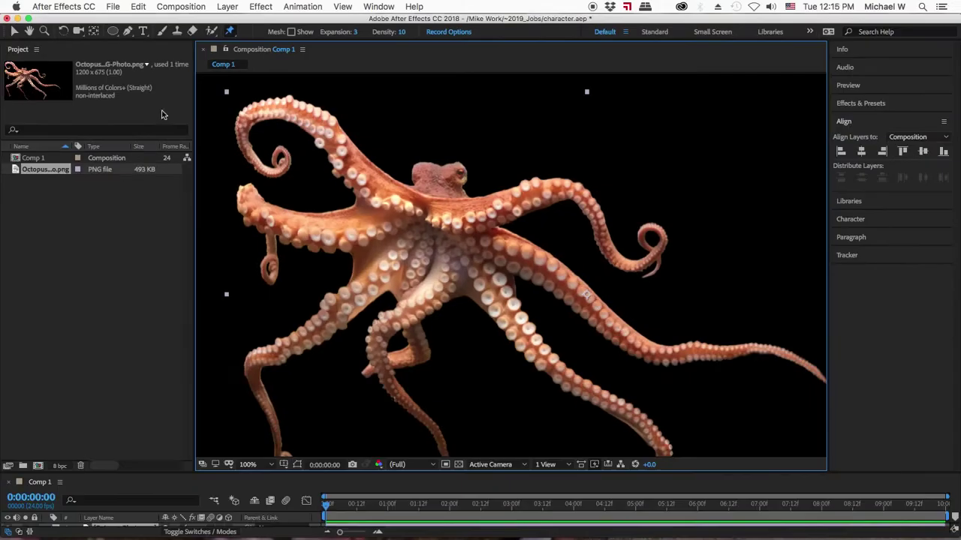
{"action": "left_click", "coordinate": [481, 212]}
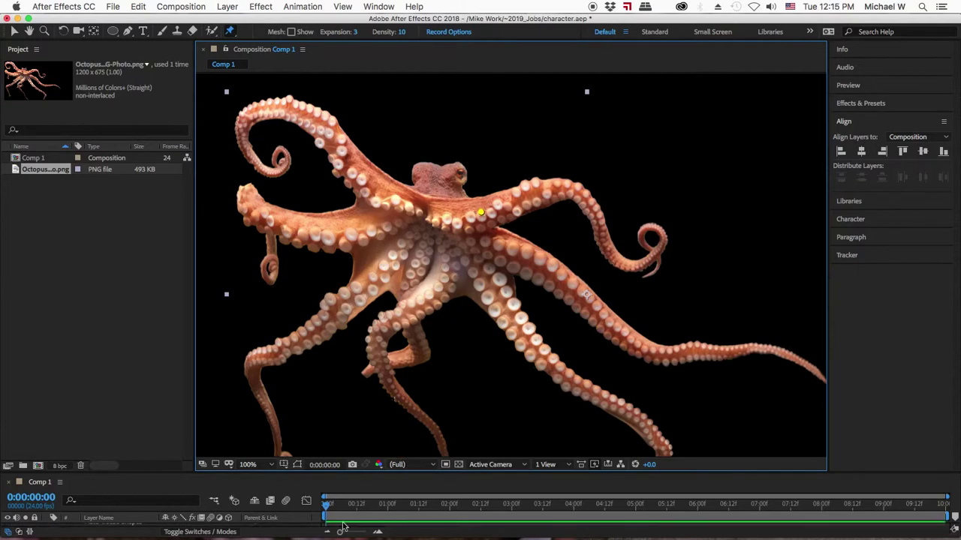
{"action": "left_click_drag", "start_coordinate": [479, 212], "coordinate": [478, 186]}
{"action": "key", "text": "super+z"}
Place more Puppet pins along the upper right arm, on the body and on the upper parts of the other arms.
{"action": "left_click", "coordinate": [565, 187]}
{"action": "left_click", "coordinate": [616, 259]}
{"action": "left_click", "coordinate": [437, 240]}
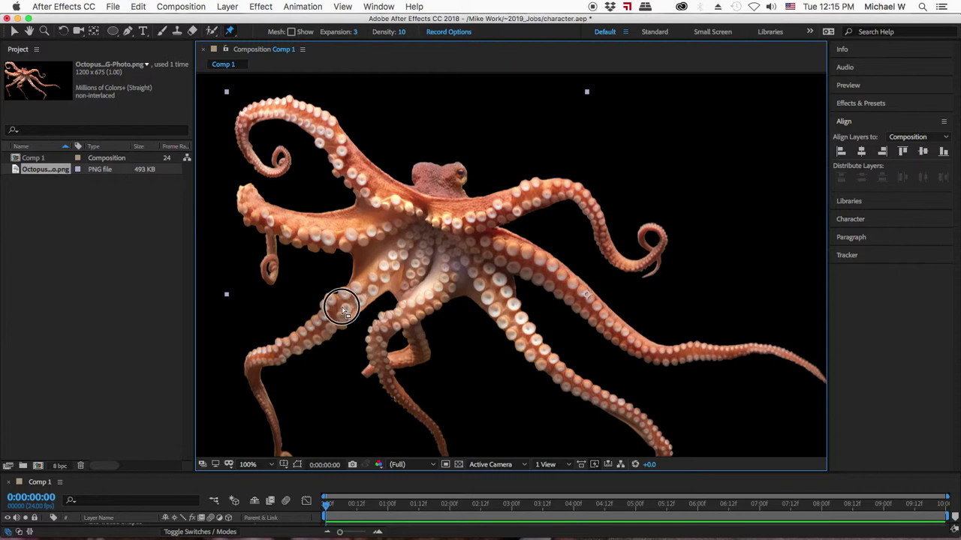
{"action": "left_click", "coordinate": [403, 314]}
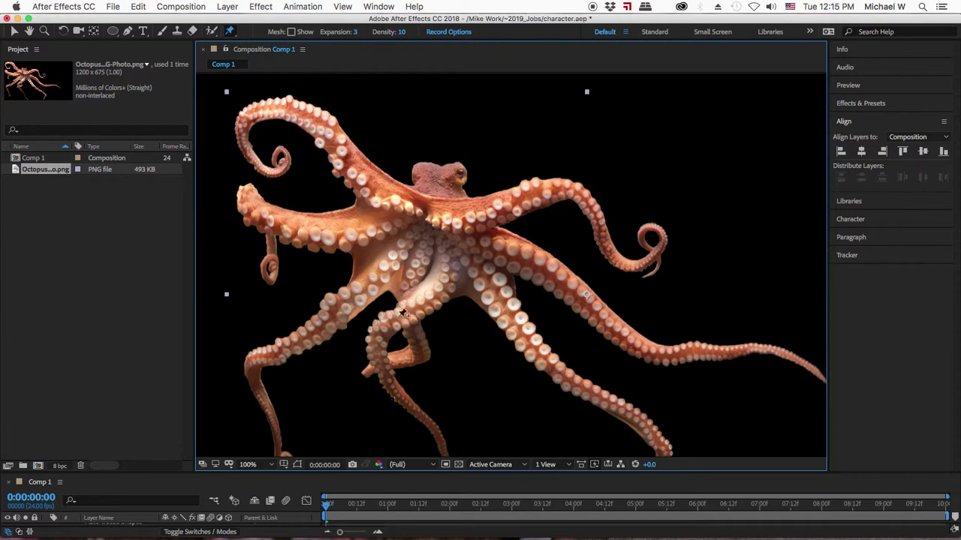
{"action": "left_click", "coordinate": [481, 289]}
{"action": "left_click", "coordinate": [300, 227]}
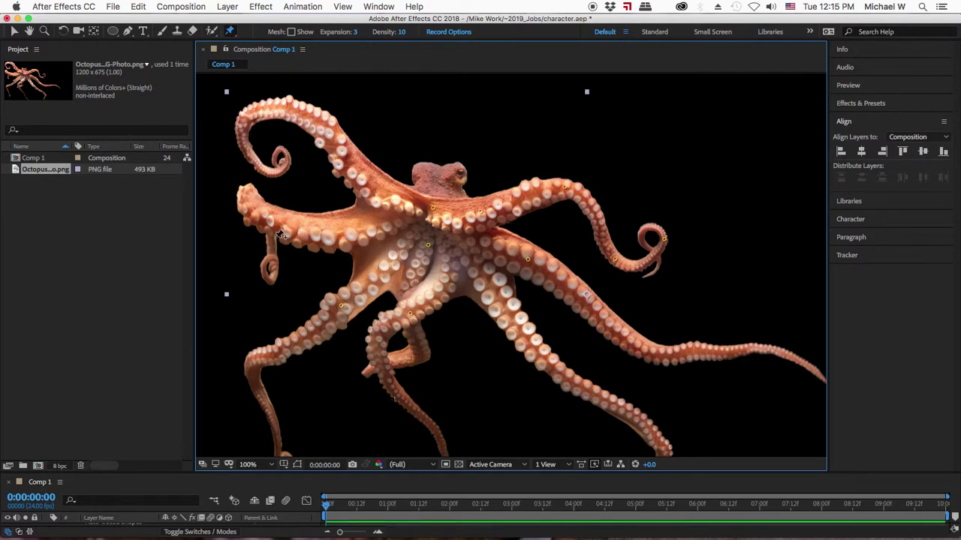
Try bending the upper right arm by pulling its middle Puppet pin outward, and undo the deformation.
{"action": "left_click", "coordinate": [565, 188]}
{"action": "left_click_drag", "start_coordinate": [565, 187], "coordinate": [635, 177]}
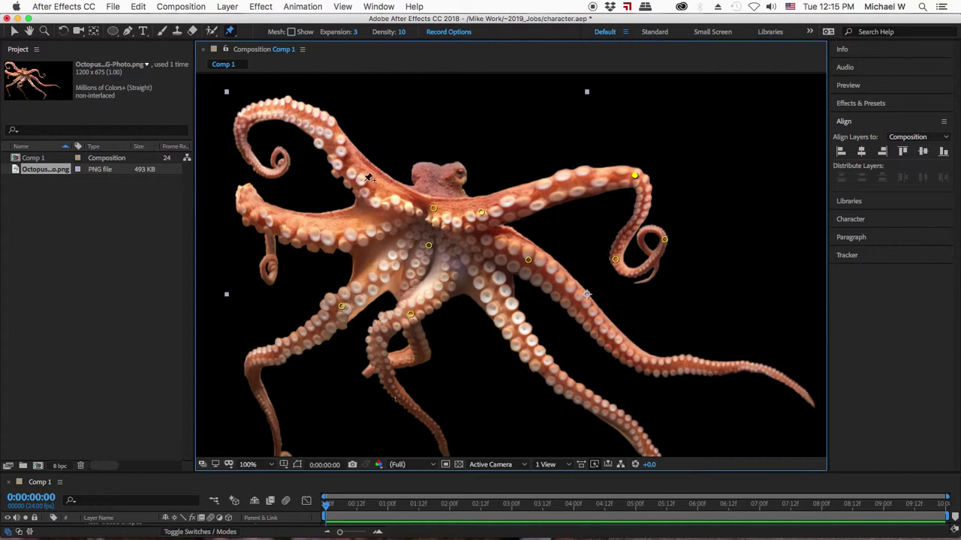
{"action": "key", "text": "super+z"}
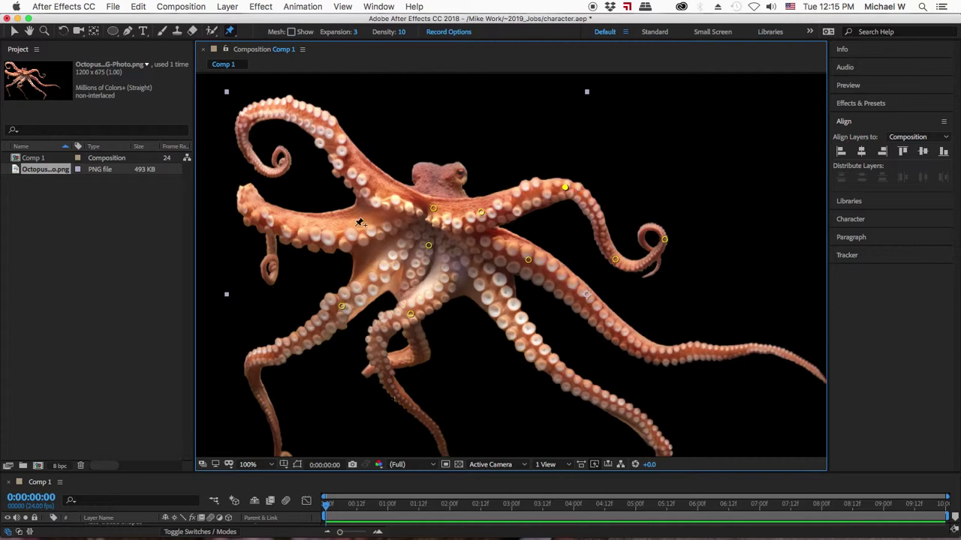
{"action": "key", "text": "super+z"}
{"action": "key", "text": "super+shift+z"}
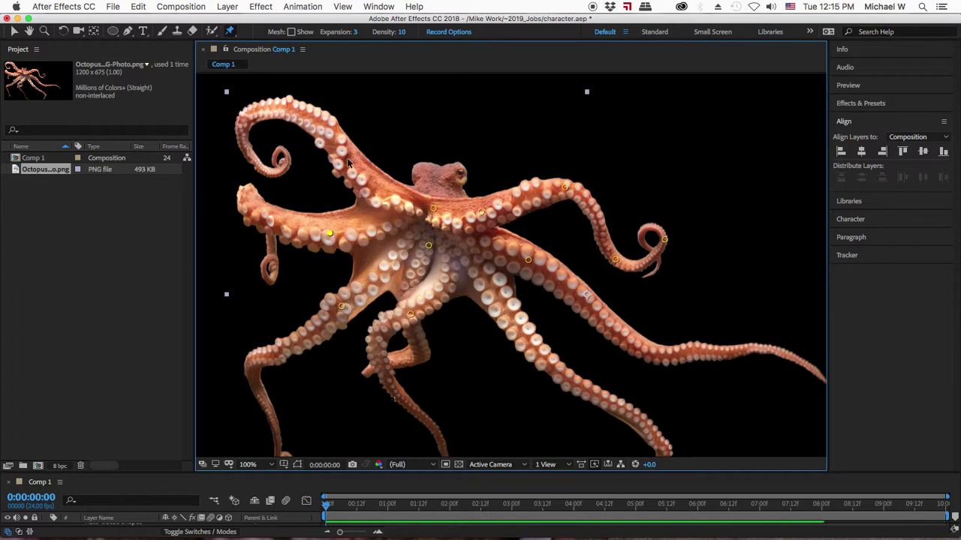
Place Puppet pins along the octopus's upper left arm and partway down its long lower right arm.
{"action": "left_click", "coordinate": [352, 159]}
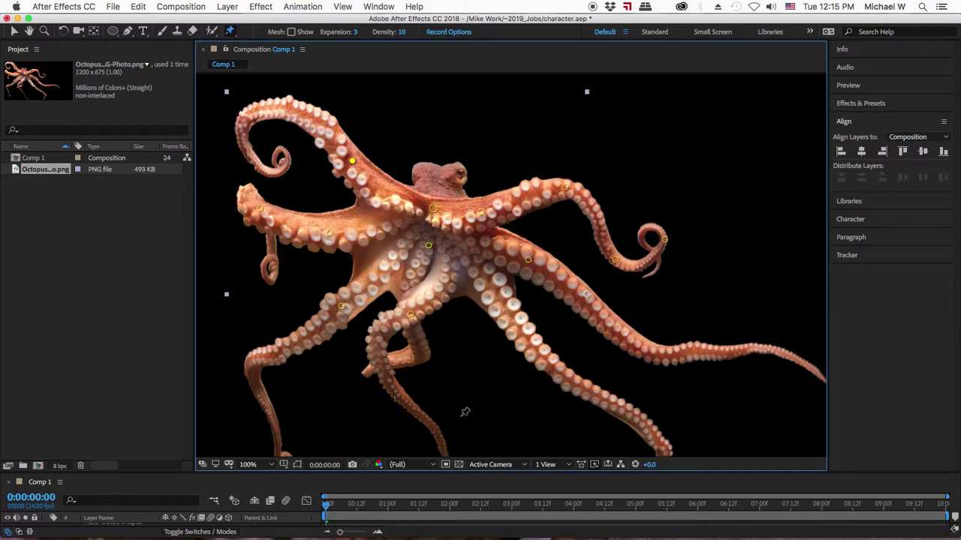
{"action": "left_click", "coordinate": [468, 465]}
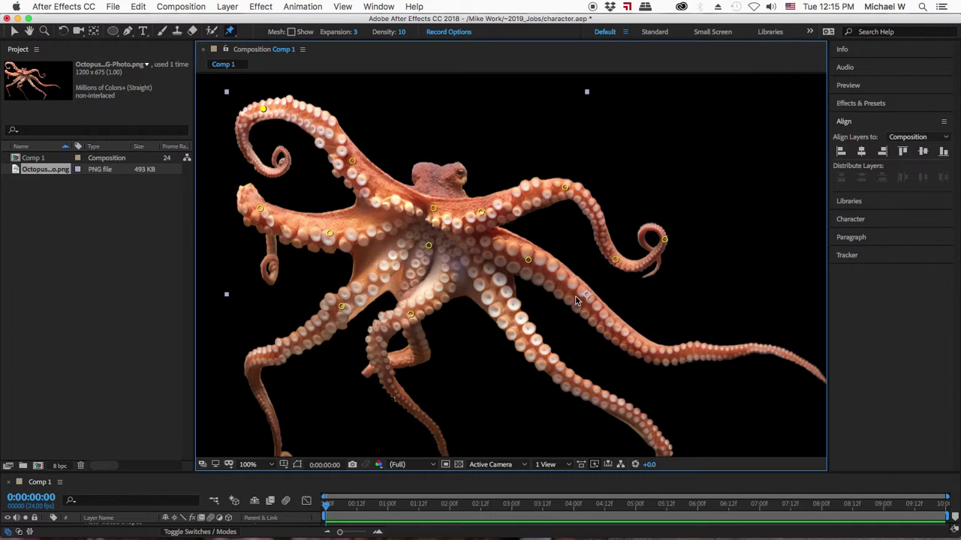
{"action": "left_click", "coordinate": [647, 353]}
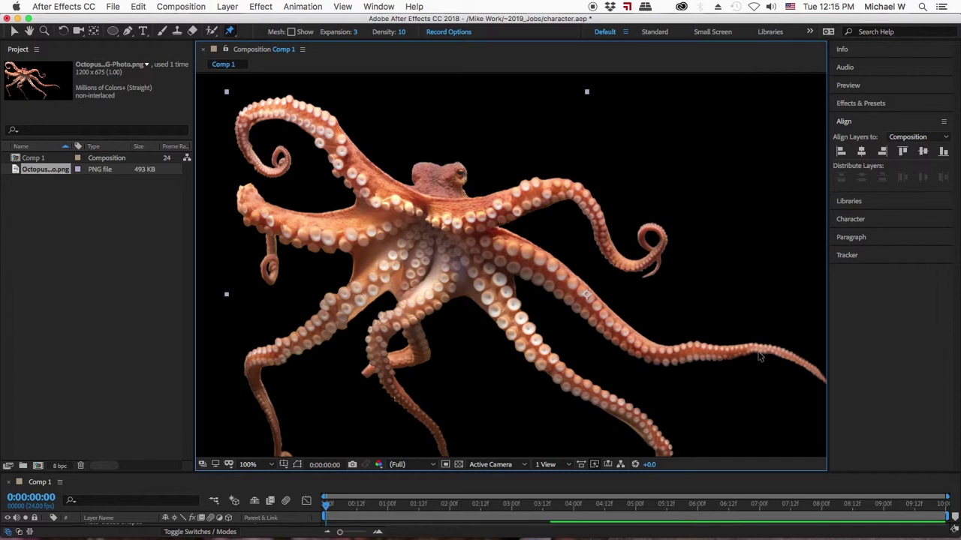
Continue the Puppet pins along the long lower right arm out to its tip.
{"action": "key", "text": "h"}
{"action": "left_click_drag", "start_coordinate": [765, 373], "coordinate": [683, 348]}
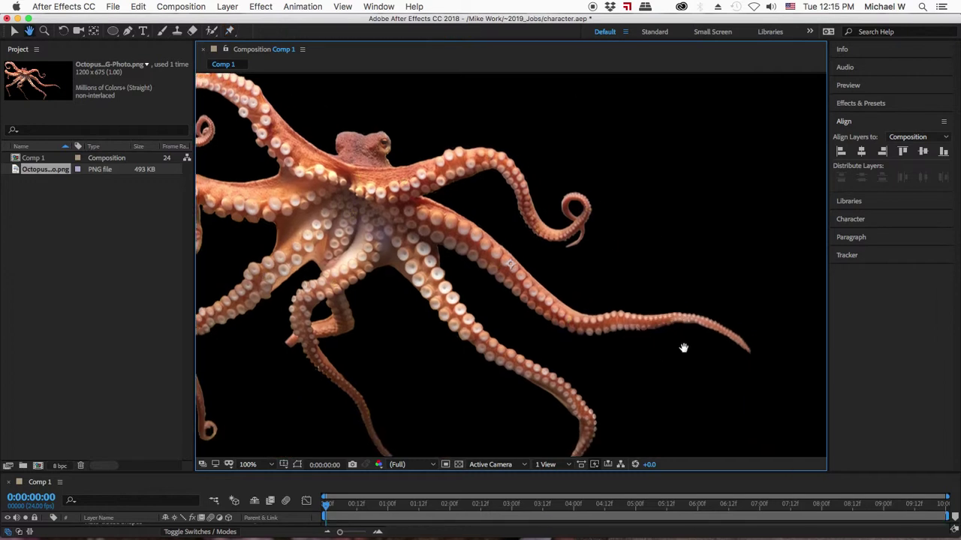
{"action": "key", "text": "super+p"}
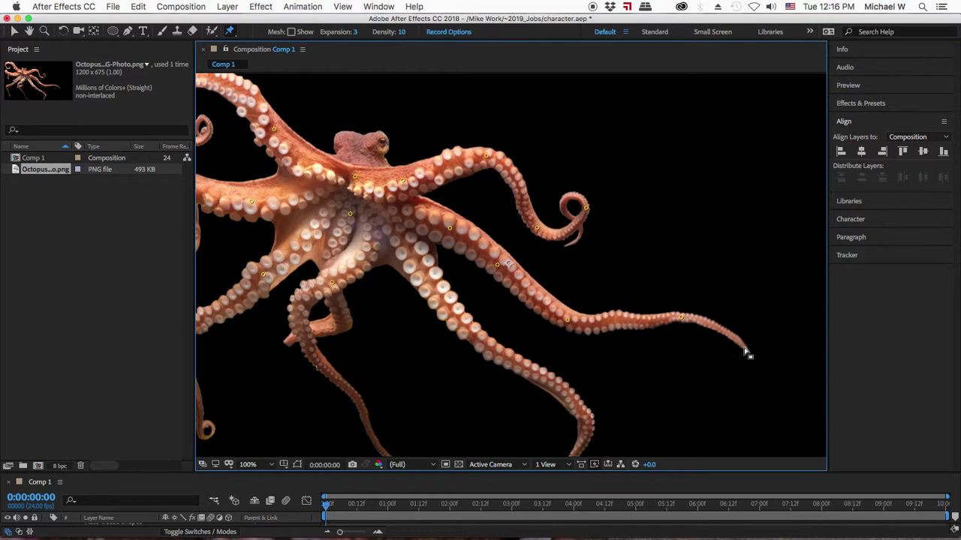
{"action": "left_click", "coordinate": [758, 381]}
{"action": "left_click", "coordinate": [760, 372]}
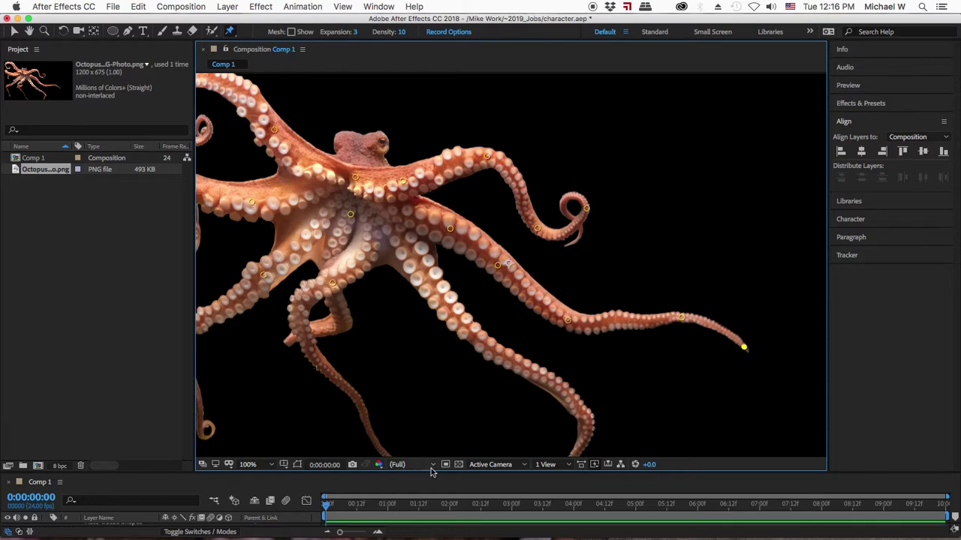
Enlarge the timeline and reveal the octopus layer's keyframed properties to examine the Puppet pin positions at the first frame.
{"action": "left_click_drag", "start_coordinate": [432, 473], "coordinate": [430, 385]}
{"action": "scroll", "coordinate": [370, 456], "scroll_direction": "up", "scroll_amount": 3}
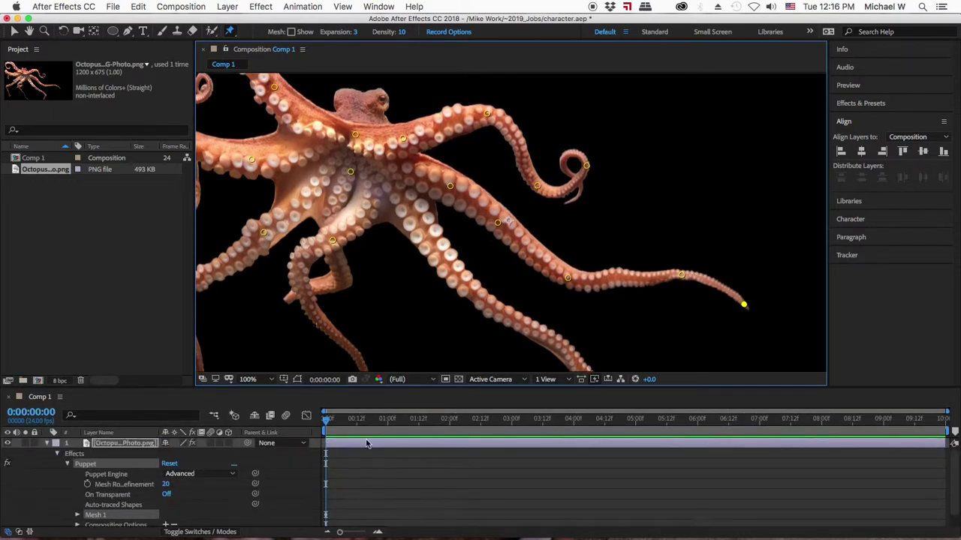
{"action": "left_click", "coordinate": [367, 443]}
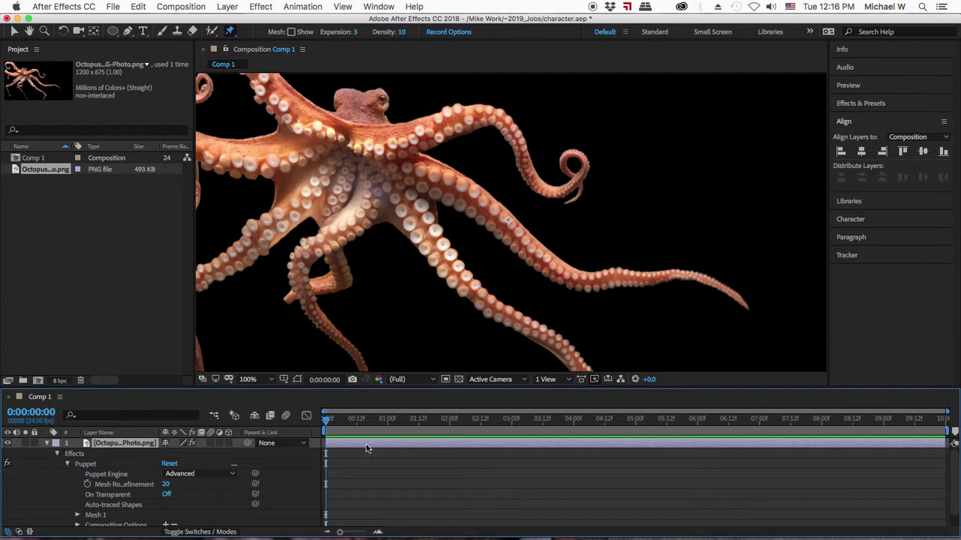
{"action": "key", "text": "u"}
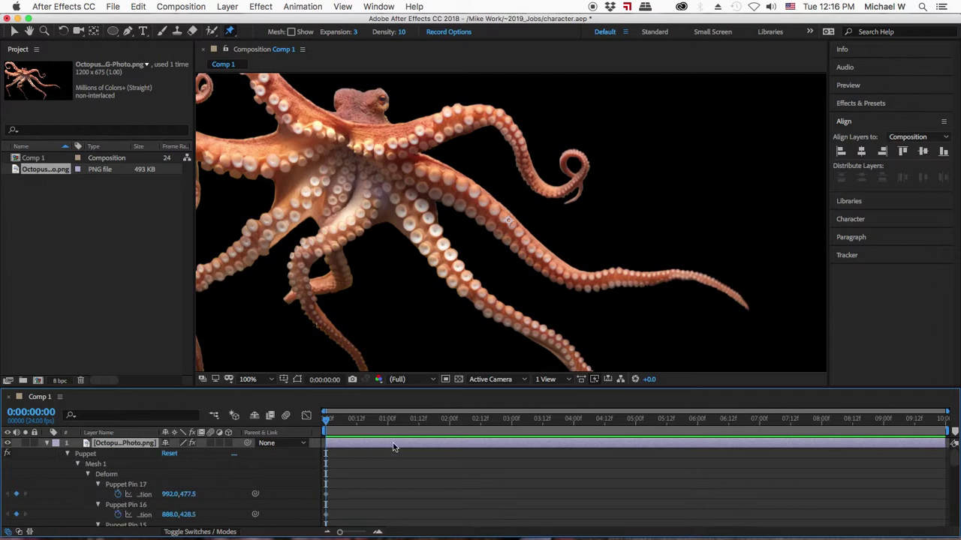
{"action": "scroll", "coordinate": [380, 473], "scroll_direction": "down", "scroll_amount": 3}
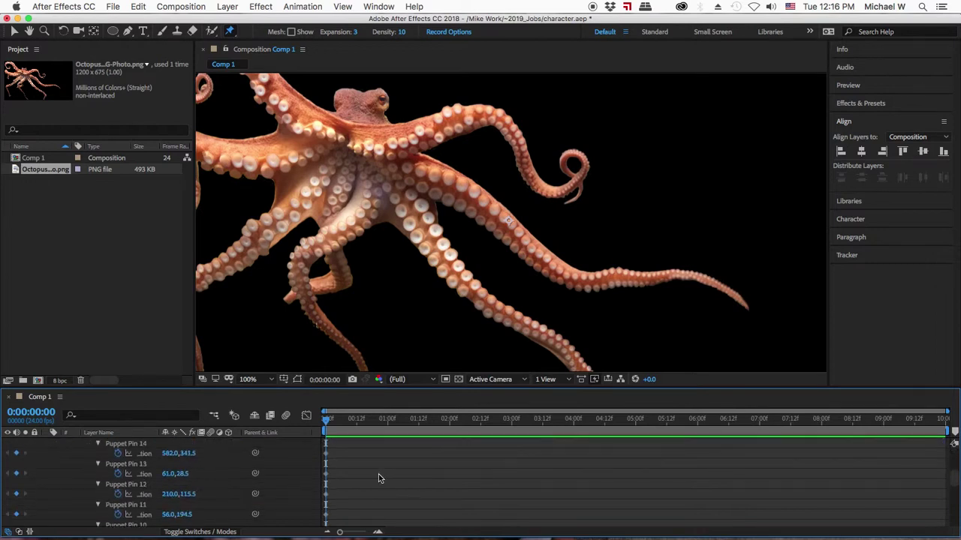
{"action": "scroll", "coordinate": [379, 477], "scroll_direction": "up", "scroll_amount": 3}
{"action": "left_click", "coordinate": [331, 422]}
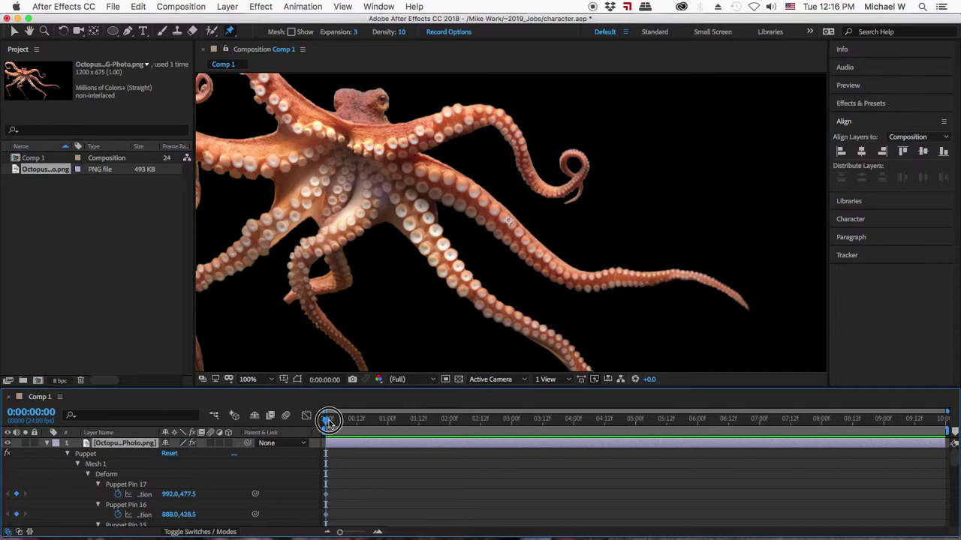
At 0:00:00:08, pose the long lower right arm into an S-bend by moving its tip pin and the three pins behind it.
{"action": "mouse_move", "coordinate": [330, 423]}
{"action": "left_mouse_down"}
{"action": "mouse_move", "coordinate": [387, 421]}
{"action": "mouse_move", "coordinate": [333, 424]}
{"action": "mouse_move", "coordinate": [348, 426]}
{"action": "left_mouse_up"}
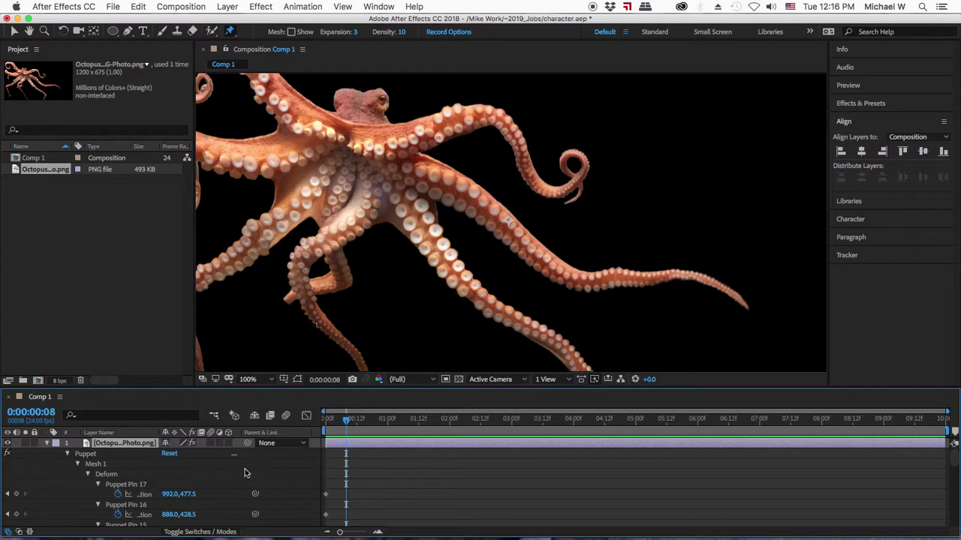
{"action": "left_click", "coordinate": [147, 484]}
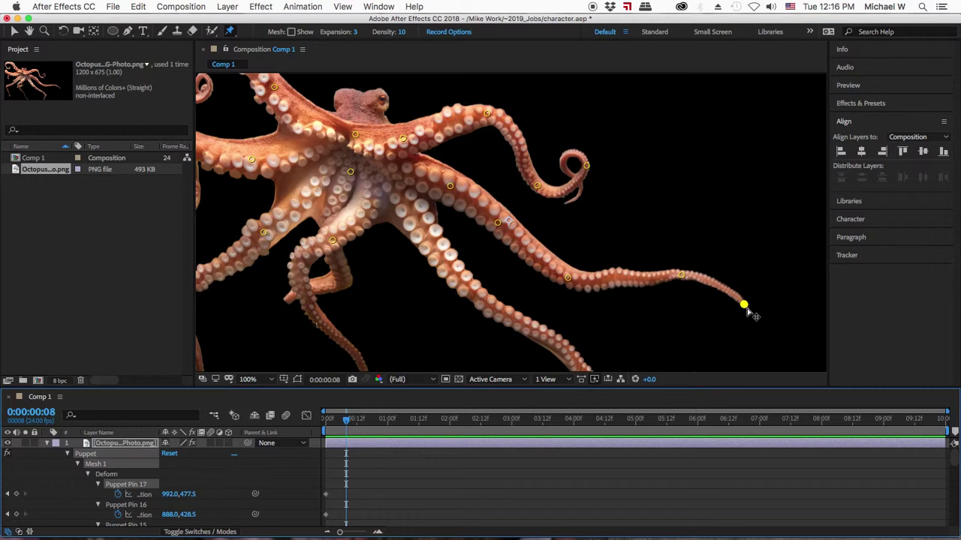
{"action": "left_click_drag", "start_coordinate": [745, 305], "coordinate": [730, 330]}
{"action": "left_click_drag", "start_coordinate": [681, 277], "coordinate": [686, 258]}
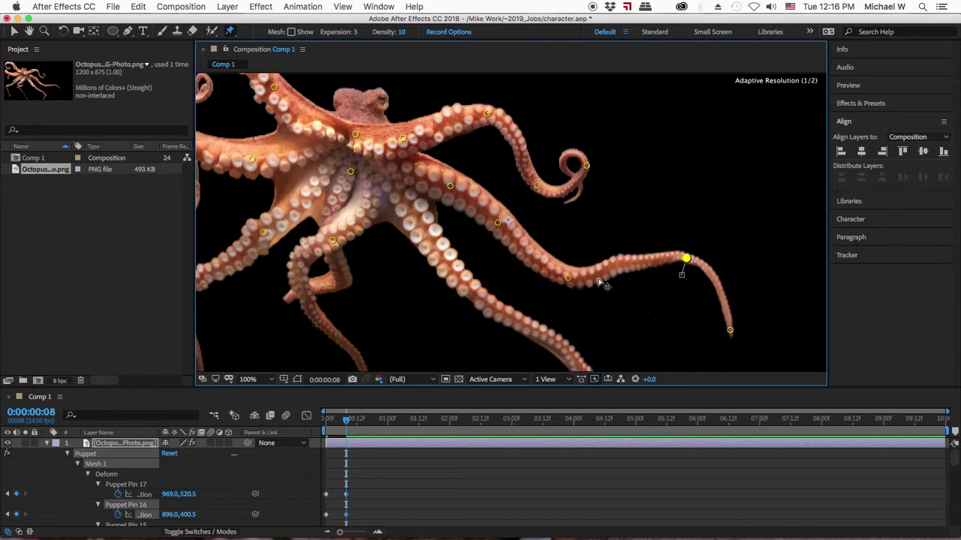
{"action": "left_click_drag", "start_coordinate": [569, 279], "coordinate": [546, 298]}
{"action": "left_click_drag", "start_coordinate": [496, 224], "coordinate": [509, 214]}
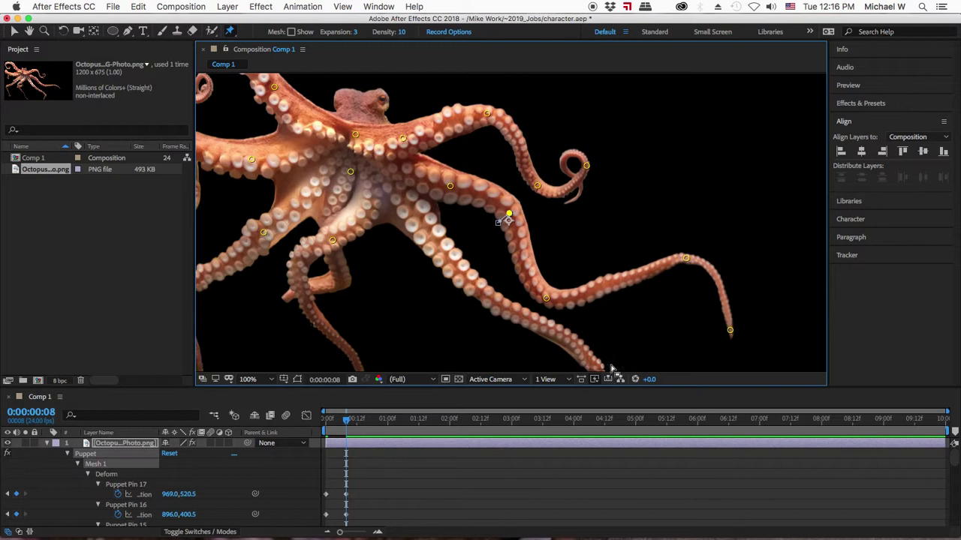
At 0:00:00:13, shift the upper right arm's curled-end pins outward and raise its middle pin.
{"action": "left_click_drag", "start_coordinate": [346, 421], "coordinate": [360, 422]}
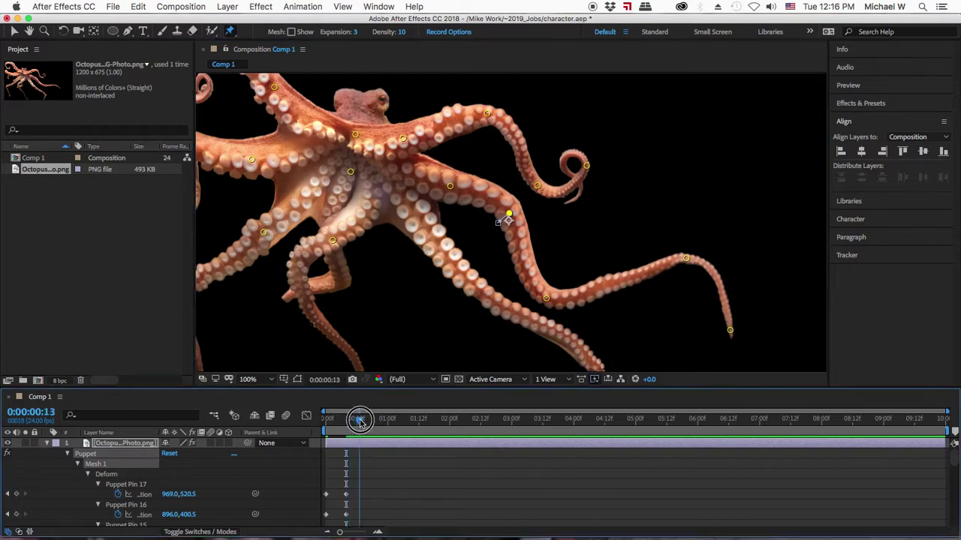
{"action": "left_click", "coordinate": [586, 165]}
{"action": "left_click_drag", "start_coordinate": [586, 165], "coordinate": [605, 165]}
{"action": "left_click_drag", "start_coordinate": [538, 188], "coordinate": [551, 173]}
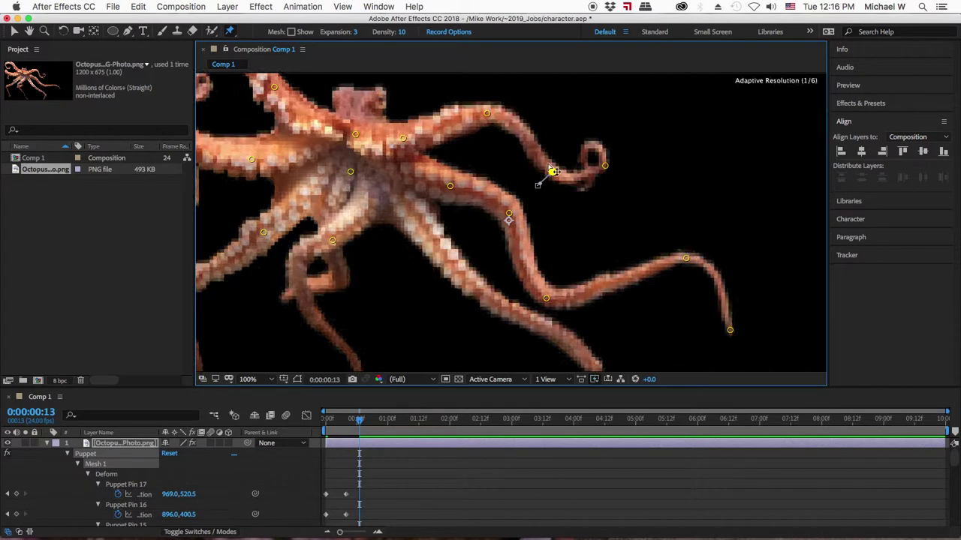
{"action": "left_click_drag", "start_coordinate": [486, 115], "coordinate": [491, 95]}
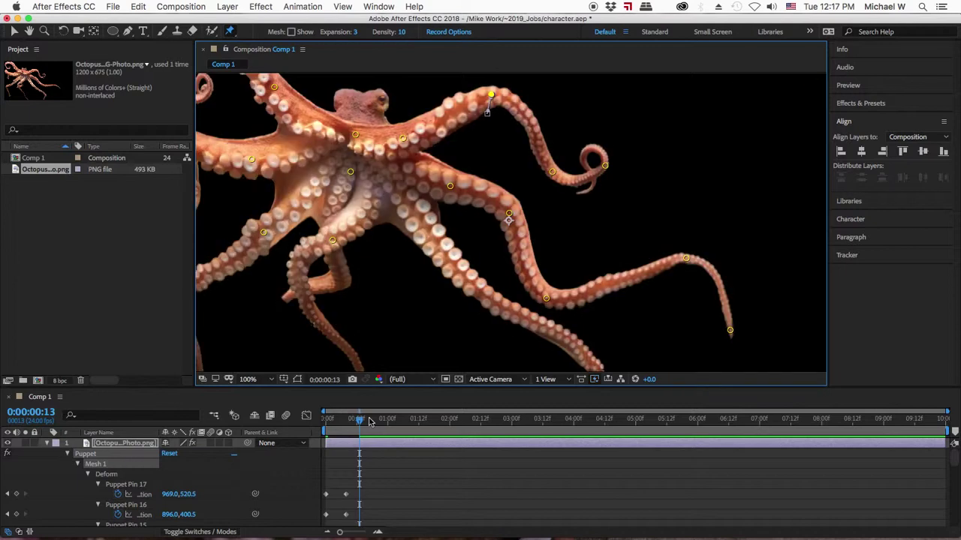
At 0:00:00:21, raise the upper right arm's middle pin further and move its two outer pins up and outward.
{"action": "left_click_drag", "start_coordinate": [355, 418], "coordinate": [380, 419]}
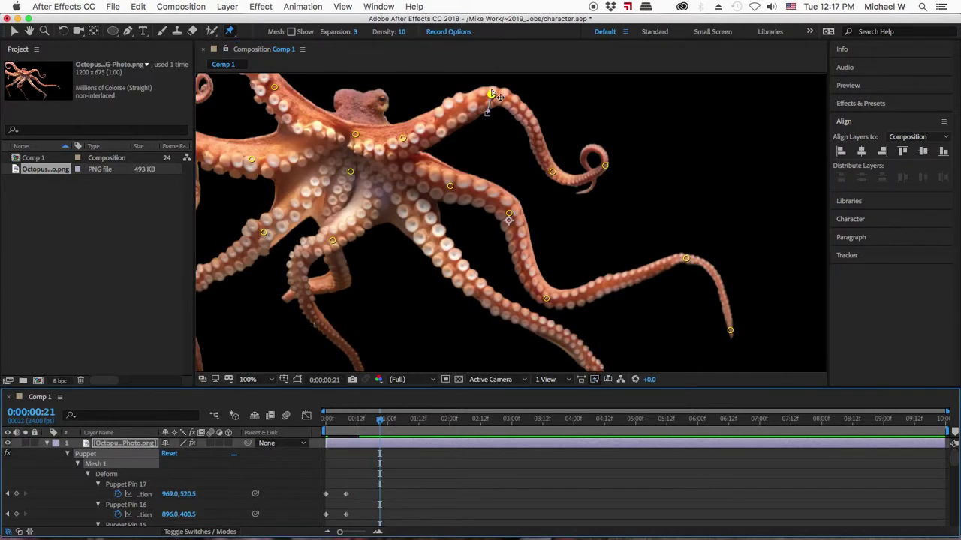
{"action": "left_click_drag", "start_coordinate": [490, 95], "coordinate": [491, 80]}
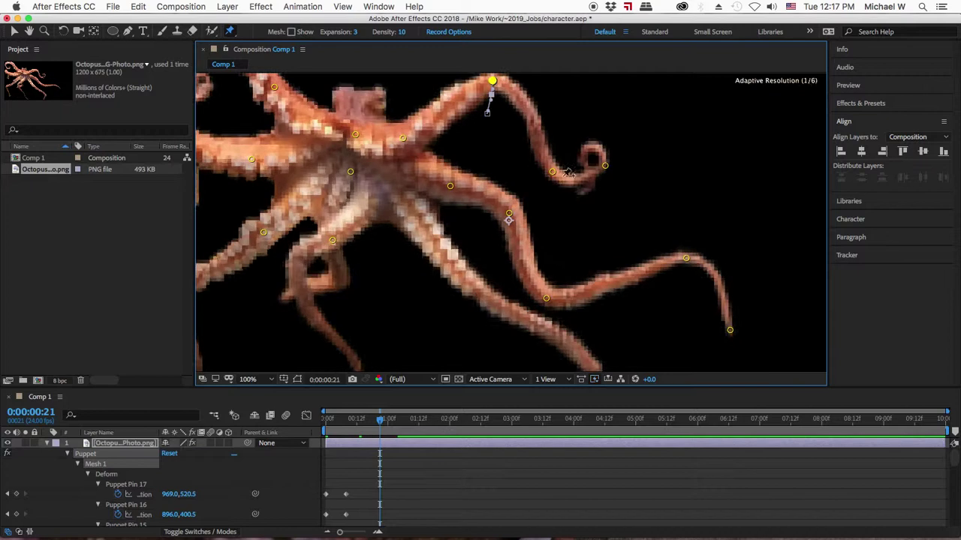
{"action": "left_click_drag", "start_coordinate": [553, 172], "coordinate": [623, 158]}
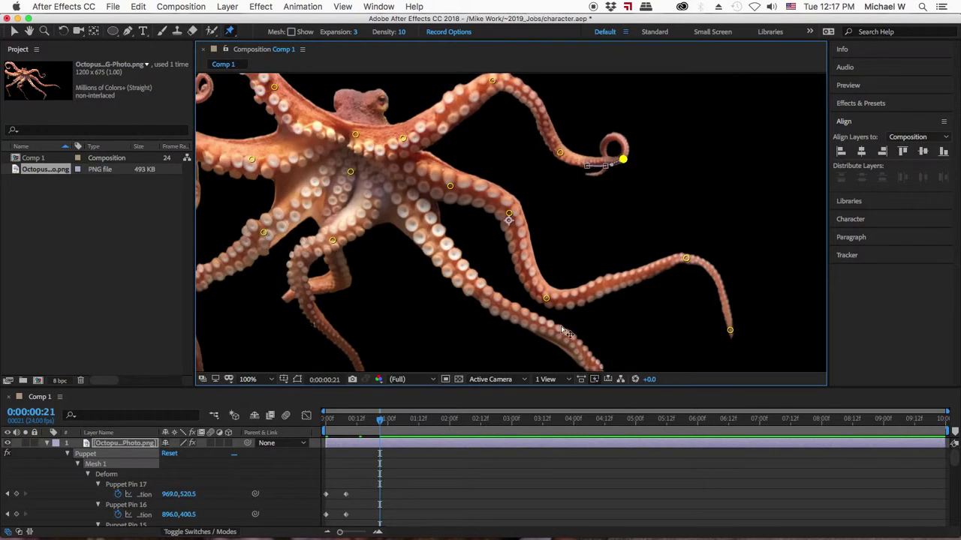
At 0:00:00:21, bend the long lower right arm more sharply by repositioning its five Puppet pins from near the body to the tip.
{"action": "left_click_drag", "start_coordinate": [545, 299], "coordinate": [528, 295]}
{"action": "left_click_drag", "start_coordinate": [509, 216], "coordinate": [521, 201]}
{"action": "left_click", "coordinate": [451, 185]}
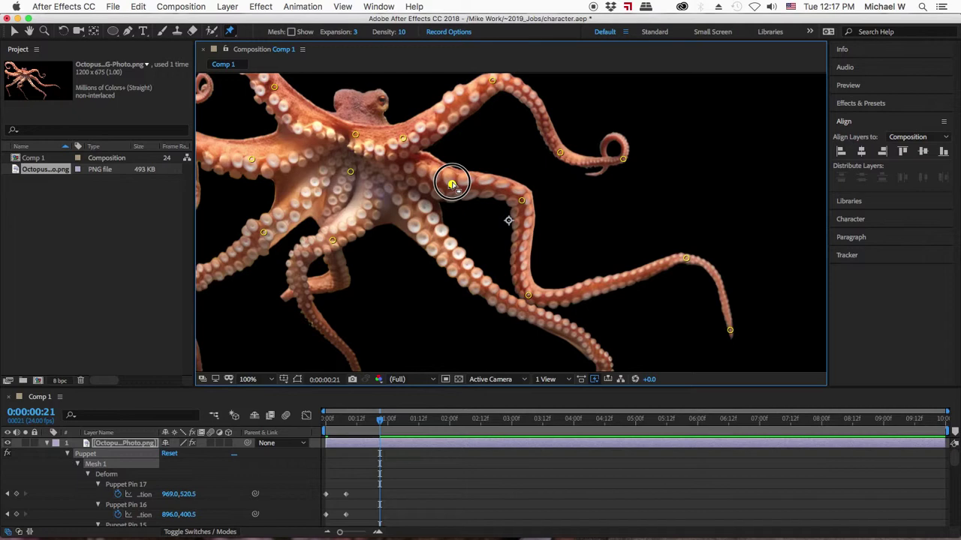
{"action": "left_click_drag", "start_coordinate": [451, 186], "coordinate": [456, 172]}
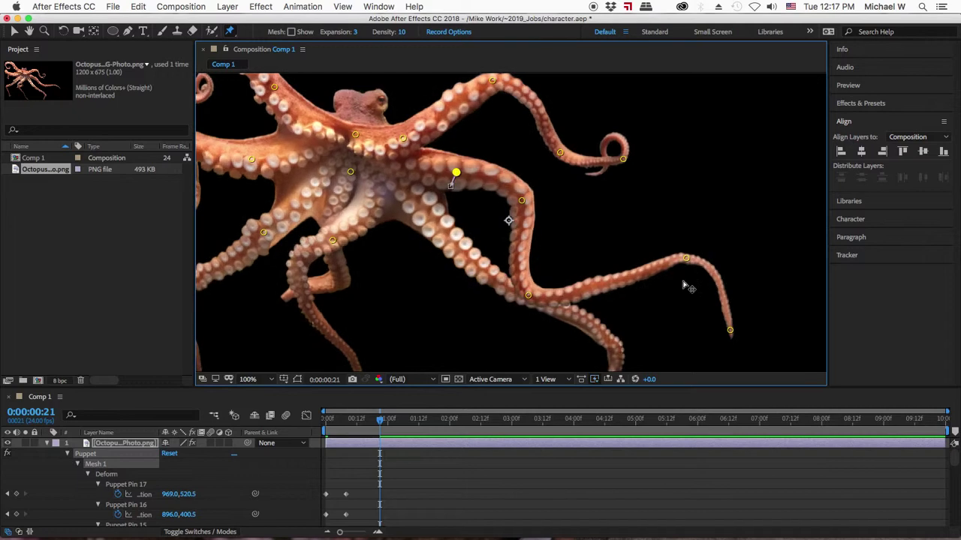
{"action": "left_click_drag", "start_coordinate": [685, 258], "coordinate": [675, 235]}
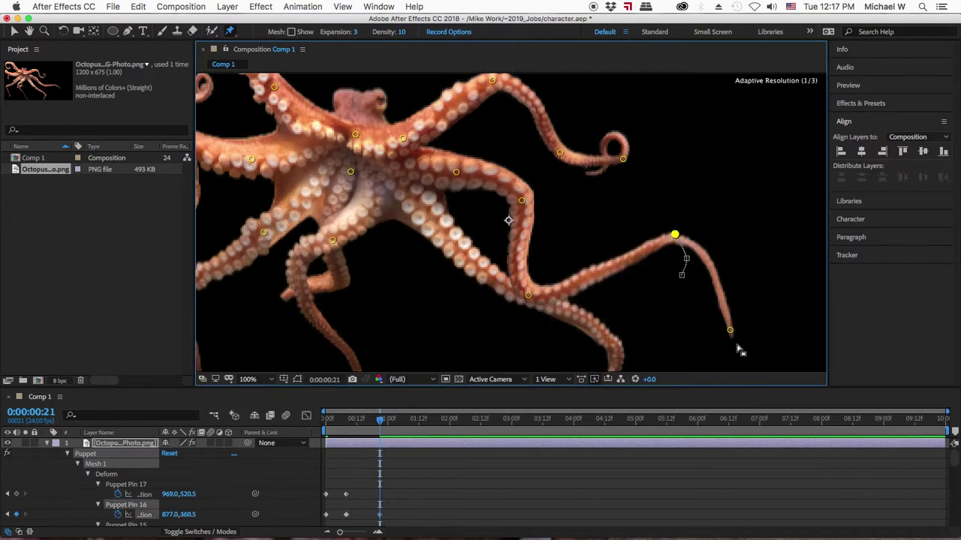
{"action": "left_click_drag", "start_coordinate": [731, 330], "coordinate": [703, 303]}
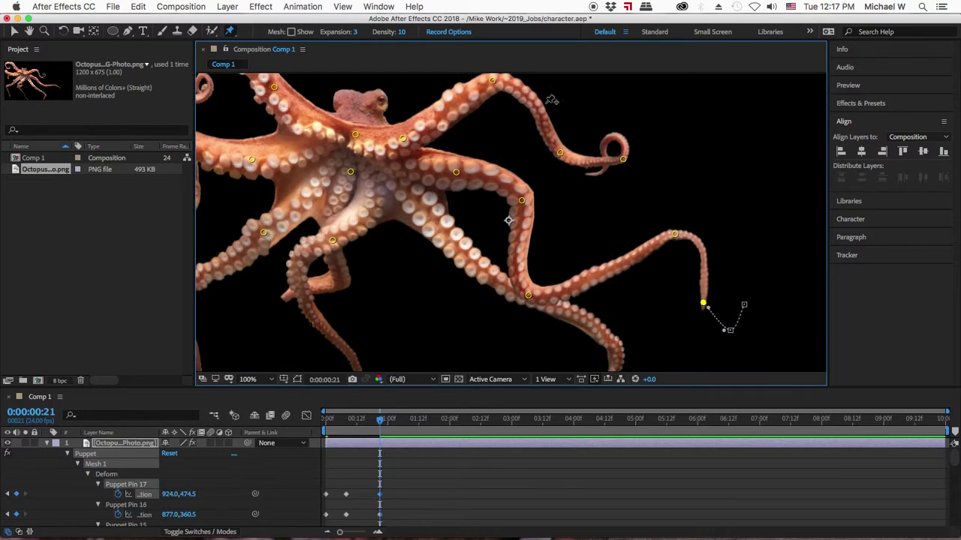
Apply Easy Ease to the position keyframes of Puppet Pins 14 to 17 and scrub through the arm motion.
{"action": "scroll", "coordinate": [419, 475], "scroll_direction": "down", "scroll_amount": 3}
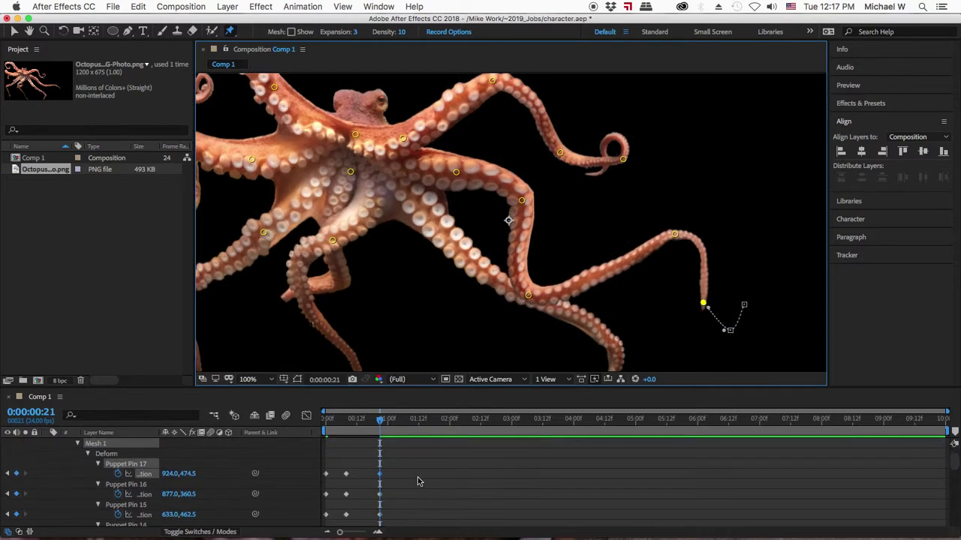
{"action": "left_click_drag", "start_coordinate": [417, 449], "coordinate": [315, 525]}
{"action": "right_click", "coordinate": [380, 504]}
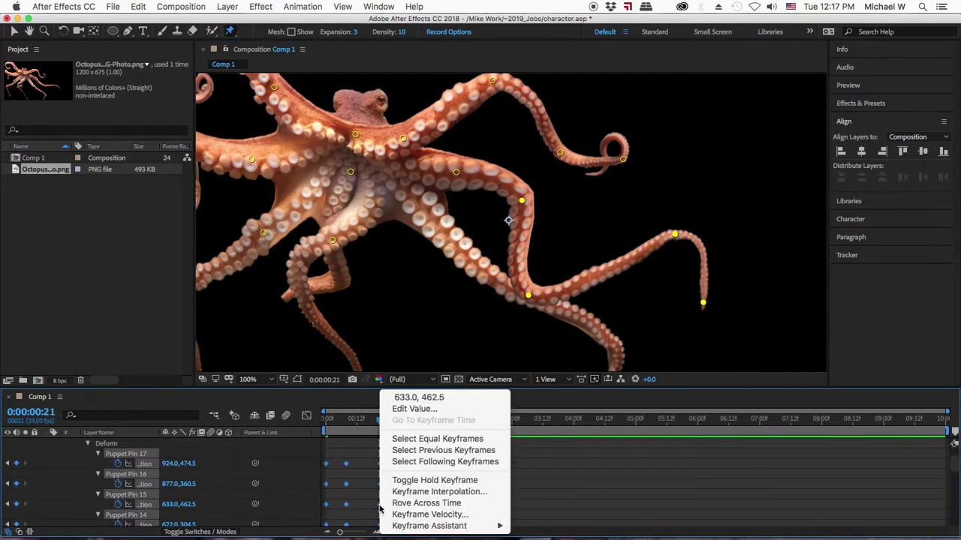
{"action": "mouse_move", "coordinate": [418, 526]}
{"action": "left_click", "coordinate": [538, 460]}
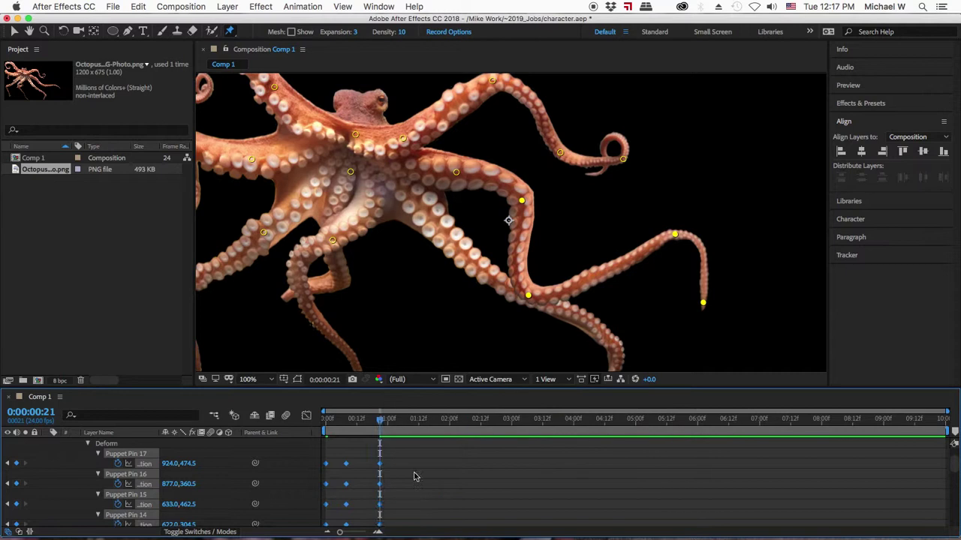
{"action": "left_click_drag", "start_coordinate": [382, 420], "coordinate": [304, 424]}
{"action": "key", "text": "h"}
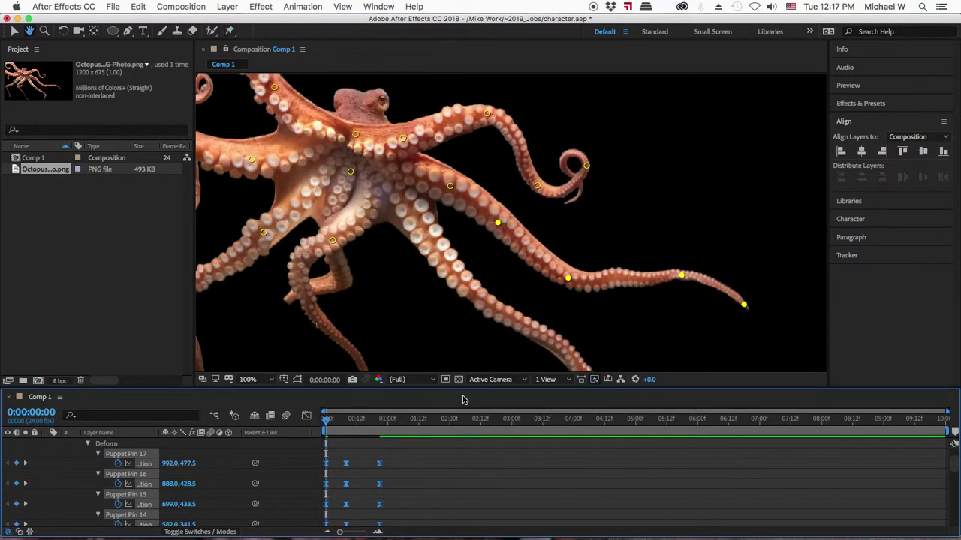
{"action": "key", "text": "super+p"}
{"action": "mouse_move", "coordinate": [681, 275]}
{"action": "left_mouse_down"}
{"action": "mouse_move", "coordinate": [663, 265]}
{"action": "mouse_move", "coordinate": [710, 273]}
{"action": "mouse_move", "coordinate": [625, 230]}
{"action": "mouse_move", "coordinate": [387, 394]}
{"action": "mouse_move", "coordinate": [366, 424]}
{"action": "mouse_move", "coordinate": [377, 421]}
{"action": "left_mouse_up"}
{"action": "left_click", "coordinate": [367, 420]}
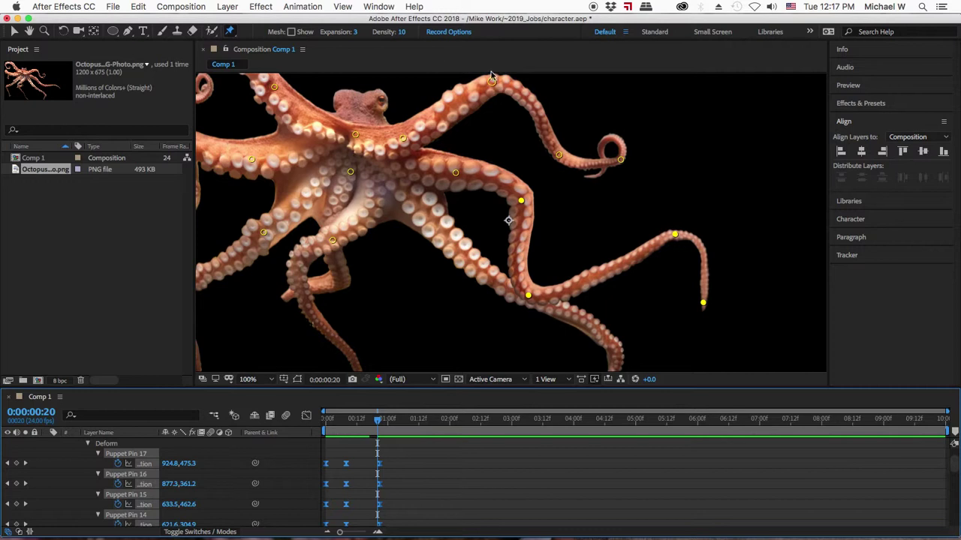
Copy Puppet Pin 17's three position keyframes to 0:00:01:05, time-reverse the pasted keyframes, and scrub through to 0:00:02:09.
{"action": "left_click_drag", "start_coordinate": [409, 451], "coordinate": [319, 469]}
{"action": "left_click_drag", "start_coordinate": [383, 430], "coordinate": [415, 455]}
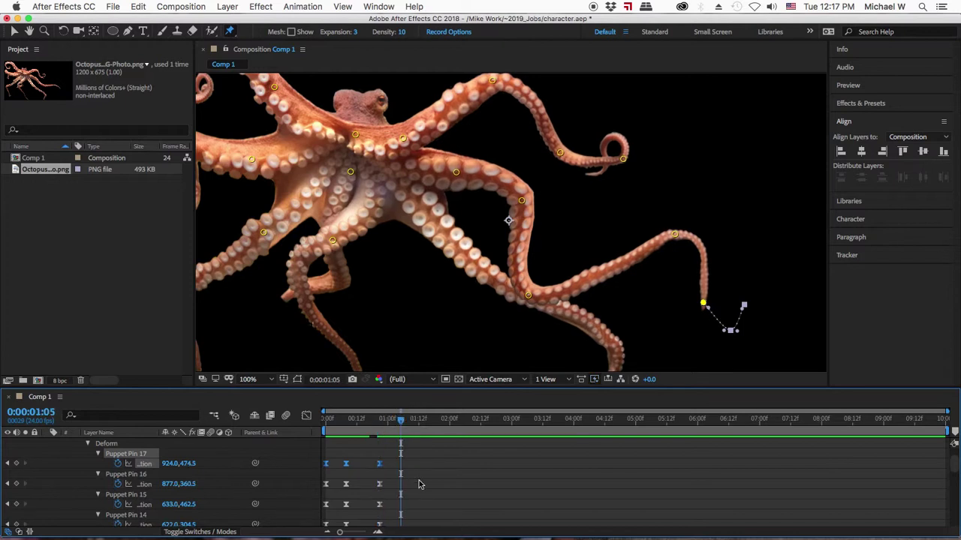
{"action": "key", "text": "ctrl+v"}
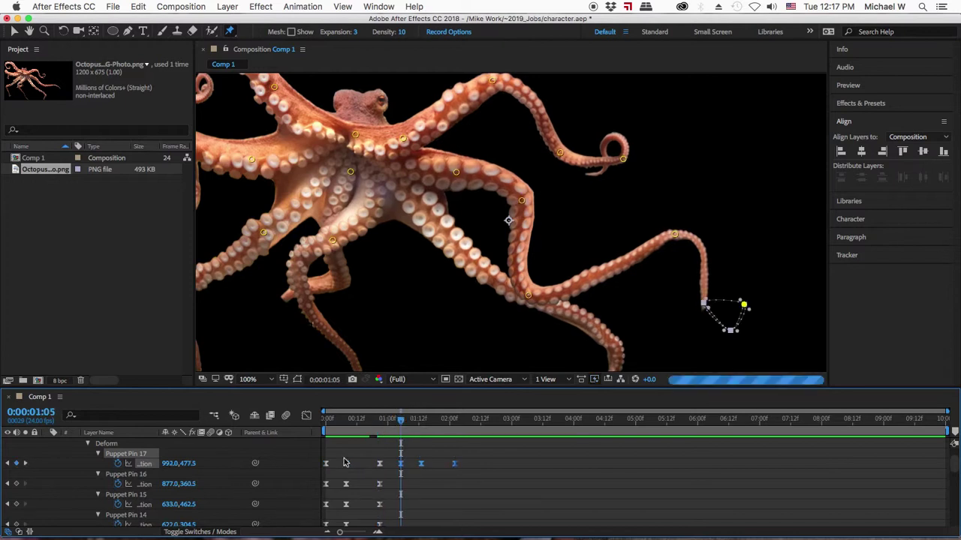
{"action": "right_click", "coordinate": [403, 466]}
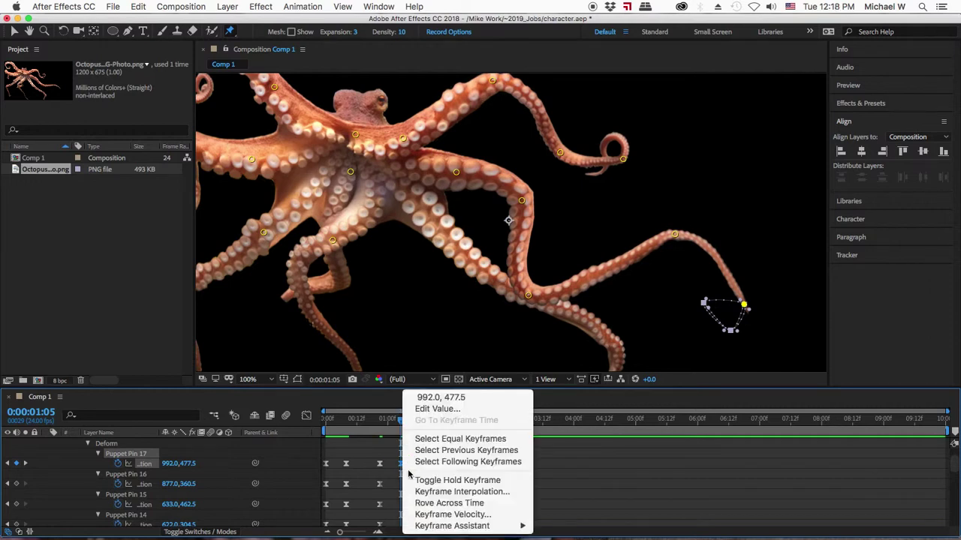
{"action": "mouse_move", "coordinate": [421, 527]}
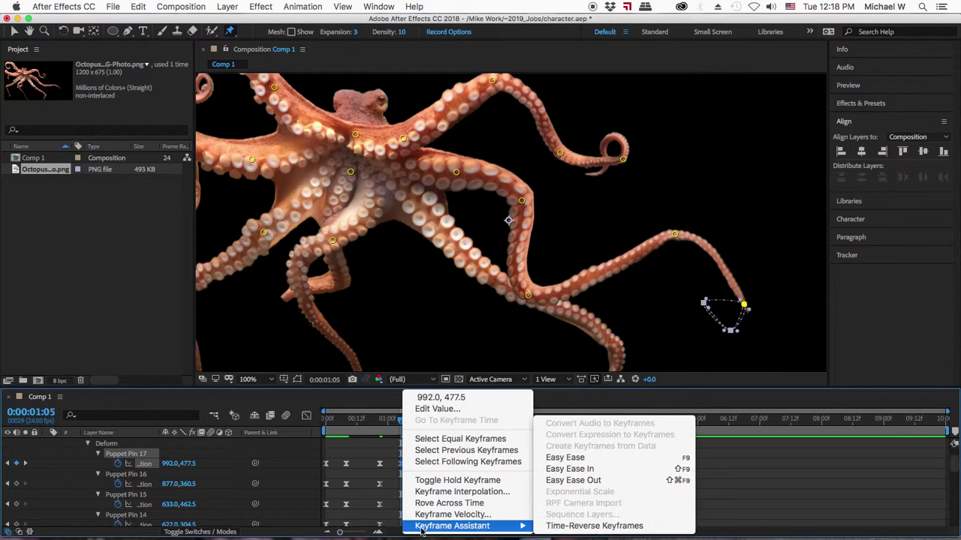
{"action": "left_click", "coordinate": [597, 528]}
{"action": "left_click_drag", "start_coordinate": [386, 424], "coordinate": [326, 424]}
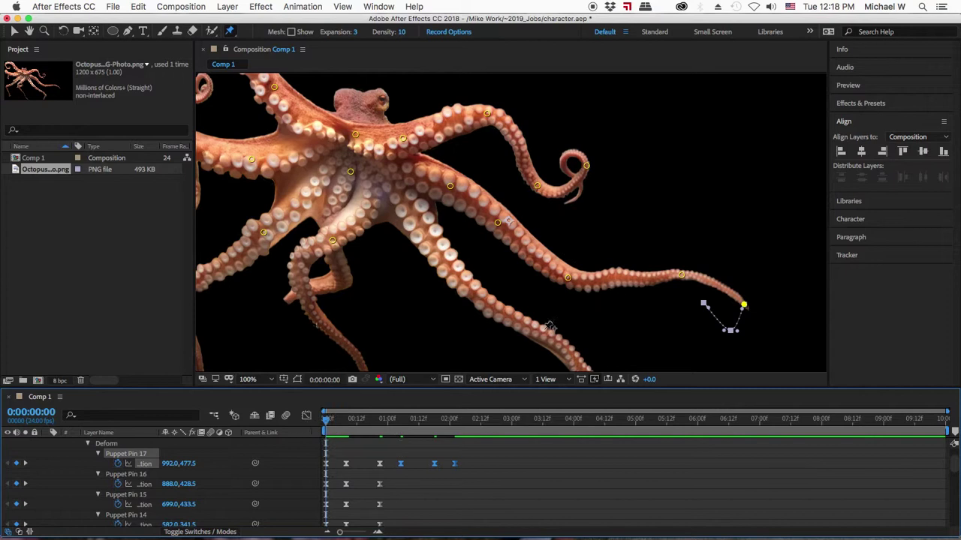
{"action": "left_click_drag", "start_coordinate": [326, 419], "coordinate": [472, 418]}
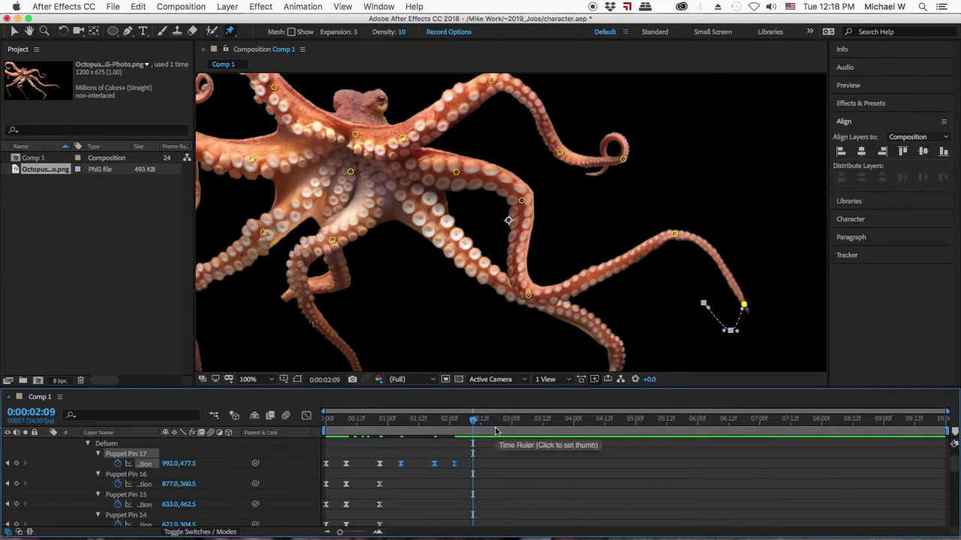
Try pulling the upper left arm's outer Puppet pin downward at 0:00:02:09, and undo the move.
{"action": "key", "text": "h"}
{"action": "left_click_drag", "start_coordinate": [394, 154], "coordinate": [553, 233]}
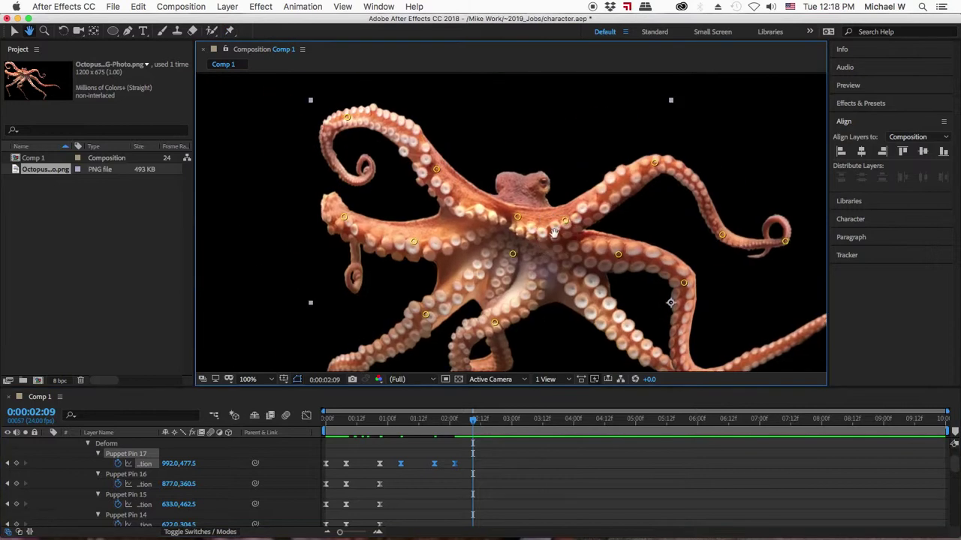
{"action": "key", "text": "super+p"}
{"action": "left_click", "coordinate": [437, 167]}
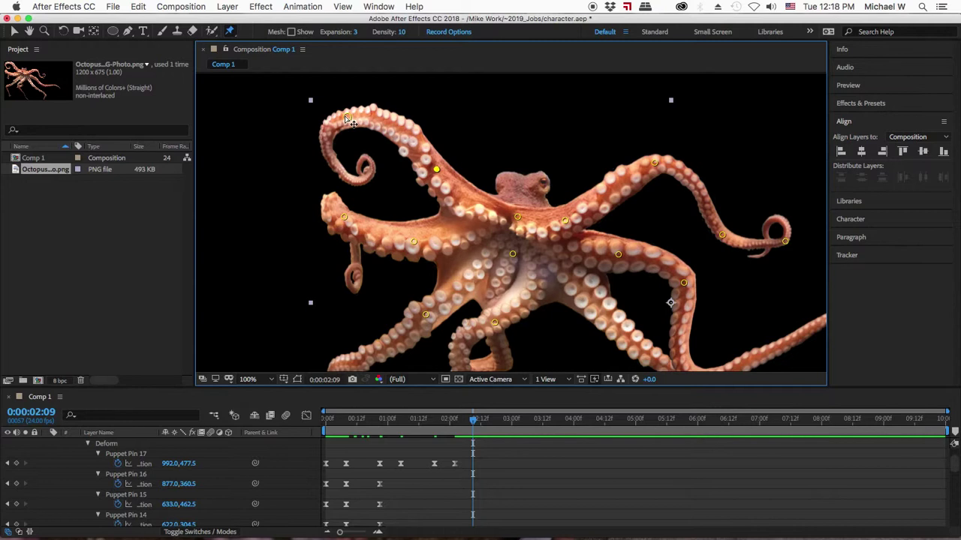
{"action": "left_click_drag", "start_coordinate": [349, 120], "coordinate": [346, 143]}
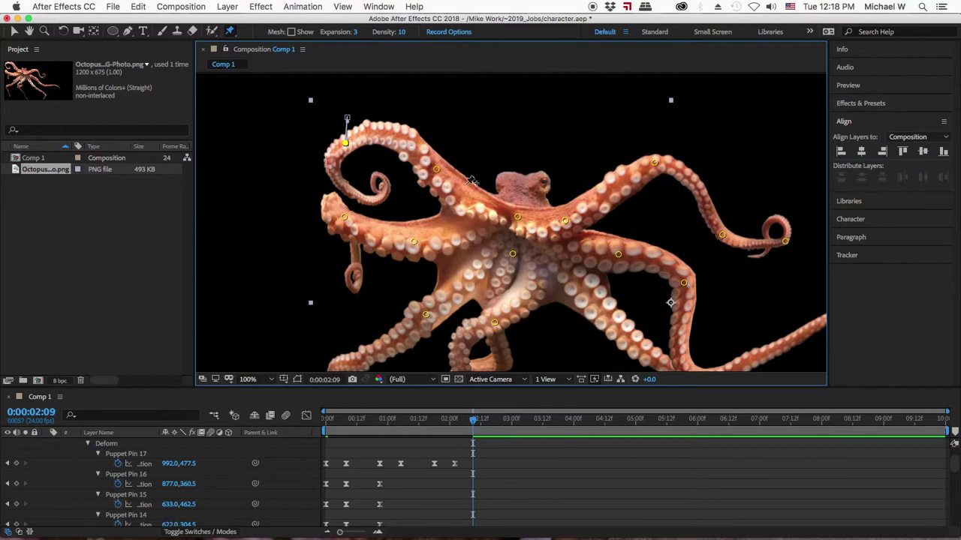
{"action": "key", "text": "super+z"}
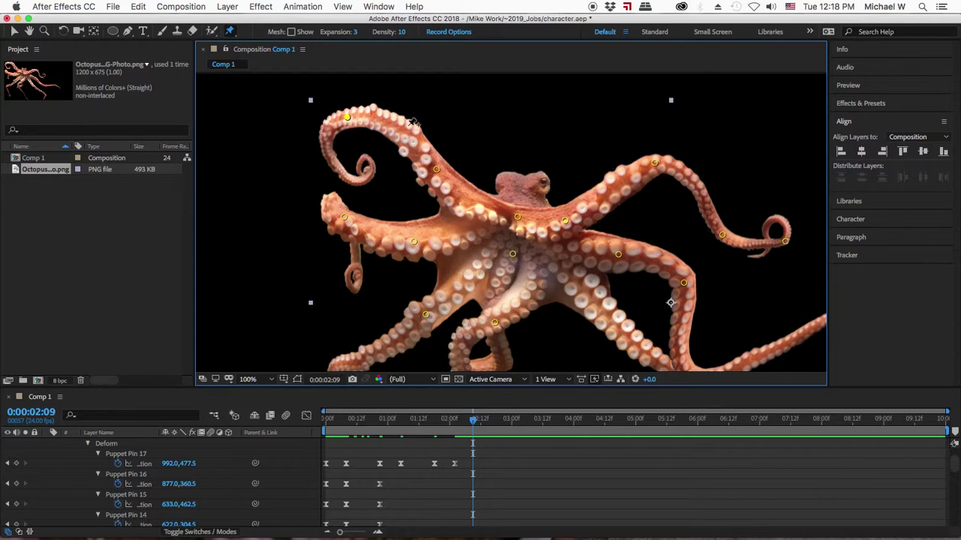
Place a Puppet Starch pin on the upper left arm between its two existing Puppet pins.
{"action": "left_click", "coordinate": [231, 32]}
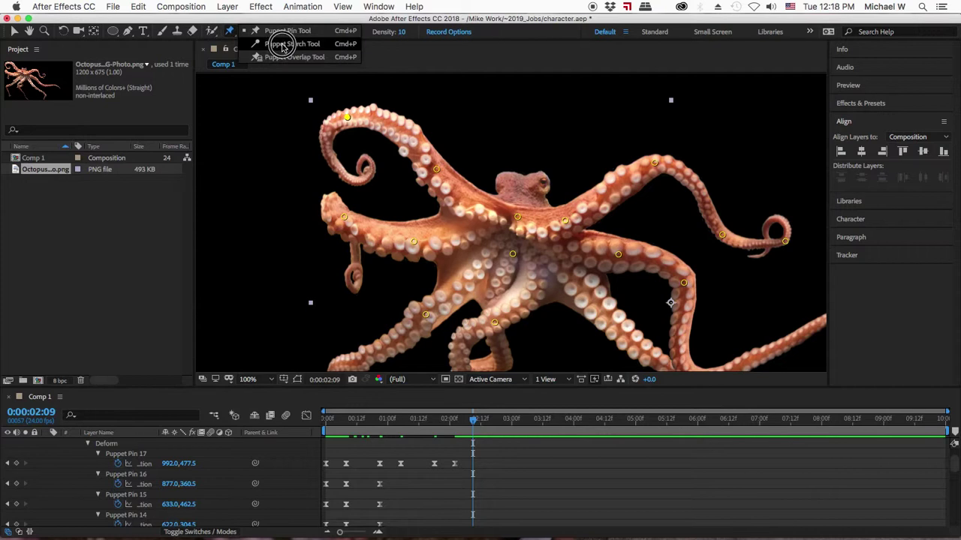
{"action": "left_click", "coordinate": [229, 31]}
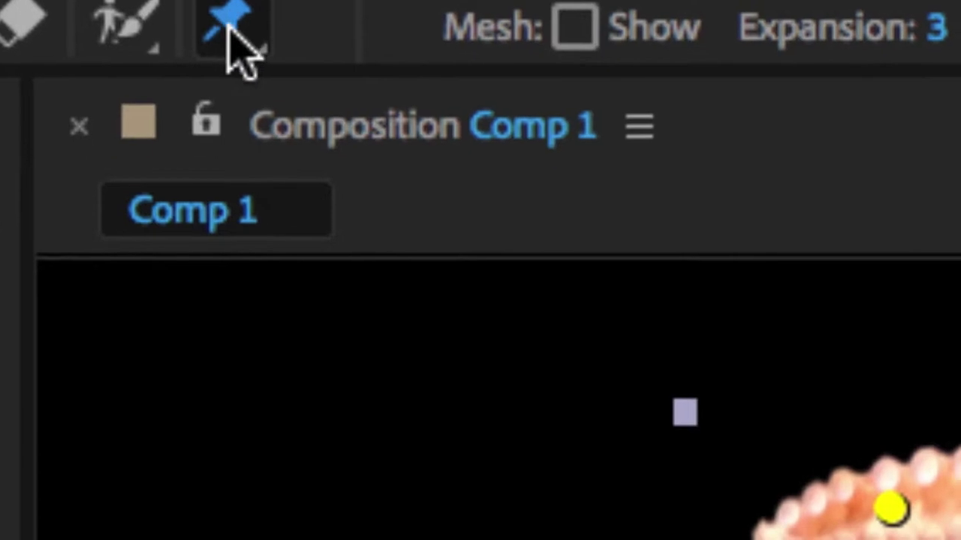
{"action": "left_click", "coordinate": [230, 33]}
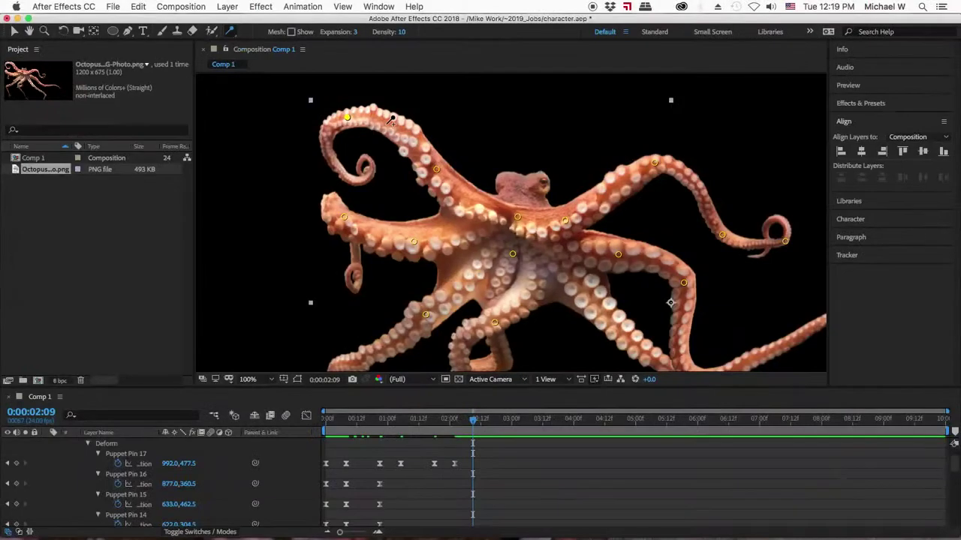
{"action": "left_click", "coordinate": [393, 120]}
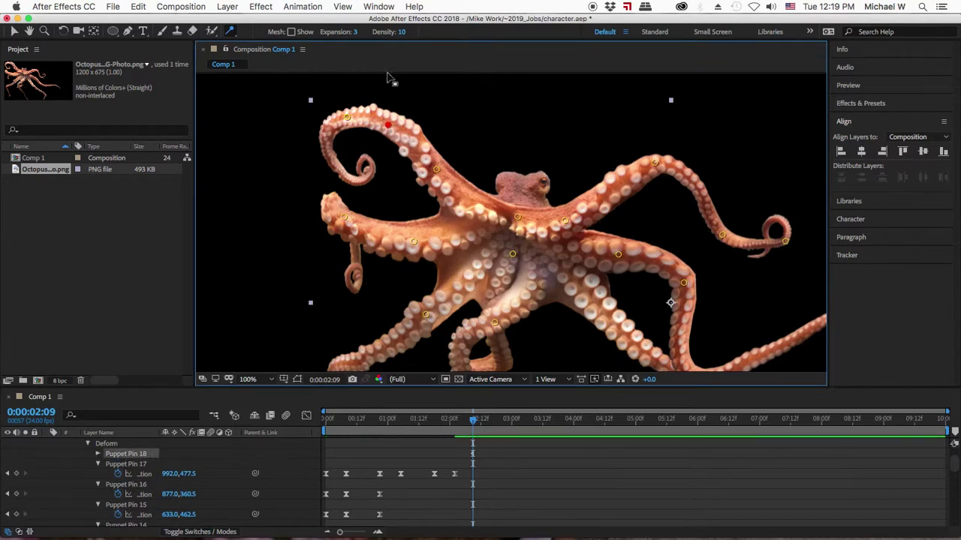
Set the puppet mesh Expansion to 23.
{"action": "left_click", "coordinate": [357, 33]}
{"action": "left_click", "coordinate": [357, 33]}
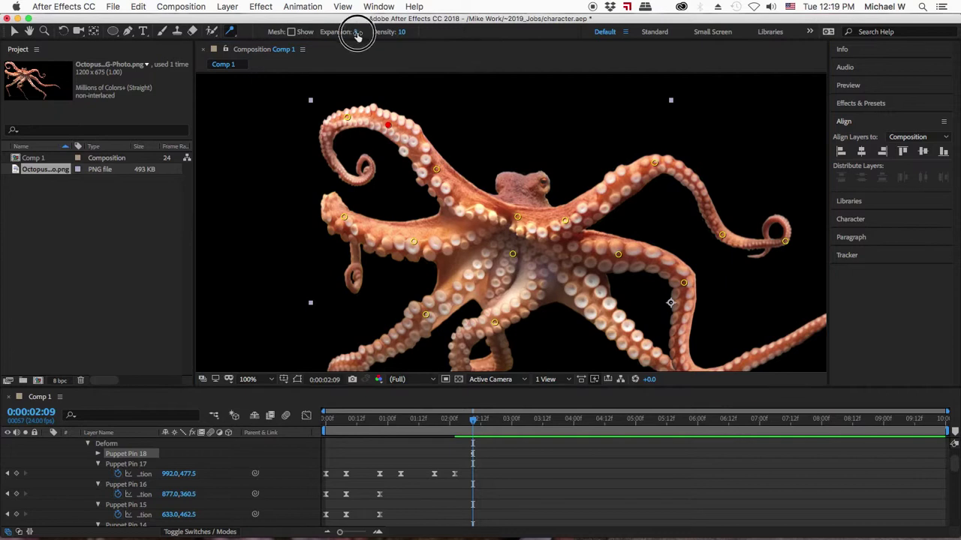
{"action": "left_click_drag", "start_coordinate": [357, 34], "coordinate": [368, 31]}
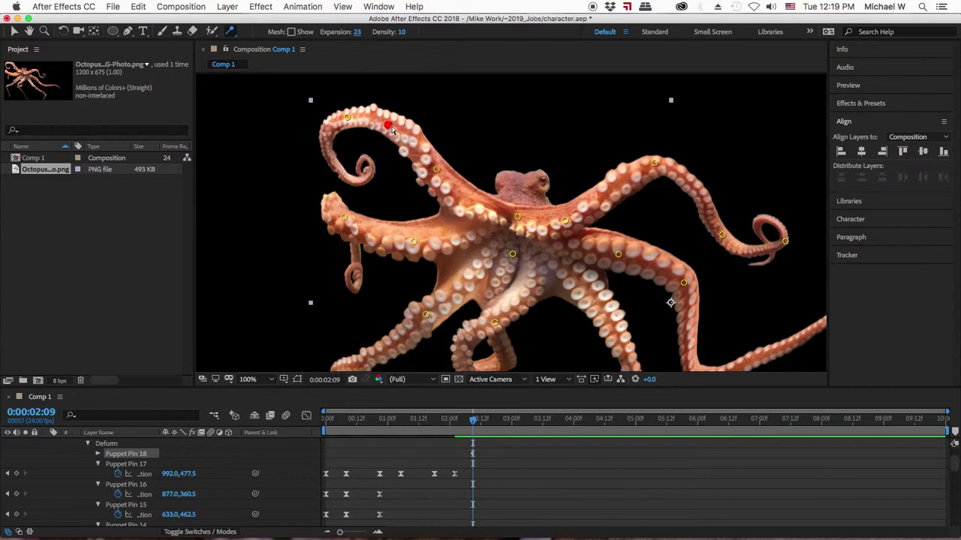
Set the puppet mesh Expansion to 3 and Density to 12 with the mesh displayed, and hide the mesh.
{"action": "left_click", "coordinate": [291, 32]}
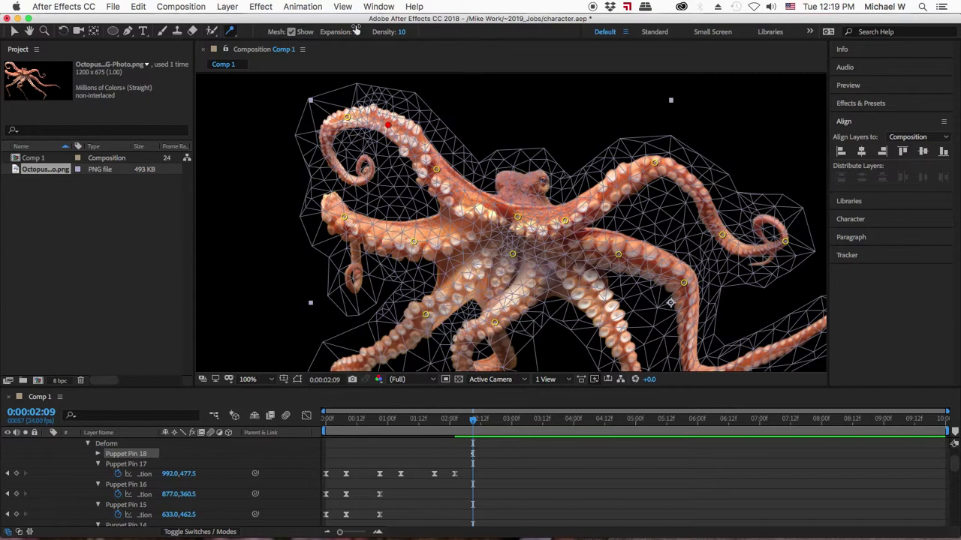
{"action": "mouse_move", "coordinate": [359, 32]}
{"action": "left_mouse_down"}
{"action": "mouse_move", "coordinate": [338, 32]}
{"action": "mouse_move", "coordinate": [348, 43]}
{"action": "mouse_move", "coordinate": [363, 34]}
{"action": "left_mouse_up"}
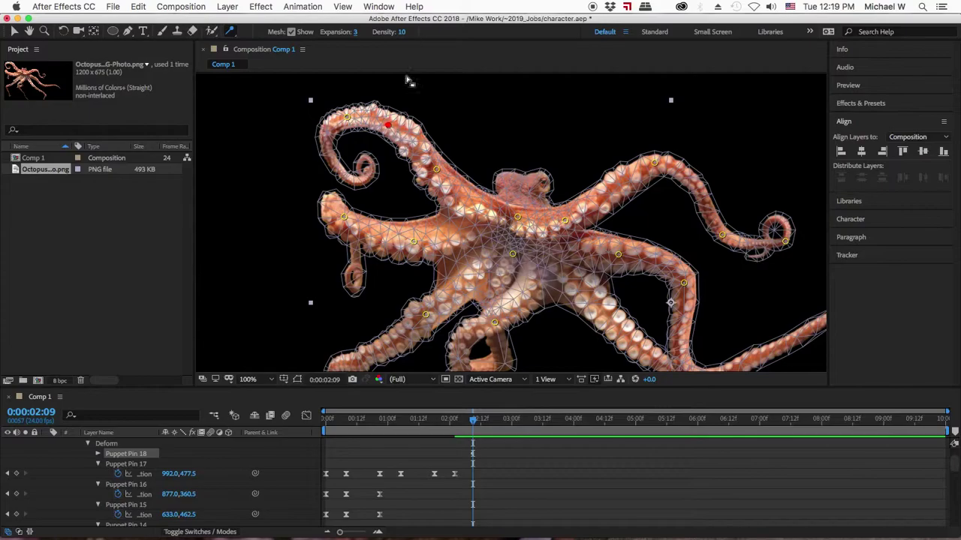
{"action": "left_click_drag", "start_coordinate": [403, 35], "coordinate": [467, 31]}
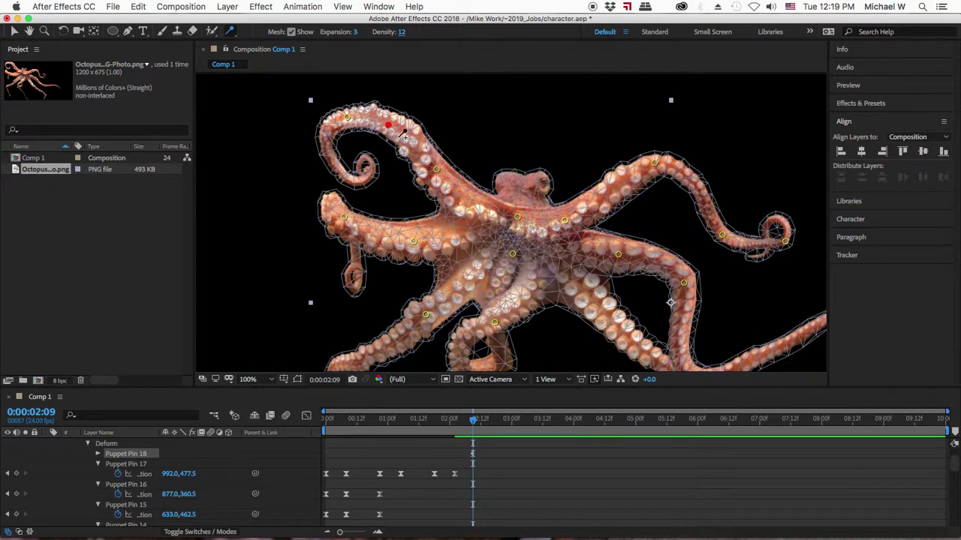
{"action": "left_click", "coordinate": [290, 31]}
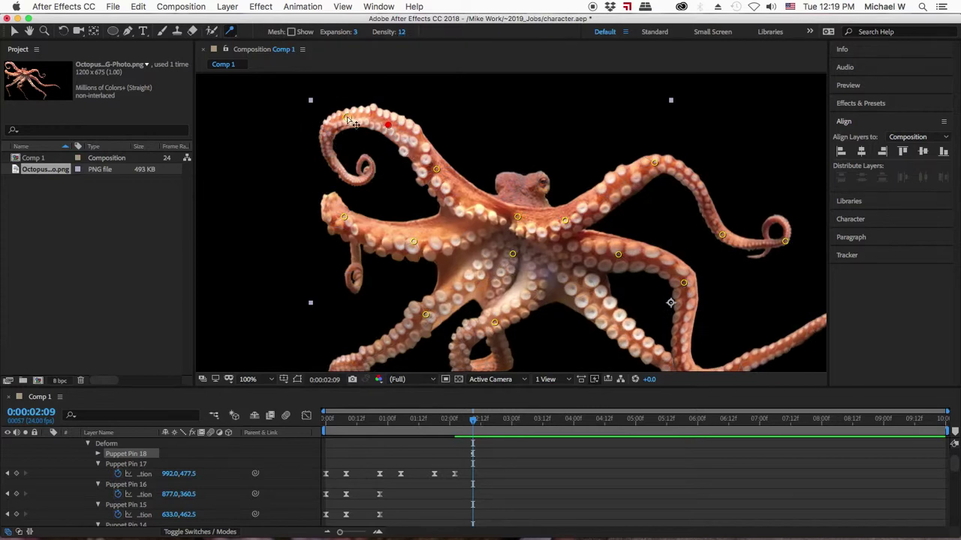
With the Puppet Pin tool, raise the upper left arm's outer and inner pins slightly at 0:00:02:09, and lower the outer pin at 0:00:02:21.
{"action": "left_click_drag", "start_coordinate": [230, 31], "coordinate": [258, 35]}
{"action": "left_click_drag", "start_coordinate": [346, 117], "coordinate": [346, 103]}
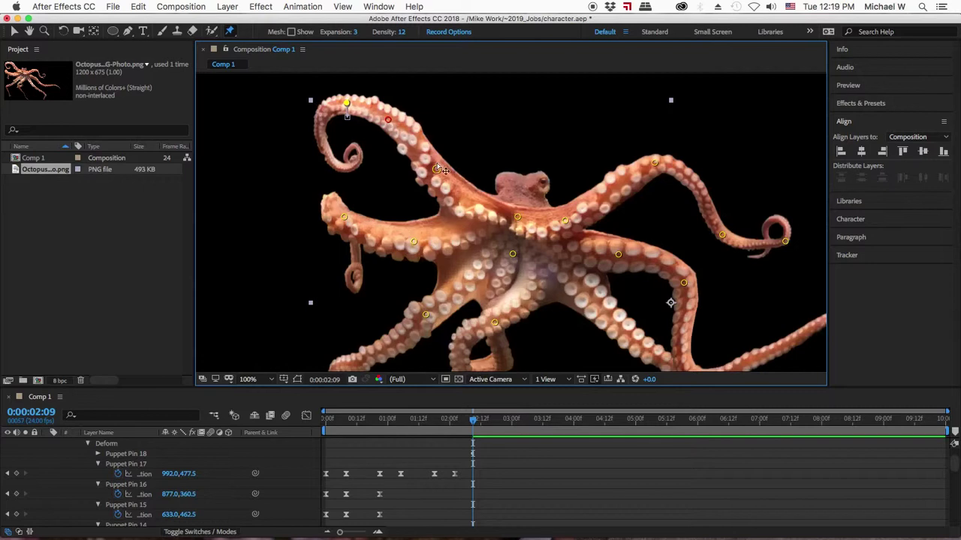
{"action": "left_click_drag", "start_coordinate": [437, 168], "coordinate": [439, 159]}
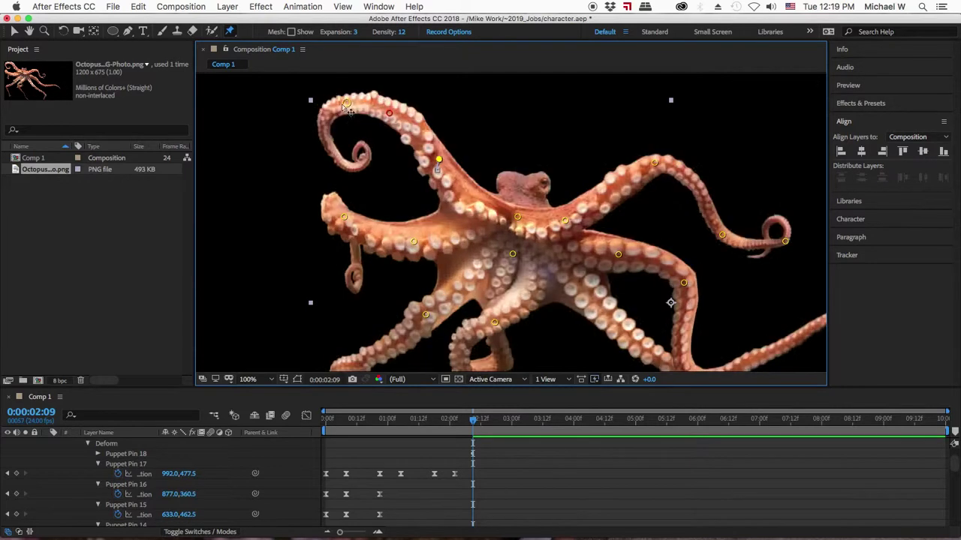
{"action": "left_click_drag", "start_coordinate": [347, 108], "coordinate": [343, 112]}
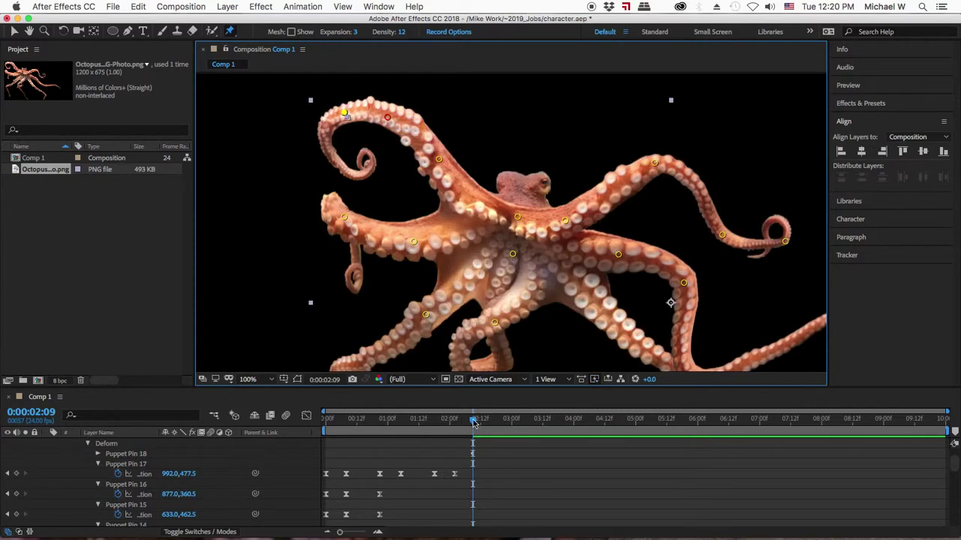
{"action": "left_click_drag", "start_coordinate": [474, 424], "coordinate": [503, 421]}
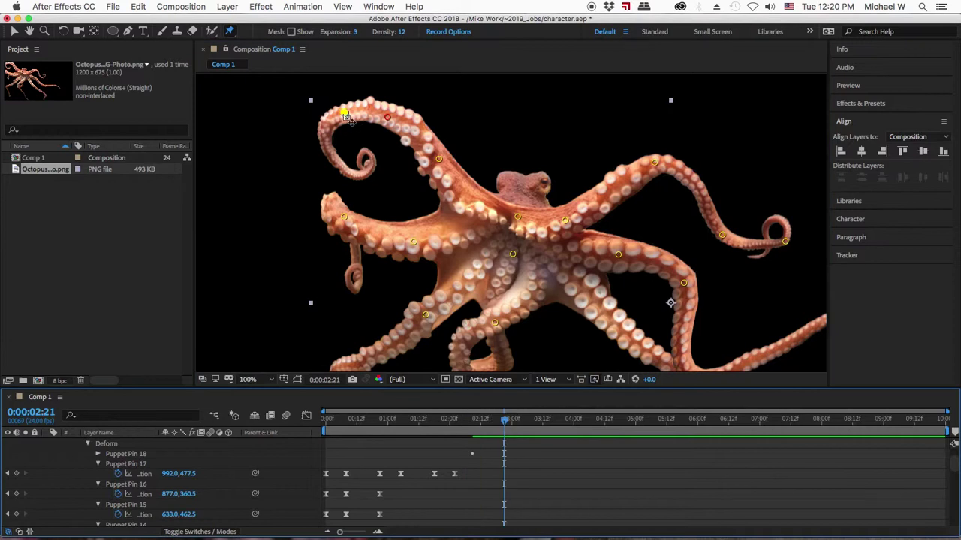
{"action": "left_click_drag", "start_coordinate": [347, 116], "coordinate": [343, 124]}
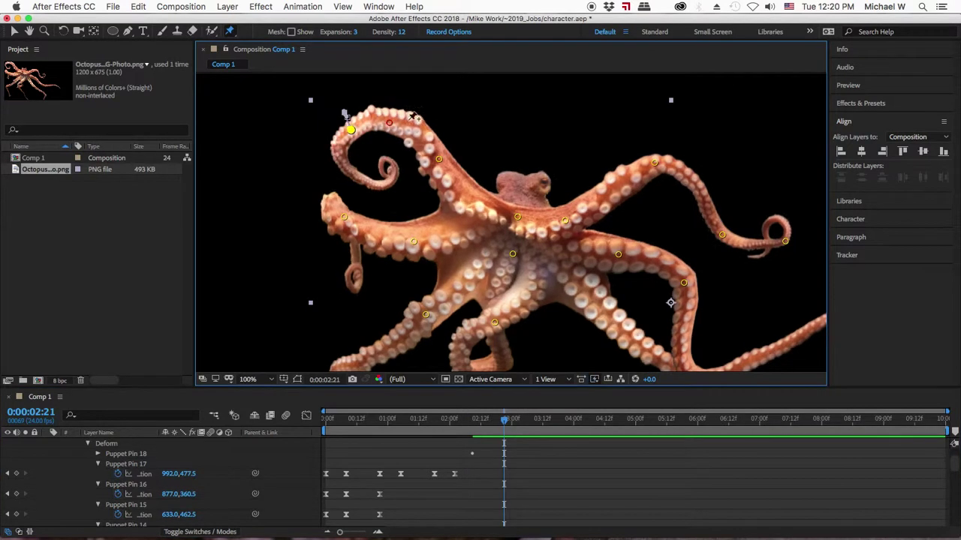
Shift the upper left arm's inner Puppet pin slightly outward at 0:00:03:09, and display the puppet mesh.
{"action": "left_click_drag", "start_coordinate": [508, 421], "coordinate": [533, 420]}
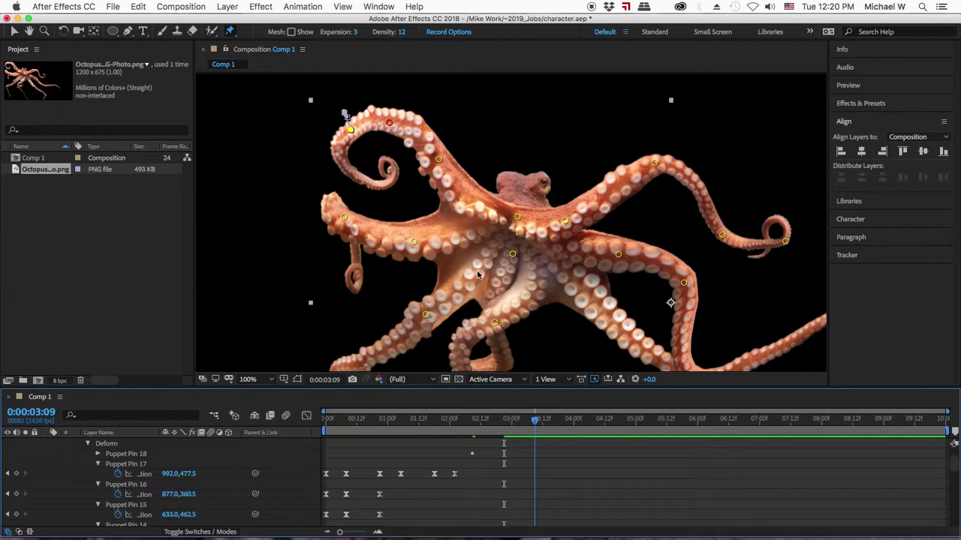
{"action": "left_click_drag", "start_coordinate": [438, 160], "coordinate": [430, 160]}
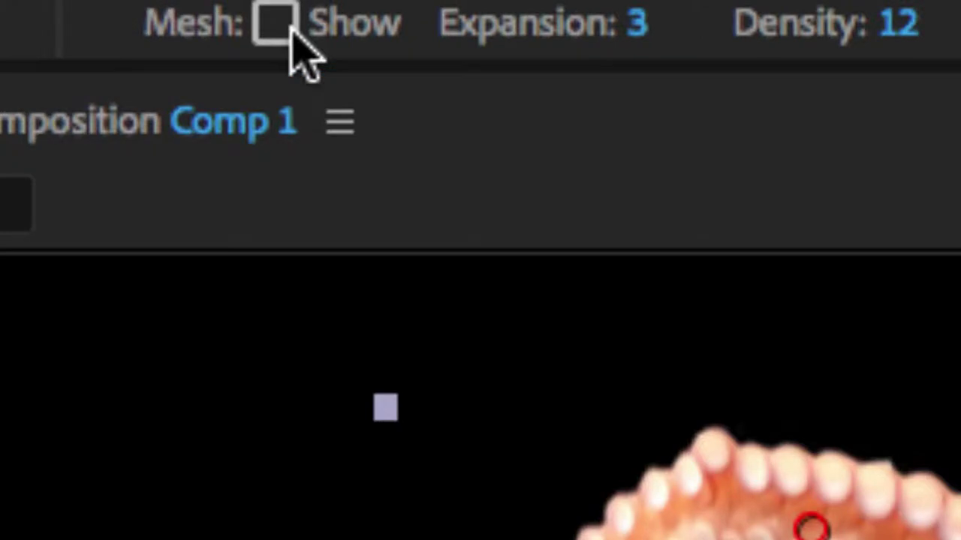
{"action": "left_click", "coordinate": [292, 32]}
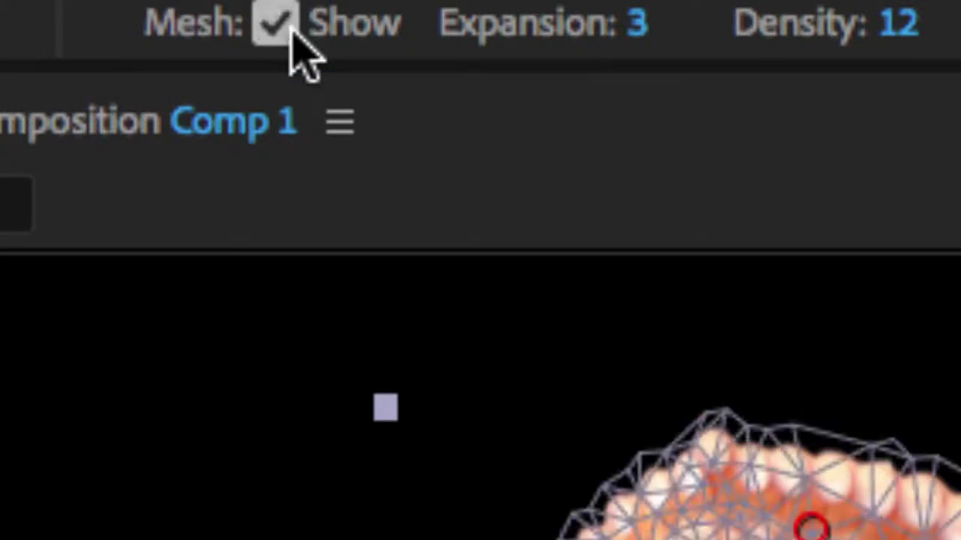